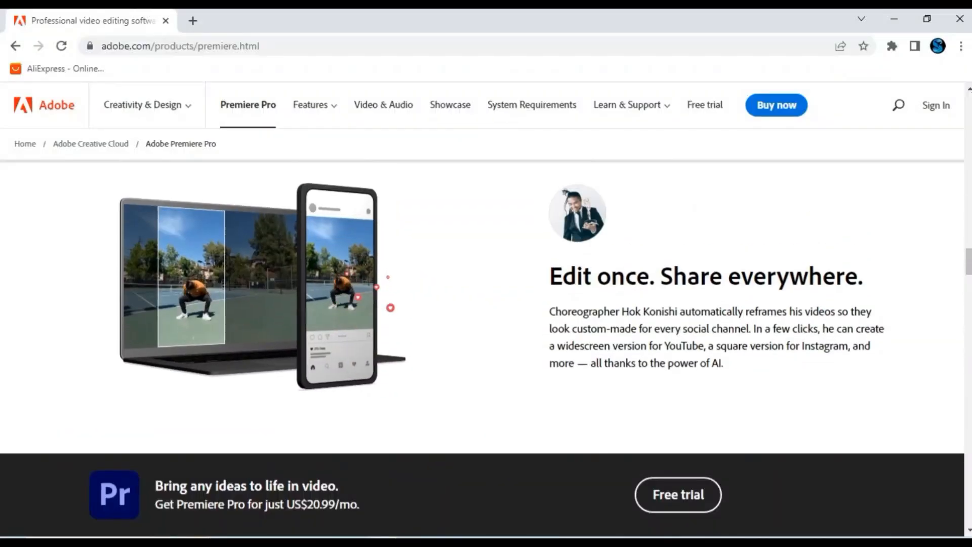
- Scroll back to the top of the Premiere Pro page and open the Free trial plan options
scroll(486, 304, "down", 10)
scroll(485, 303, "up", 15)
scroll(228, 449, "up", 6)
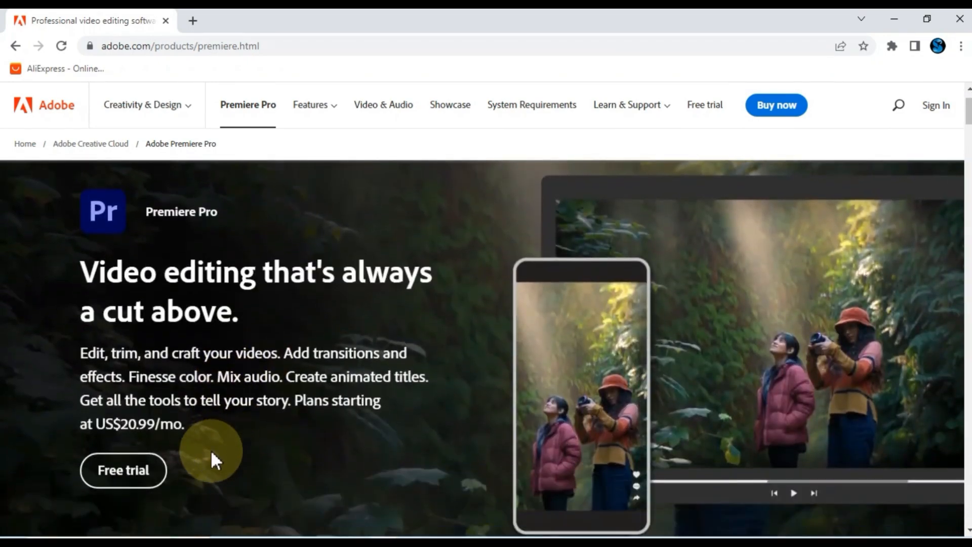
left_click(141, 481)
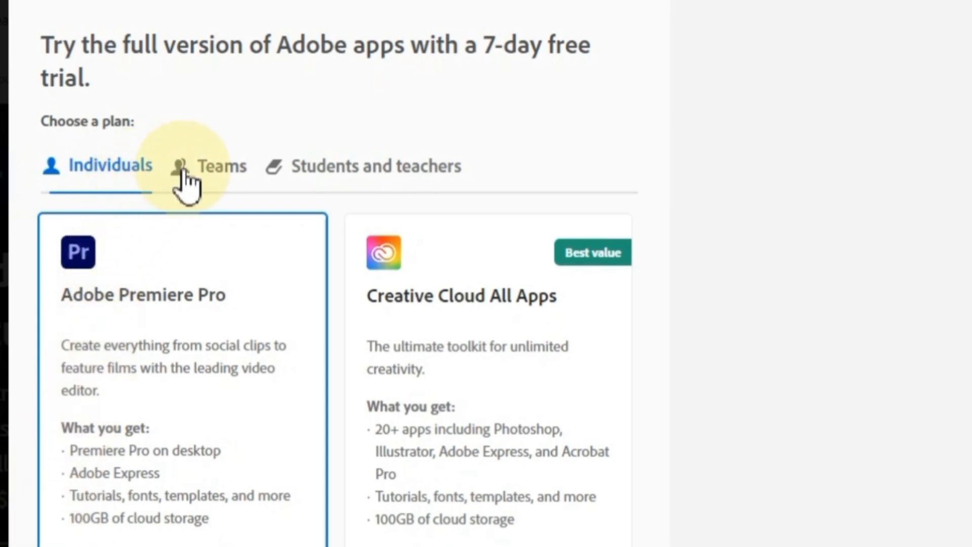
- Compare the Teams and Students and Teachers plans, then return to the Individuals plans
left_click(223, 168)
scroll(253, 186, "down", 3)
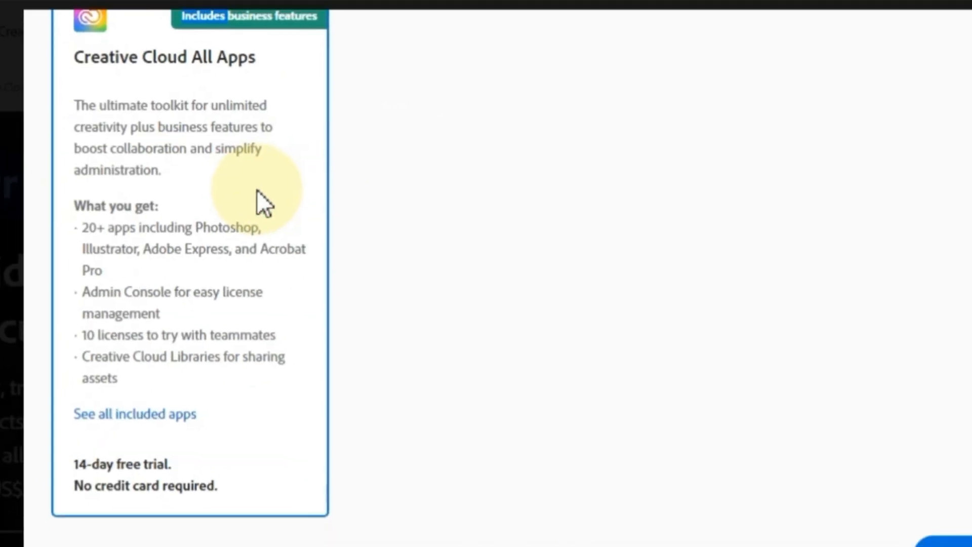
scroll(258, 243, "up", 3)
left_click(353, 199)
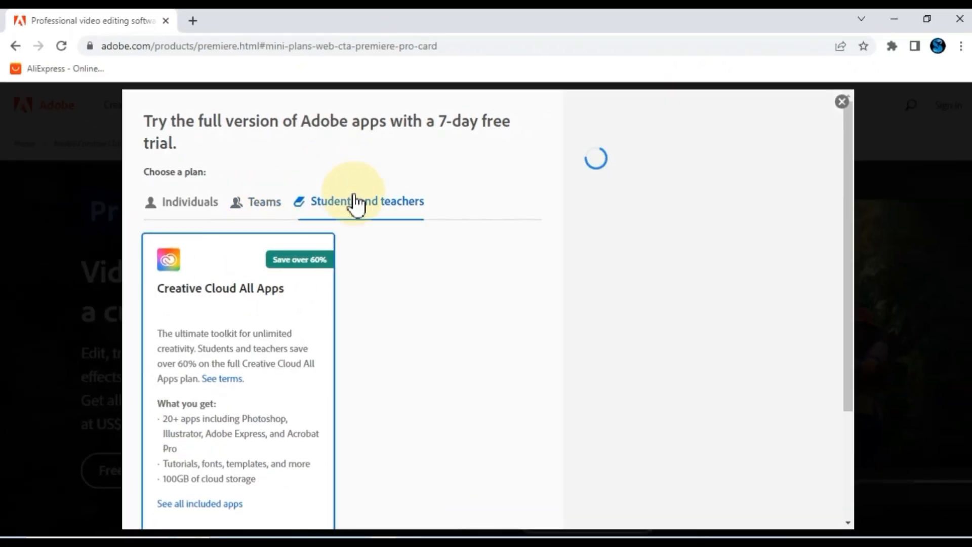
left_click(184, 204)
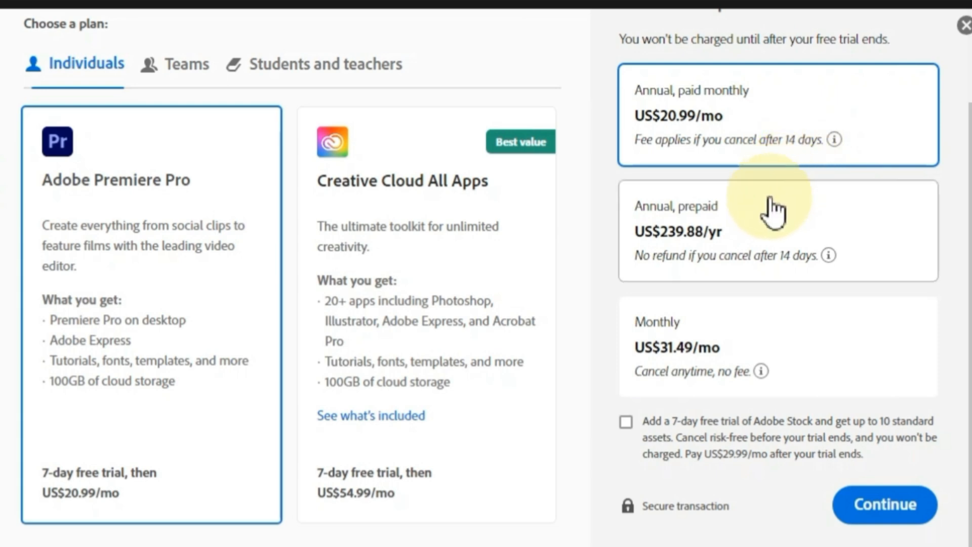
- Select Annual, paid monthly billing and continue to checkout with that plan
left_click(751, 250)
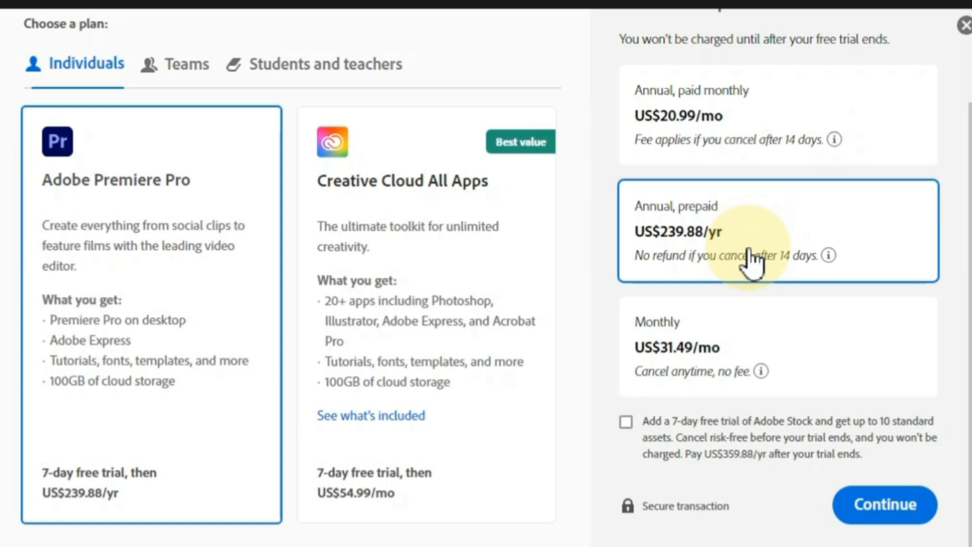
left_click(734, 363)
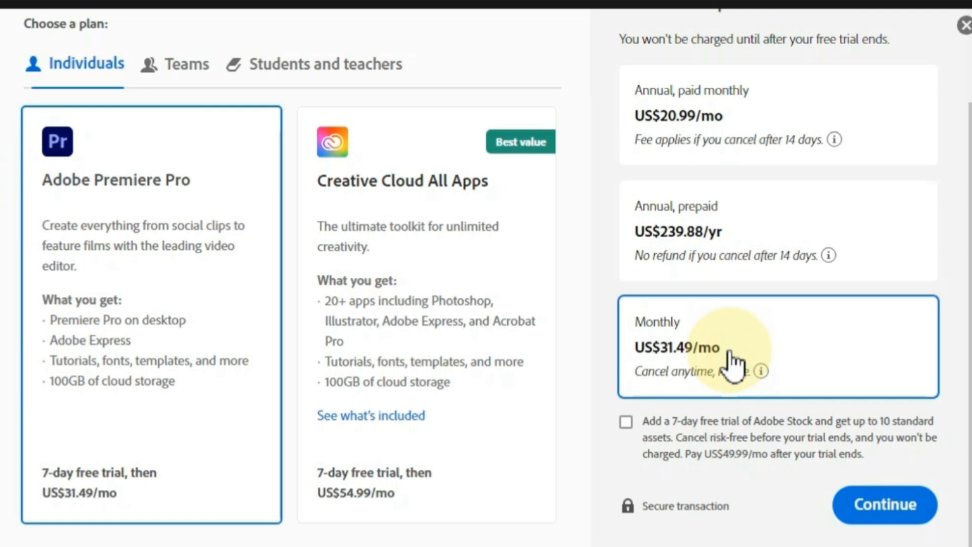
left_click(740, 142)
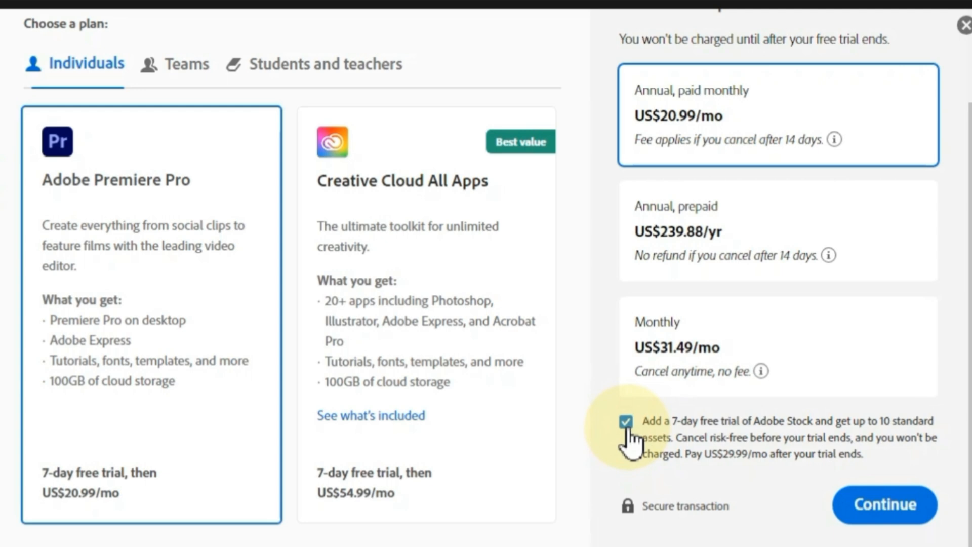
left_click(874, 512)
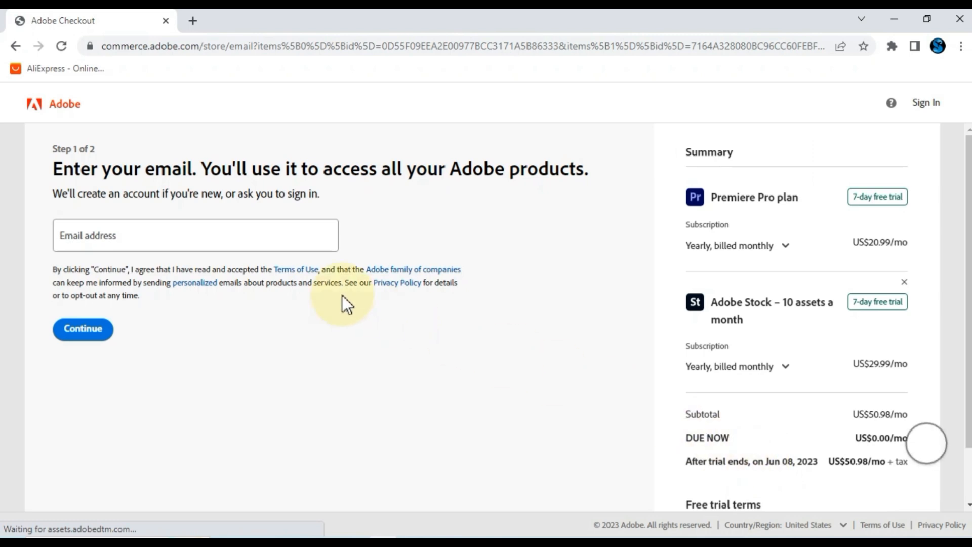
- Sign in with the account e-mail address and password to reach the payment step
left_click(218, 242)
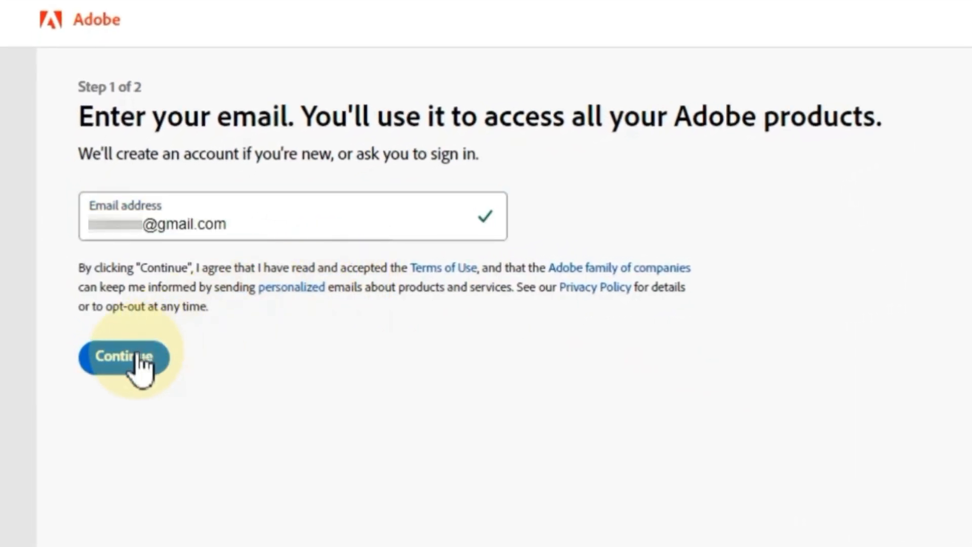
left_click(137, 356)
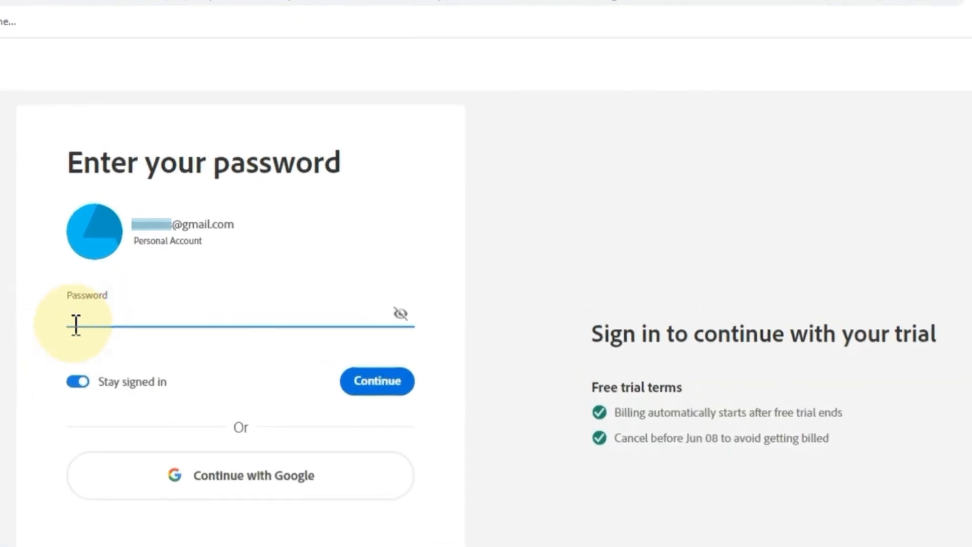
type("**********")
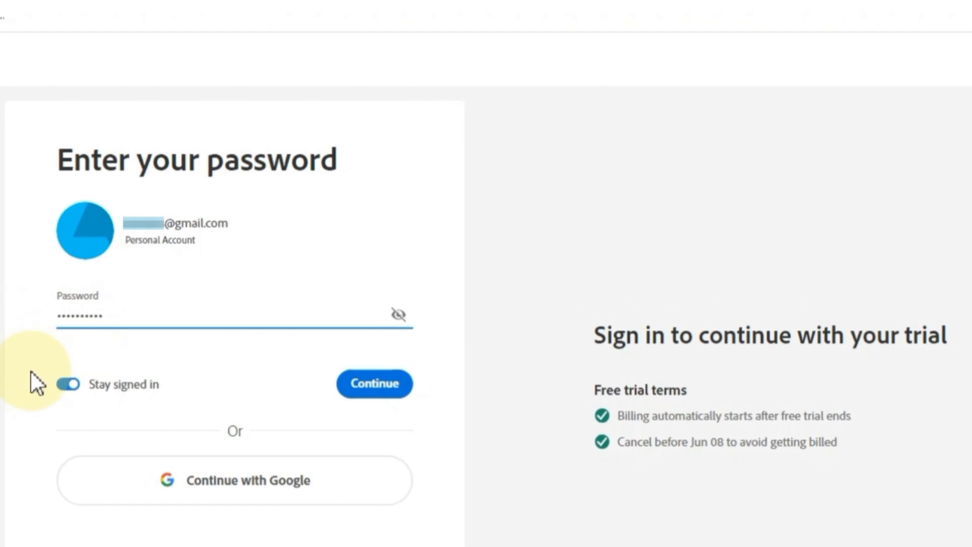
left_click(358, 383)
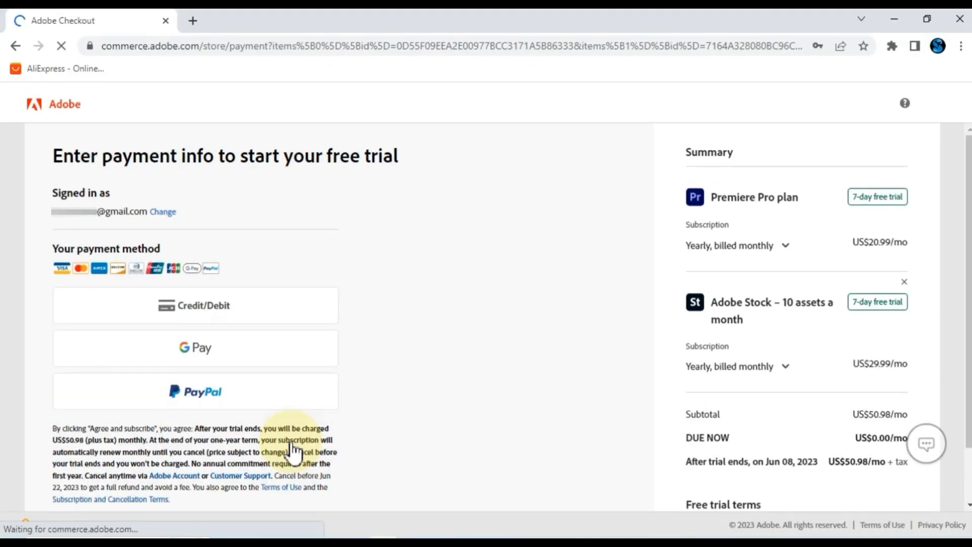
- Choose credit/debit card instead of PayPal as payment and scroll down to Agree and subscribe
scroll(292, 451, "down", 2)
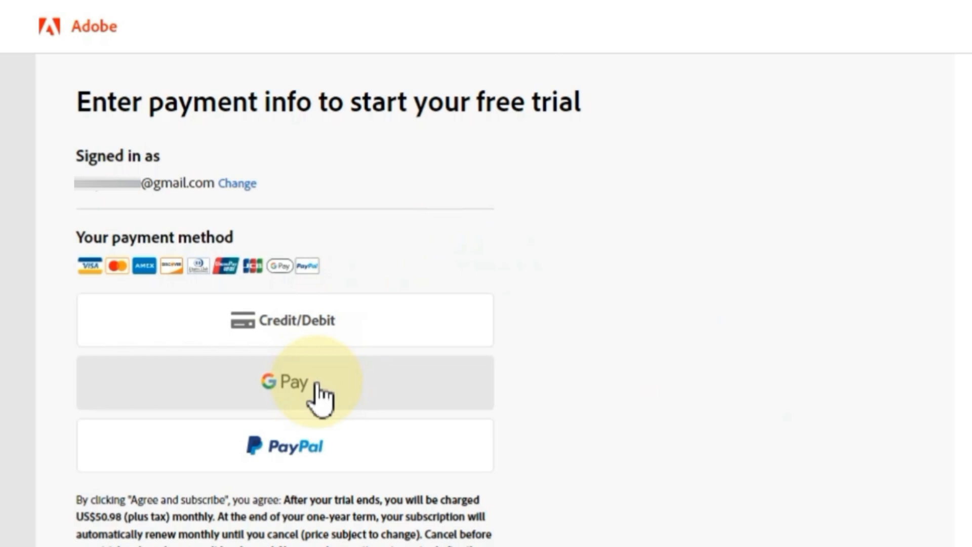
scroll(324, 405, "down", 1)
left_click(325, 364)
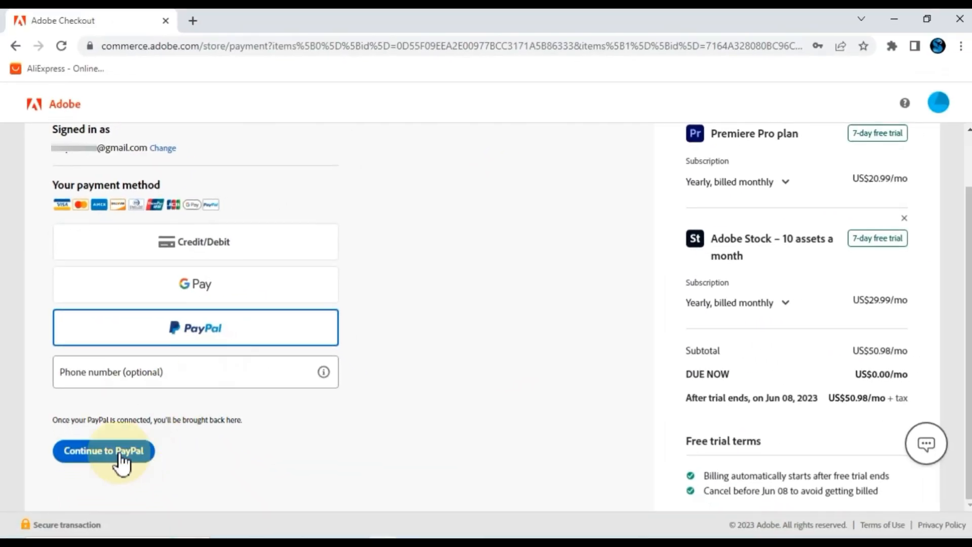
left_click(205, 253)
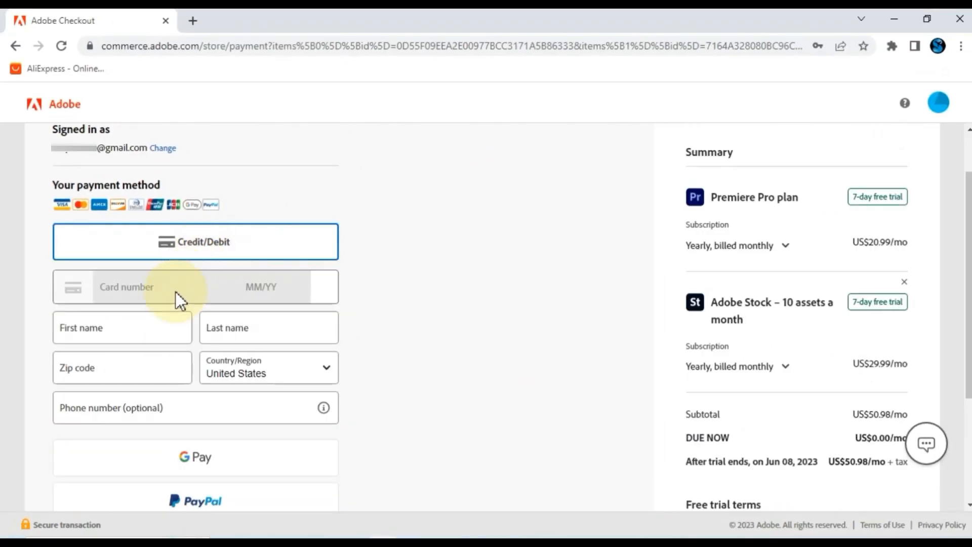
scroll(167, 344, "down", 1)
scroll(171, 354, "down", 3)
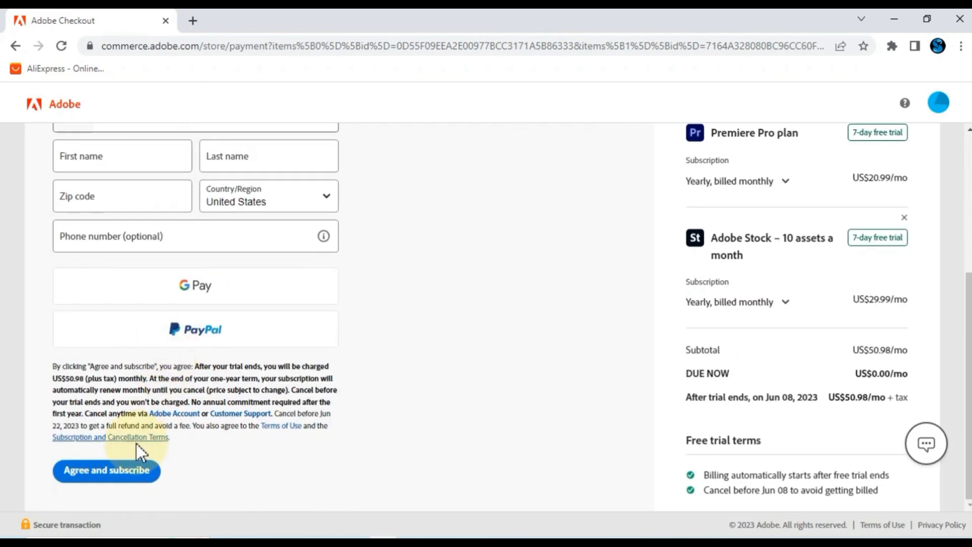
scroll(137, 453, "up", 3)
scroll(135, 451, "down", 3)
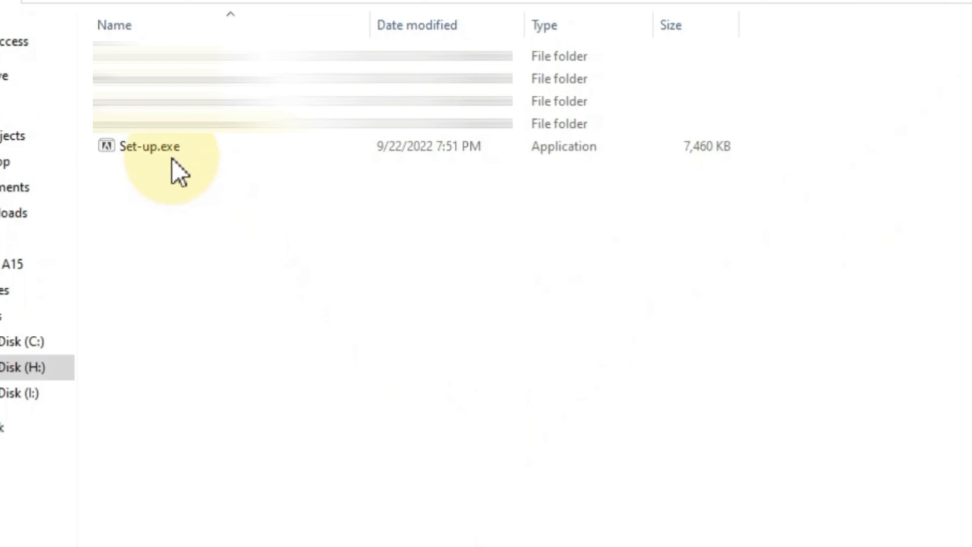
- Run Set-up.exe from its right-click menu to start the Premiere Pro installer
left_click(157, 144)
right_click(158, 144)
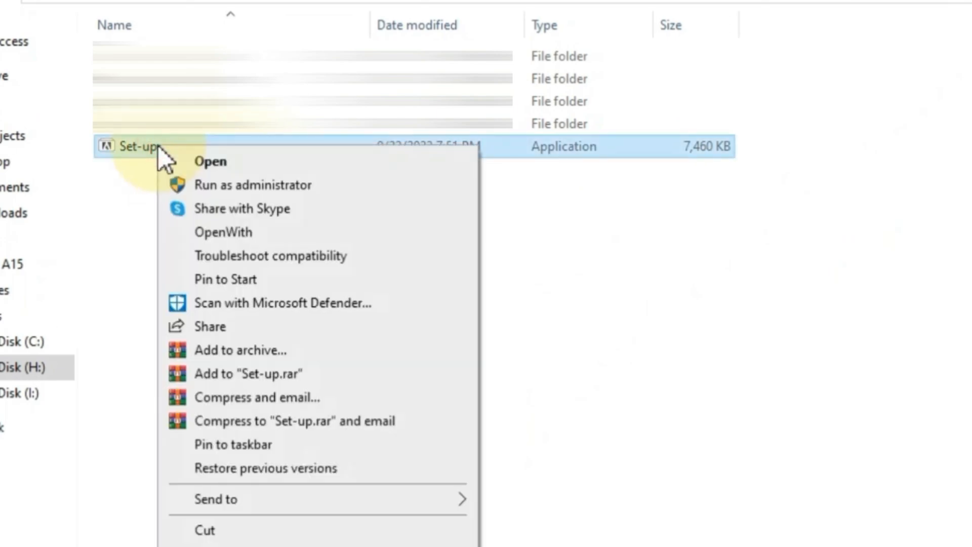
left_click(218, 161)
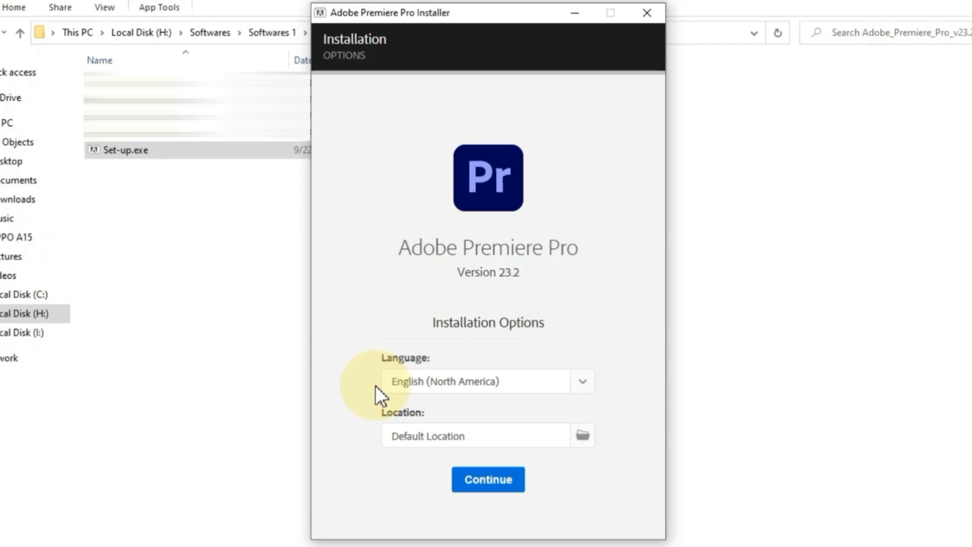
- Set the installation language to English (North America)
left_click(582, 385)
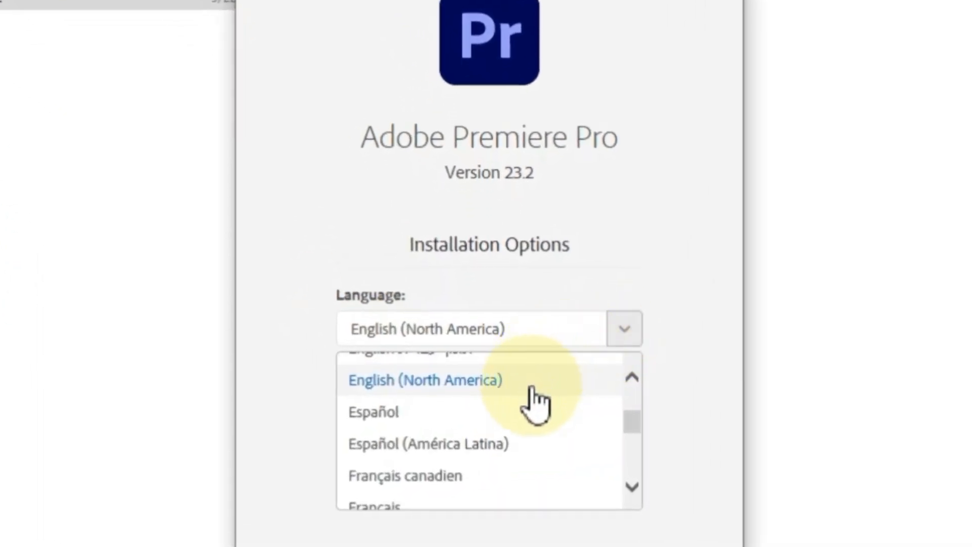
scroll(538, 397, "up", 3)
scroll(538, 408, "down", 3)
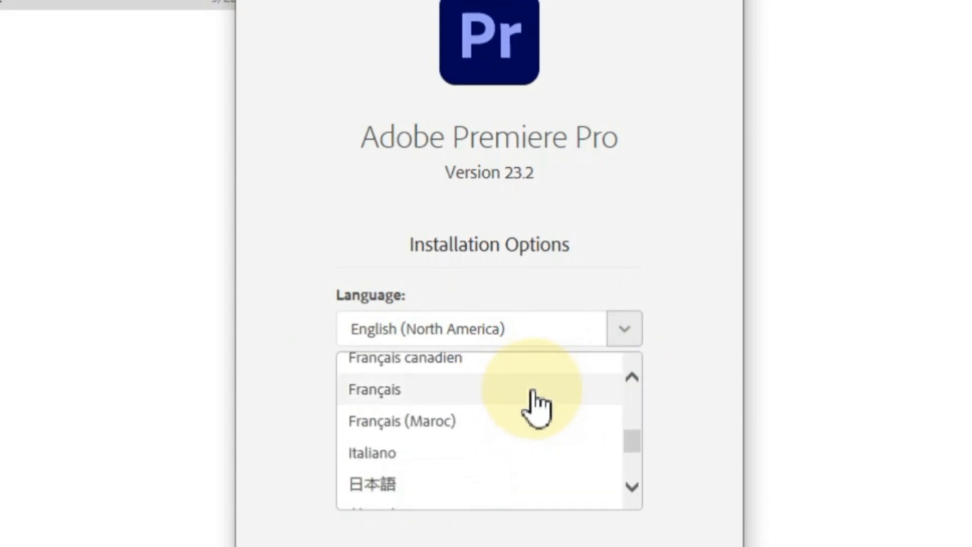
scroll(536, 407, "up", 2)
scroll(536, 408, "up", 1)
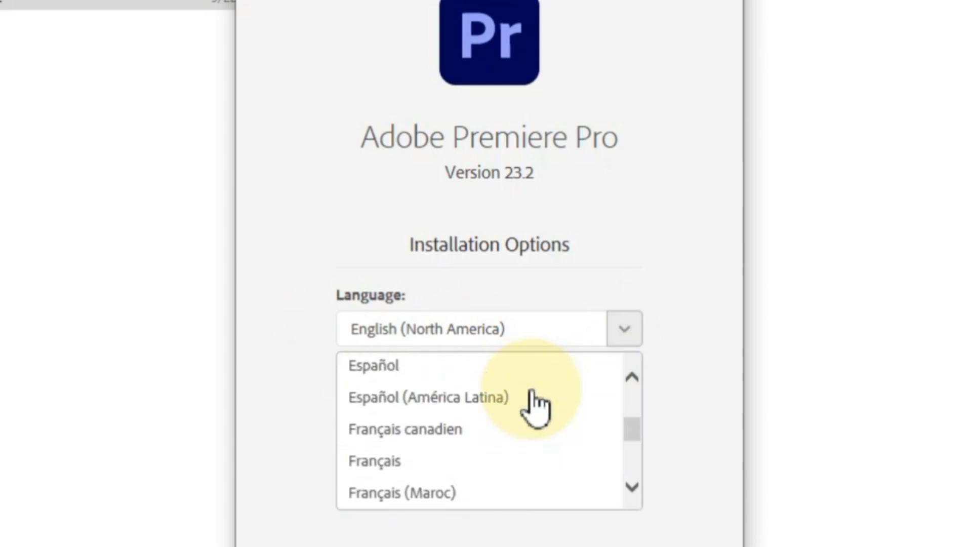
scroll(536, 405, "up", 2)
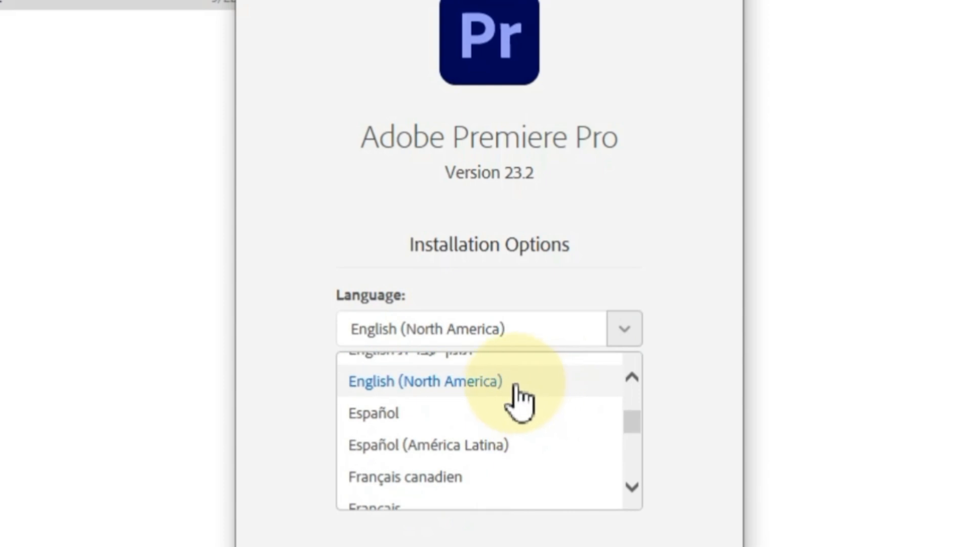
left_click(511, 383)
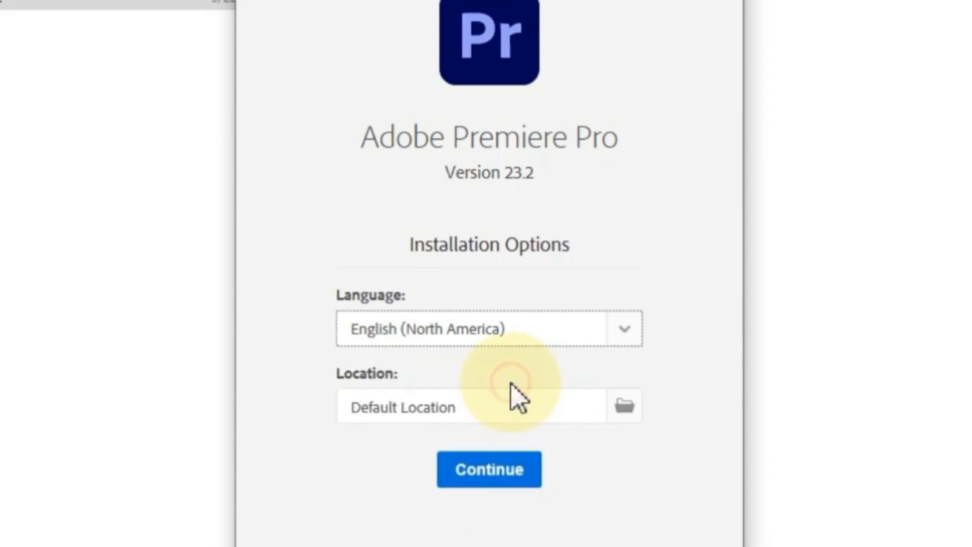
- Keep the Default Location and start installing Premiere Pro 23.2
left_click(626, 408)
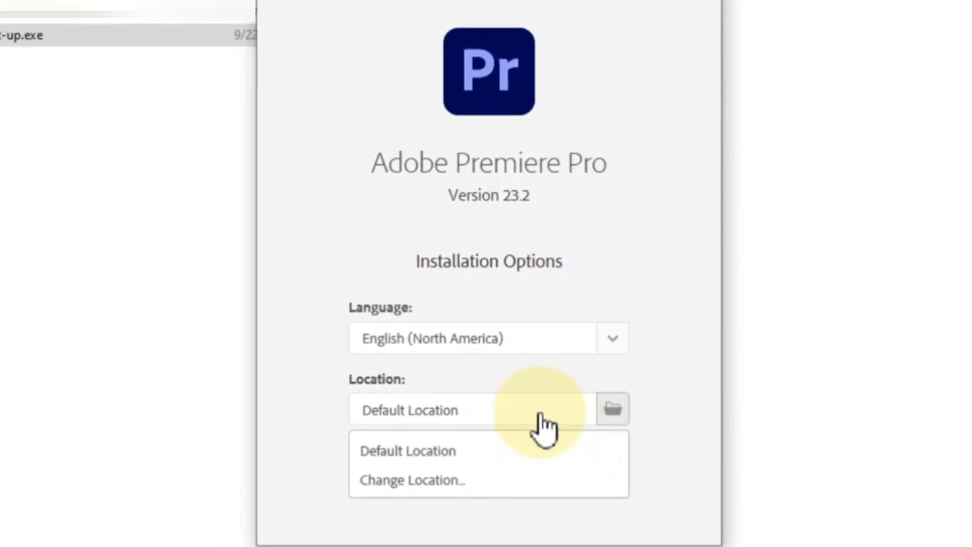
left_click(442, 451)
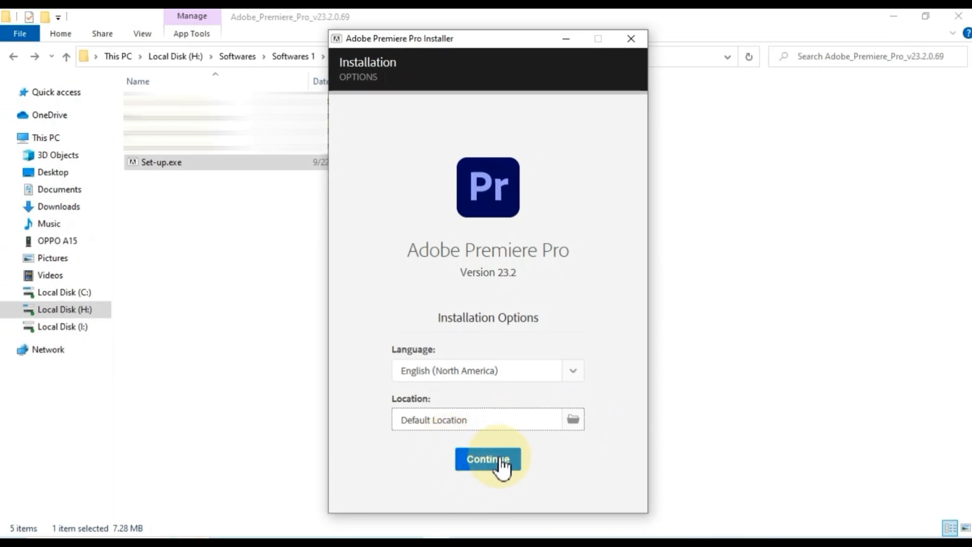
left_click(501, 460)
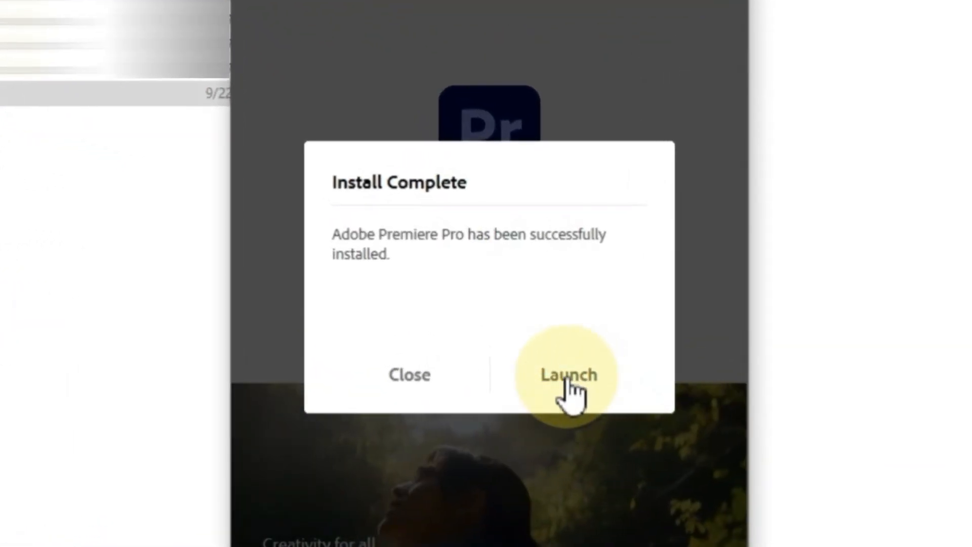
- Launch Premiere Pro from the Install Complete dialog
left_click(569, 389)
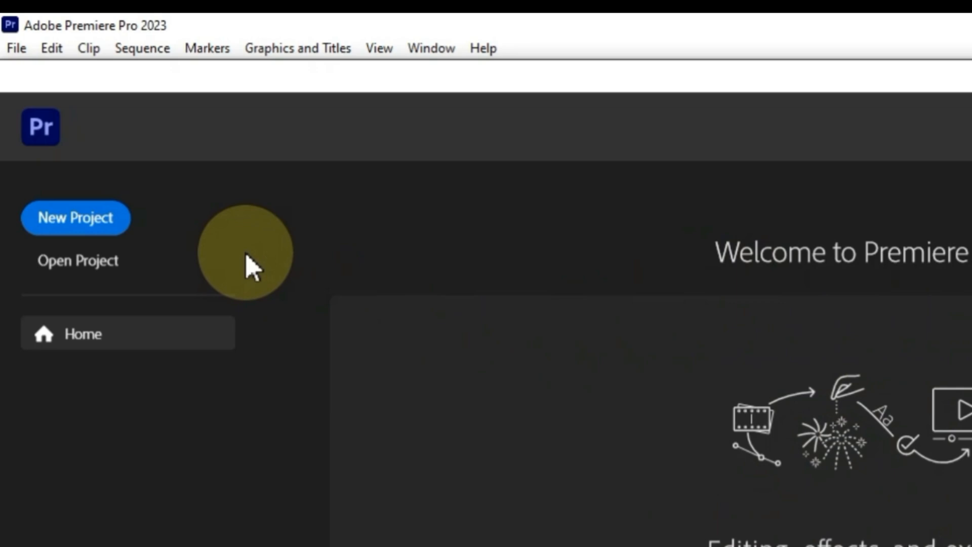
- Create a project named 'My new project' in the default Premiere Pro 23.0 folder
left_click(98, 221)
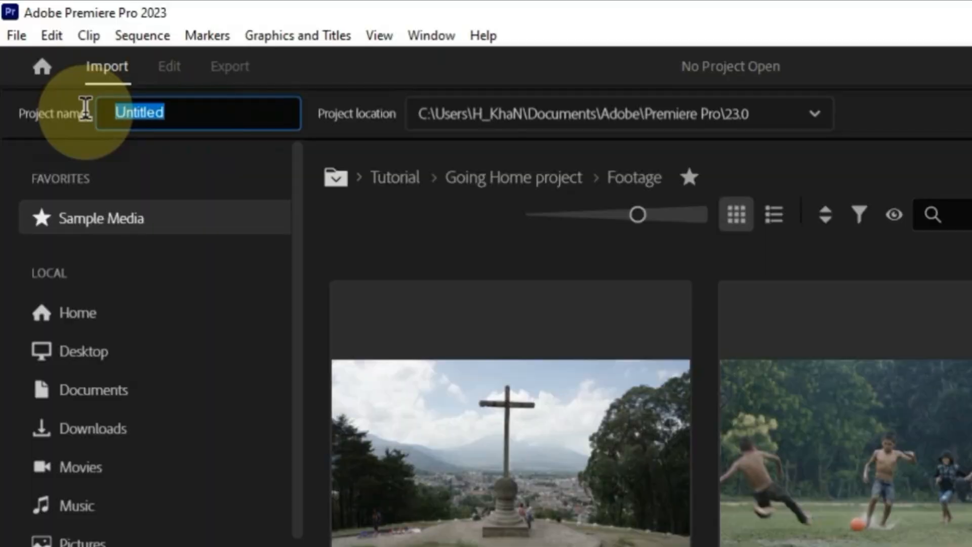
type("My new project")
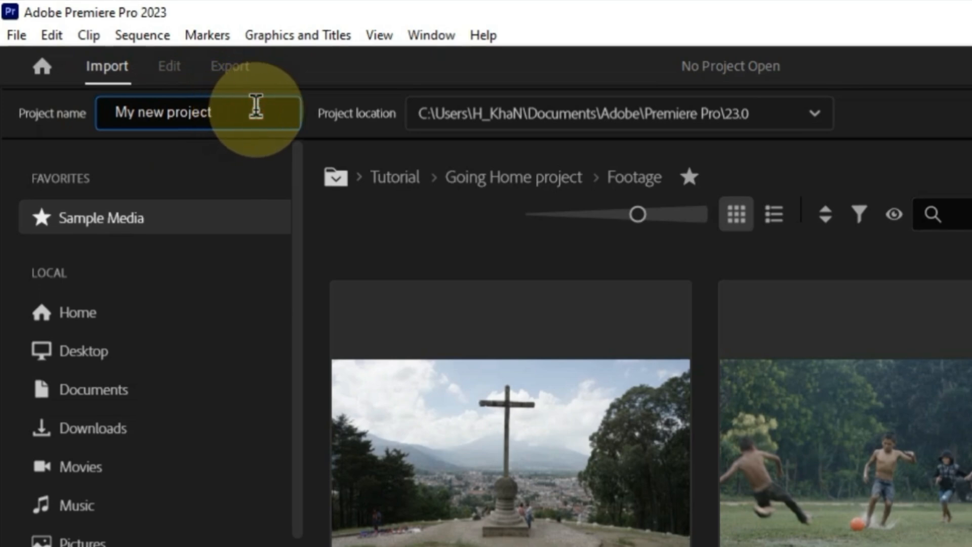
left_click(814, 115)
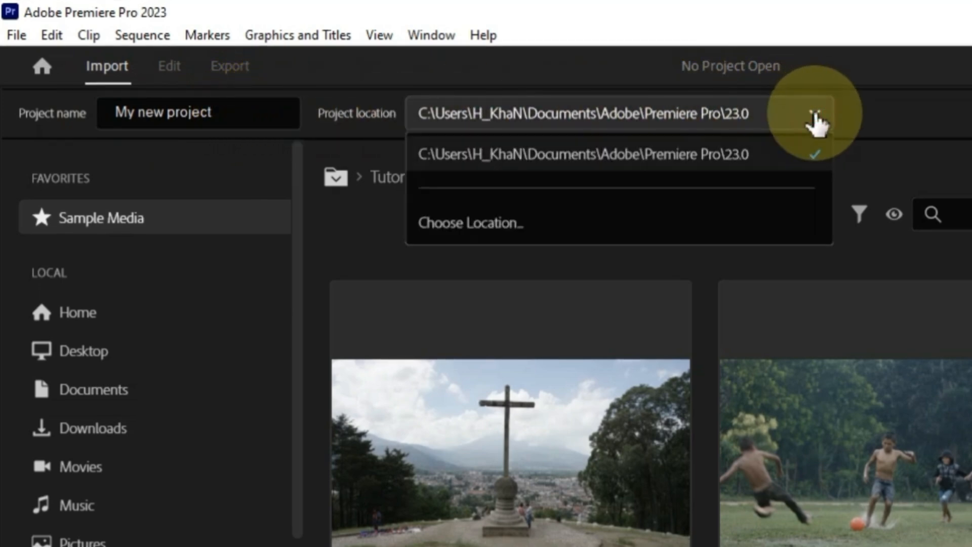
left_click(491, 227)
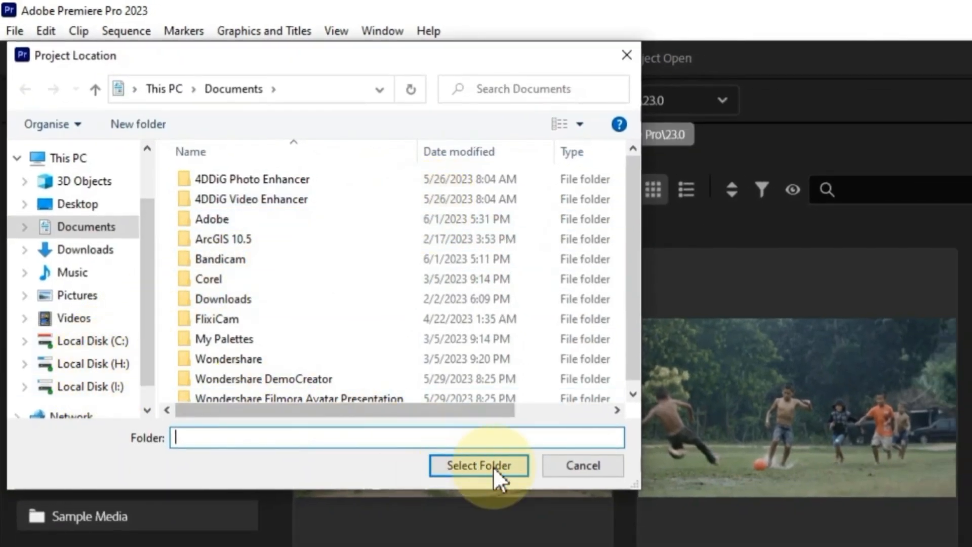
left_click(596, 475)
left_click(714, 102)
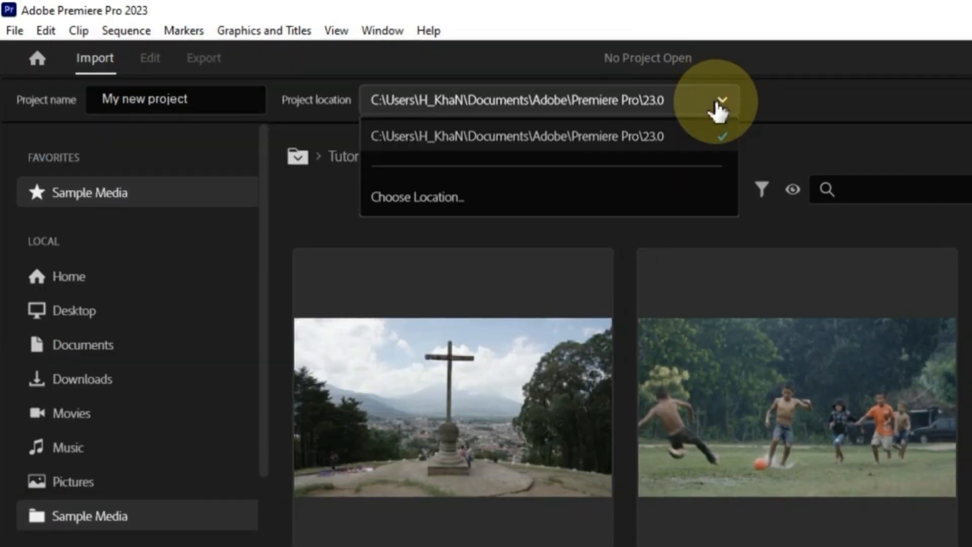
left_click(649, 130)
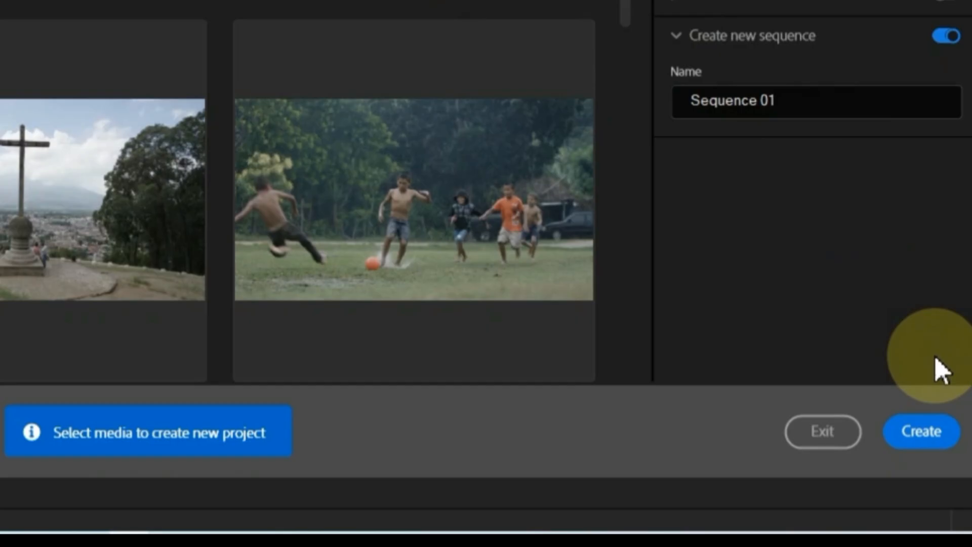
left_click(922, 435)
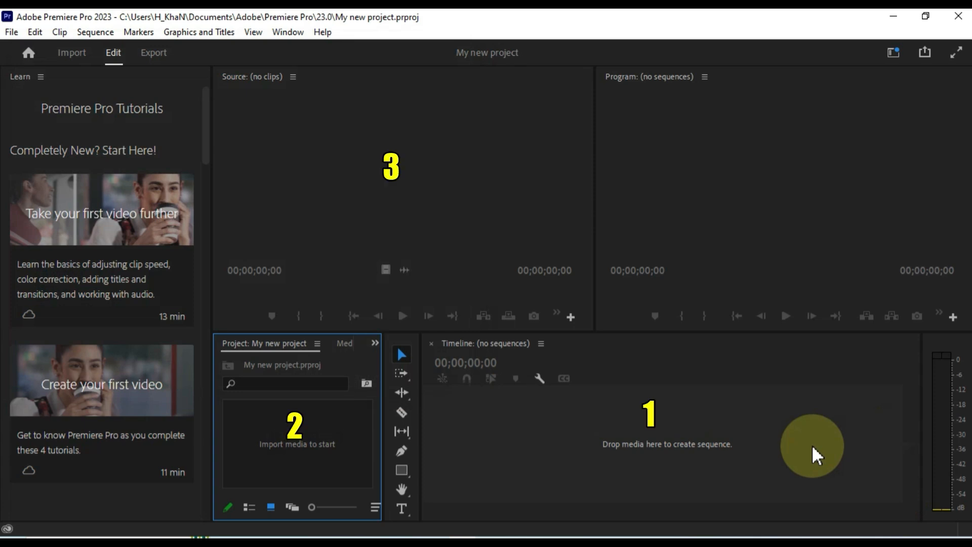
left_click(673, 448)
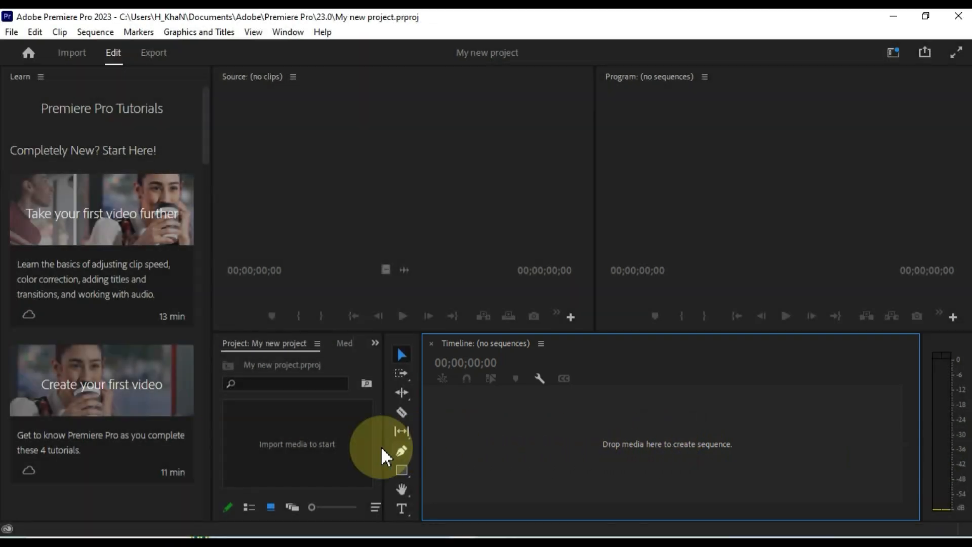
left_click(298, 458)
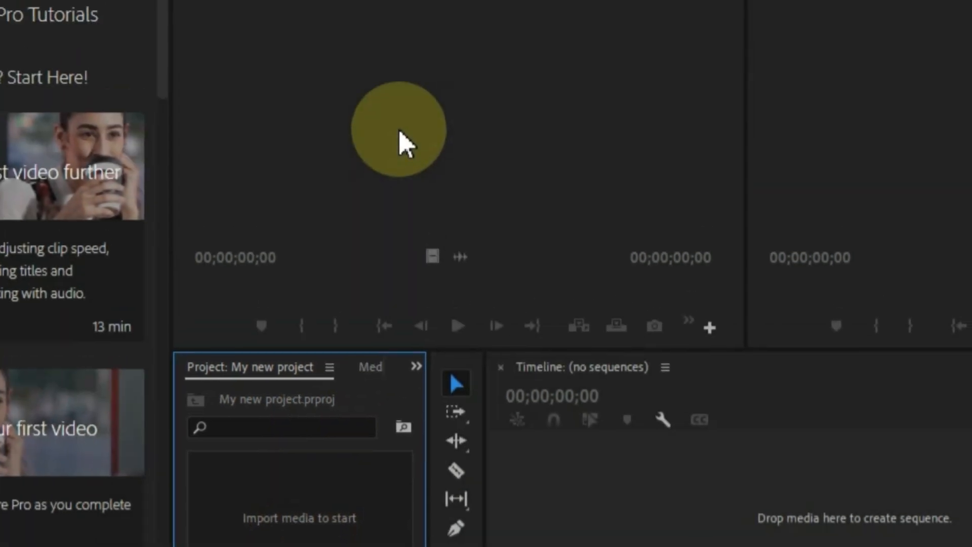
left_click(381, 248)
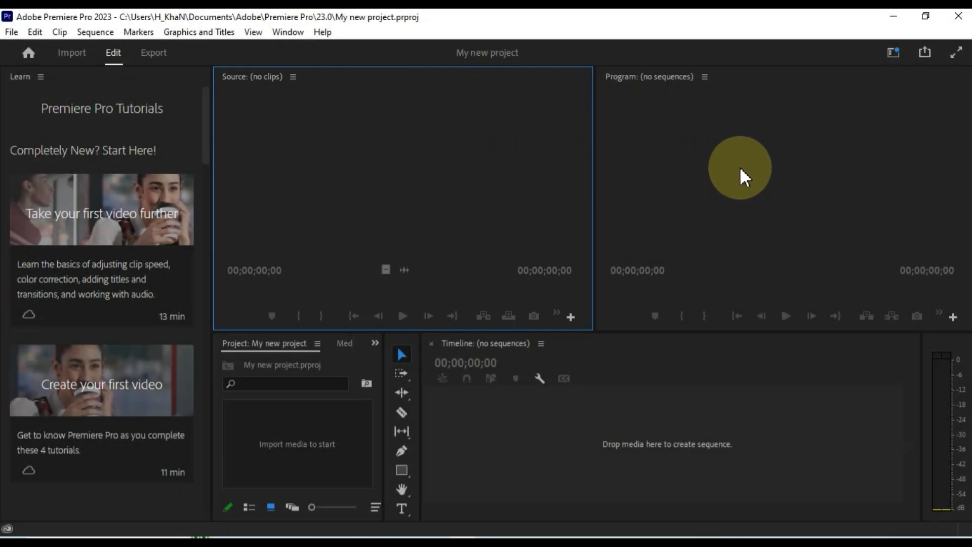
left_click(741, 169)
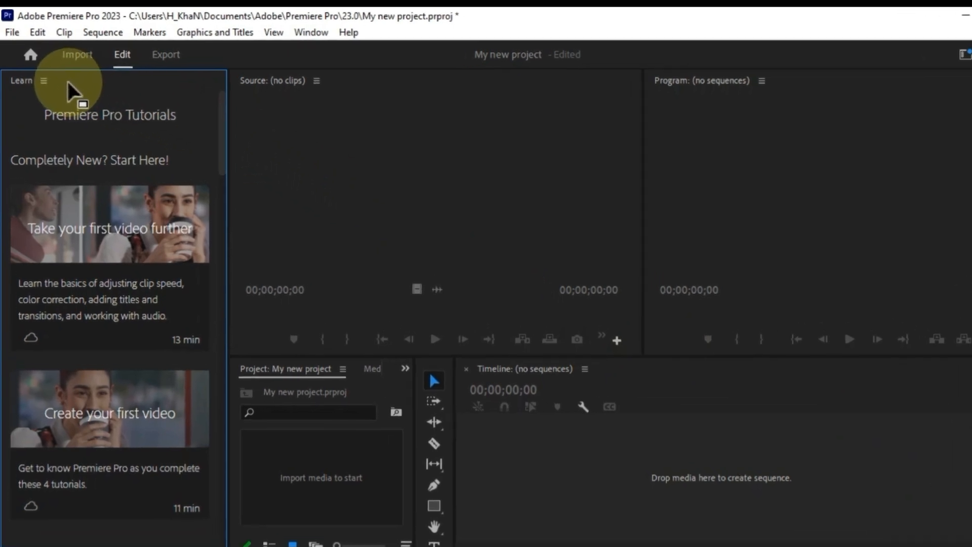
- Import all eight mp4 clips from the Videos folder via File > Import
left_click(17, 34)
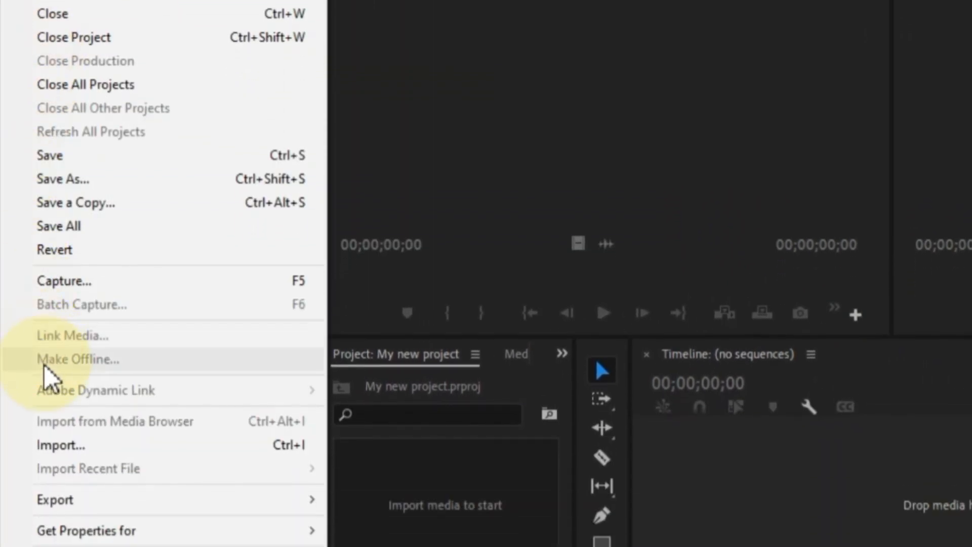
left_click(62, 452)
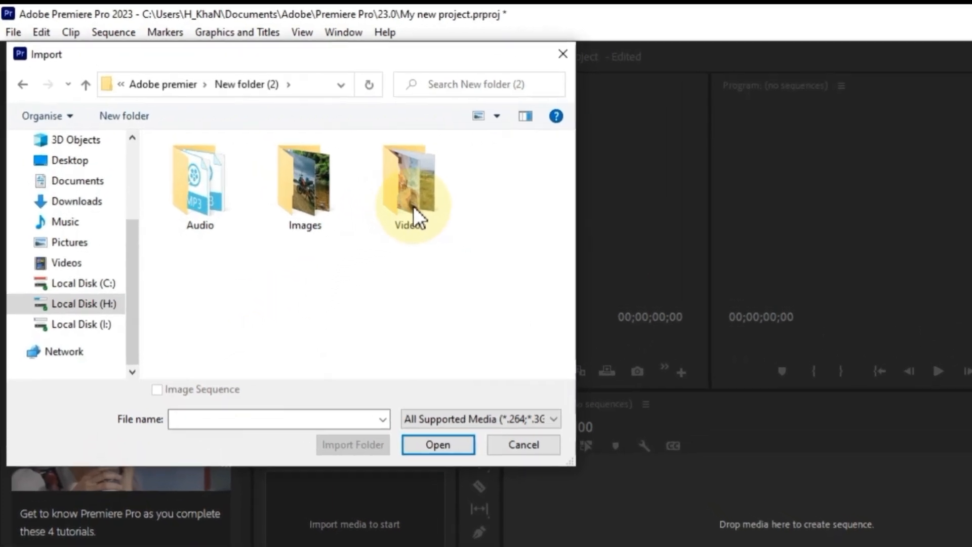
double_click(413, 206)
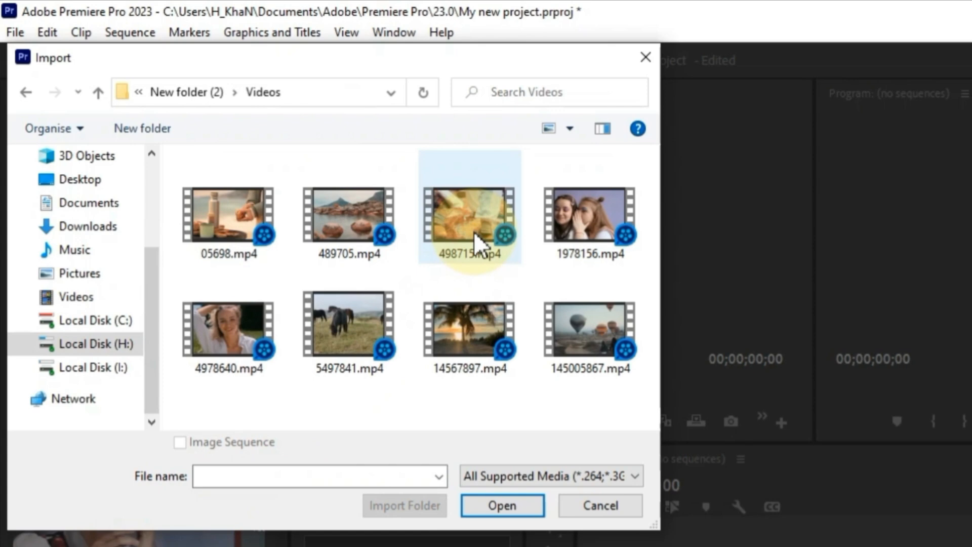
left_click_drag(605, 403, 204, 233)
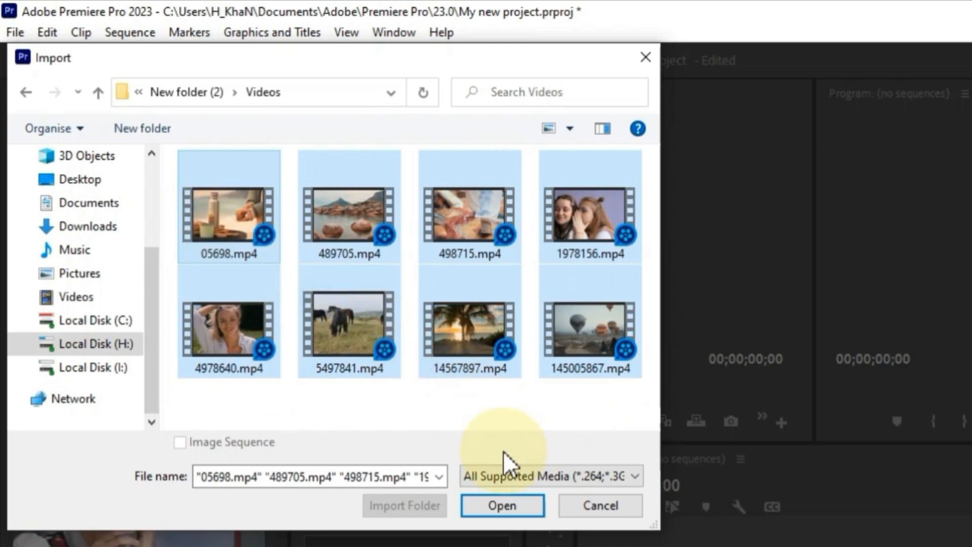
left_click(510, 505)
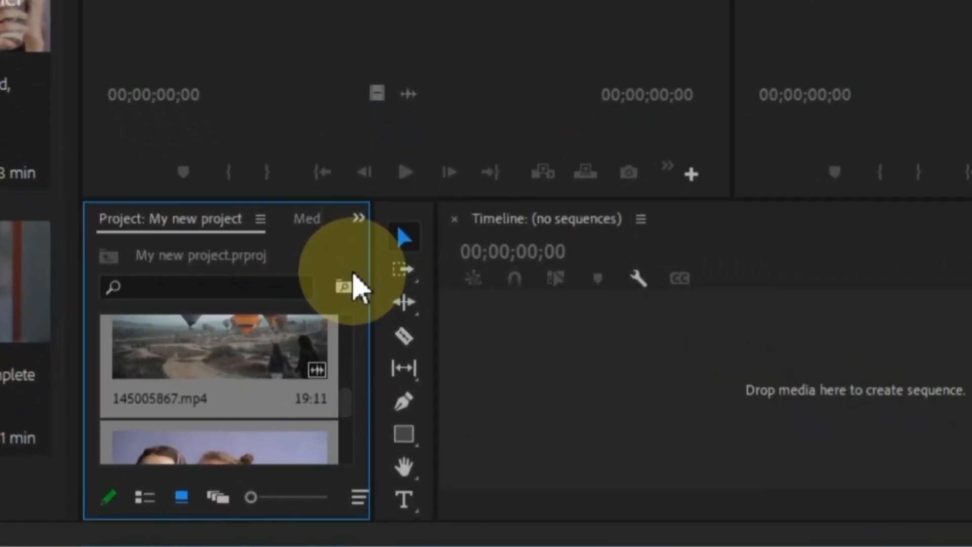
- Try the Freeform and Icon views of the clips, adjusting thumbnail size
scroll(307, 389, "down", 2)
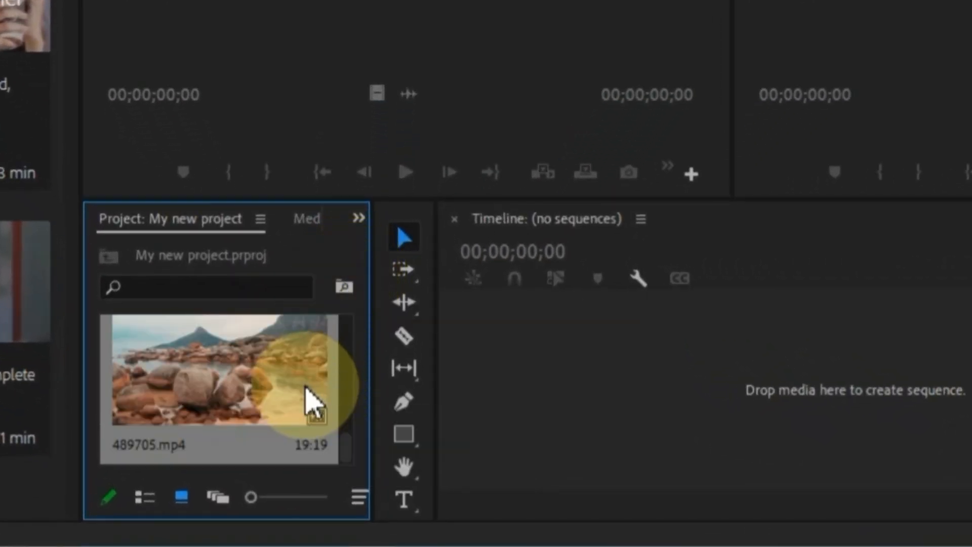
scroll(305, 389, "down", 2)
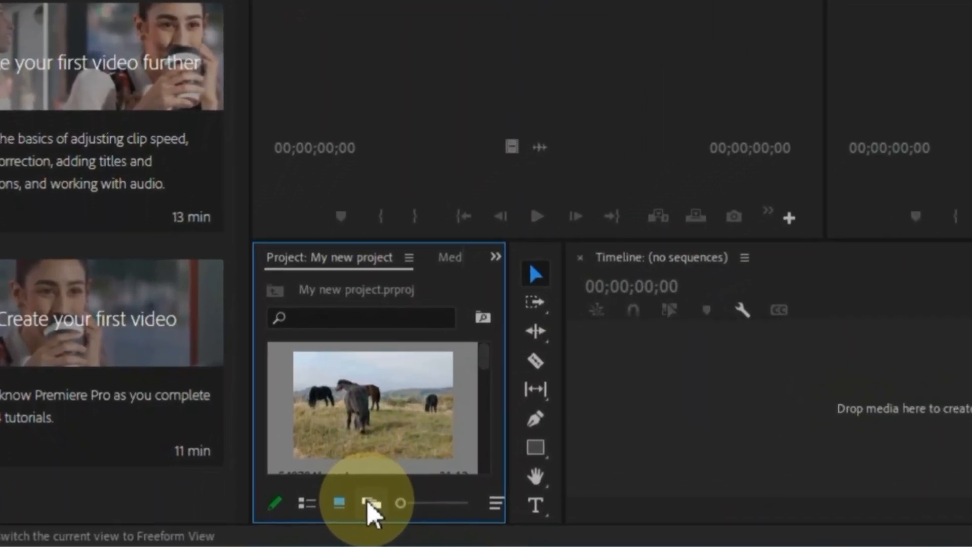
left_click(369, 505)
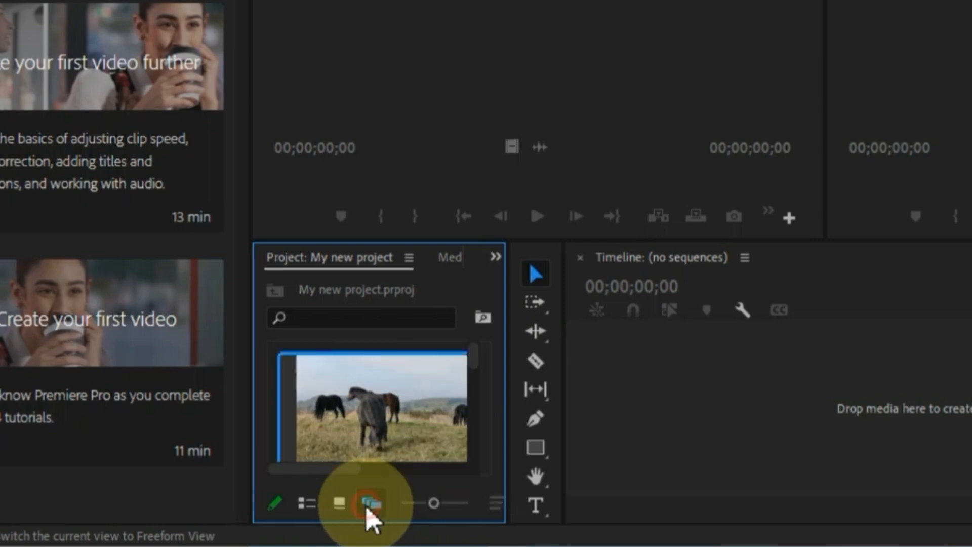
scroll(393, 457, "down", 4)
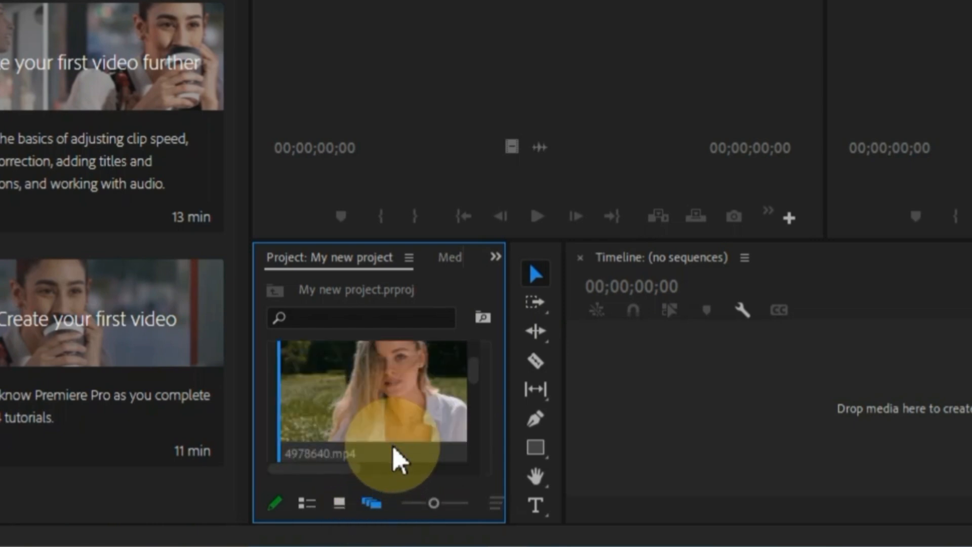
left_click_drag(433, 503, 394, 502)
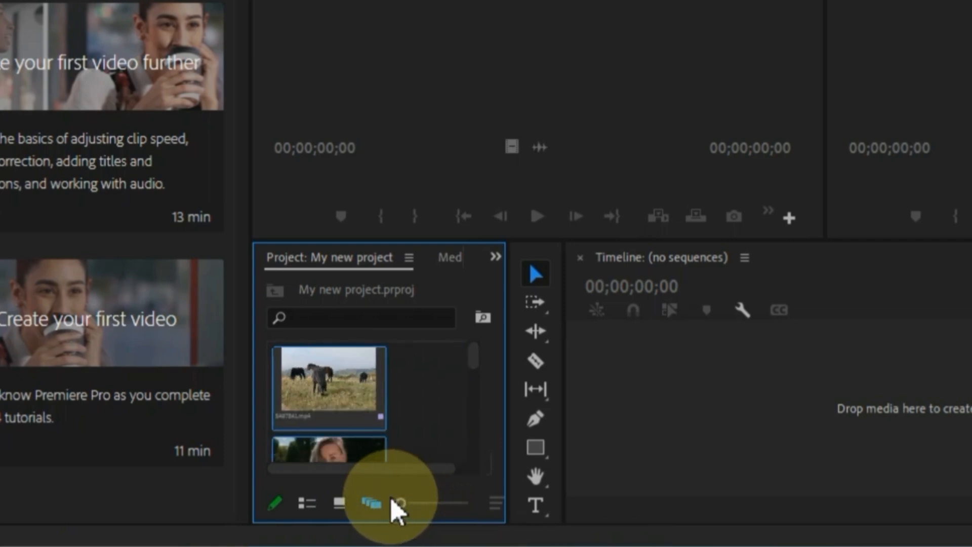
left_click(339, 502)
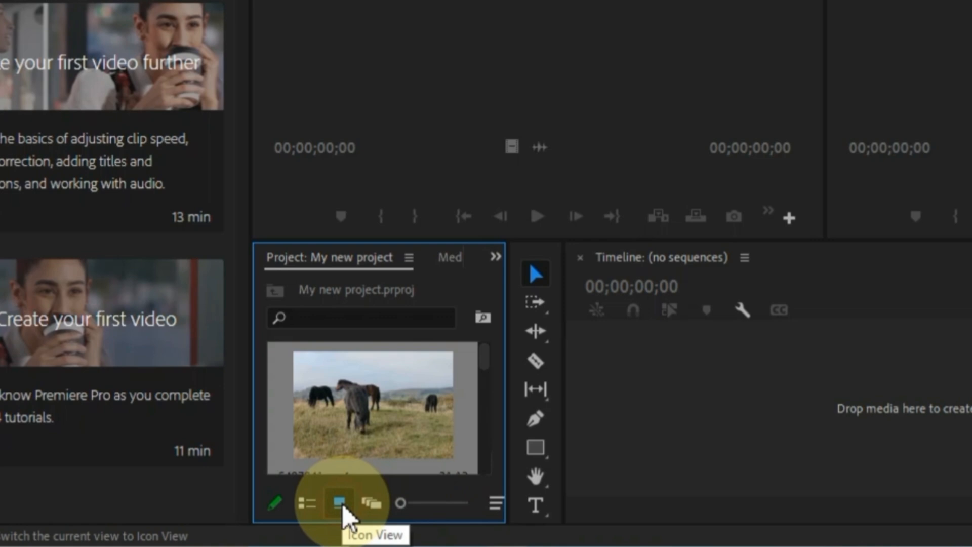
mouse_move(399, 501)
left_mouse_down()
mouse_move(479, 496)
mouse_move(385, 498)
left_mouse_up()
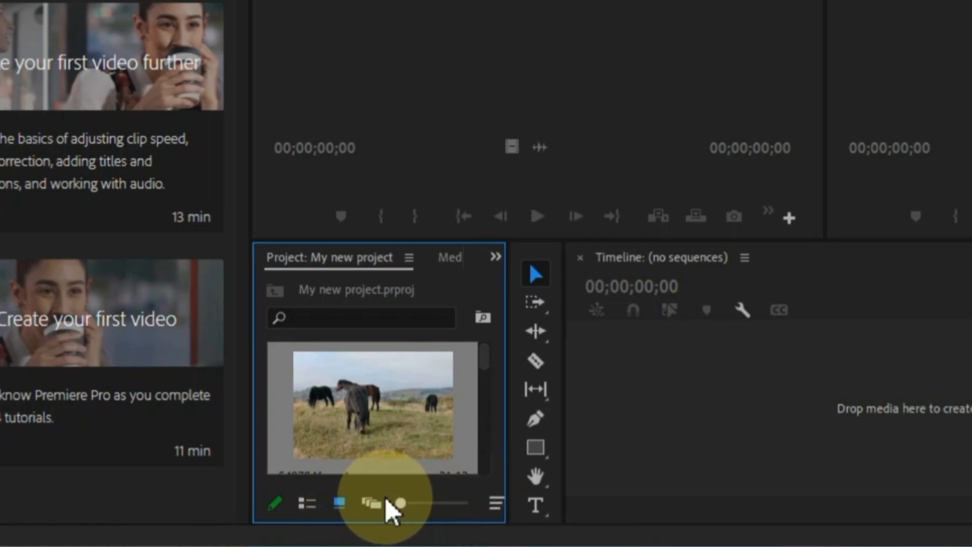
- Try List view, then settle on Freeform View with enlarged clip thumbnails
left_click(309, 506)
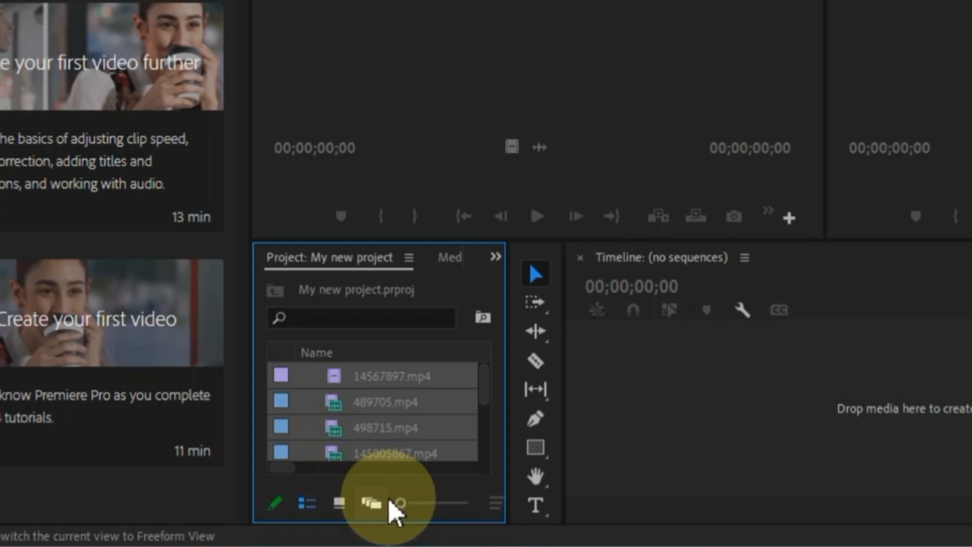
mouse_move(400, 503)
left_mouse_down()
mouse_move(472, 502)
mouse_move(388, 503)
left_mouse_up()
scroll(452, 427, "up", 5)
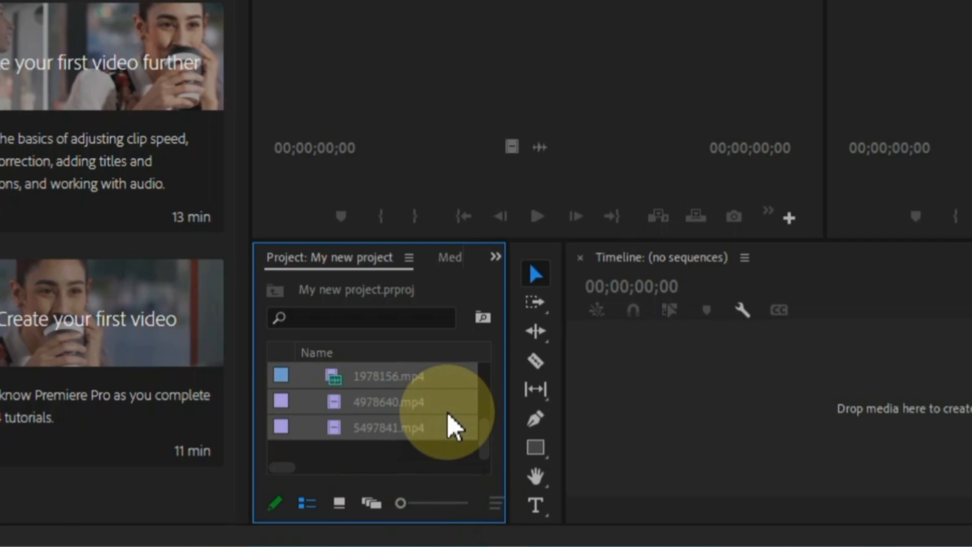
left_click(372, 504)
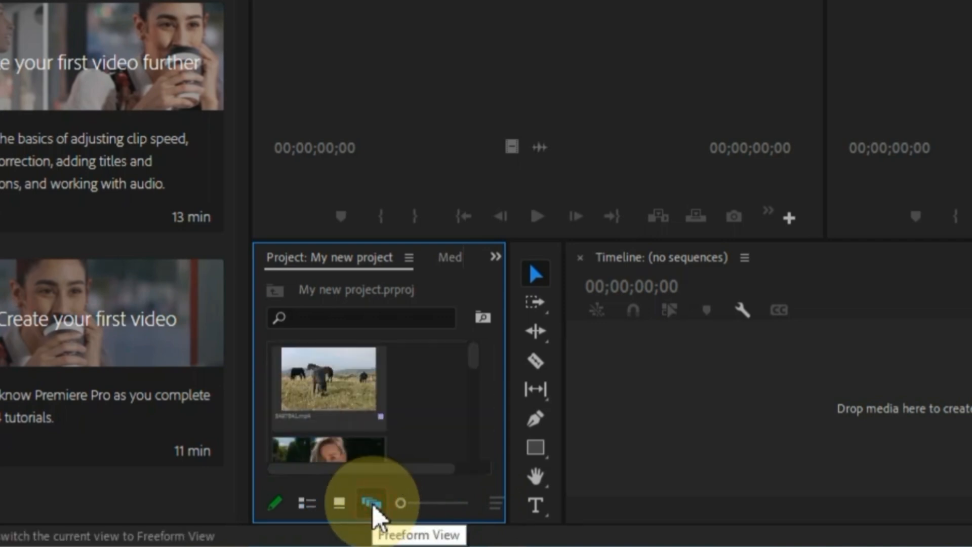
left_click_drag(401, 502, 407, 502)
scroll(455, 412, "down", 1)
scroll(456, 412, "up", 1)
left_click(472, 352)
mouse_move(474, 357)
left_mouse_down()
mouse_move(471, 455)
mouse_move(468, 339)
left_mouse_up()
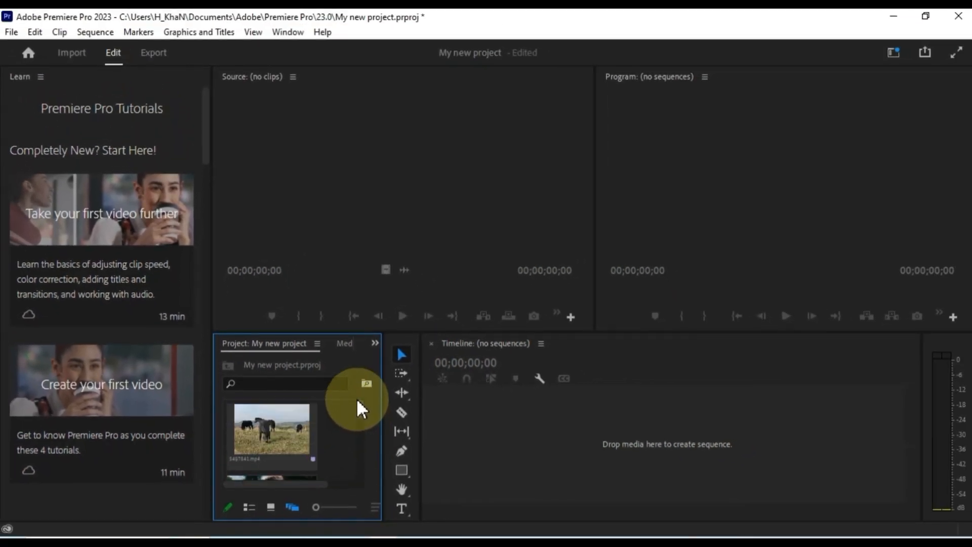
- Import the audio files 4897149.mp3 and 05874678.mp3 from the Audio folder
double_click(340, 440)
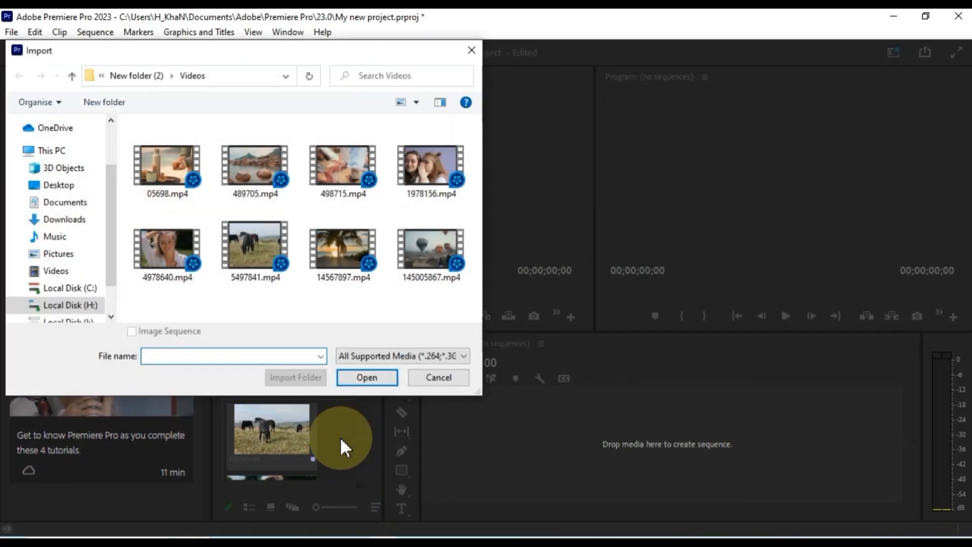
left_click(138, 76)
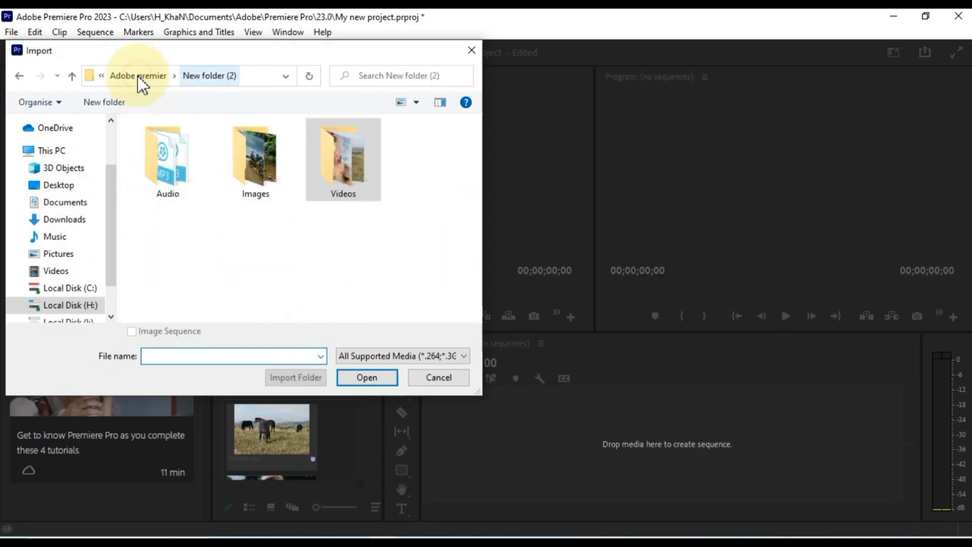
double_click(242, 153)
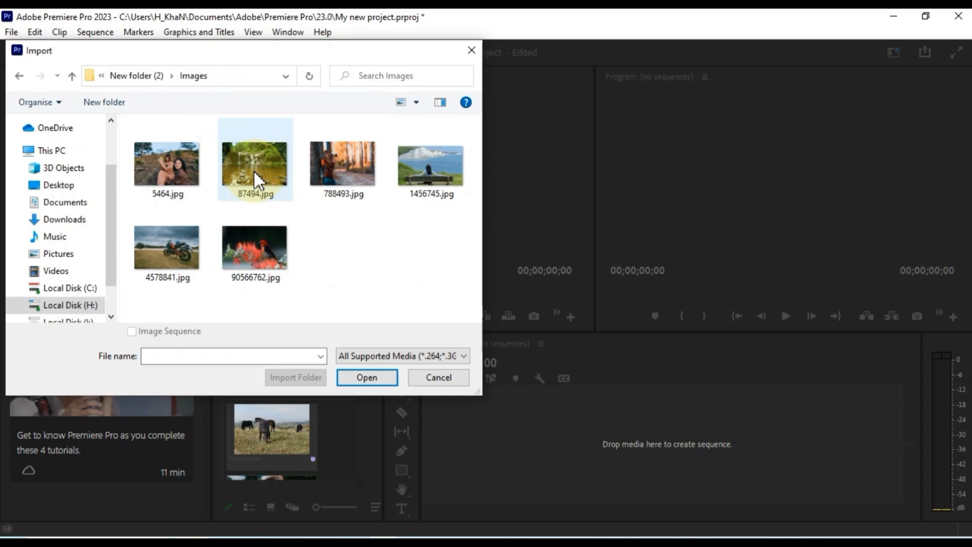
key("alt+Left")
double_click(173, 167)
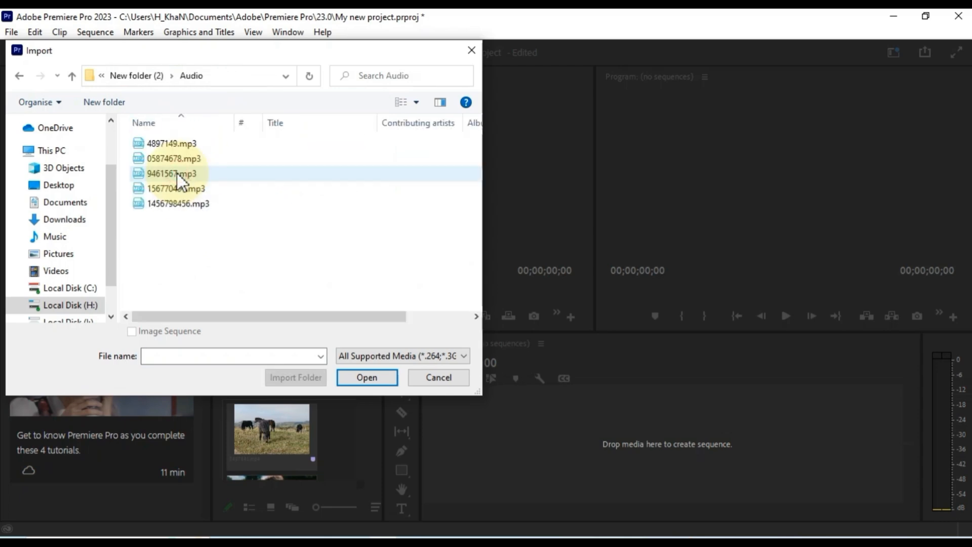
left_click(186, 146)
left_click(188, 157, "ctrl")
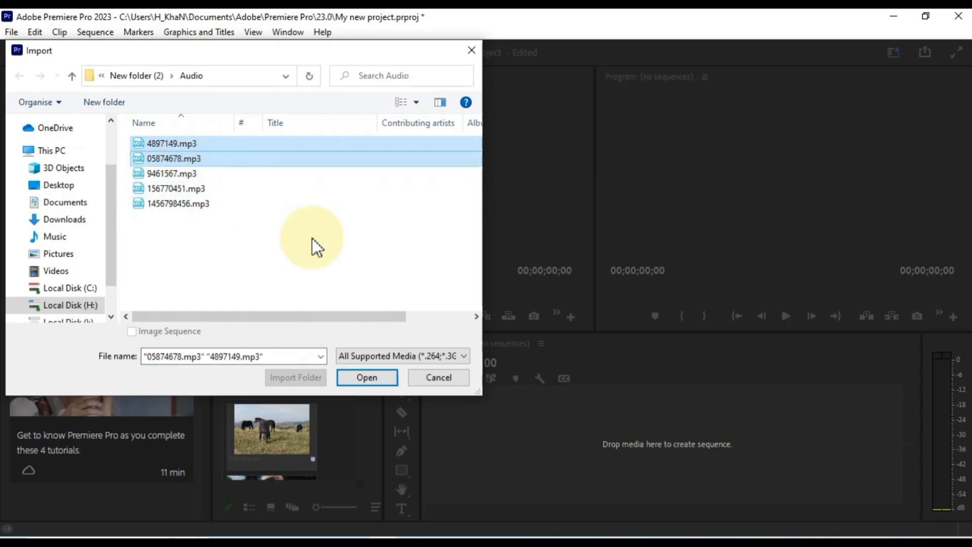
left_click(374, 377)
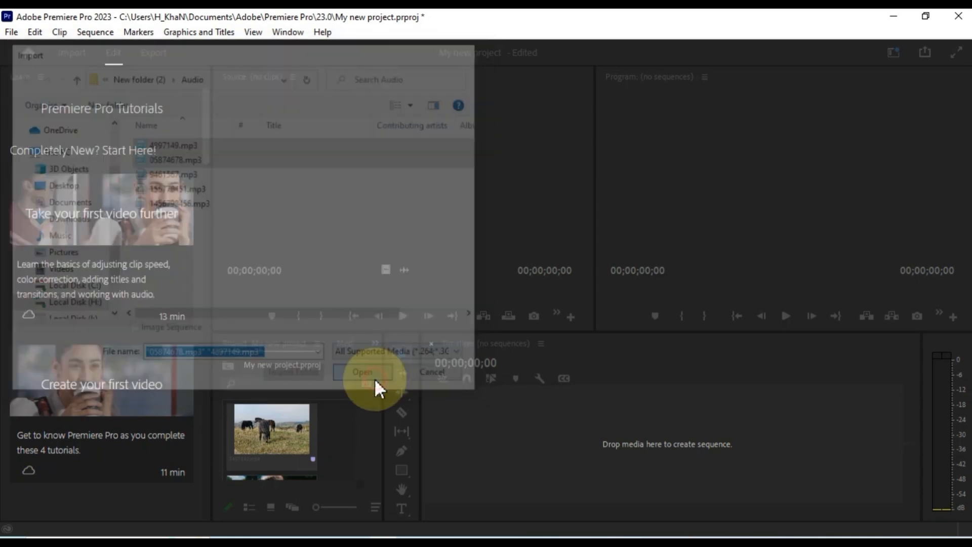
left_click_drag(363, 406, 360, 473)
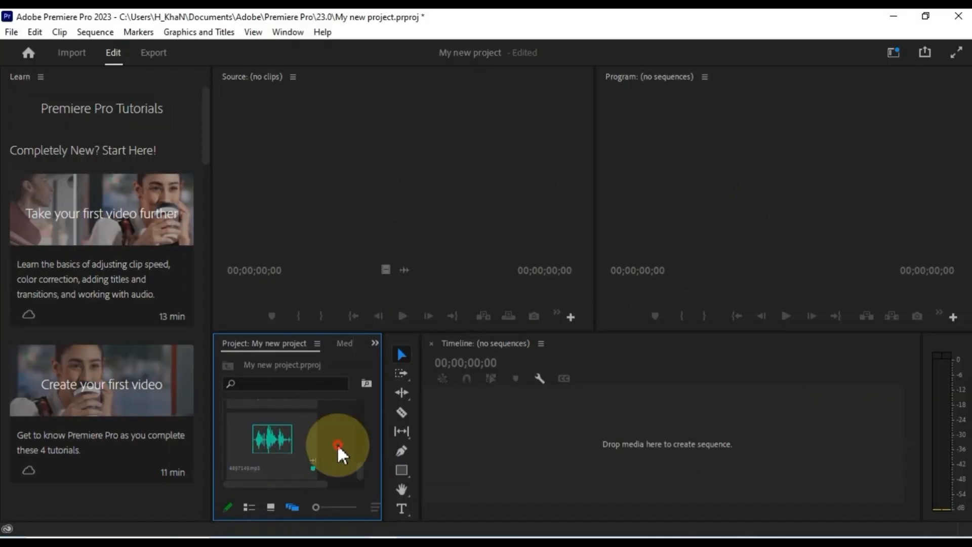
- Import the images 87494.jpg, 4578841.jpg and 5464.jpg from the Images folder
double_click(337, 445)
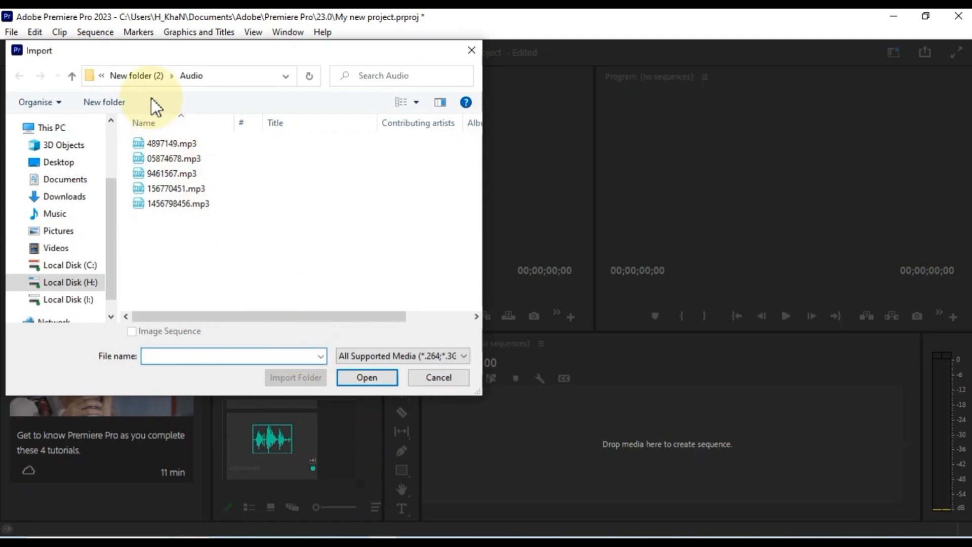
left_click(141, 79)
double_click(254, 156)
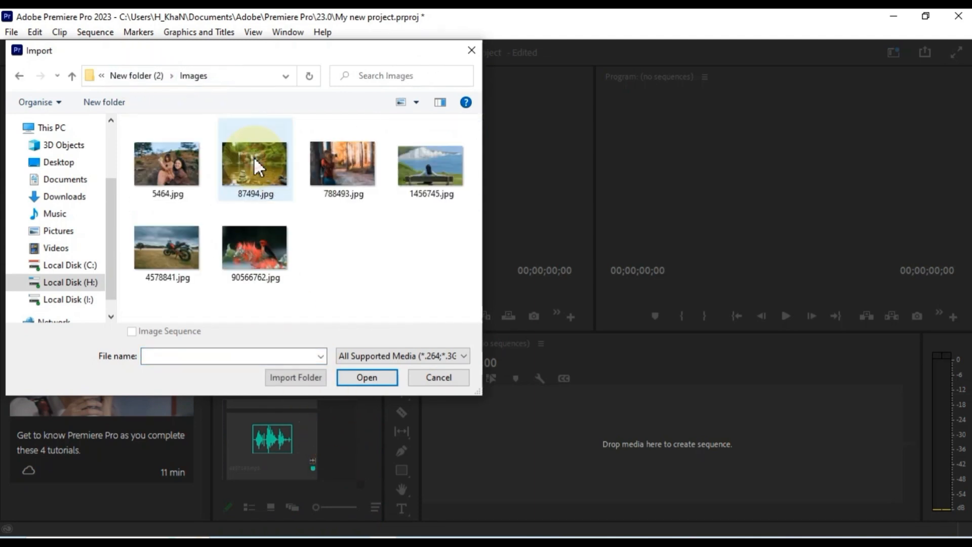
left_click(254, 160)
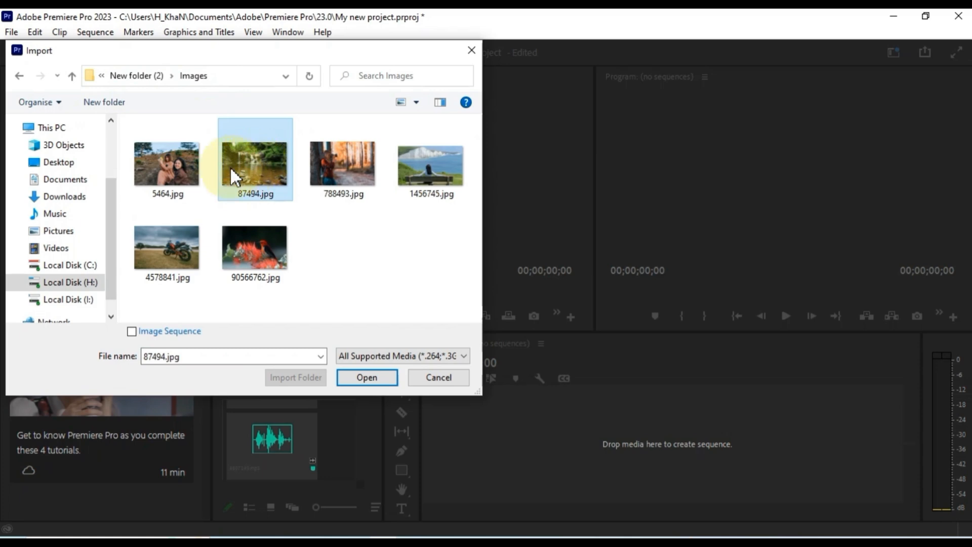
left_click(174, 244, "ctrl")
left_click(172, 157, "ctrl")
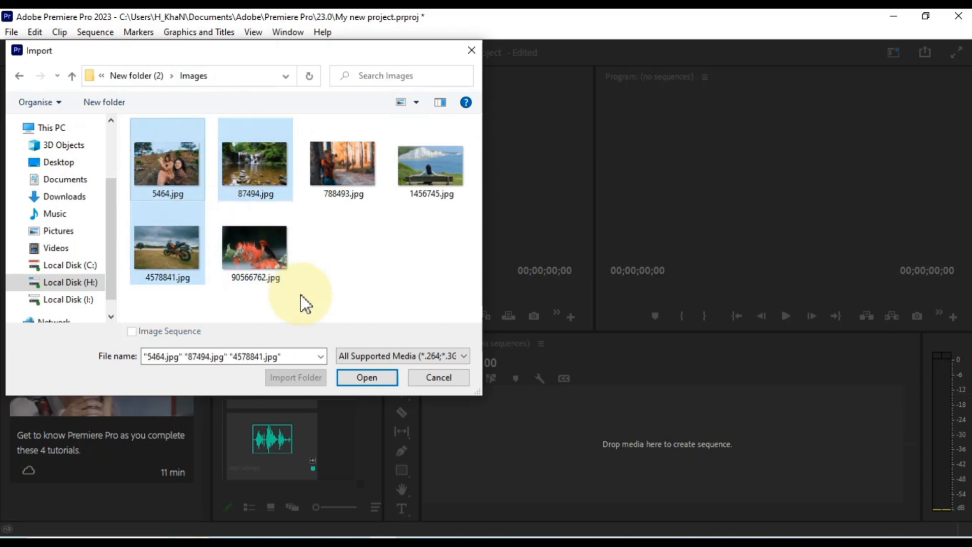
left_click(367, 383)
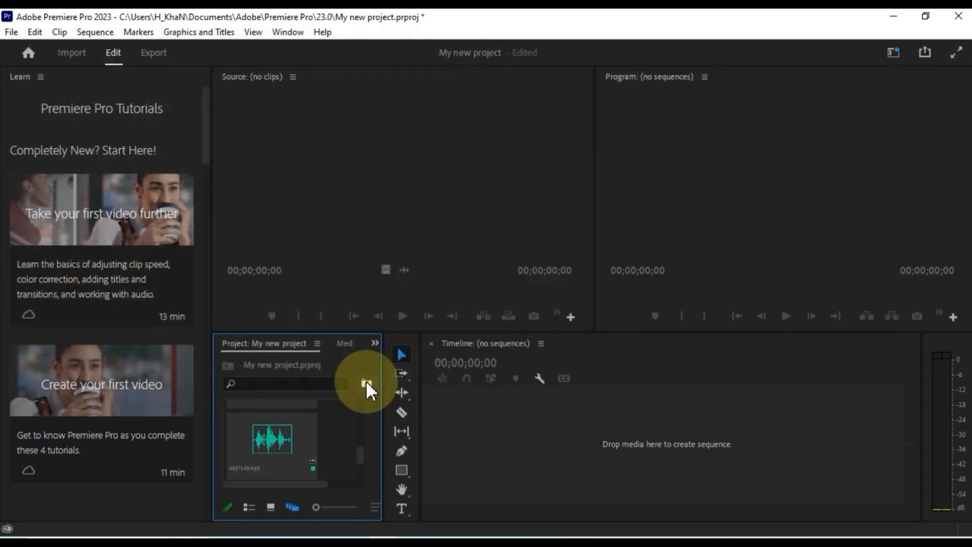
- Preview the imported images 87494.jpg, 4578841.jpg and 5464.jpg in the Source monitor
scroll(346, 429, "down", 5)
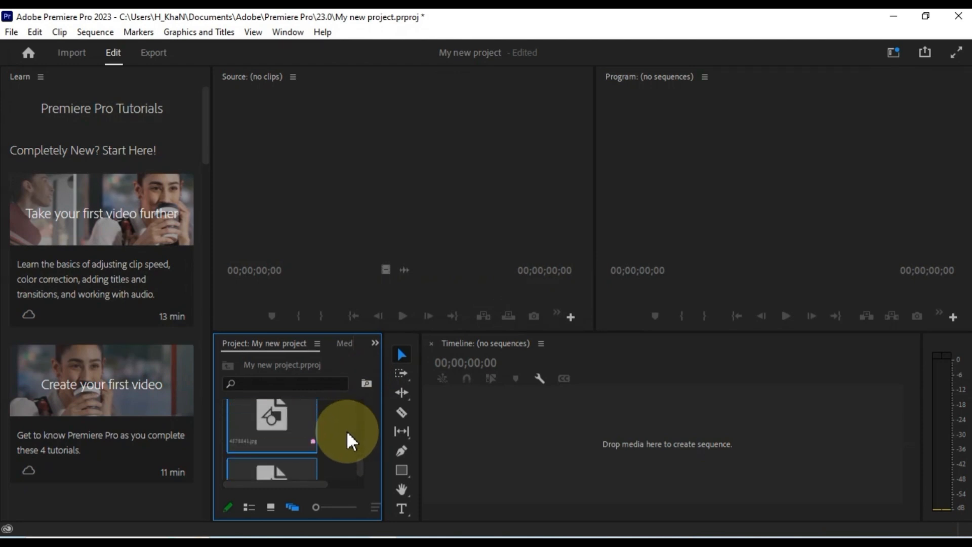
scroll(346, 430, "down", 4)
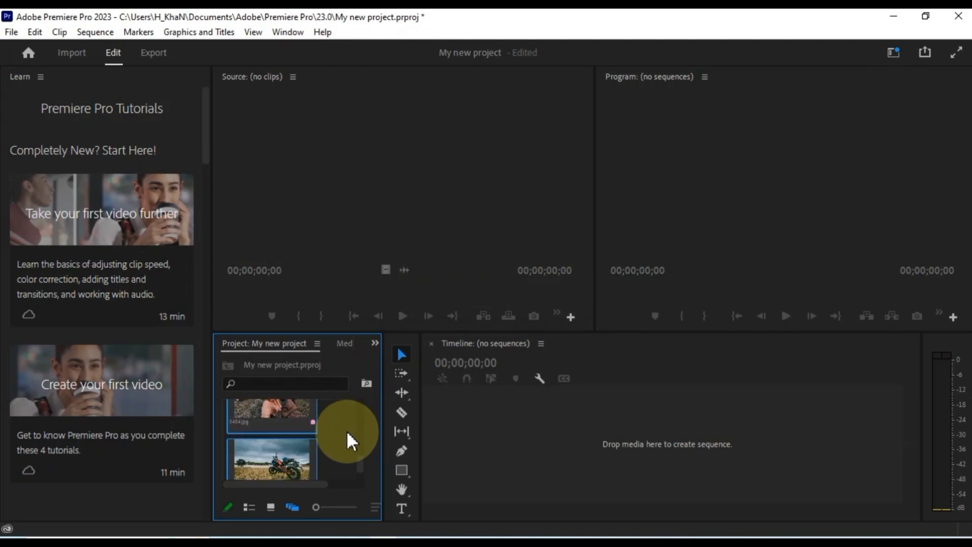
scroll(327, 445, "up", 3)
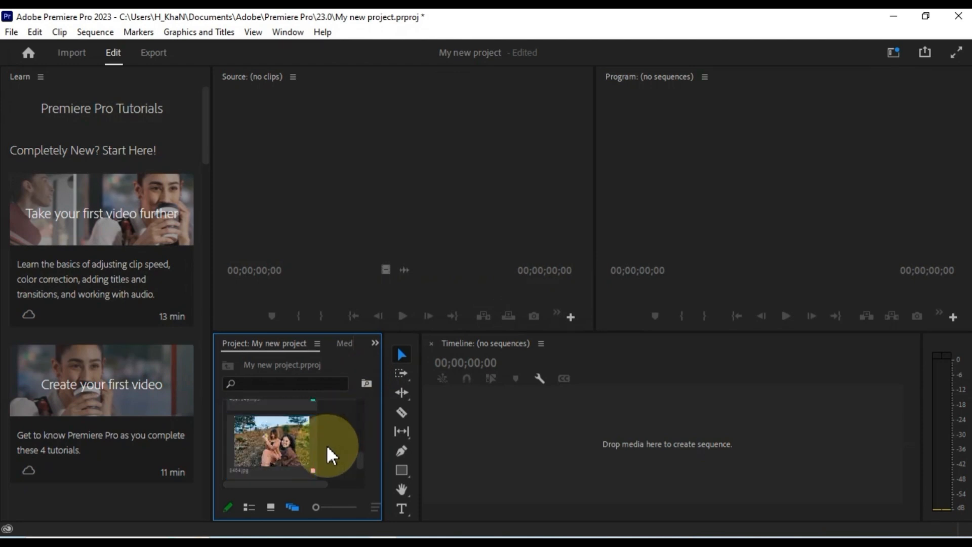
scroll(277, 447, "down", 2)
double_click(277, 447)
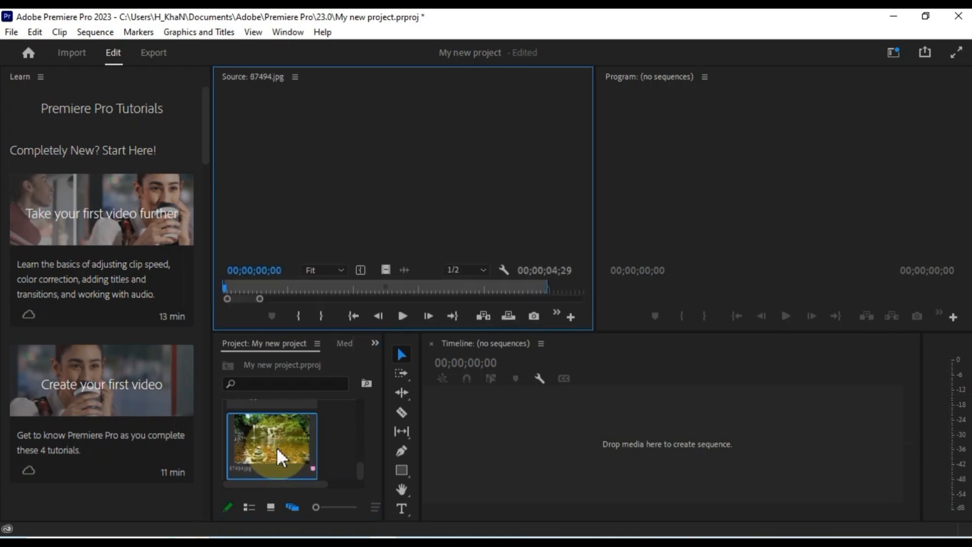
scroll(276, 446, "up", 2)
double_click(275, 423)
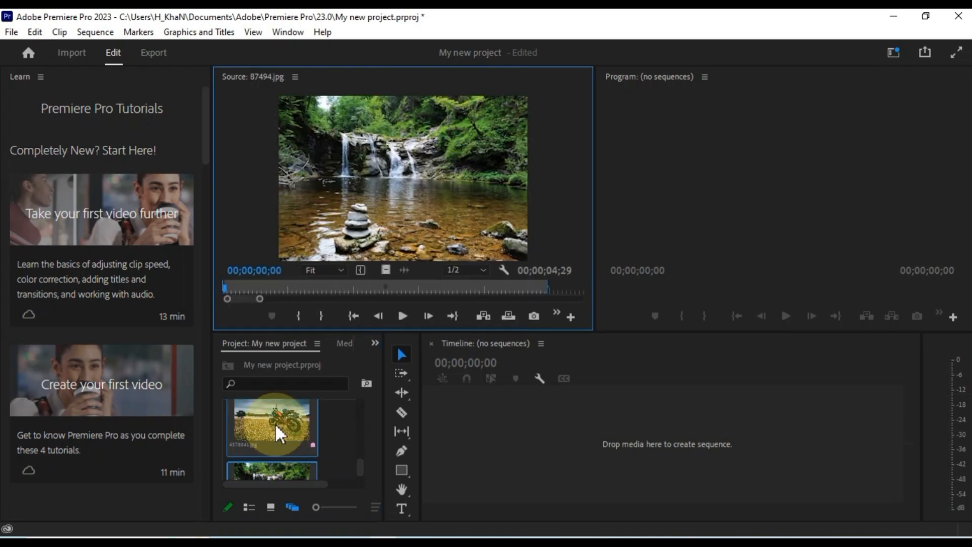
scroll(275, 421, "down", 2)
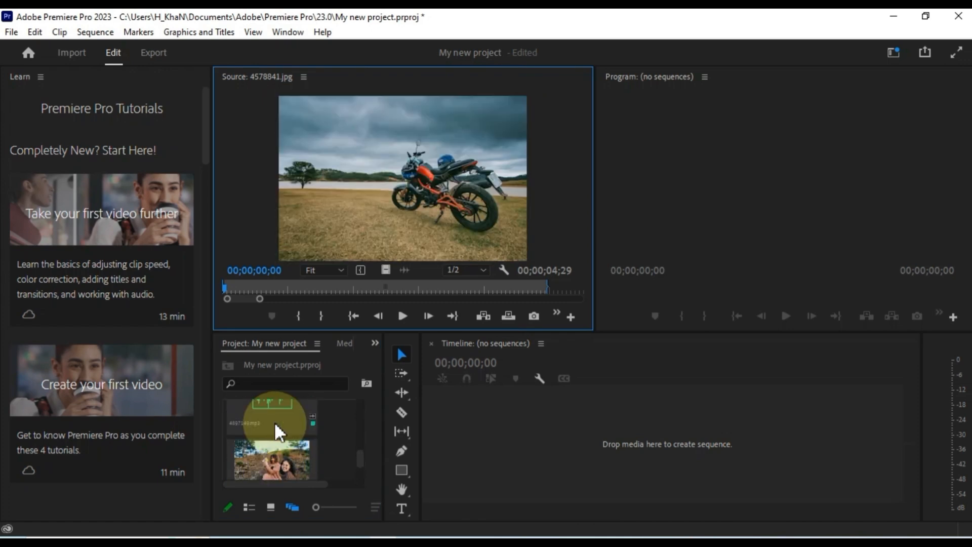
double_click(281, 457)
- Play and stop the 05874678.mp3 audio clip, then load a video clip for preview
scroll(283, 460, "up", 2)
double_click(282, 451)
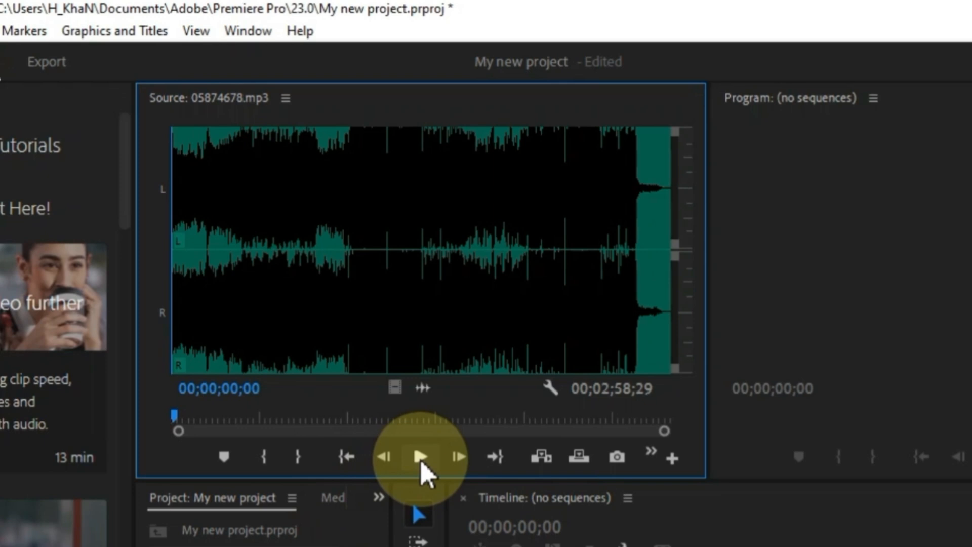
left_click(420, 457)
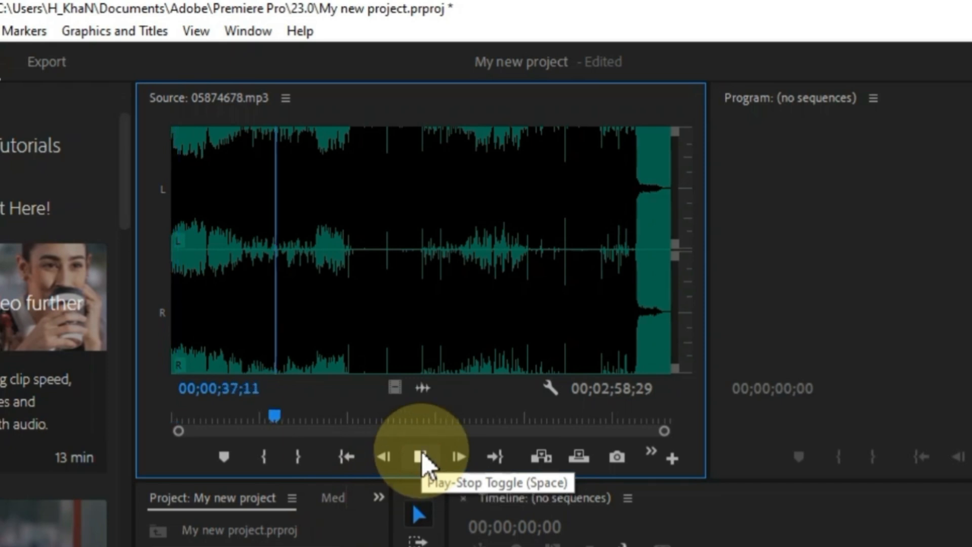
left_click(420, 457)
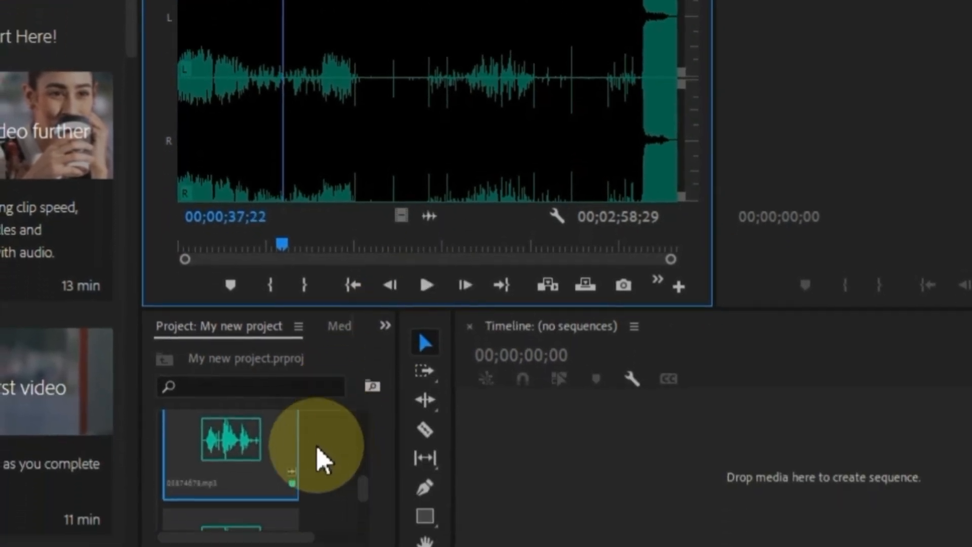
scroll(324, 410, "up", 1)
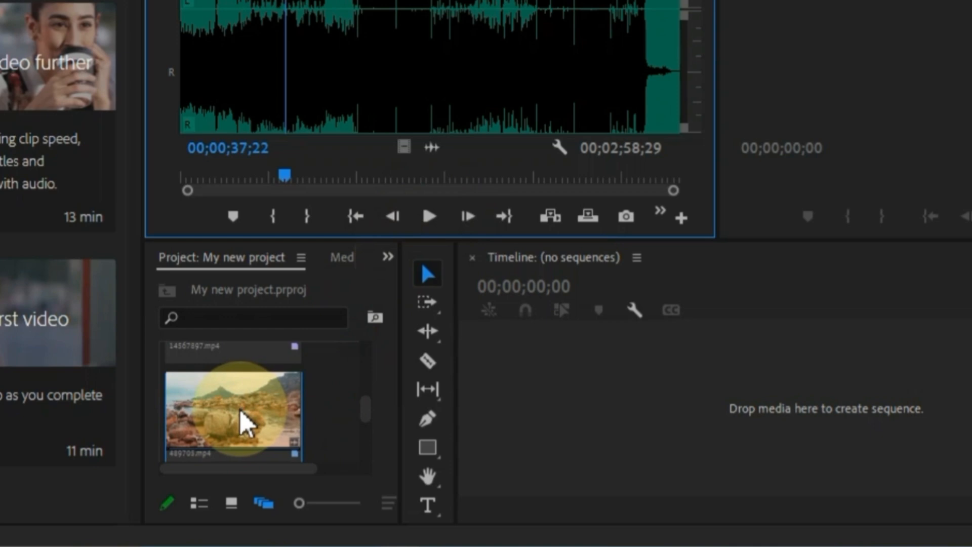
double_click(243, 423)
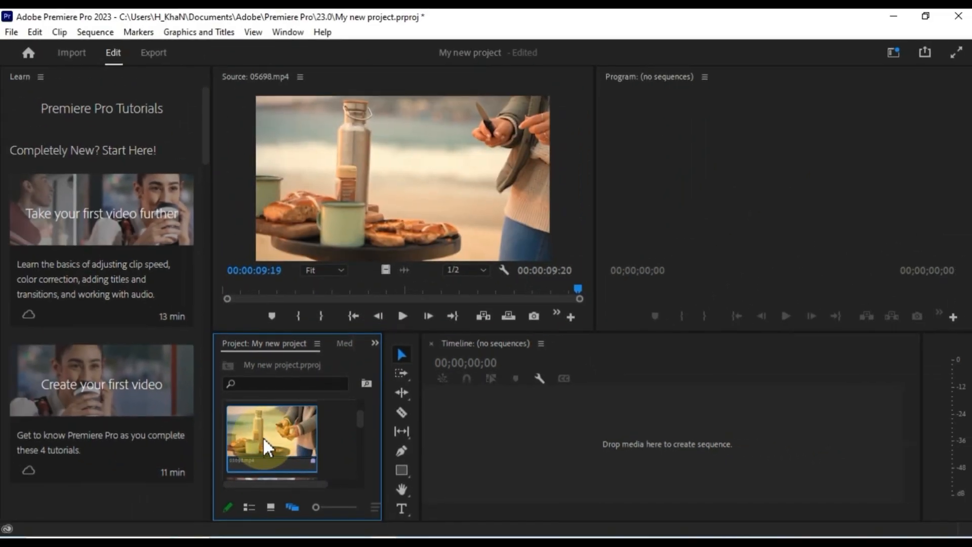
- Rename the 05698.mp4 clip to videomp4
right_click(263, 436)
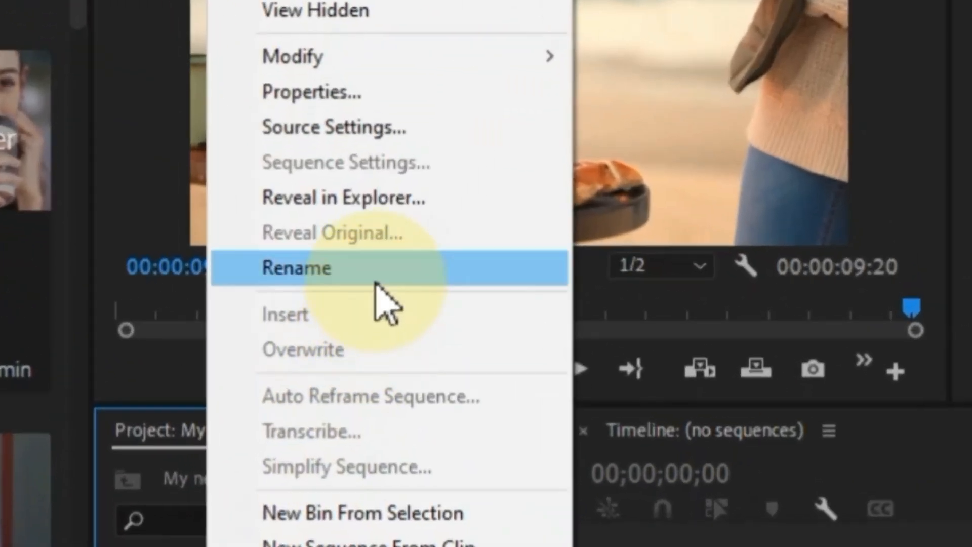
left_click(376, 284)
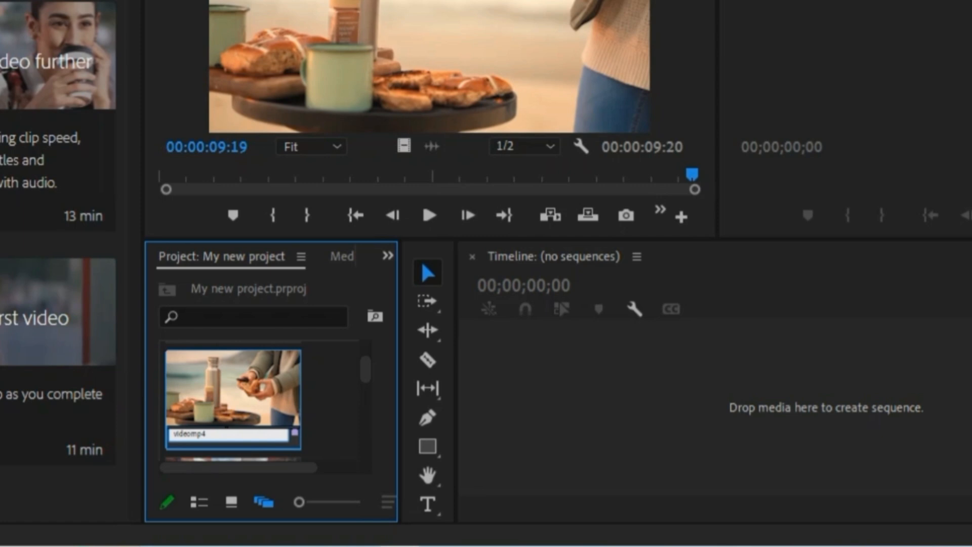
left_click(336, 409)
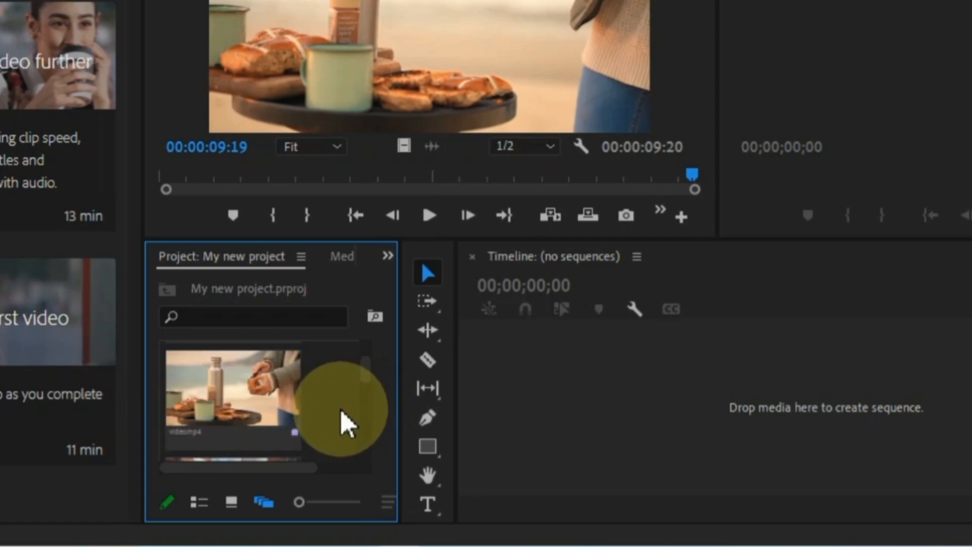
- Reorder the bin, moving videomp4 and the woman clip into new positions
left_click(276, 421)
left_click_drag(276, 421, 323, 382)
scroll(284, 455, "down", 2)
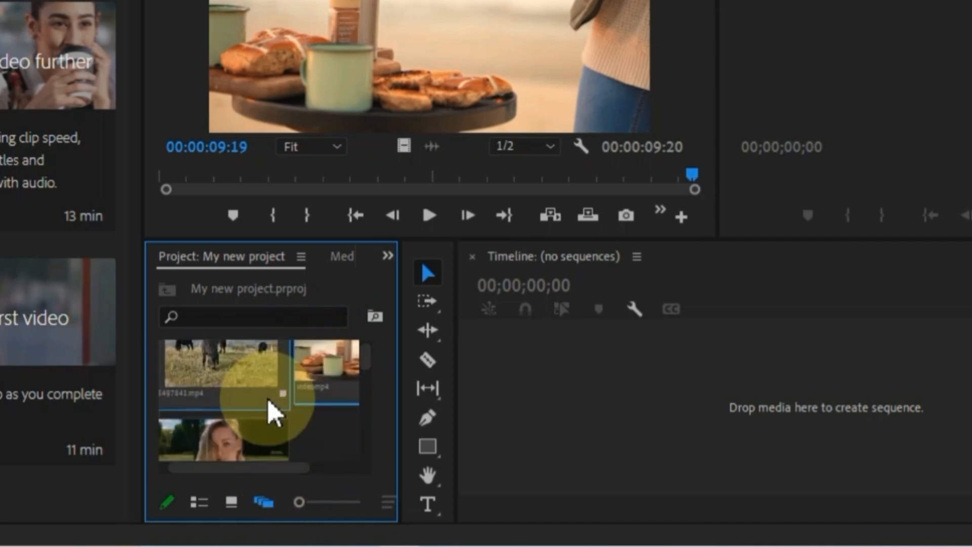
left_click(232, 419)
left_click_drag(234, 428, 246, 351)
scroll(245, 443, "down", 3)
scroll(293, 445, "up", 1)
scroll(291, 448, "down", 2)
mouse_move(275, 466)
left_mouse_down()
mouse_move(351, 465)
mouse_move(276, 465)
left_mouse_up()
scroll(320, 433, "up", 3)
scroll(280, 433, "down", 2)
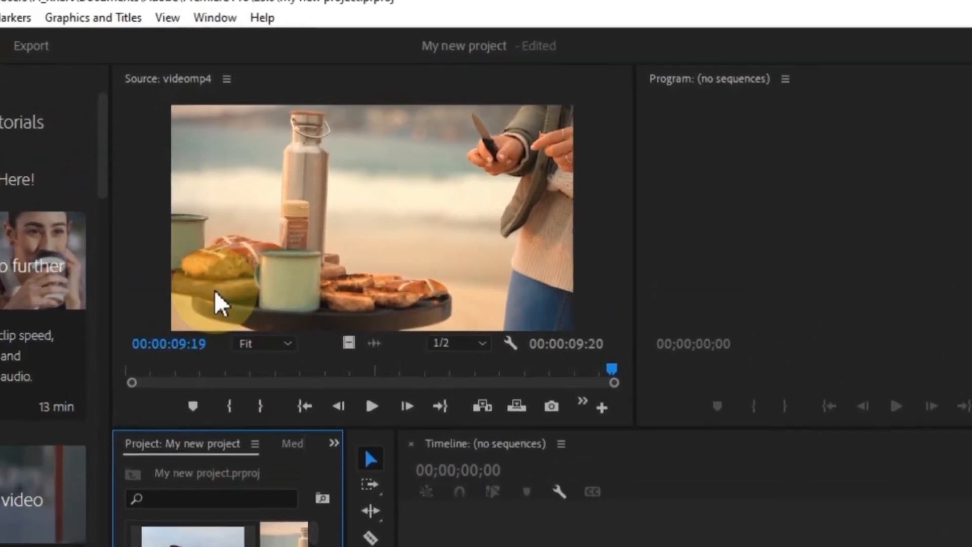
- Switch from the Learning workspace to Editing via Window > Workspaces
left_click(213, 19)
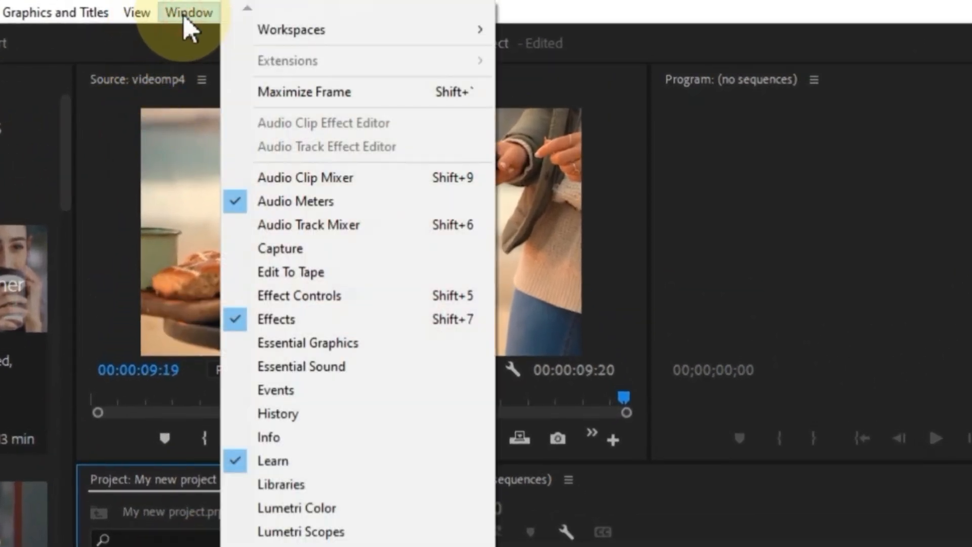
mouse_move(283, 29)
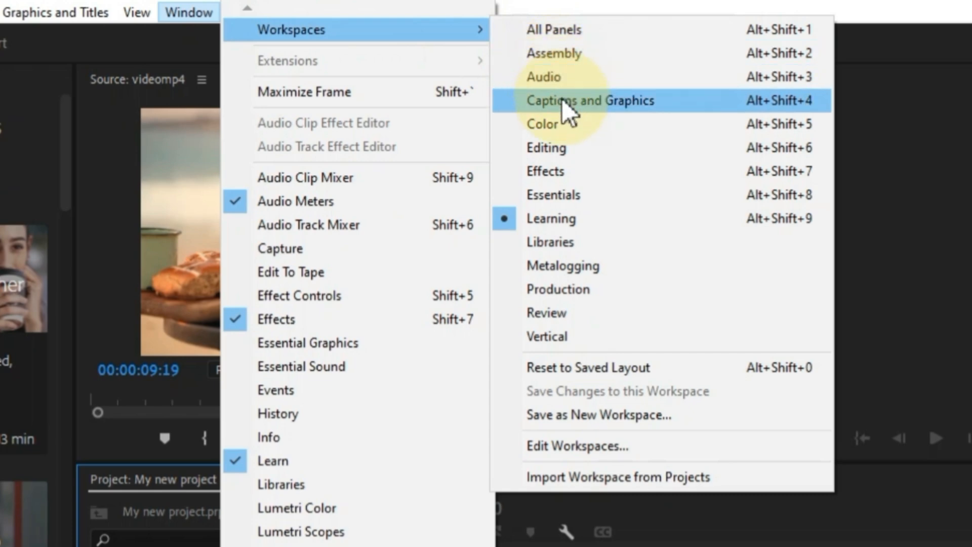
left_click(566, 150)
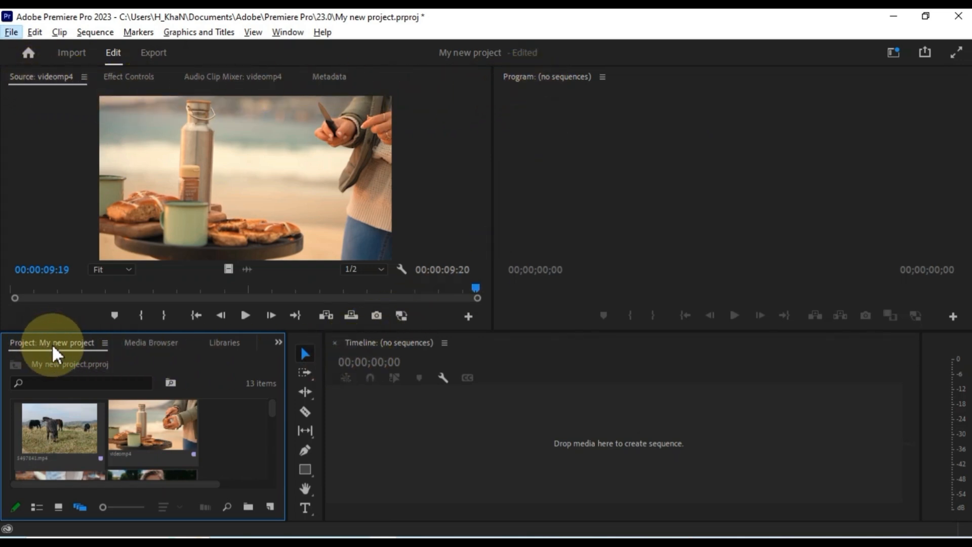
- Switch to the Audio workspace
left_click(280, 33)
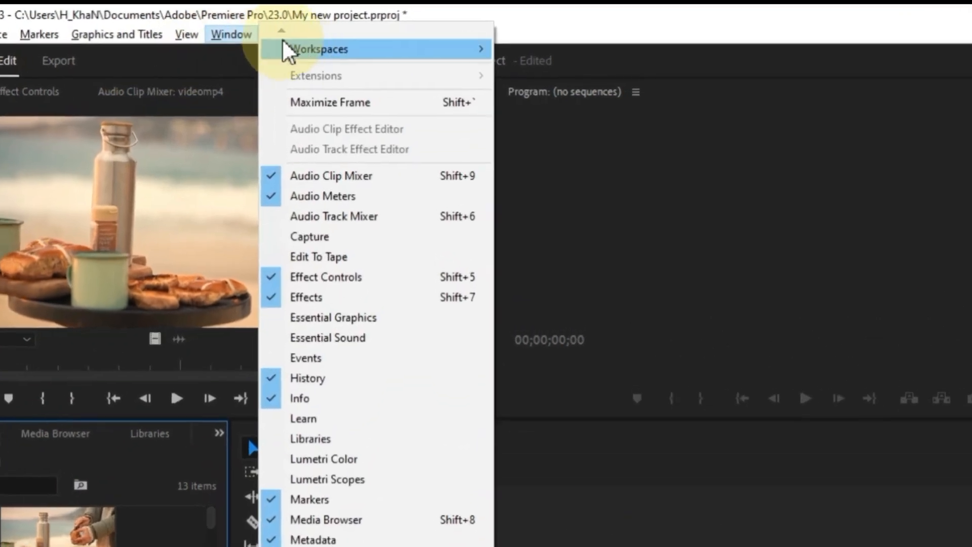
mouse_move(380, 44)
left_click(562, 100)
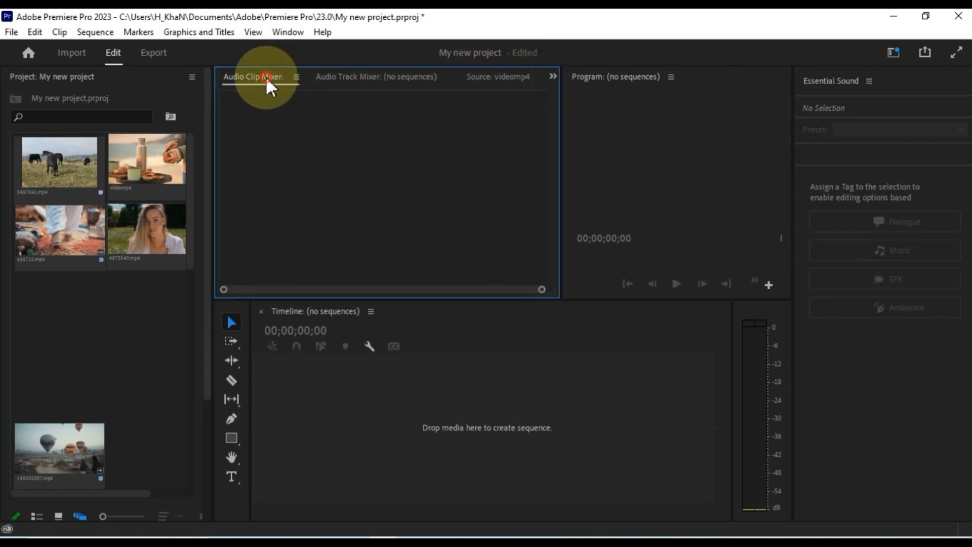
- Focus each panel in turn: audio mixer, videomp4 source, Program, timeline, Essential Sound, Project
left_click(284, 76)
left_click(346, 77)
left_click(481, 76)
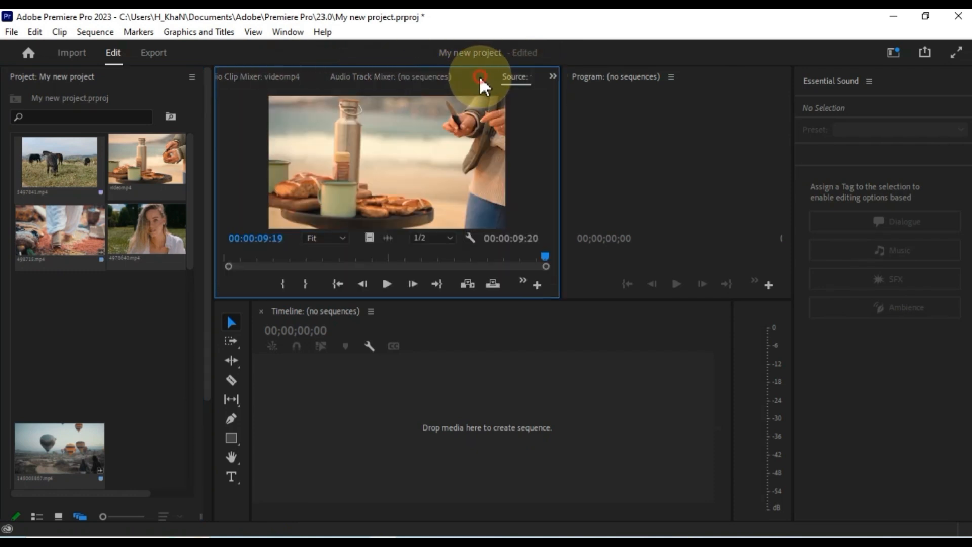
left_click(590, 79)
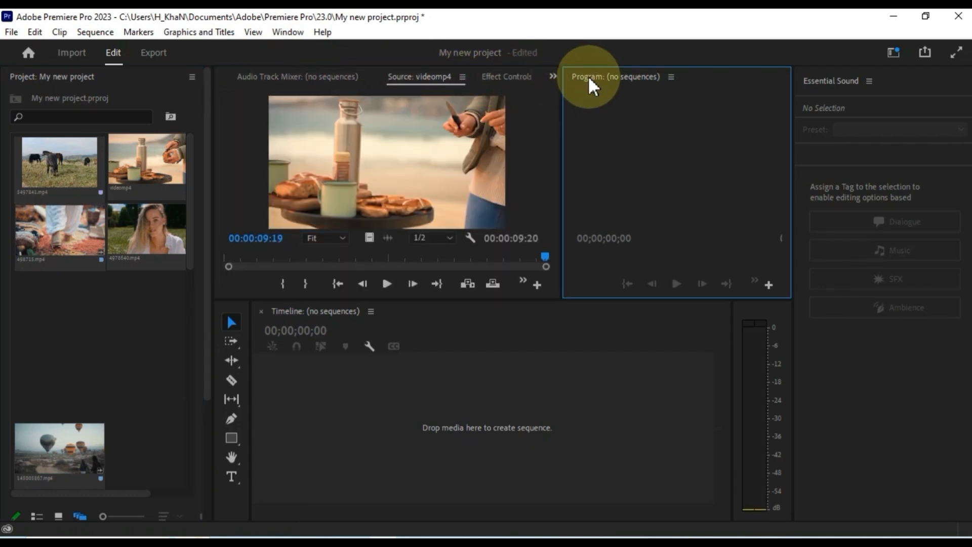
left_click(318, 311)
left_click(828, 109)
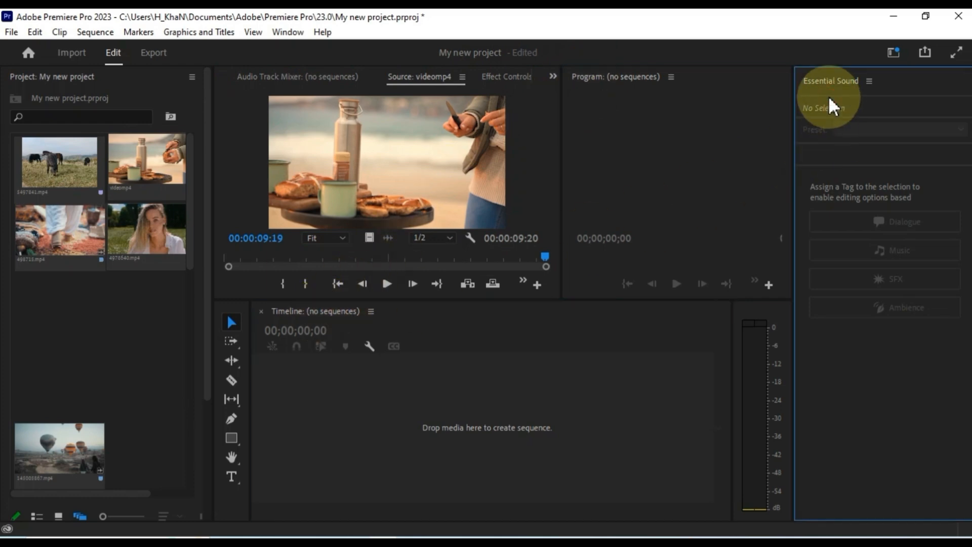
left_click(75, 98)
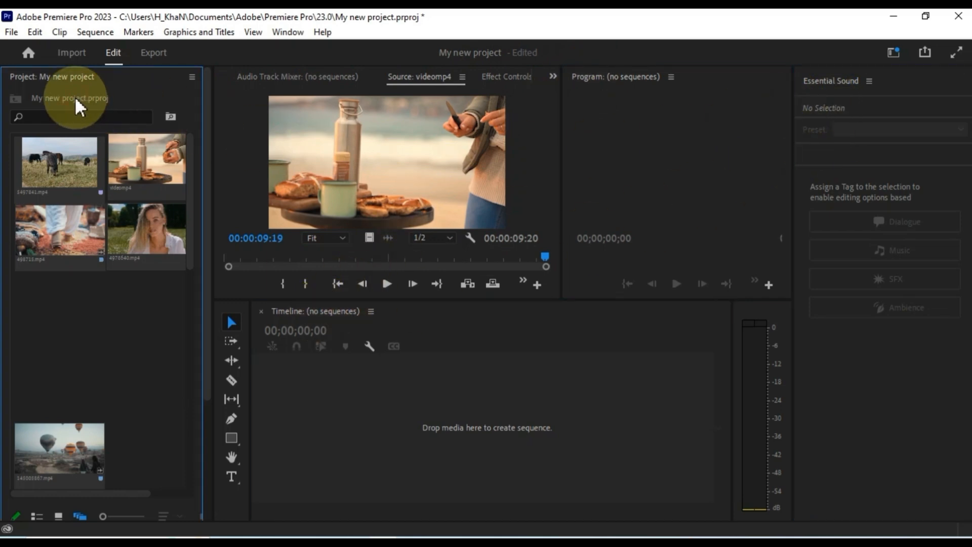
left_click(288, 32)
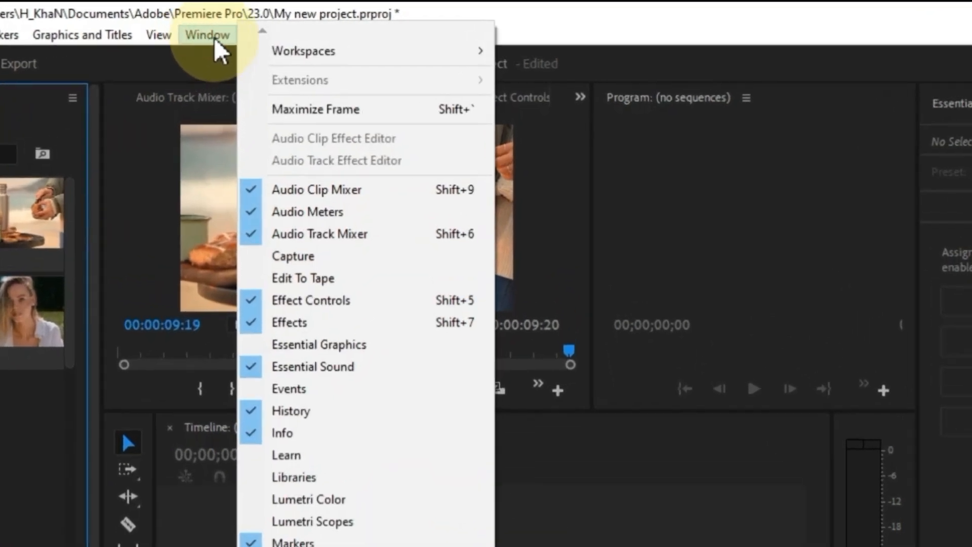
- Switch to the Color workspace and browse the Source, Lumetri Scopes and Effect Controls tabs
mouse_move(416, 55)
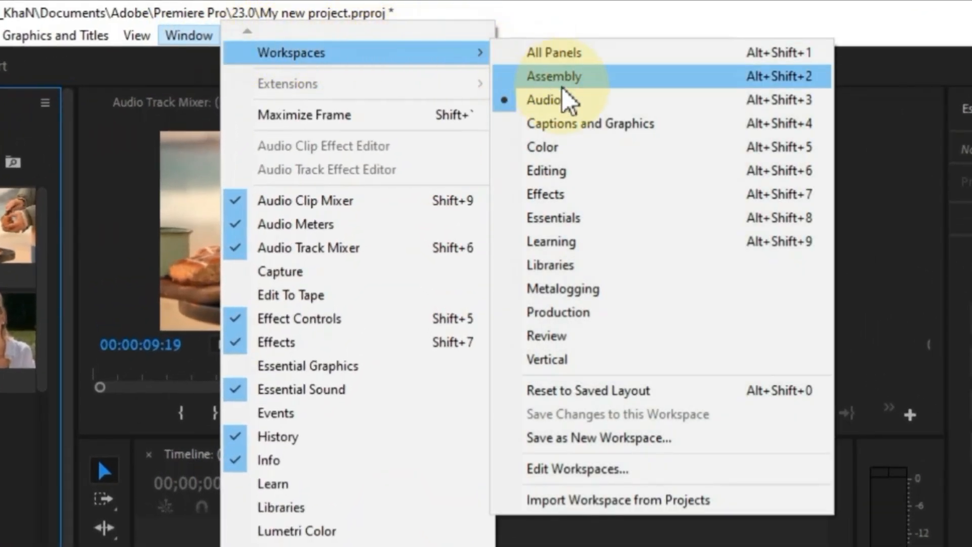
left_click(556, 147)
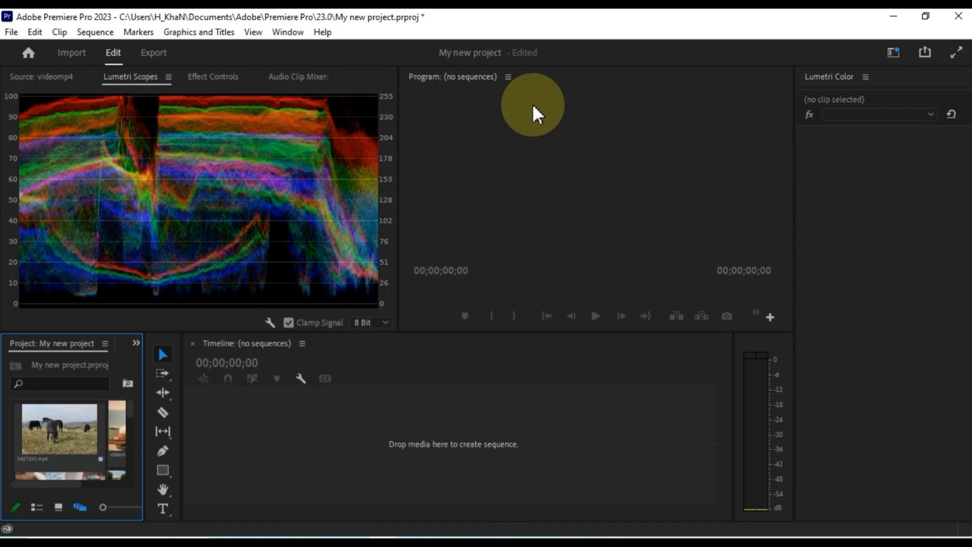
left_click(42, 81)
left_click(127, 80)
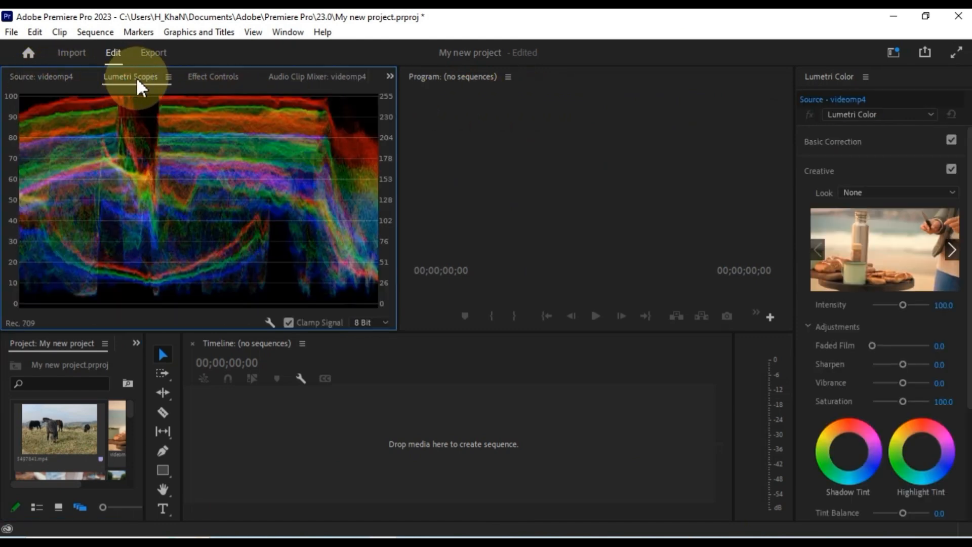
left_click(210, 79)
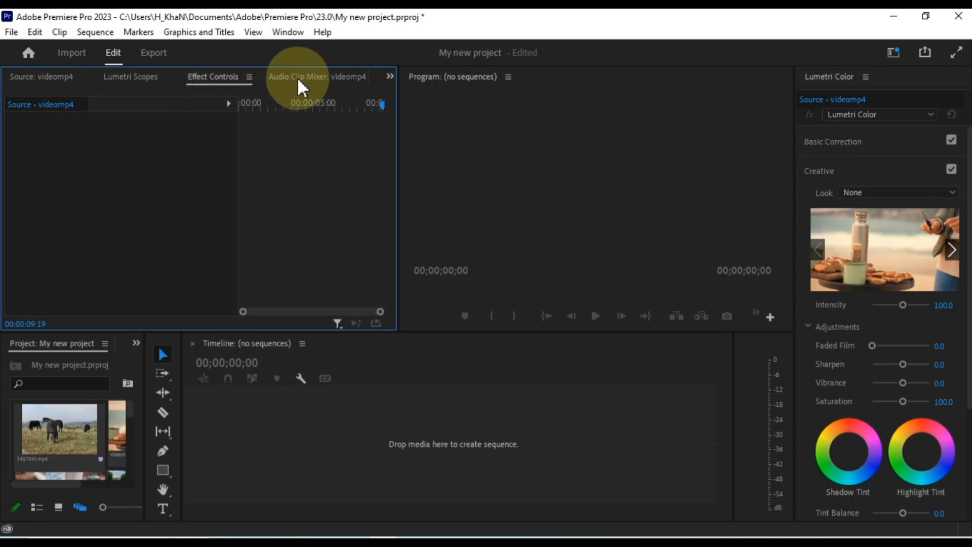
left_click(260, 373)
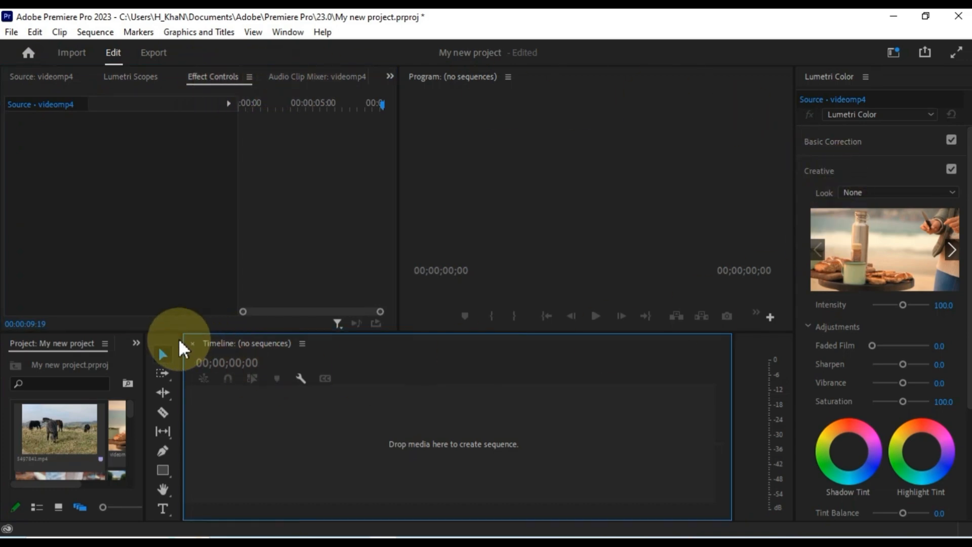
left_click(287, 32)
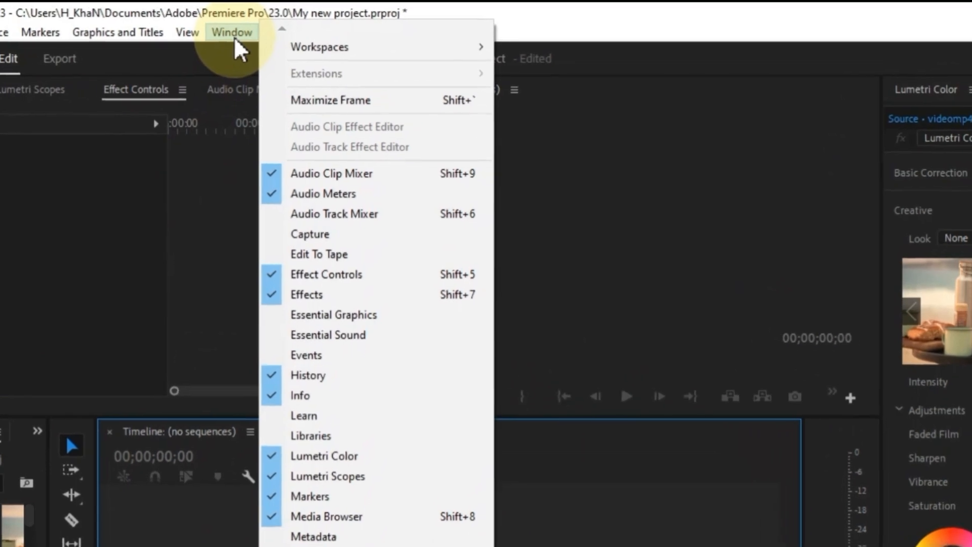
- Switch to the Captions and Graphics workspace and scroll through the Essential Graphics templates
mouse_move(374, 51)
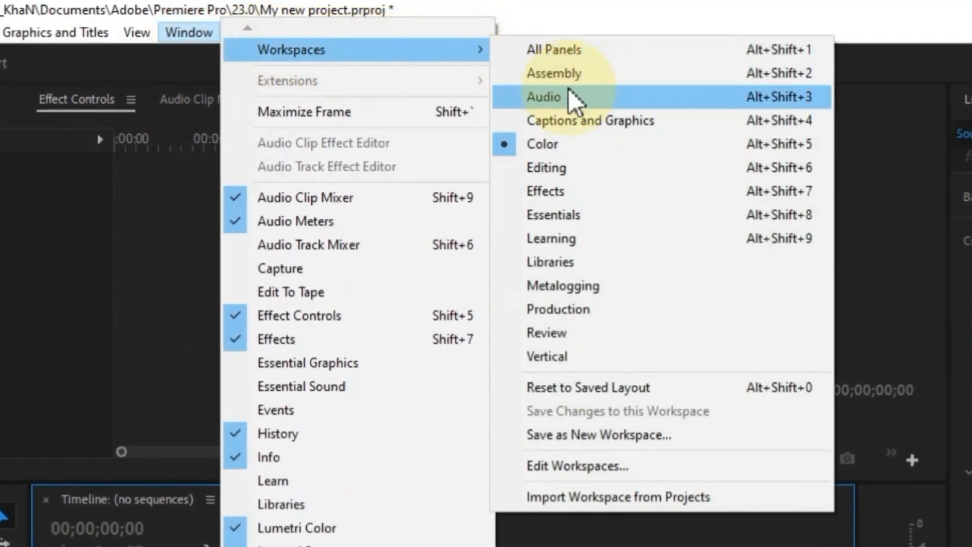
left_click(569, 119)
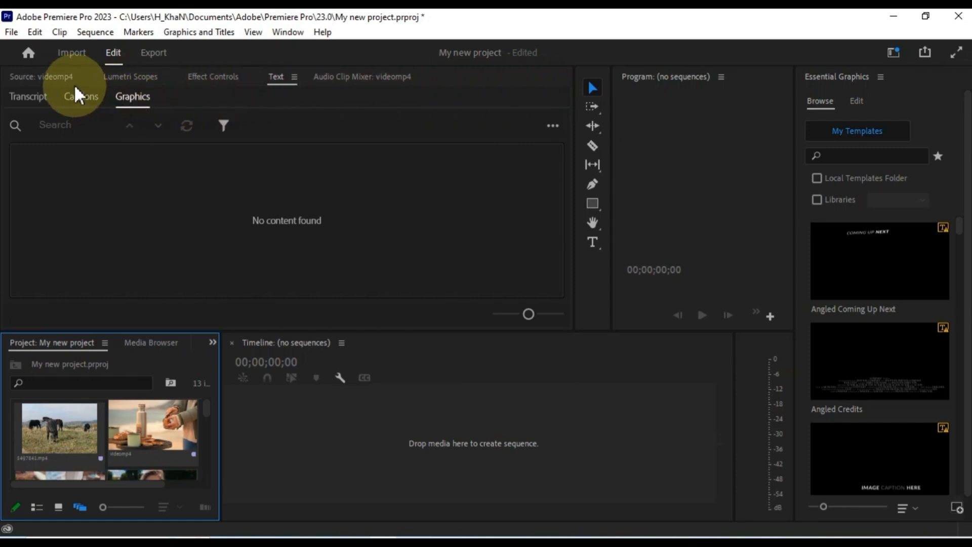
scroll(839, 328, "down", 5)
scroll(836, 329, "up", 5)
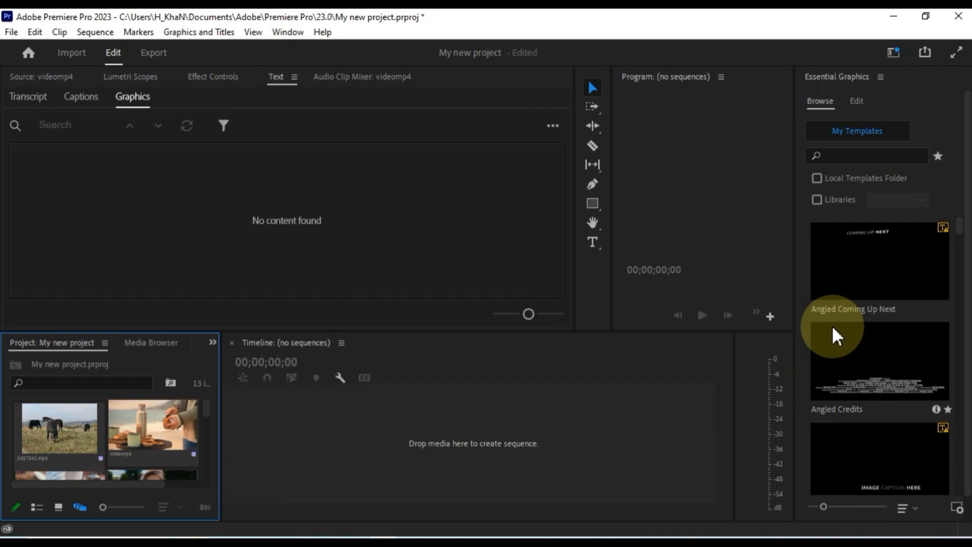
left_click(577, 382)
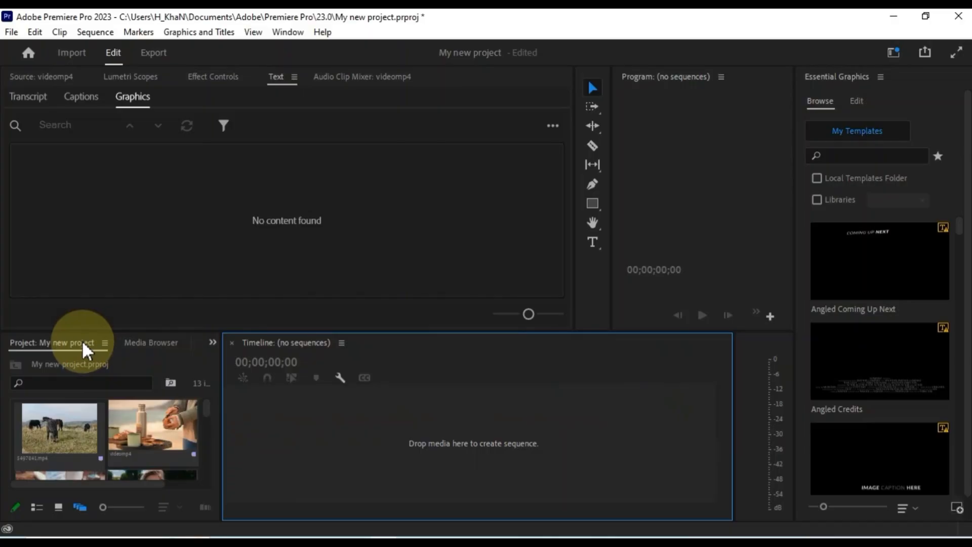
- Show the Media Browser in the Project group and move Essential Graphics to another dock
left_click_drag(78, 349, 248, 404)
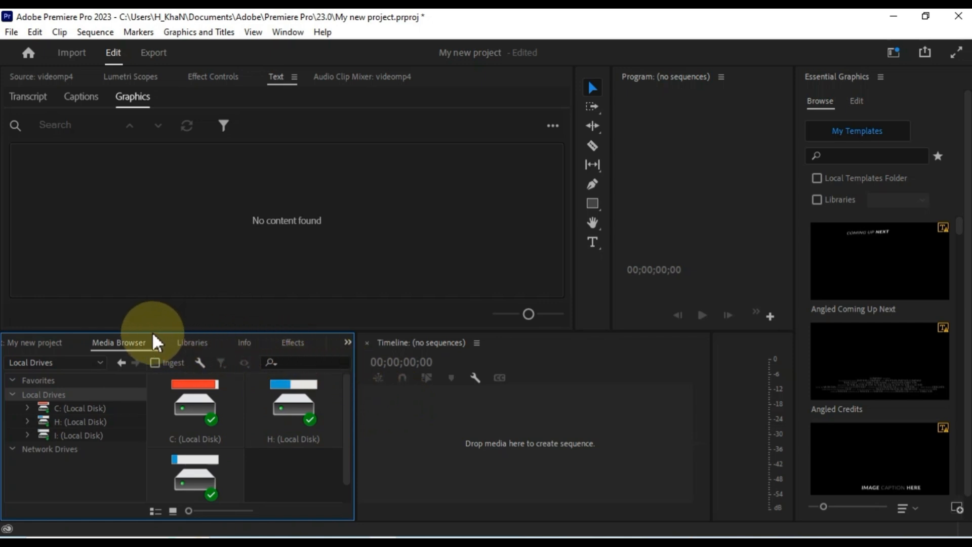
left_click(735, 78)
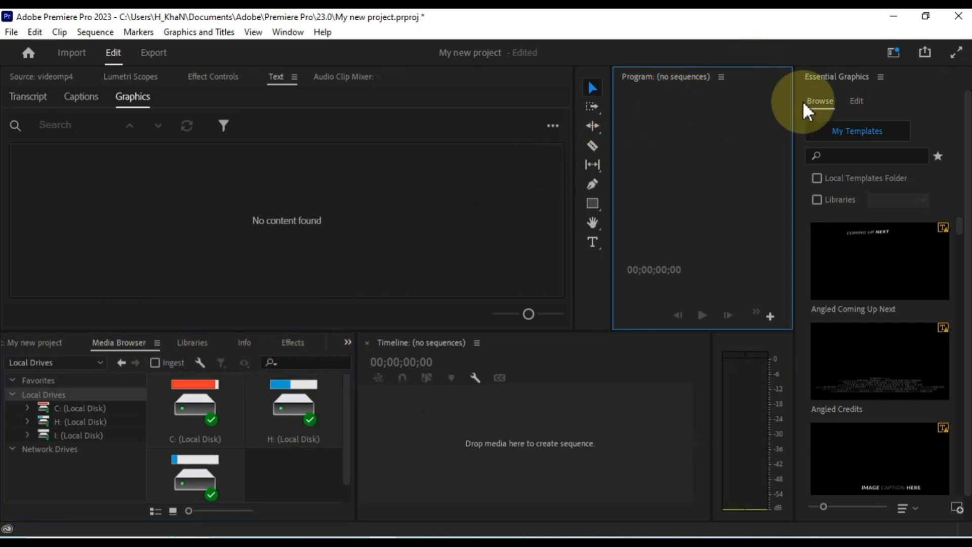
left_click(901, 78)
left_click_drag(901, 79, 11, 131)
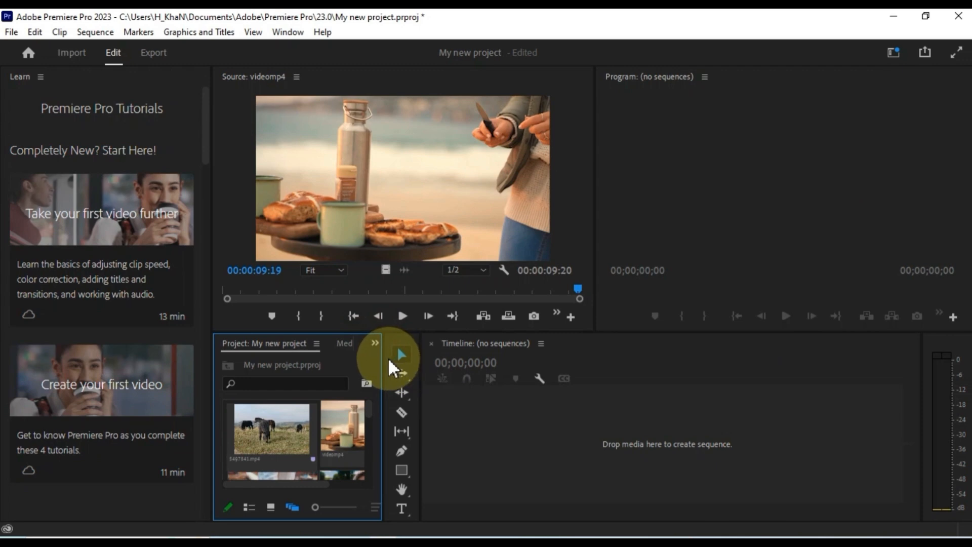
- Add an Effect Controls panel from the Window menu, keeping the videomp4 source in front
left_click(287, 32)
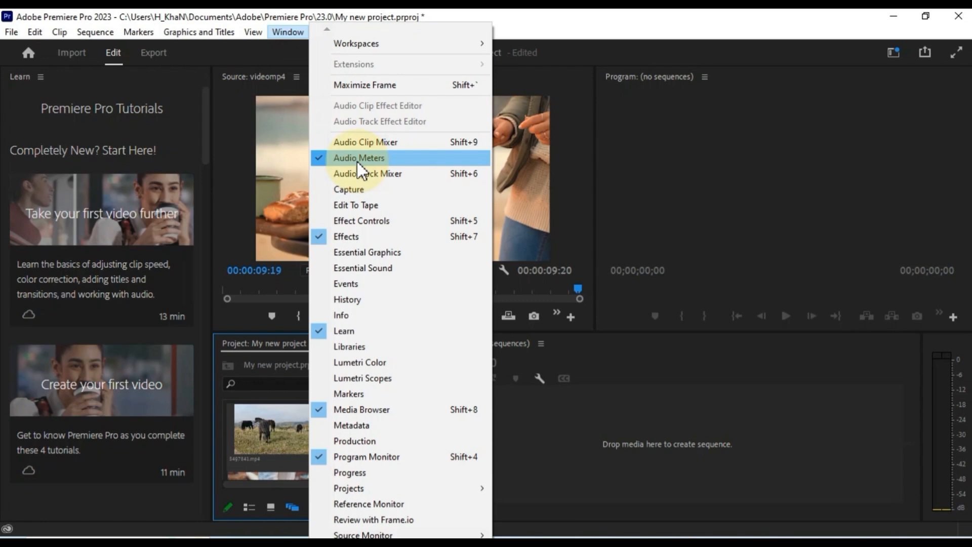
left_click(376, 217)
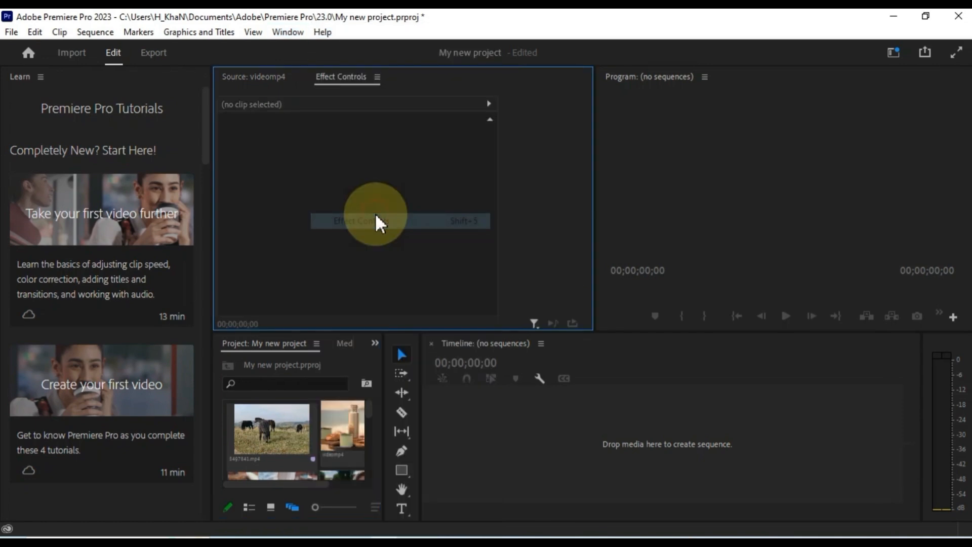
left_click(276, 76)
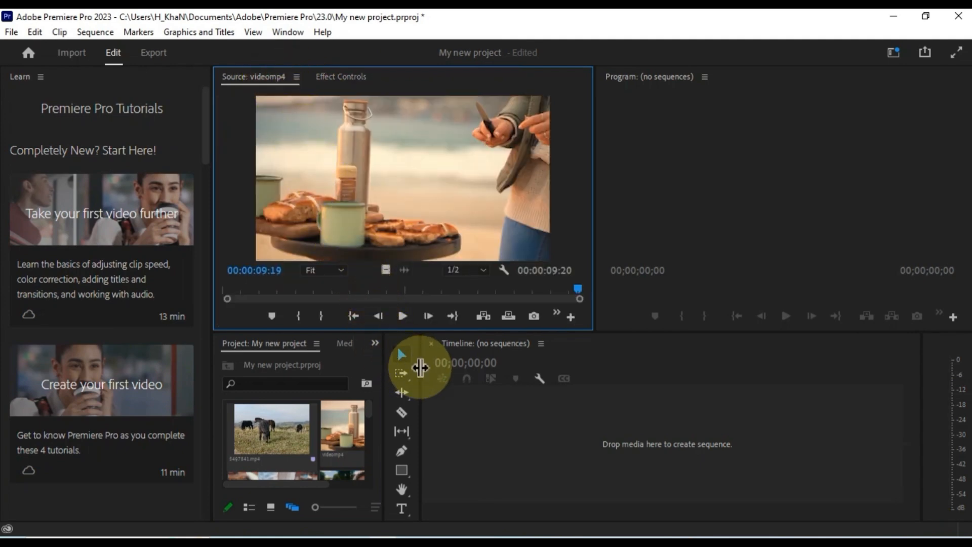
- Drag the dividers to widen the tools strip, enlarge the Project panel and restore source height
left_click_drag(420, 368, 415, 406)
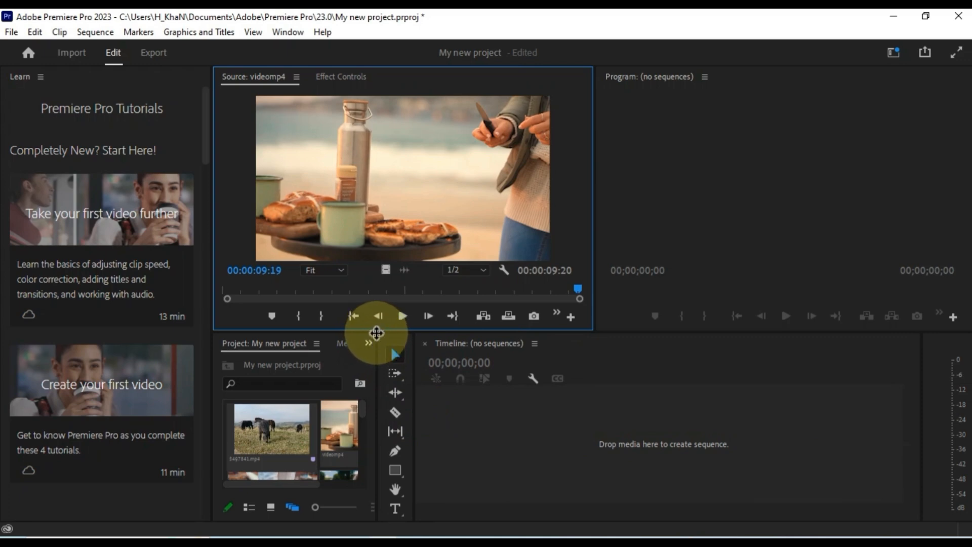
left_click_drag(376, 330, 702, 385)
left_click_drag(723, 322, 410, 337)
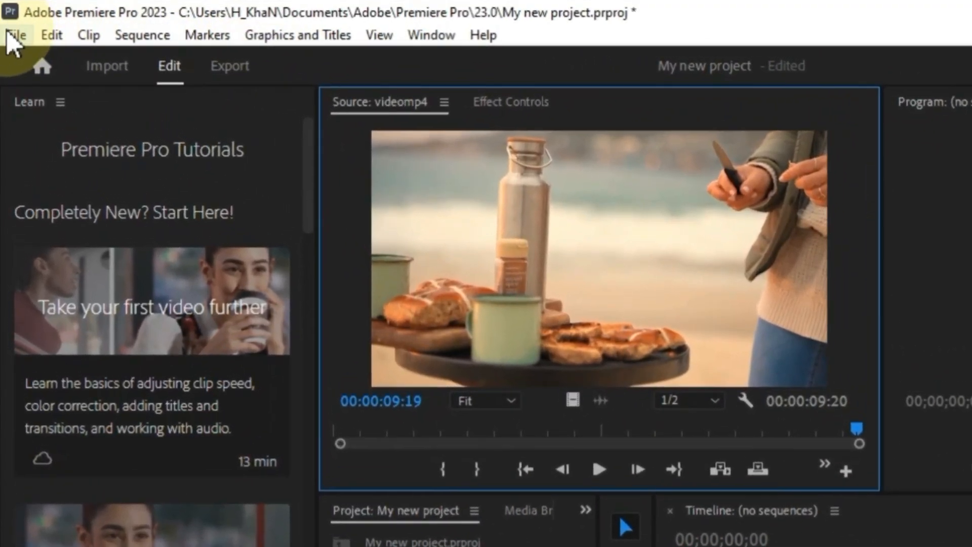
- Save As My new project.prproj into H: > Adobe premier > New folder (2)
left_click(14, 35)
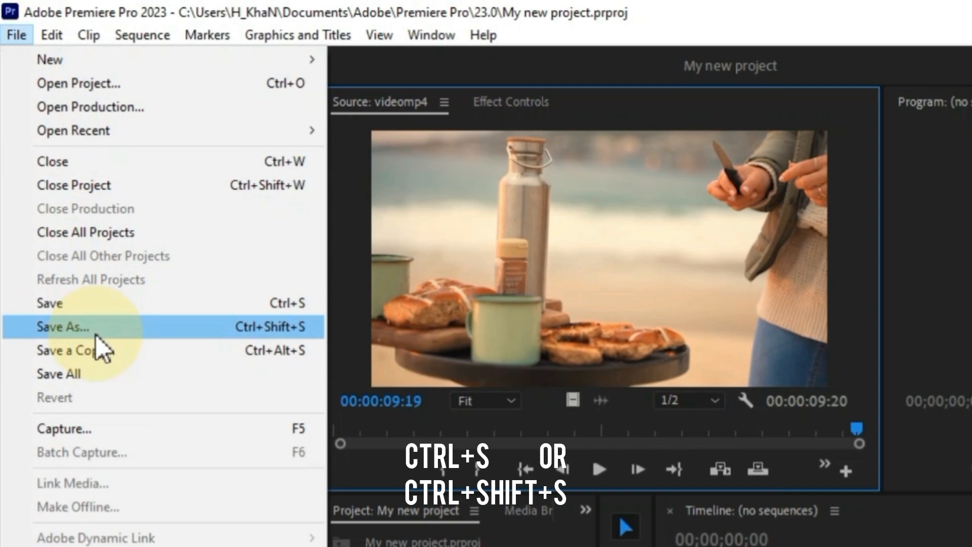
left_click(96, 334)
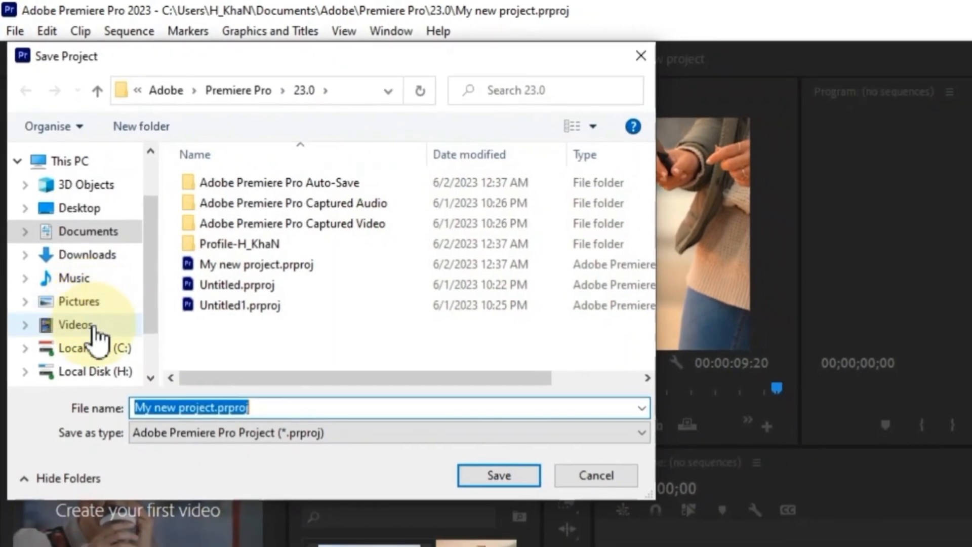
left_click(94, 371)
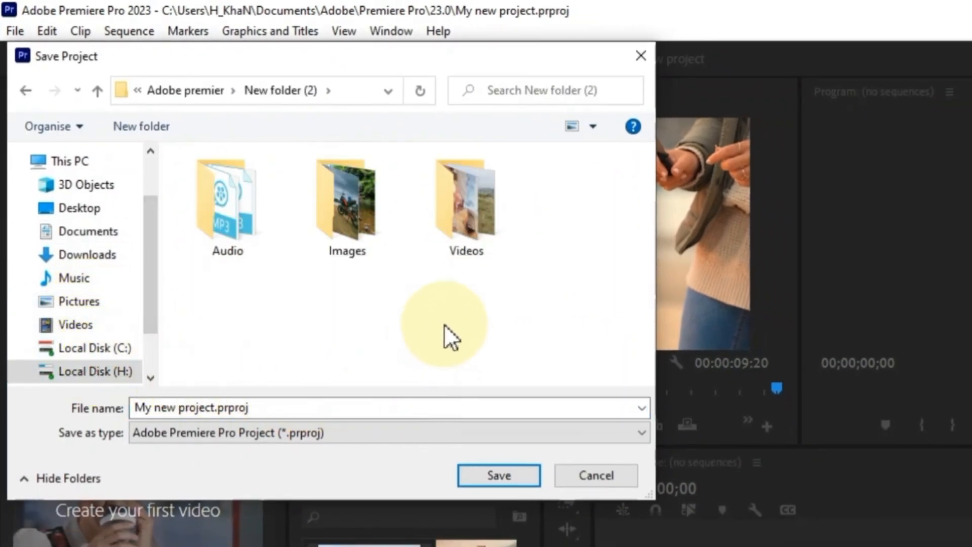
left_click(501, 474)
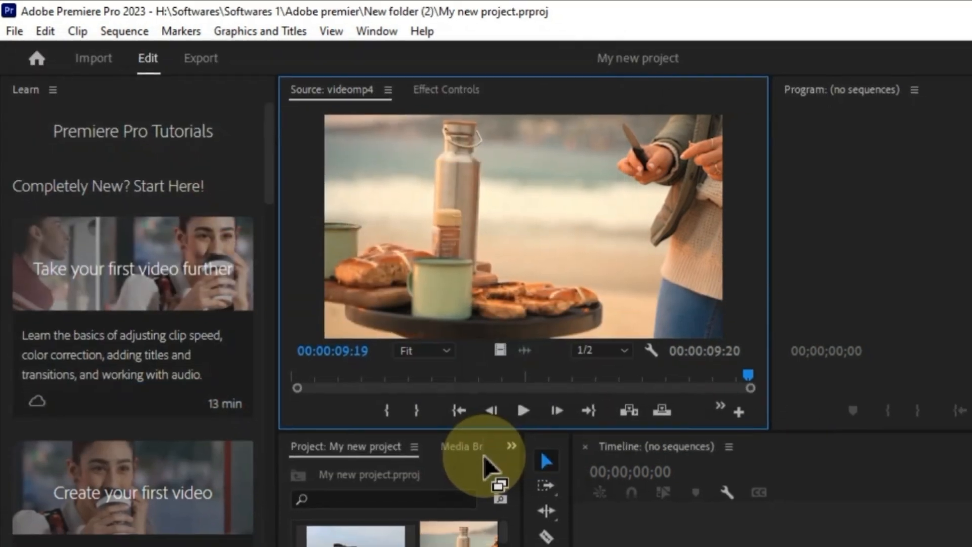
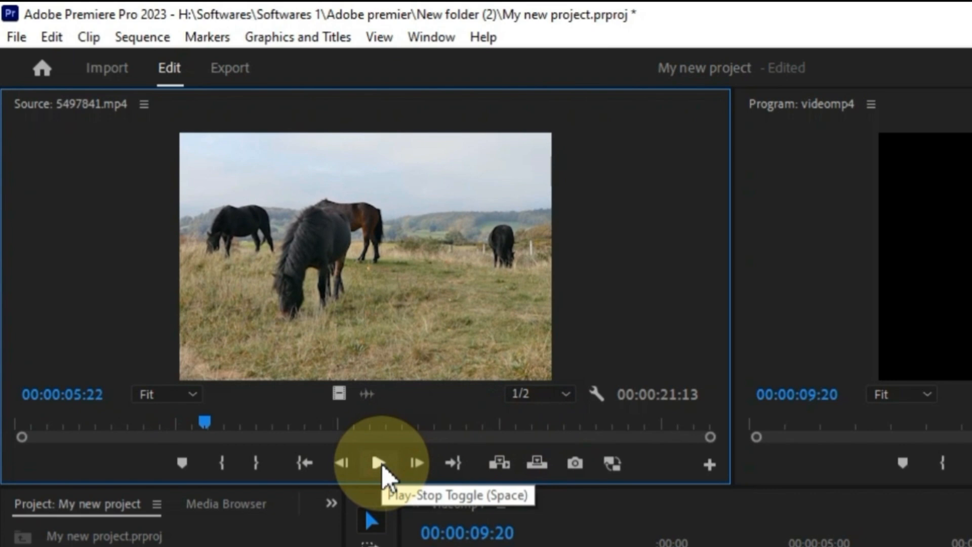
- Mark the horses clip's Out point at 00:00:05:22 and drag it toward V1
left_click(255, 463)
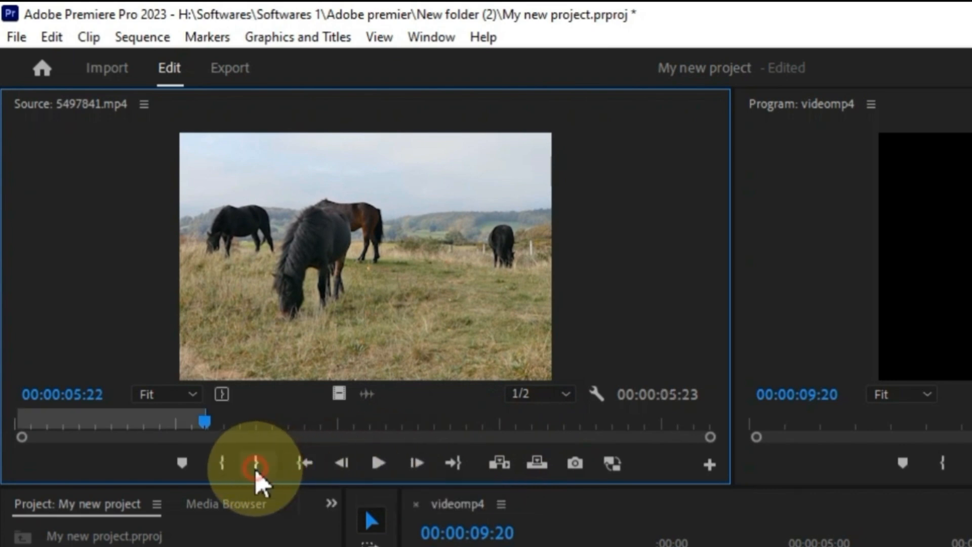
left_click(205, 422)
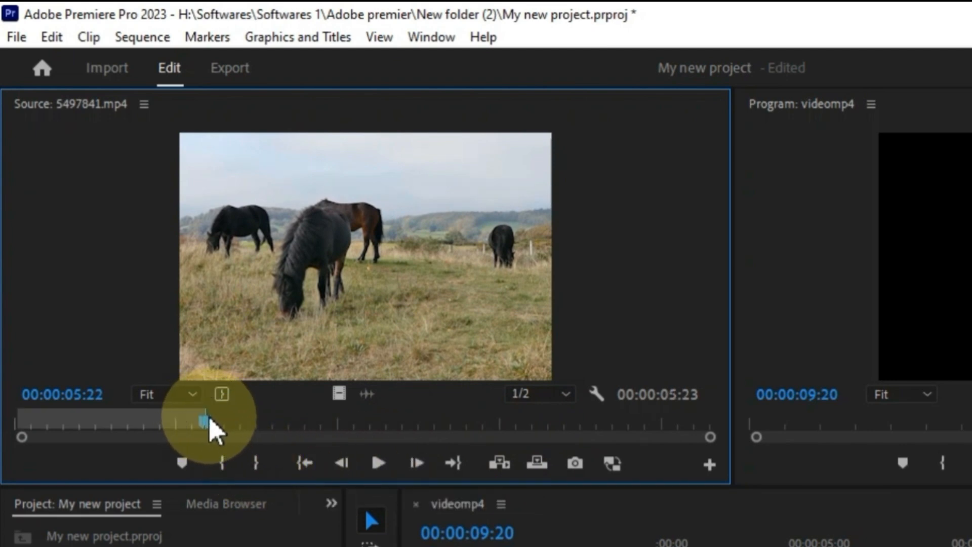
left_click_drag(207, 424, 177, 418)
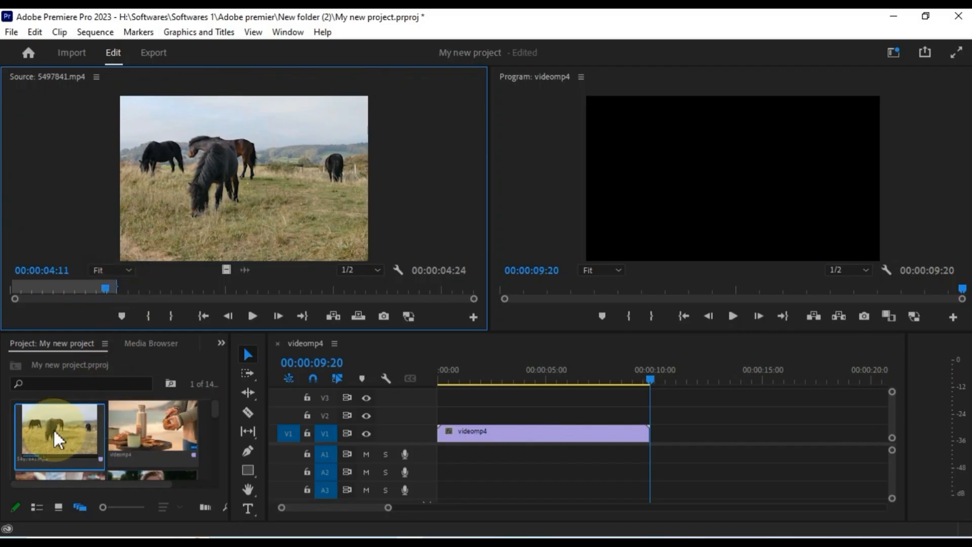
left_click_drag(54, 430, 656, 436)
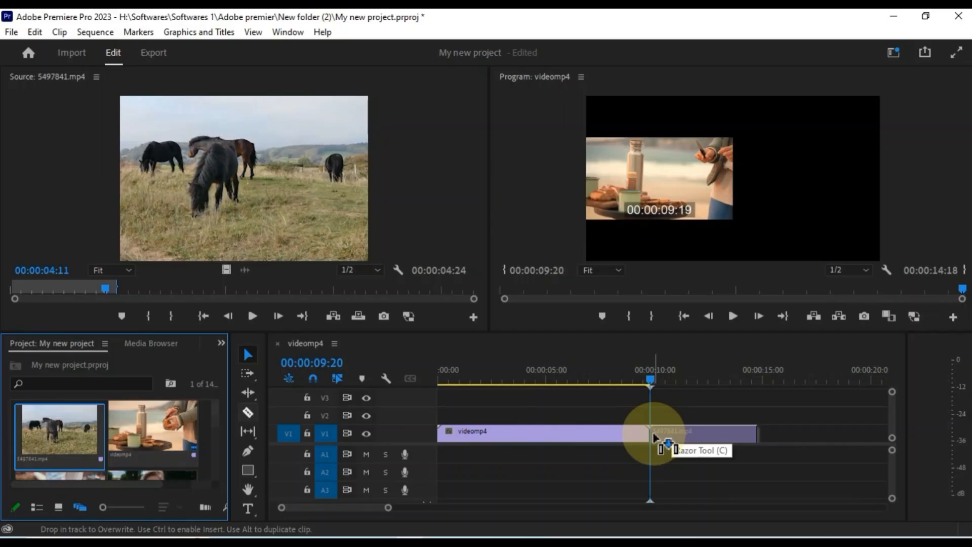
- Drop 5497841.mp4 on V1 after videomp4 and scrub the sequence to preview it
left_click_drag(662, 440, 656, 433)
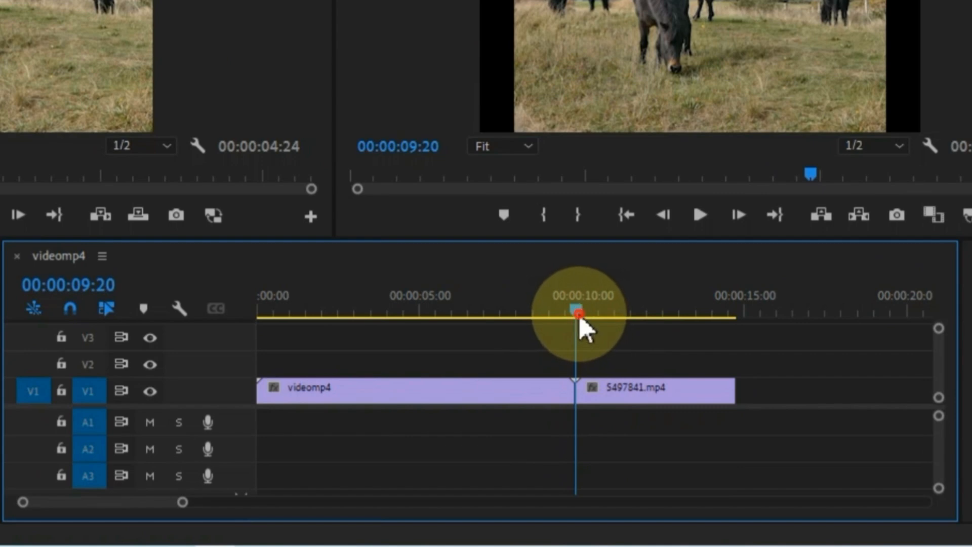
left_click_drag(580, 319, 307, 365)
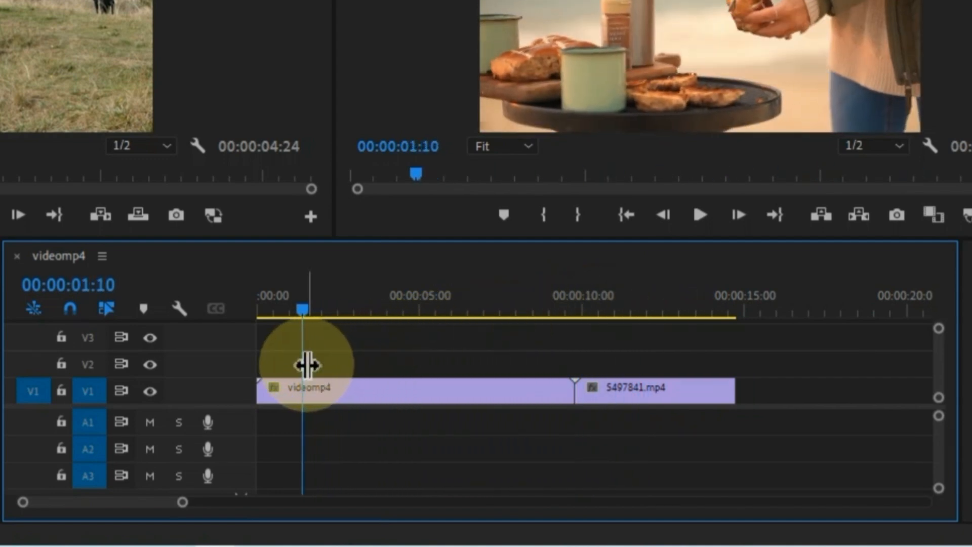
left_click(150, 390)
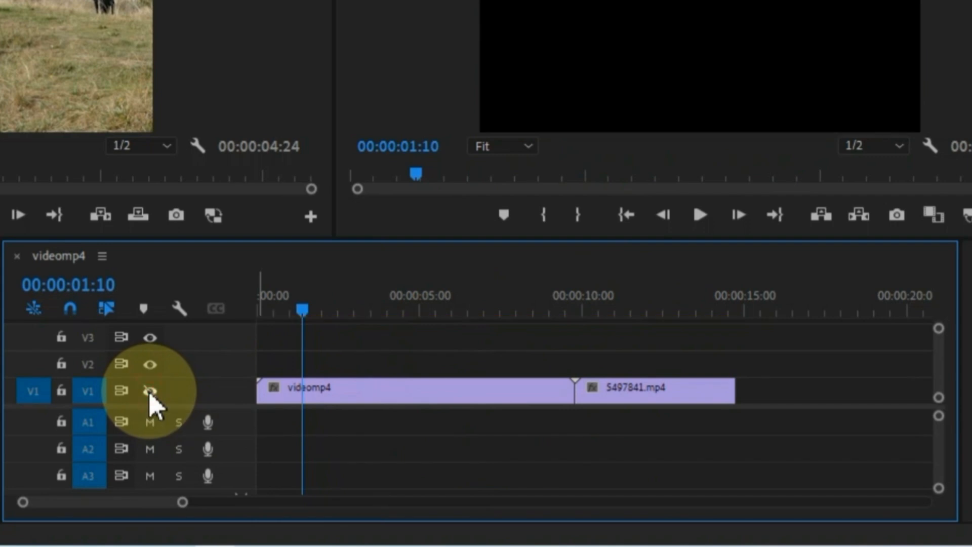
left_click(150, 391)
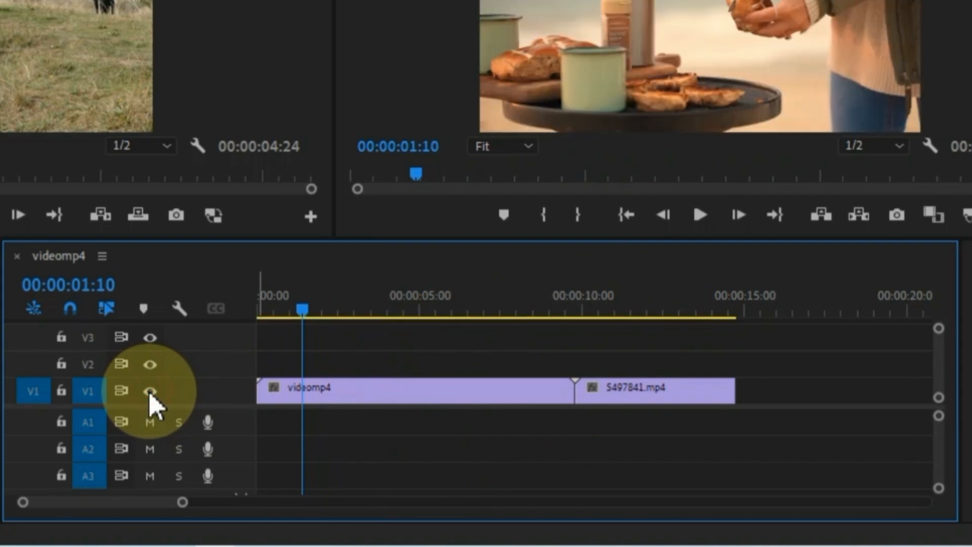
left_click(61, 391)
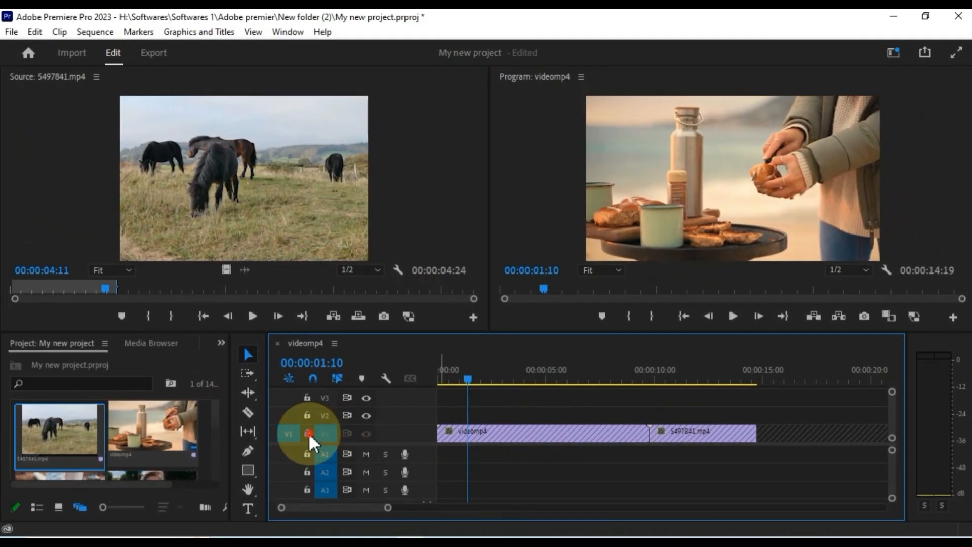
left_click(243, 421)
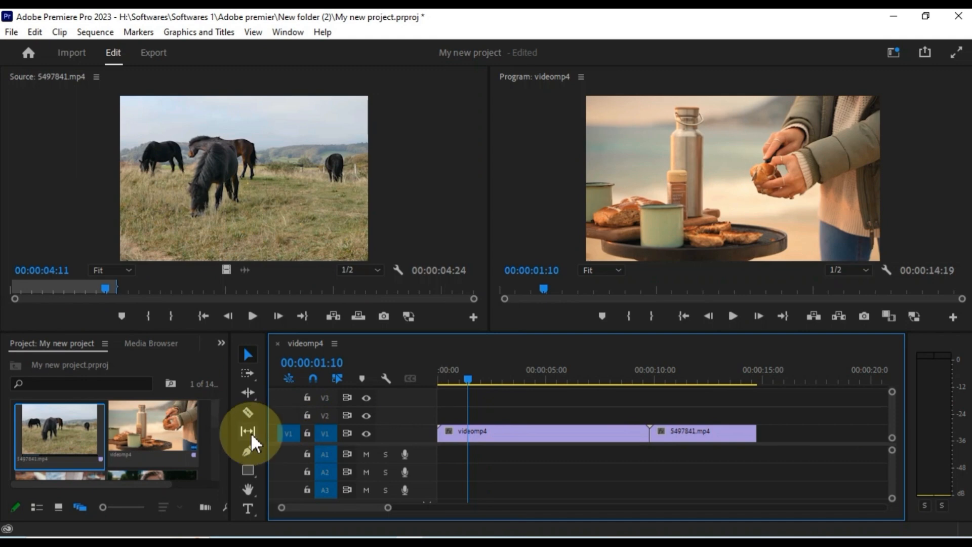
- Mark 498715.mp4's Out point at 00:00:08:04 and add it to V1 after 5497841.mp4
scroll(178, 428, "down", 2)
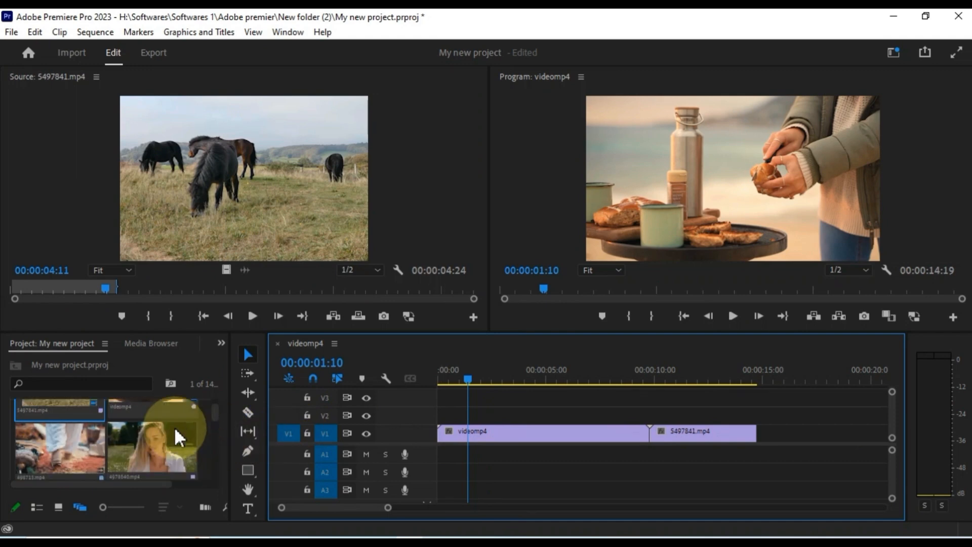
double_click(31, 450)
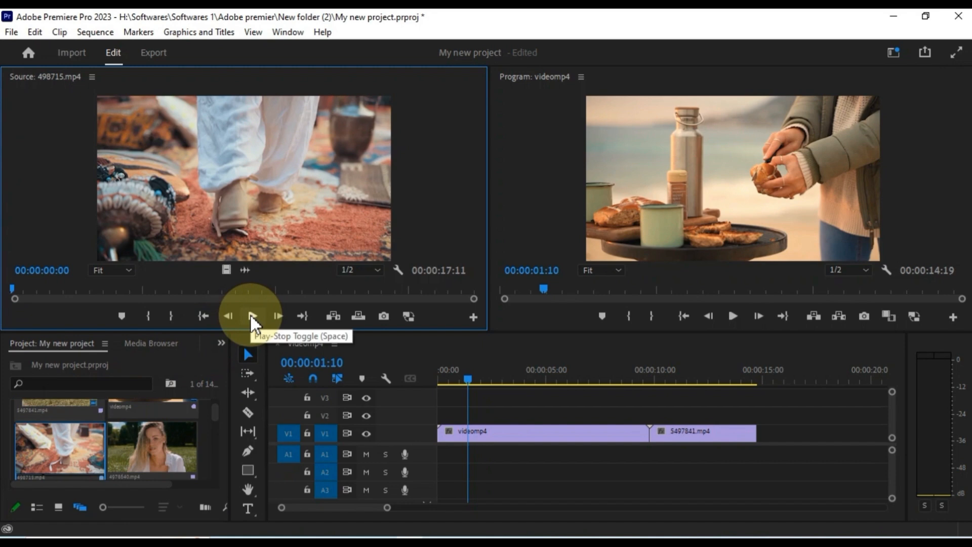
mouse_move(14, 290)
left_mouse_down()
mouse_move(30, 292)
mouse_move(6, 291)
left_mouse_up()
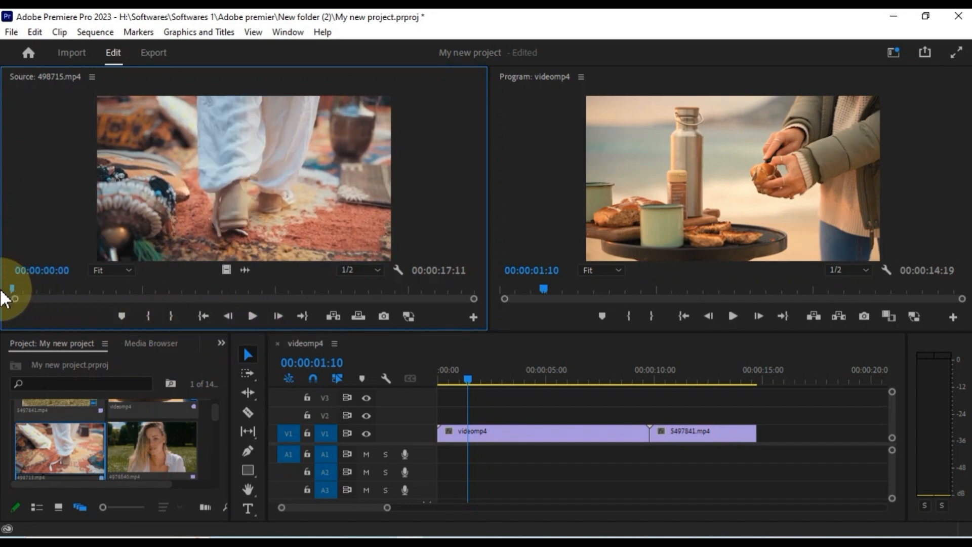
left_click_drag(13, 286, 229, 287)
left_click(170, 315)
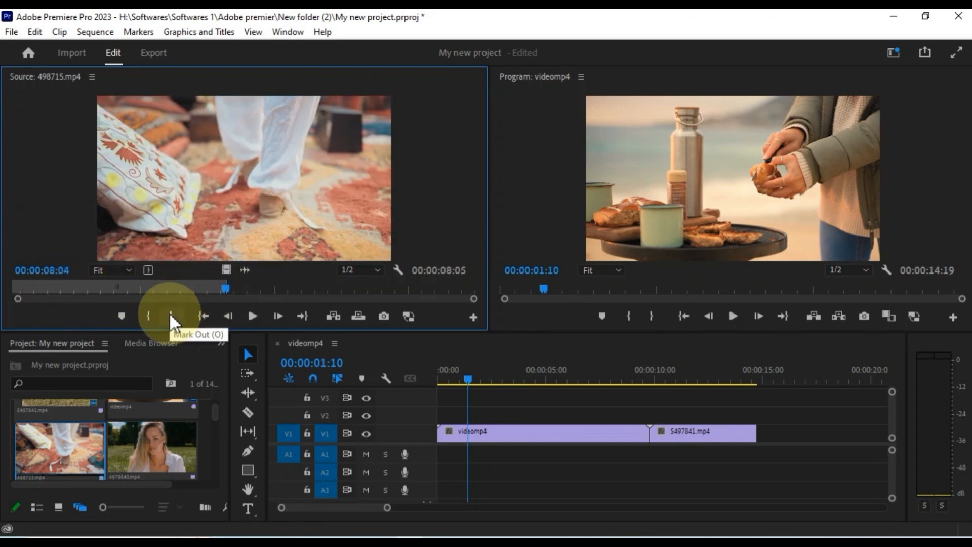
left_click_drag(91, 446, 763, 442)
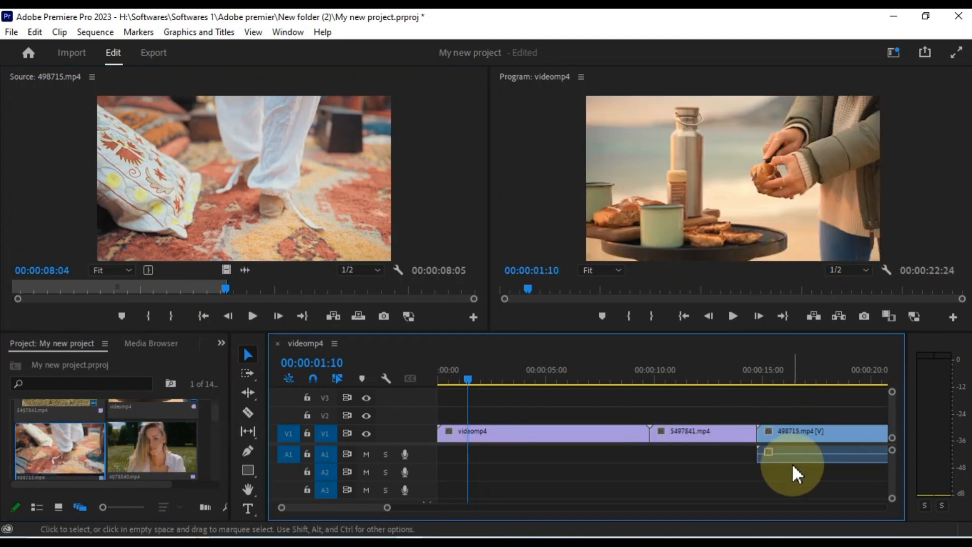
- Drag 498715.mp4's right edge out so the sequence ends near 00:00:26
scroll(122, 448, "down", 1)
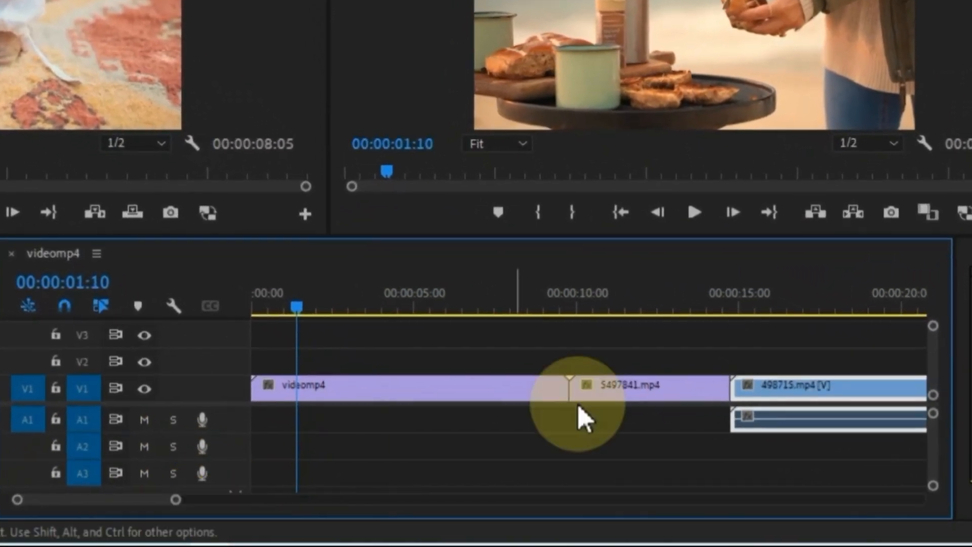
left_click(768, 402)
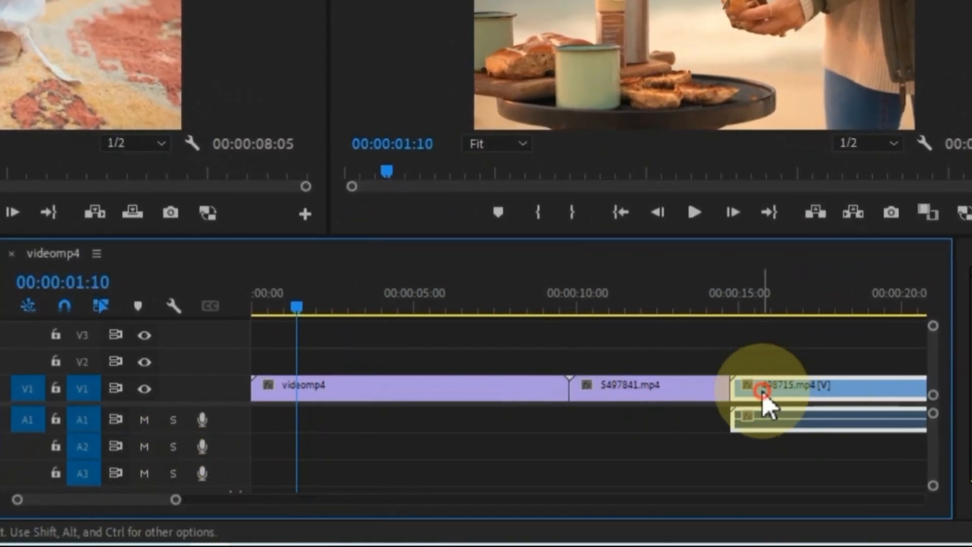
left_click_drag(176, 500, 283, 498)
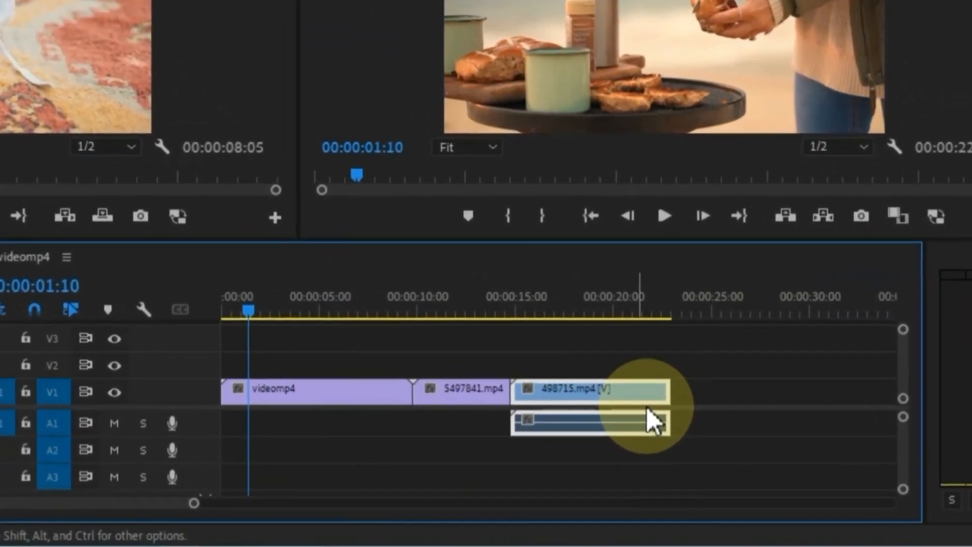
left_click_drag(667, 390, 724, 396)
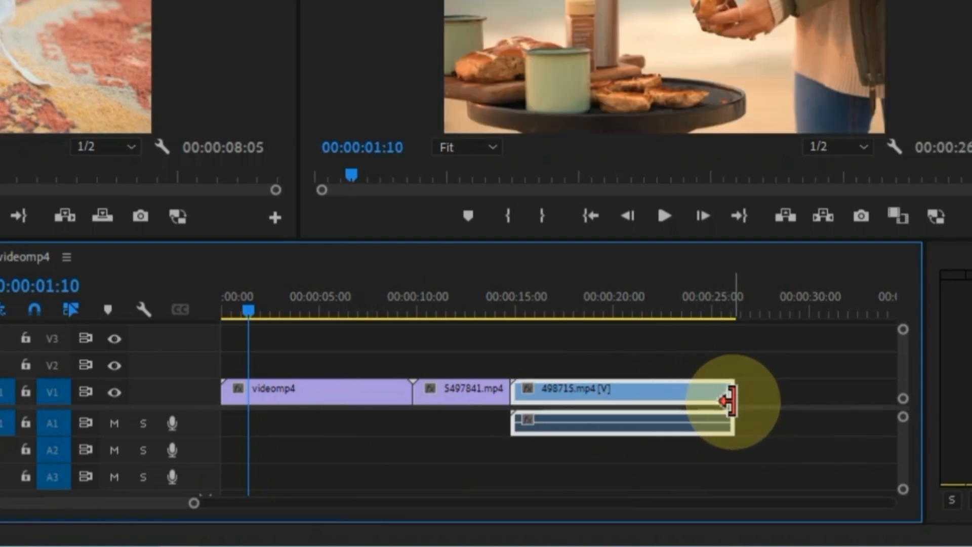
left_click(473, 392)
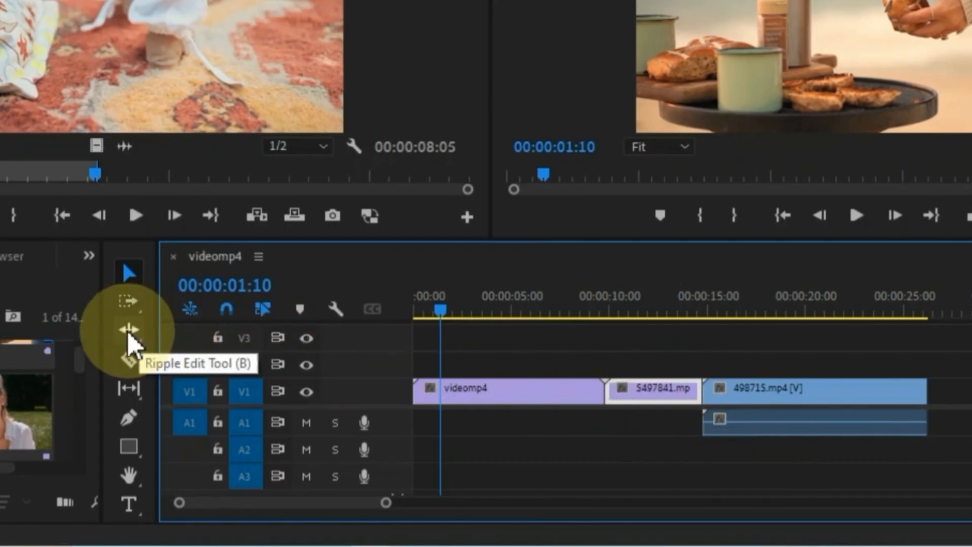
- Ripple-trim the 5497841.mp4/498715.mp4 edit by 00:00:04:00, then return to the Selection tool
left_click(247, 392)
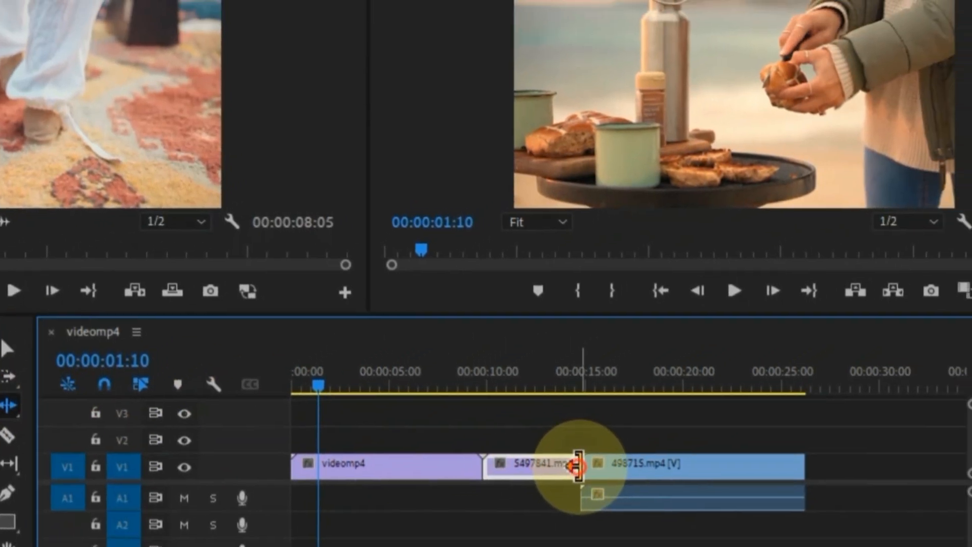
left_click_drag(702, 392, 733, 394)
left_click_drag(557, 504, 586, 501)
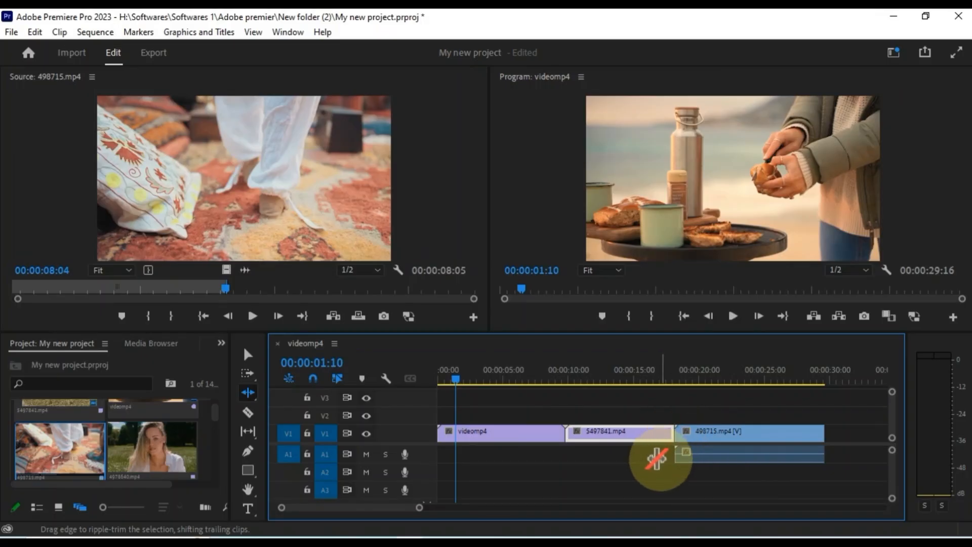
key("v")
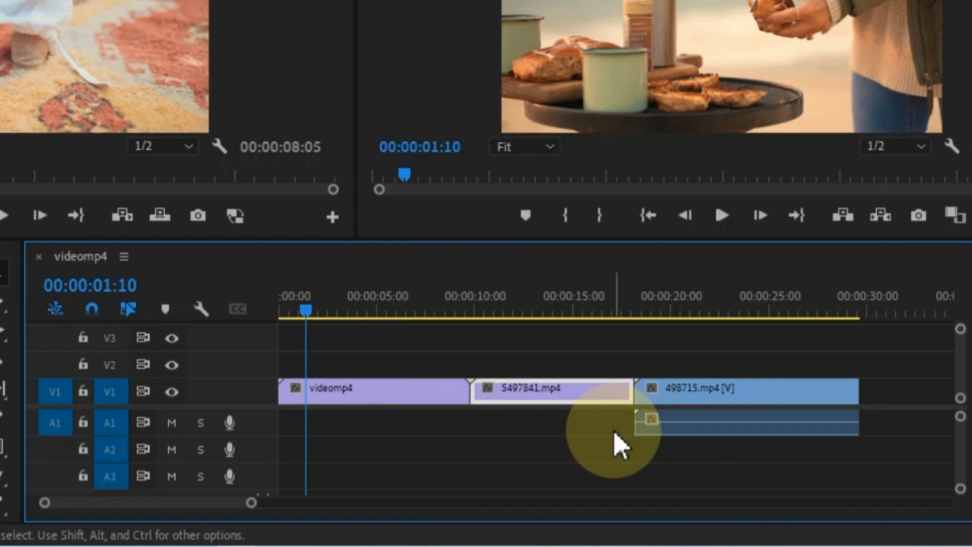
- Mark In and Out points on the sequence, moving the In point toward the start
key("i")
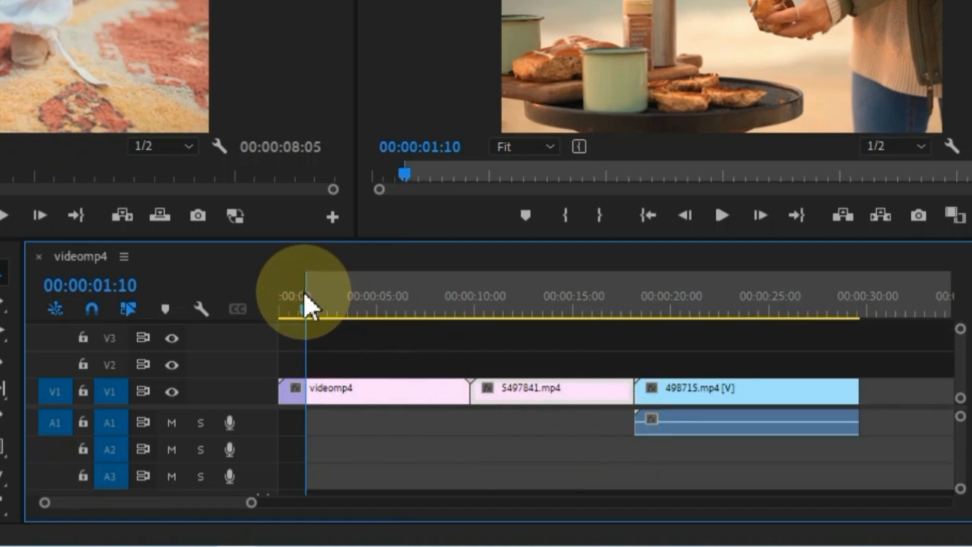
mouse_move(307, 292)
left_mouse_down()
mouse_move(378, 297)
mouse_move(304, 321)
mouse_move(278, 310)
mouse_move(370, 307)
left_mouse_up()
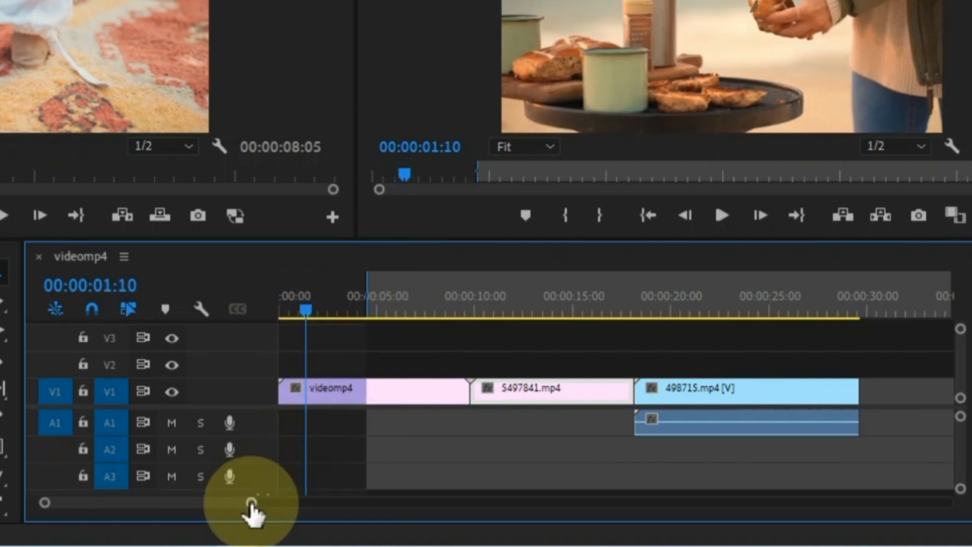
left_click_drag(251, 503, 267, 505)
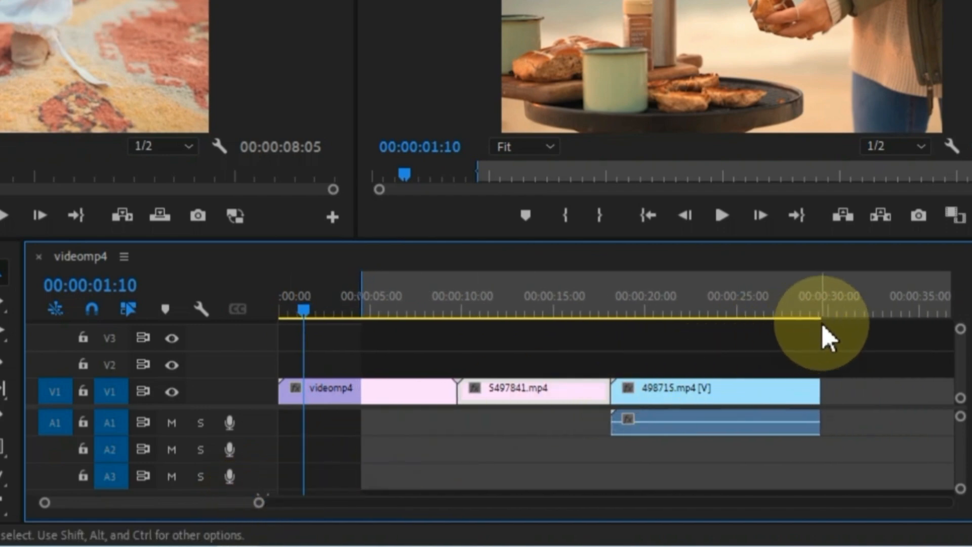
key("o")
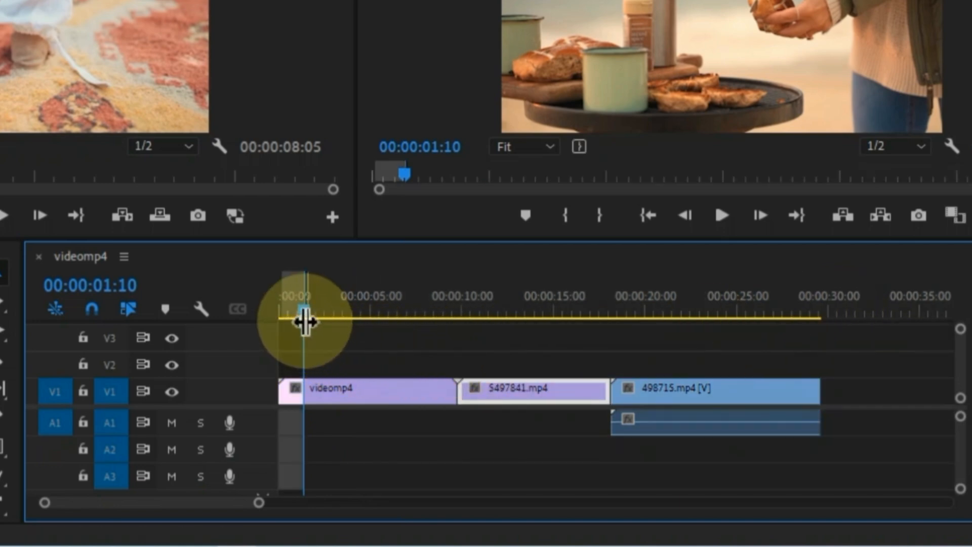
- Put the playhead at 00:00:12:05 and undo the unwanted In/Out mark changes
mouse_move(490, 311)
left_mouse_down()
mouse_move(499, 325)
mouse_move(502, 316)
left_mouse_up()
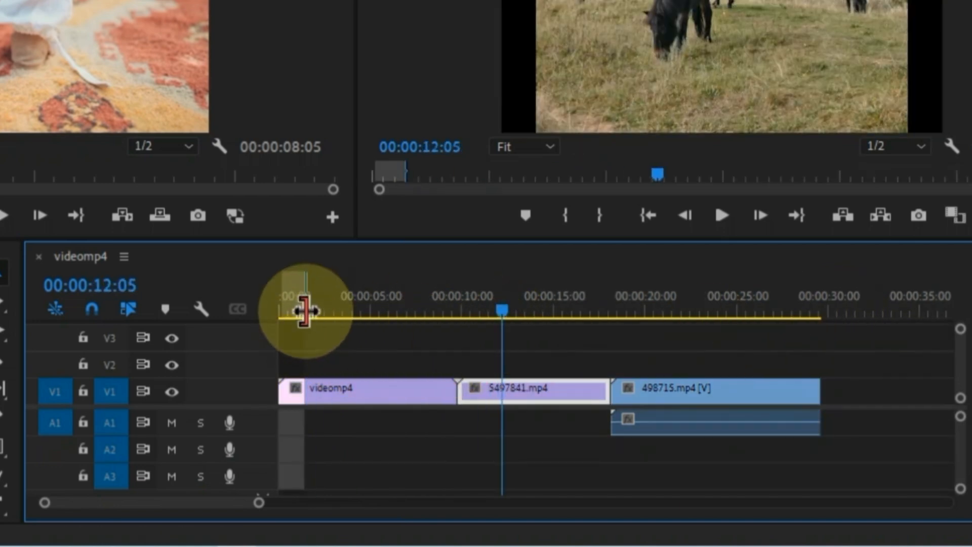
left_click_drag(304, 309, 516, 314)
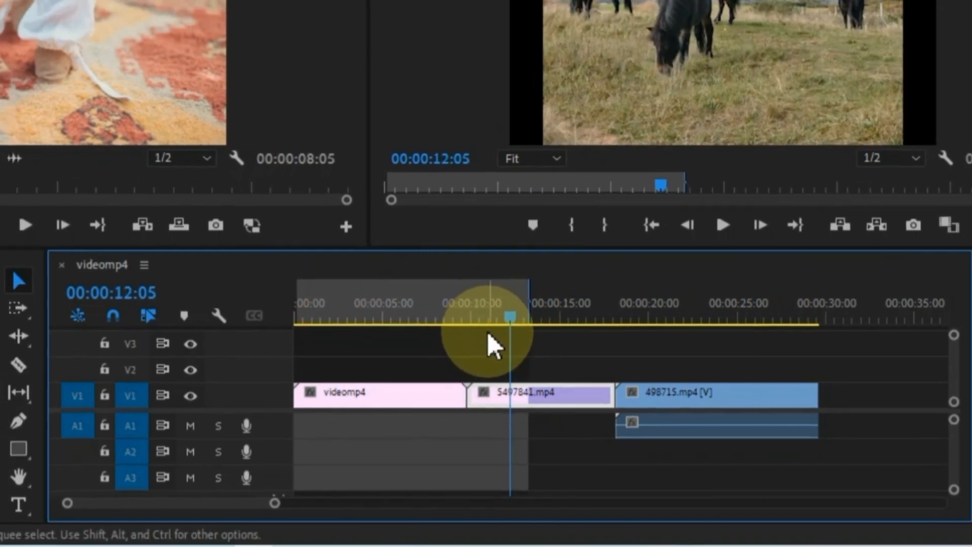
left_click(440, 358)
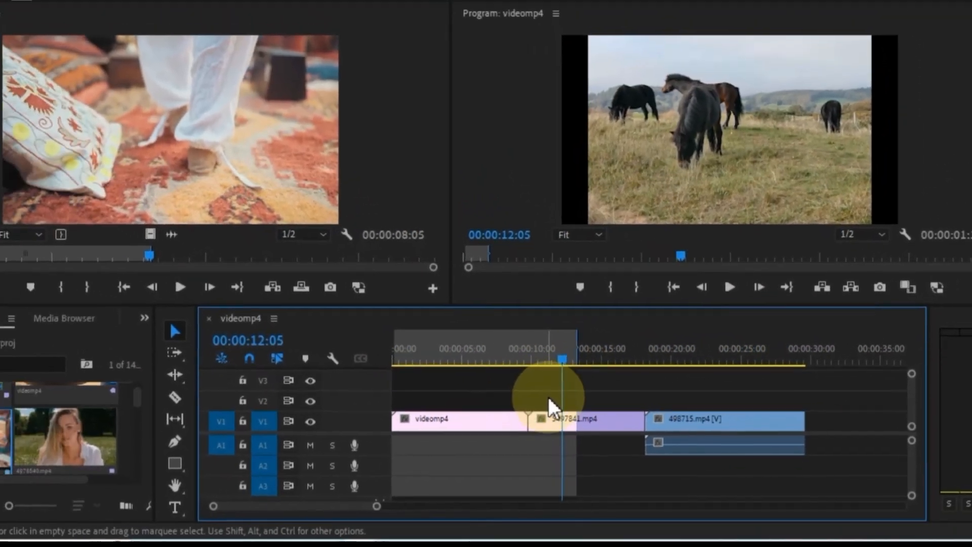
key("ctrl+z")
key("ctrl+z")
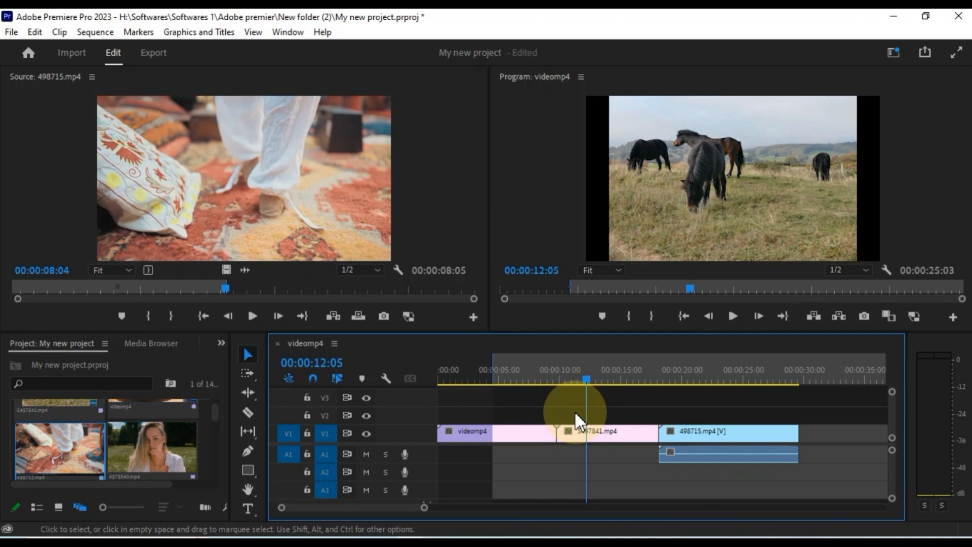
key("ctrl+z")
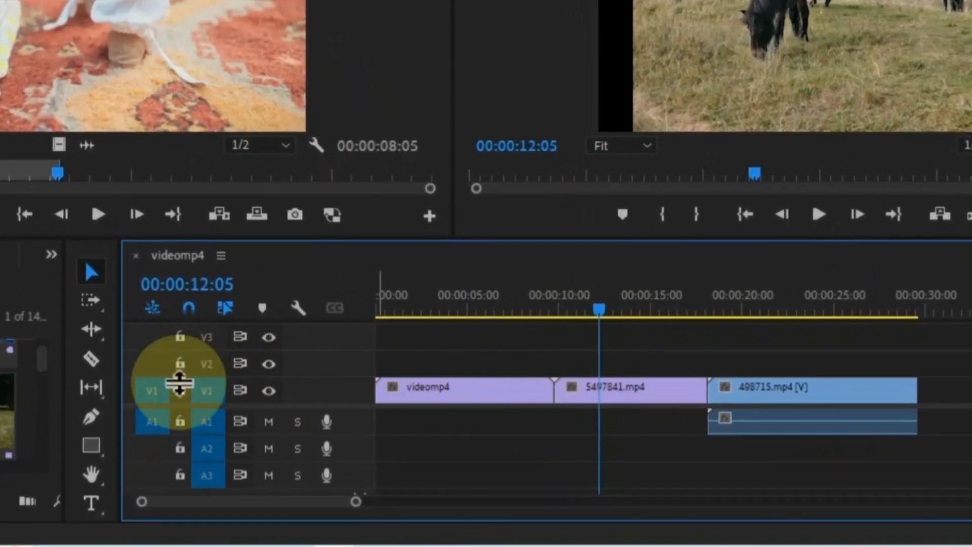
- Razor-cut videomp4 twice, 5497841.mp4 near 13 seconds and 498715.mp4 near 23 seconds
left_click(92, 359)
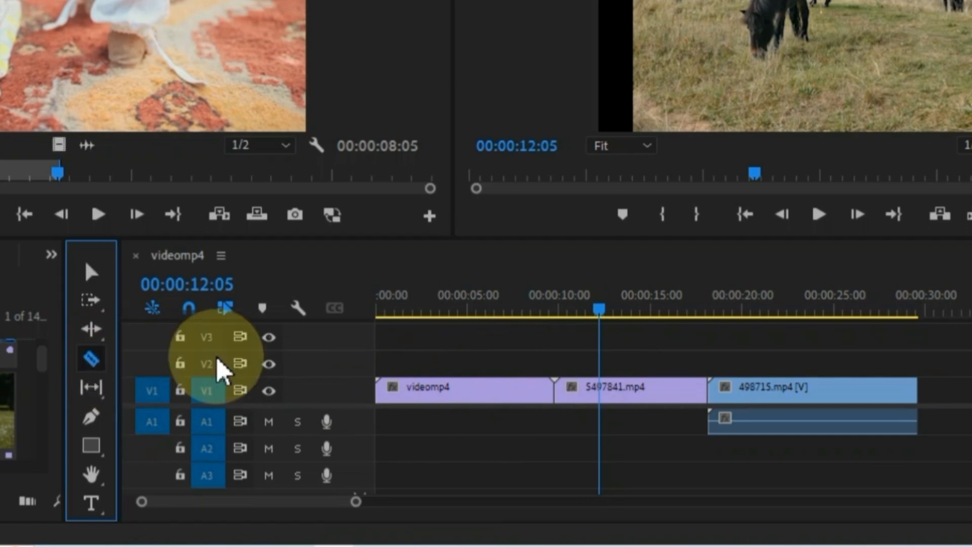
left_click(427, 392)
left_click(455, 392)
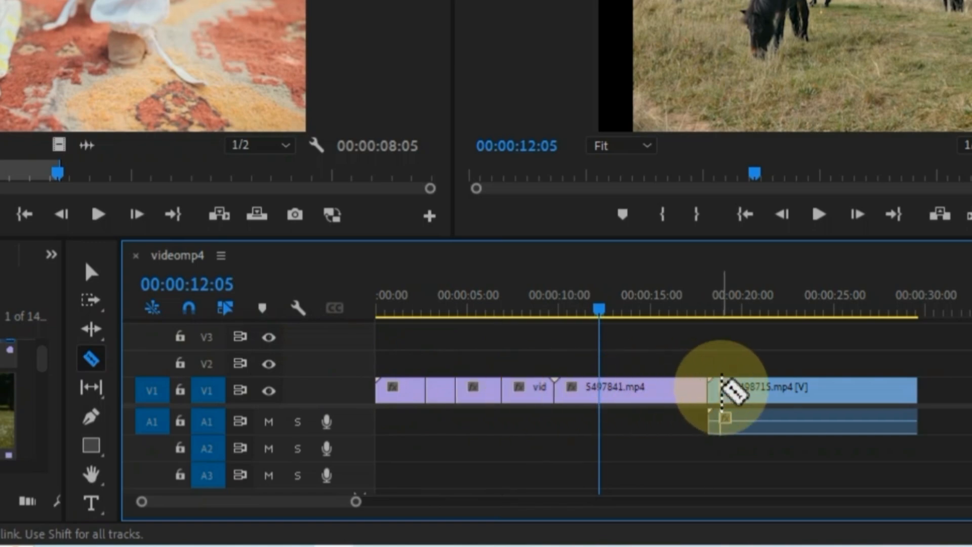
left_click(621, 392)
left_click(799, 392)
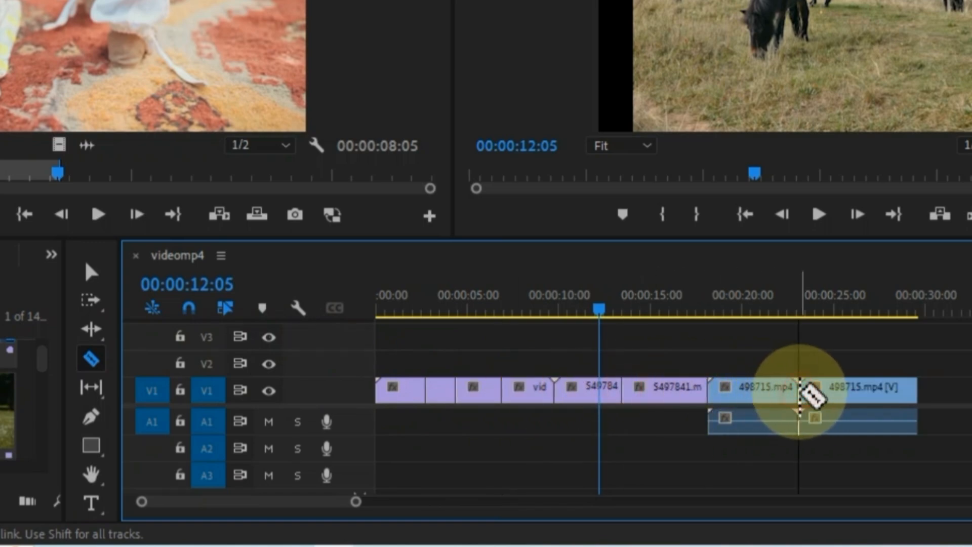
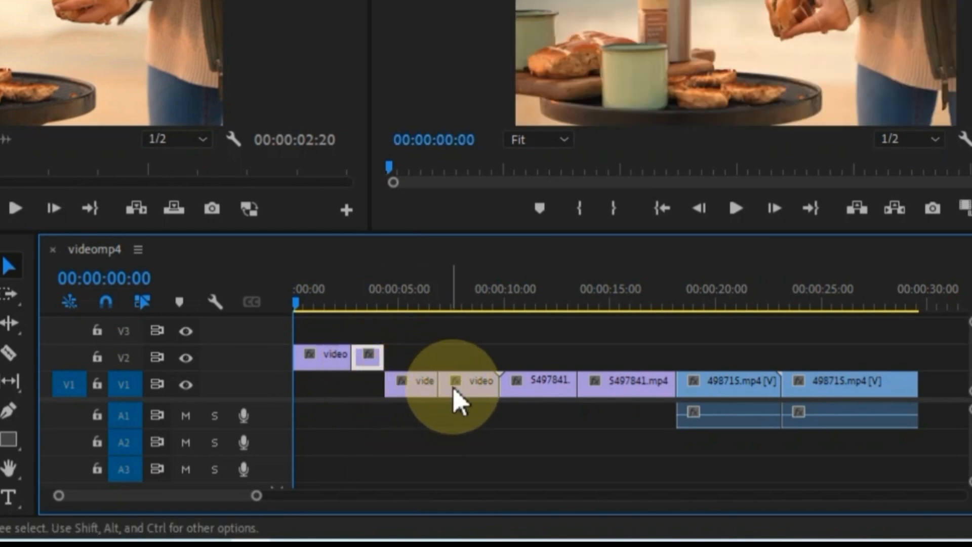
- Raise 5497841.mp4 to track V2 and slide both 498715.mp4 clips left to close the gaps
left_click_drag(457, 402, 458, 331)
left_click(601, 387)
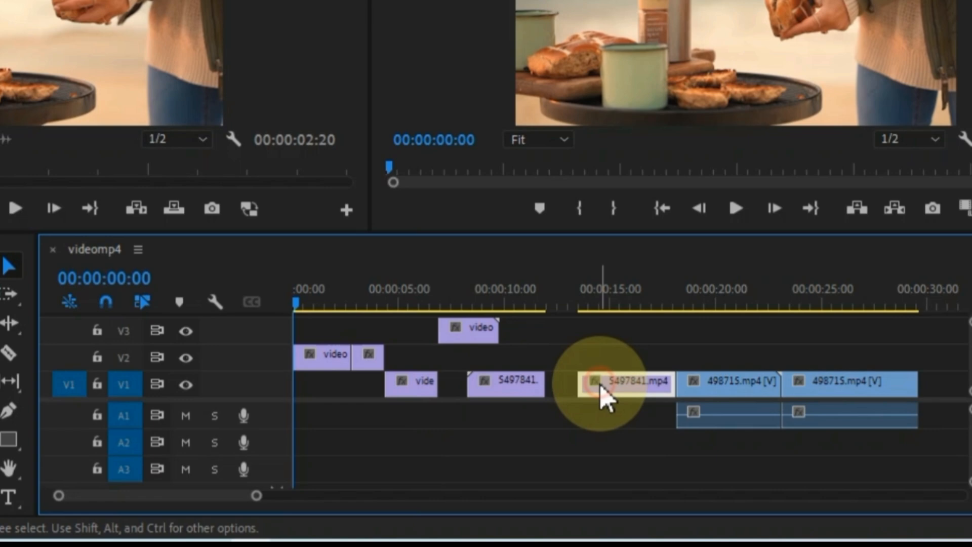
left_click_drag(605, 397, 589, 362)
left_click_drag(712, 390, 695, 391)
left_click_drag(819, 381, 799, 391)
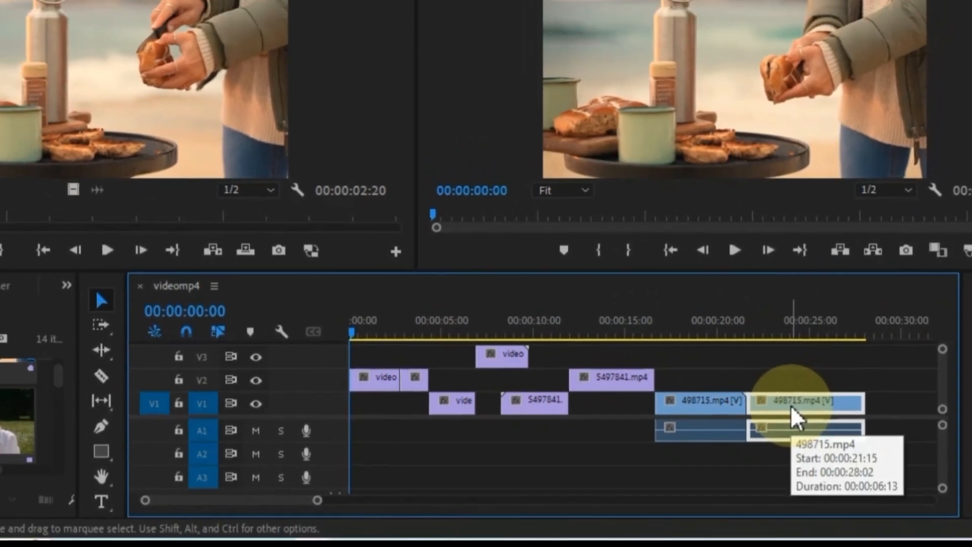
- Paste a copy of the V3 clip at 00:00:17:05 and a copy of 5497841.mp4 onto V2
left_click(819, 389)
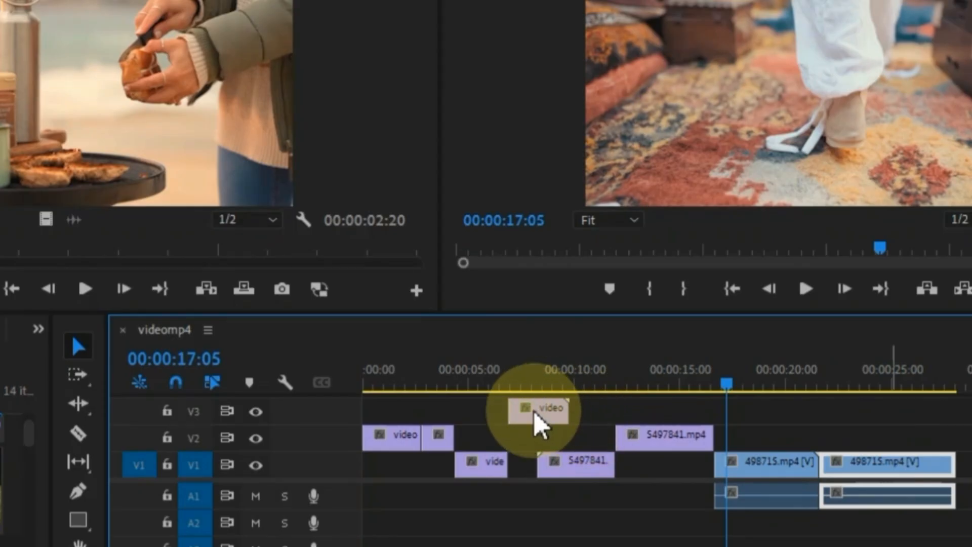
left_click(552, 398)
key("ctrl+c")
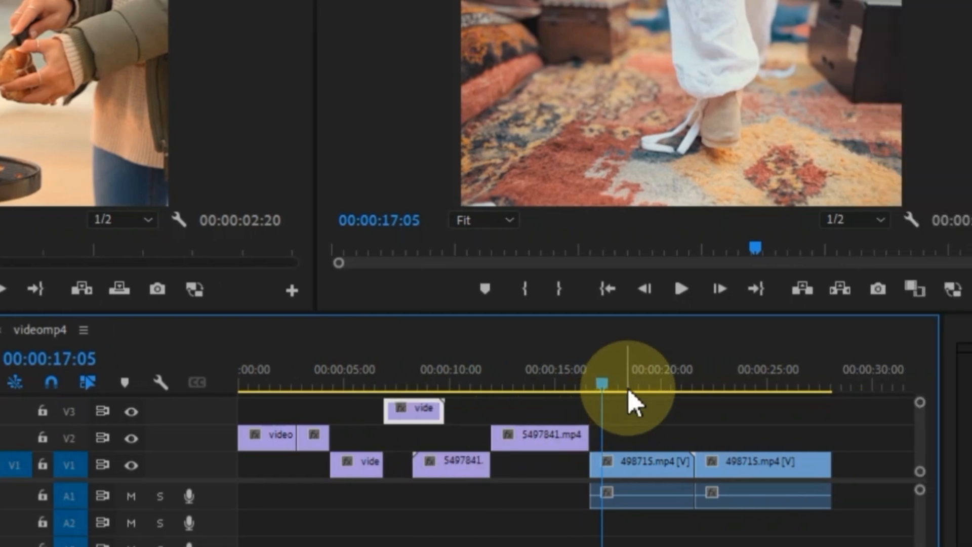
key("ctrl+v")
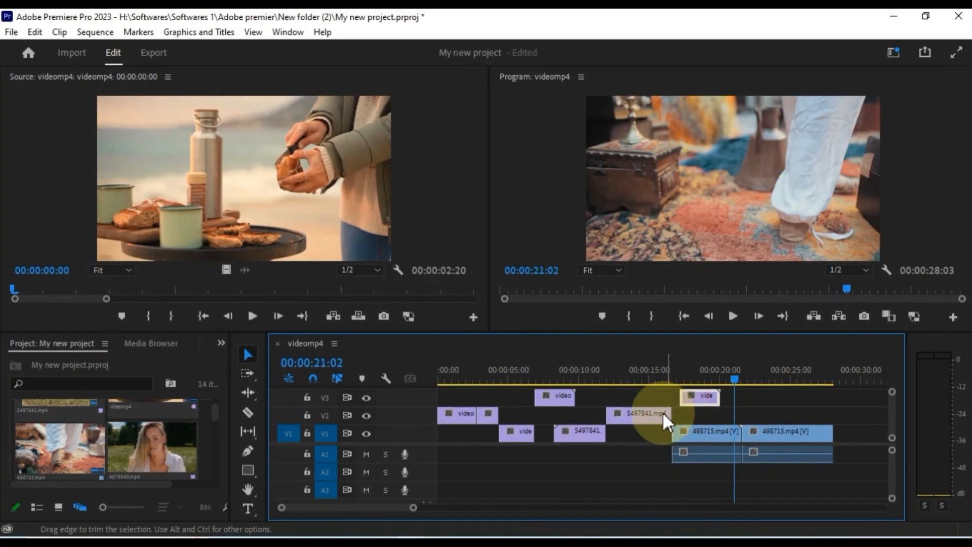
left_click(628, 423)
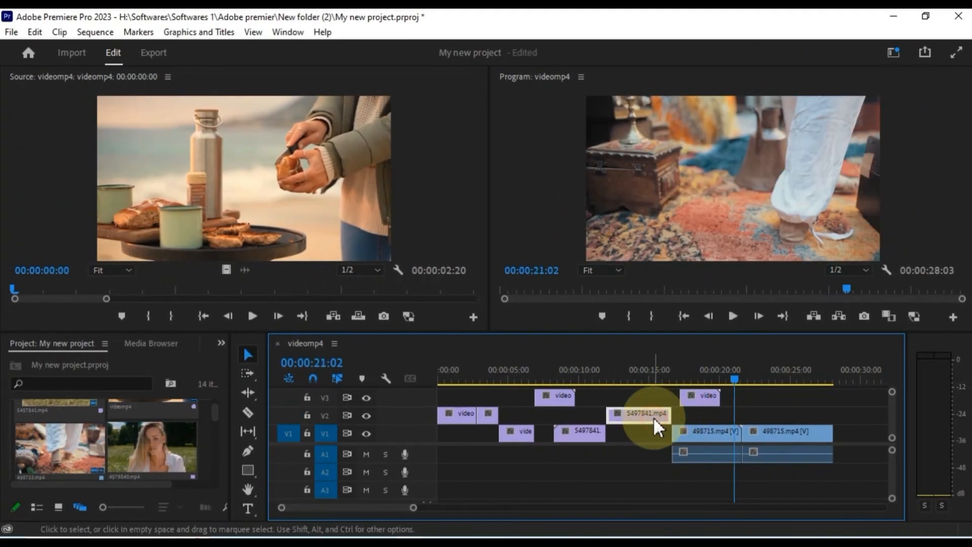
left_click(735, 381)
key("ctrl+v")
left_click_drag(700, 395, 701, 411)
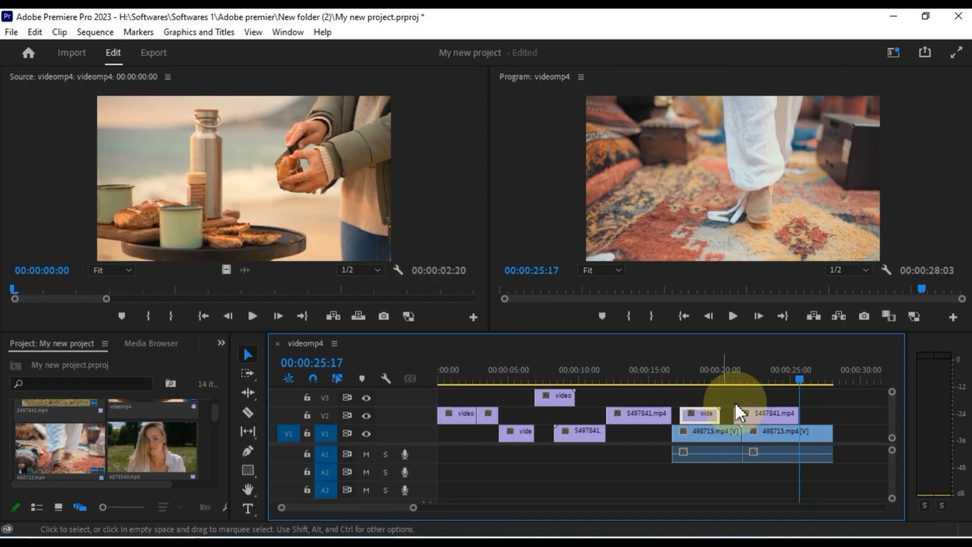
- Select the 5497841.mp4 clips on V2, drop the V3 clip into the V1 gap, and preview
left_click(640, 420)
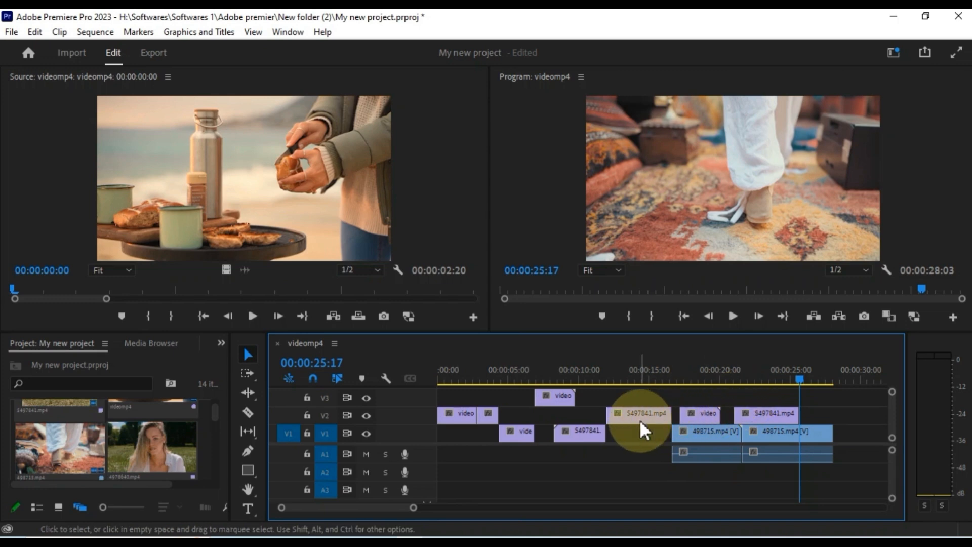
left_click(706, 415)
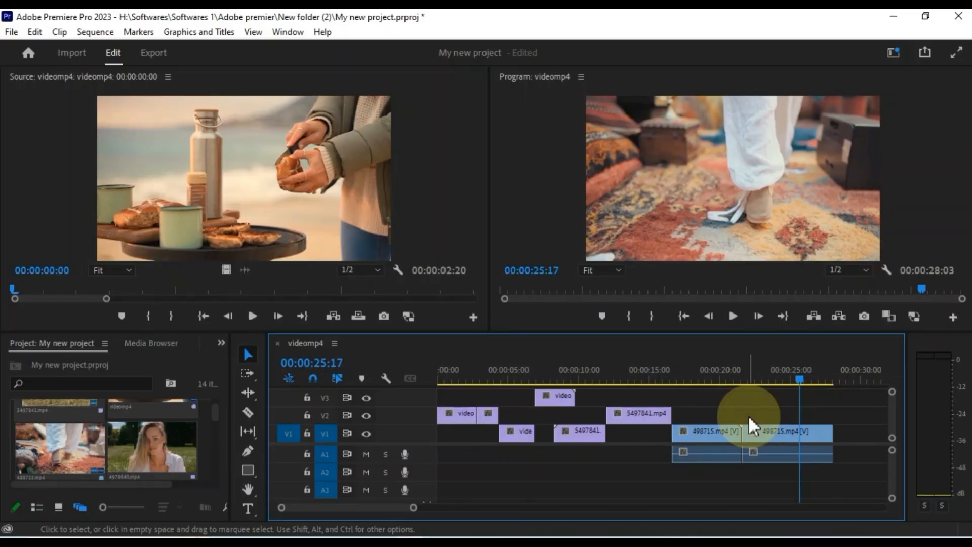
left_click_drag(556, 398, 542, 427)
left_click_drag(799, 381, 566, 403)
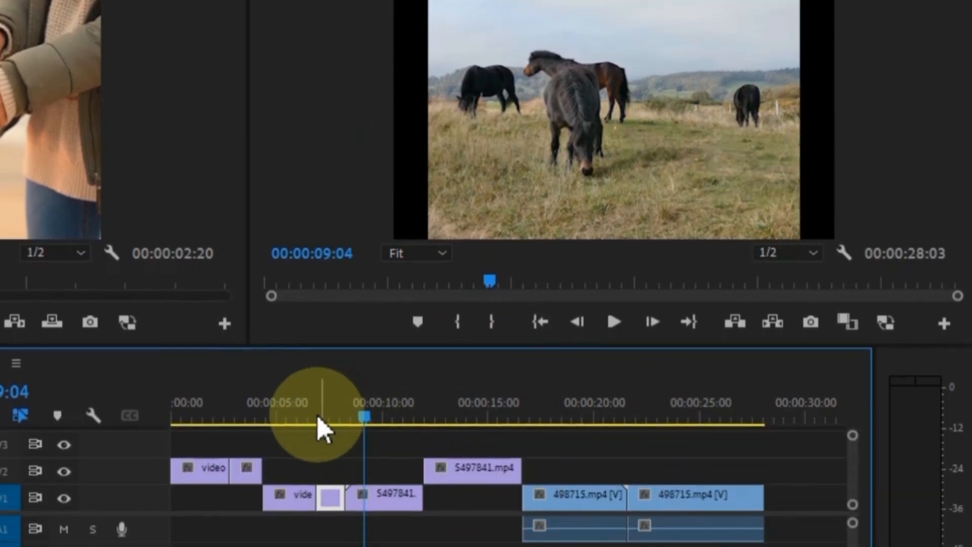
- Scale the 5497841 horse clip in the Program monitor until the black side bars disappear
left_click(293, 438)
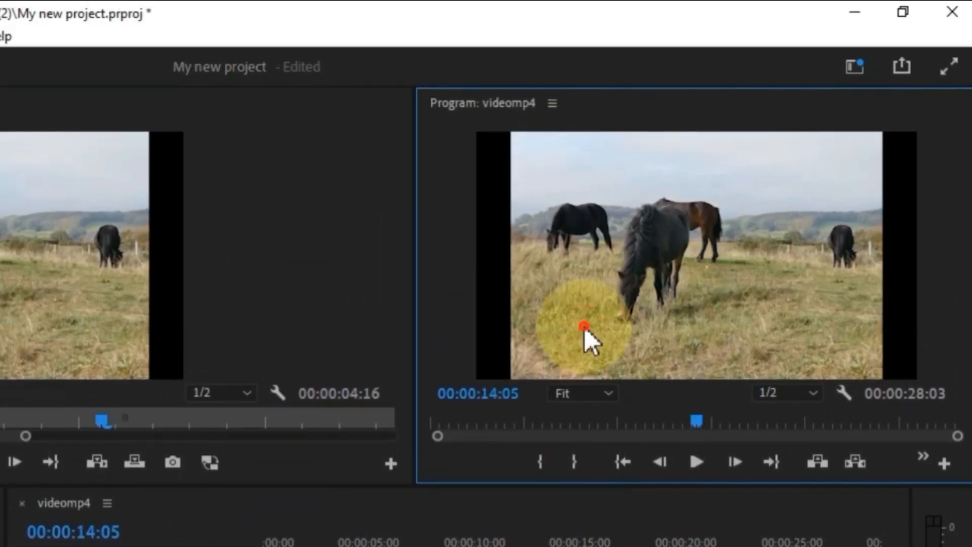
left_click(583, 260)
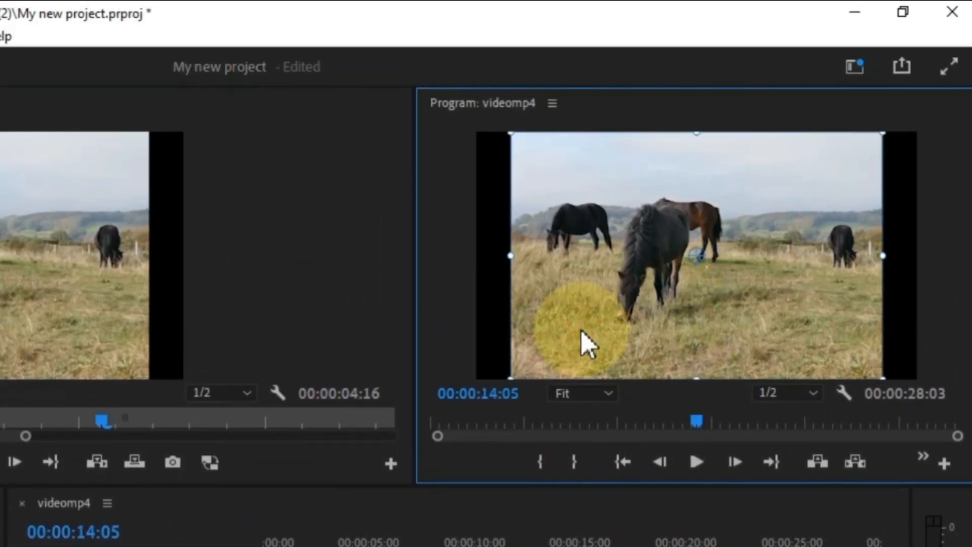
left_click_drag(511, 378, 464, 403)
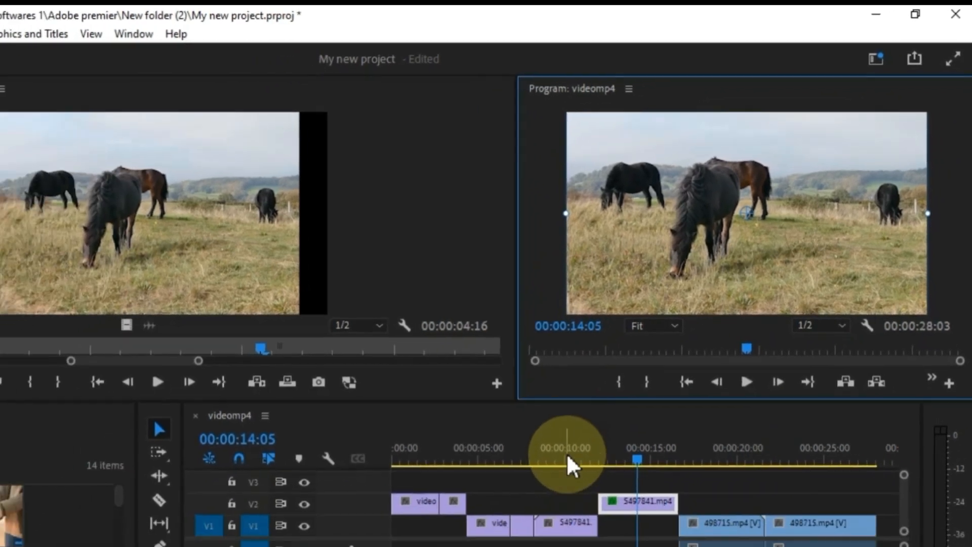
left_click(642, 380)
left_click(647, 430)
double_click(647, 431)
left_click(715, 184)
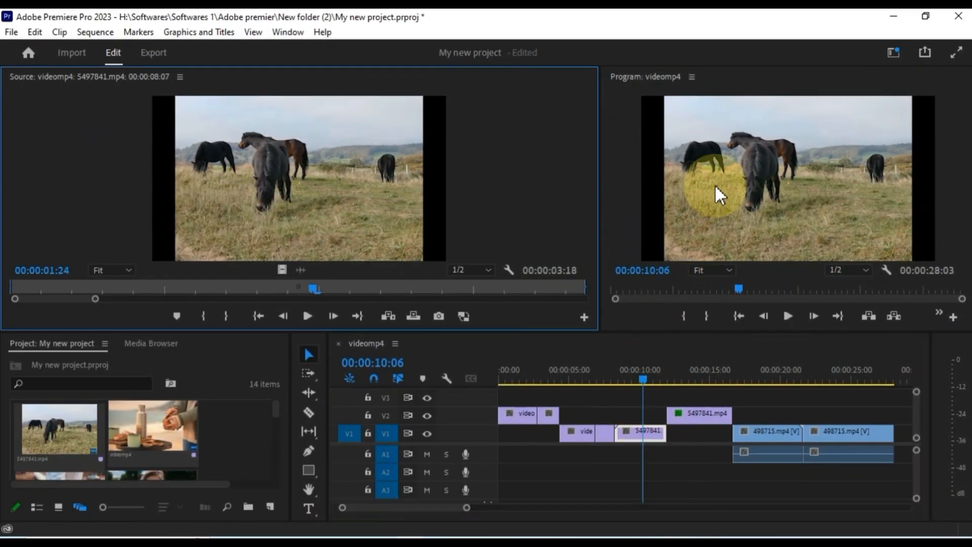
left_click_drag(664, 178, 642, 190)
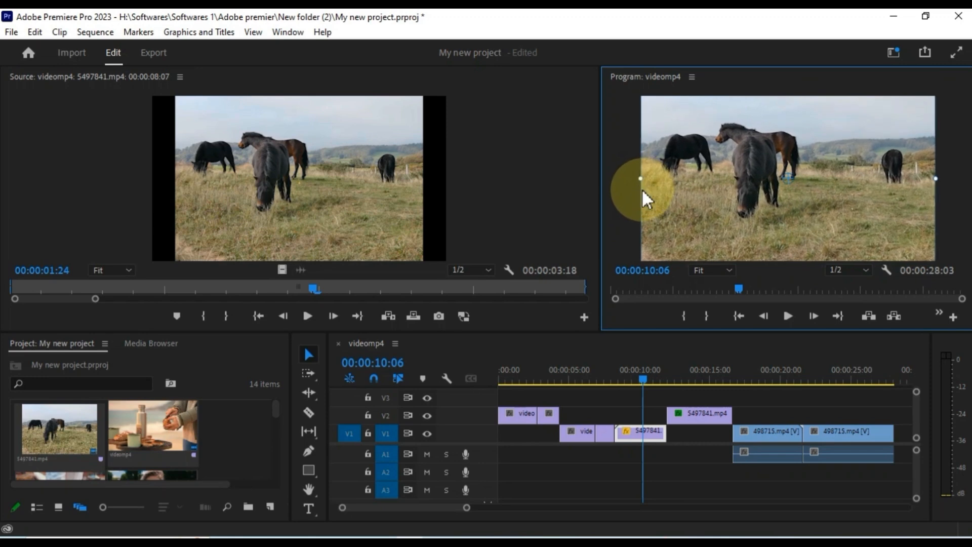
double_click(611, 435)
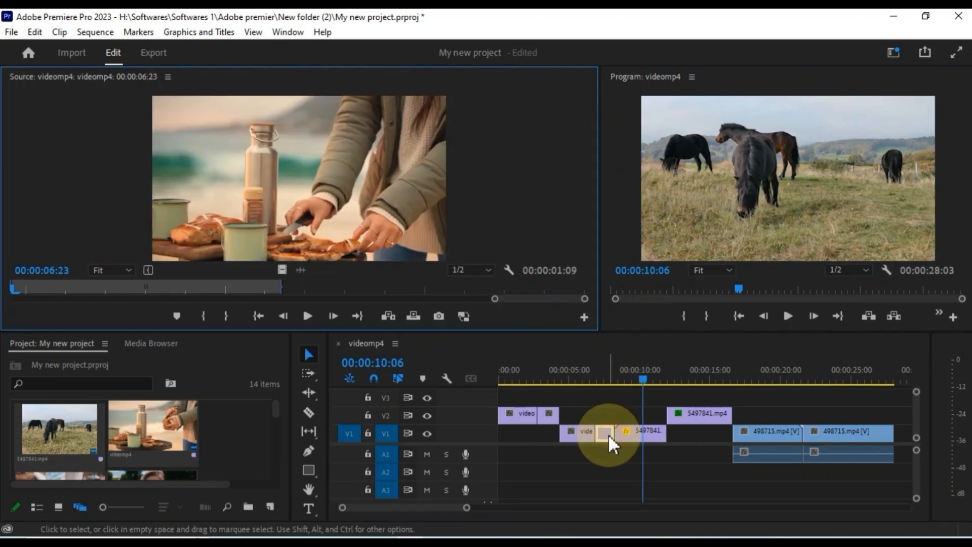
left_click(608, 382)
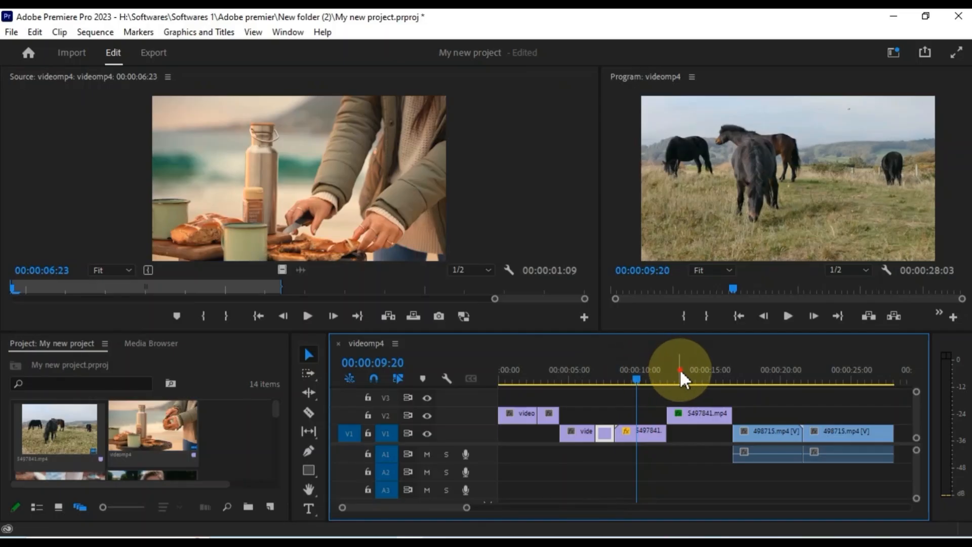
- Scrub and play the sequence, return to its start with Home, and open the Window menu
left_click(679, 377)
left_click(752, 379)
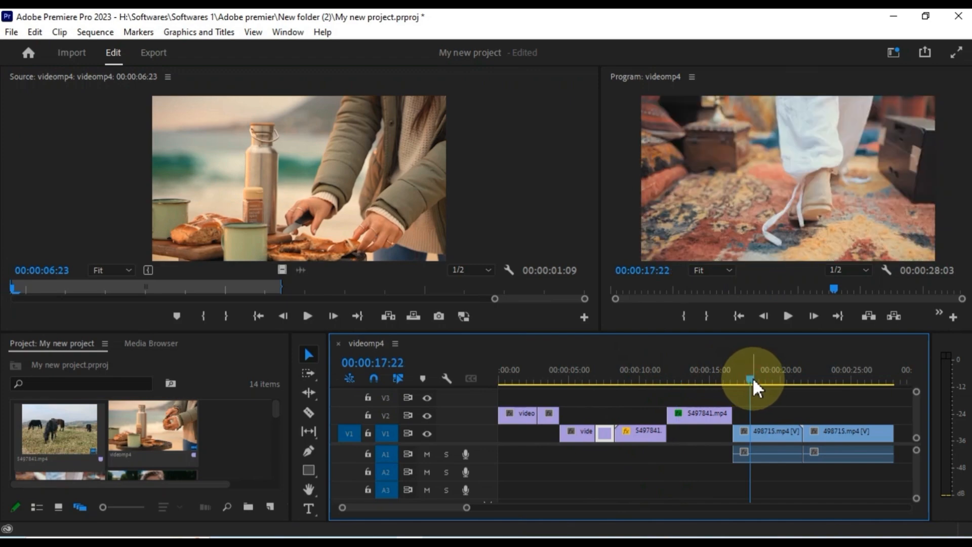
left_click(520, 379)
key("space")
left_click_drag(543, 380, 633, 385)
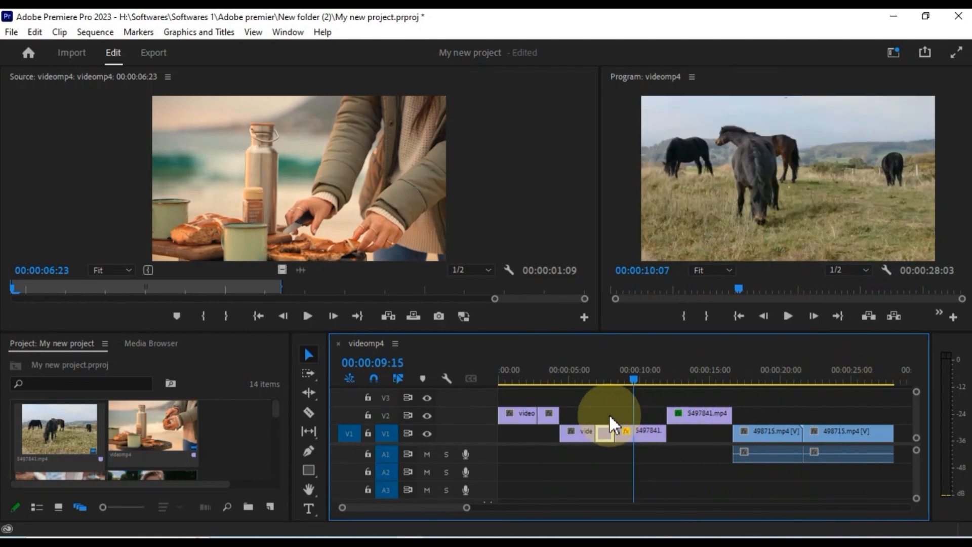
key("Home")
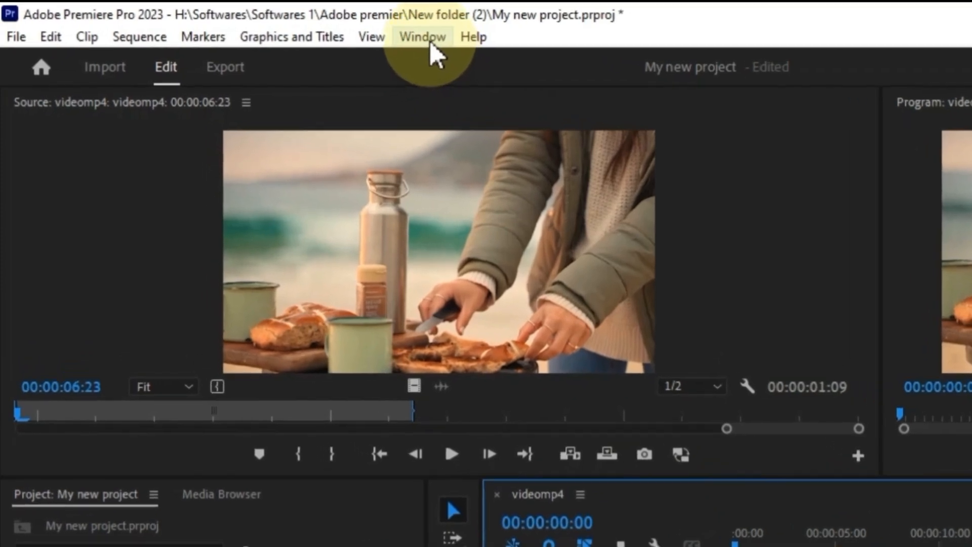
left_click(288, 33)
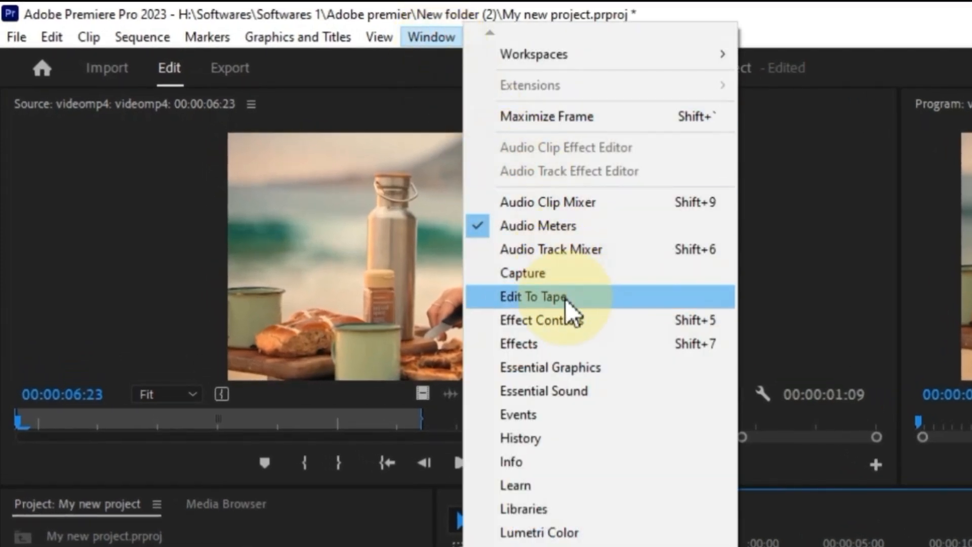
- Show the Effects panel and expand the Video Effects category
left_click(560, 338)
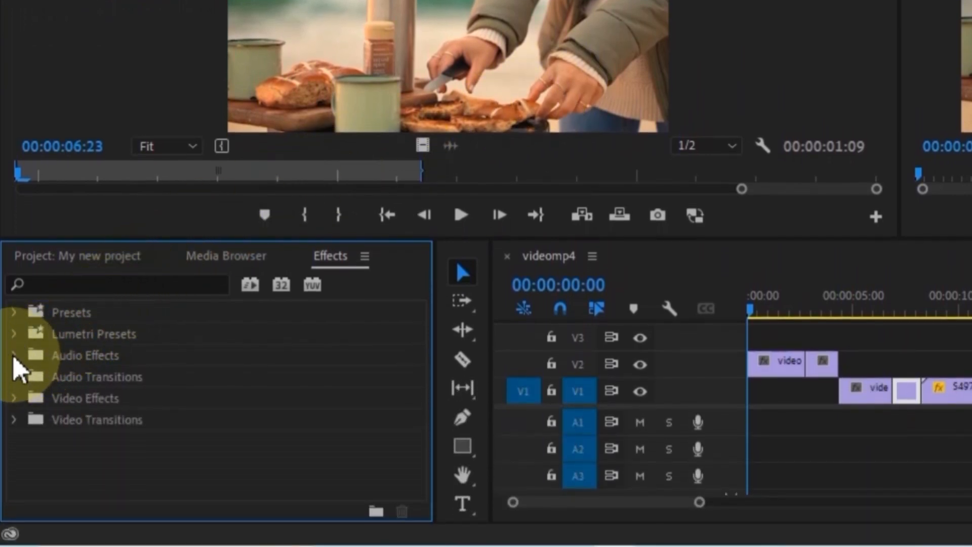
left_click(13, 355)
left_click(13, 355)
left_click(13, 398)
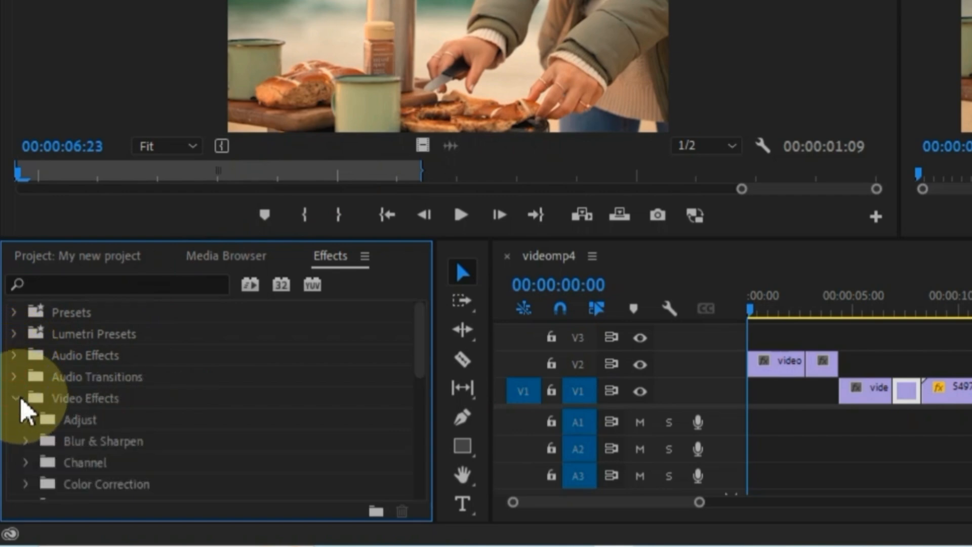
scroll(91, 438, "down", 2)
scroll(93, 443, "down", 7)
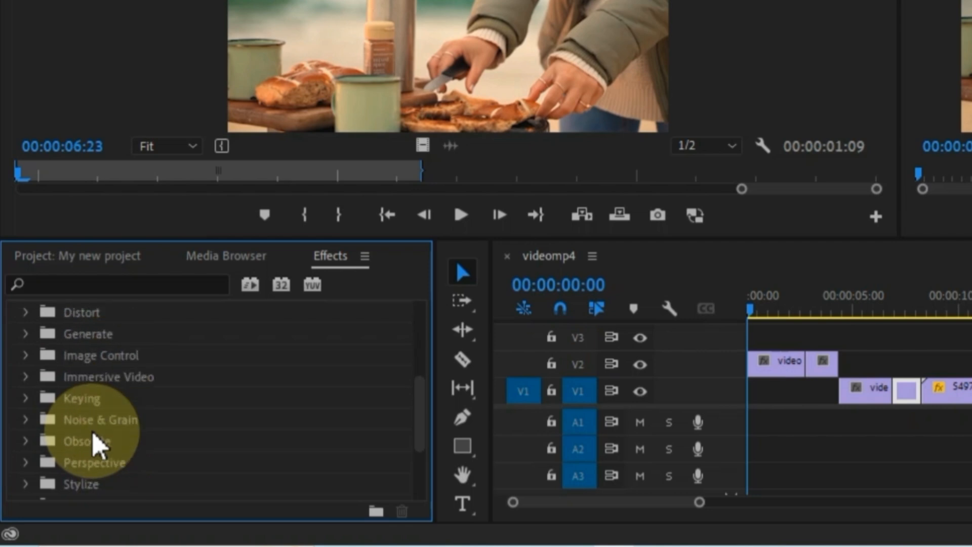
scroll(93, 434, "down", 5)
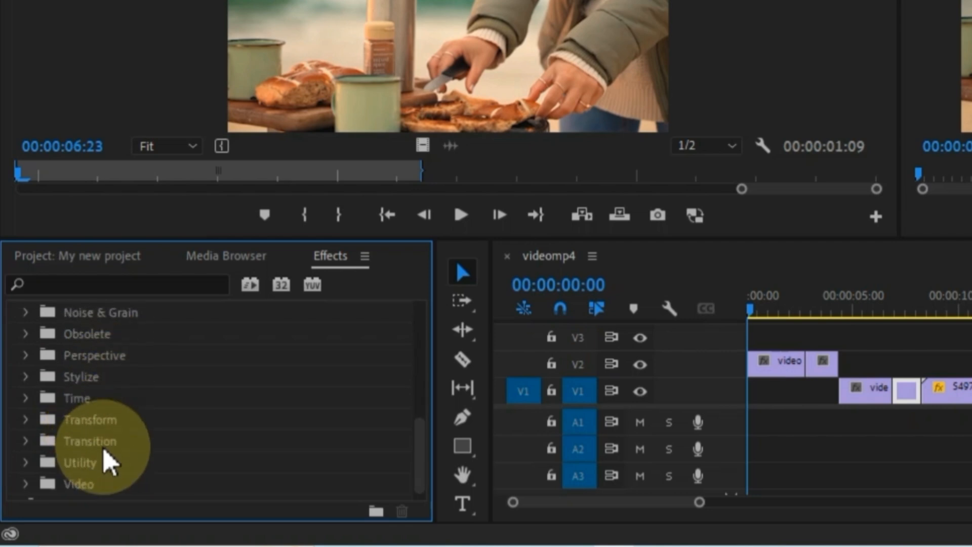
scroll(107, 458, "up", 12)
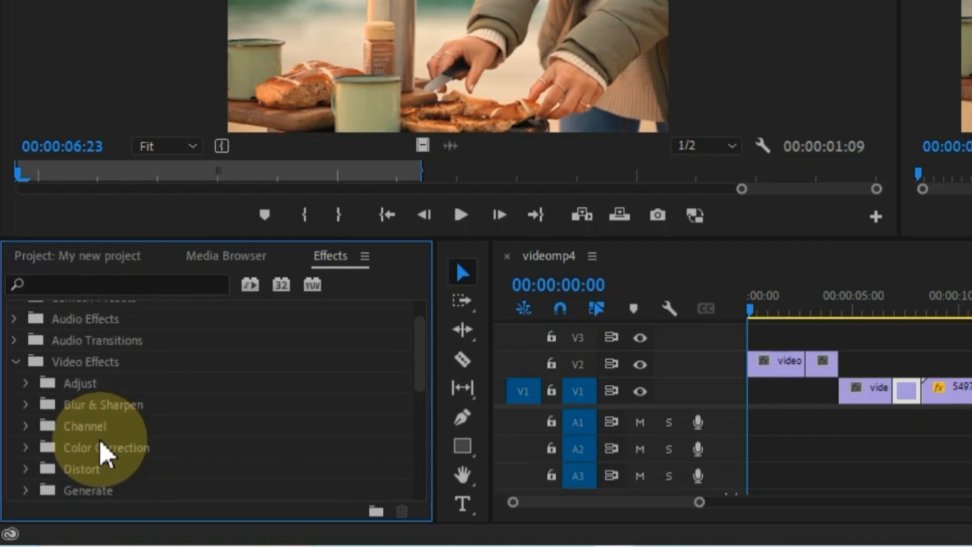
left_click(87, 362)
scroll(94, 385, "up", 1)
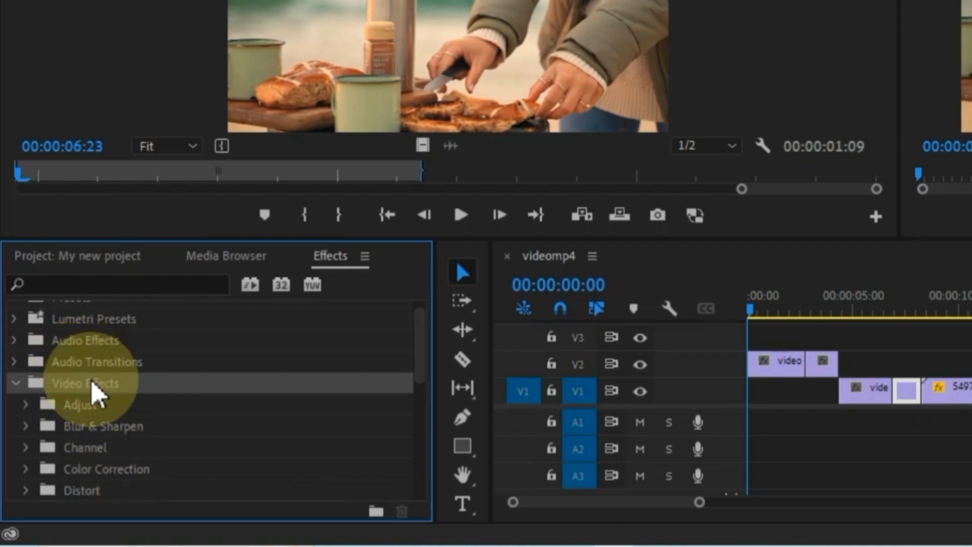
- Search 'Bri' and drag Brightness & Contrast onto the opening V2 clip
left_click(107, 283)
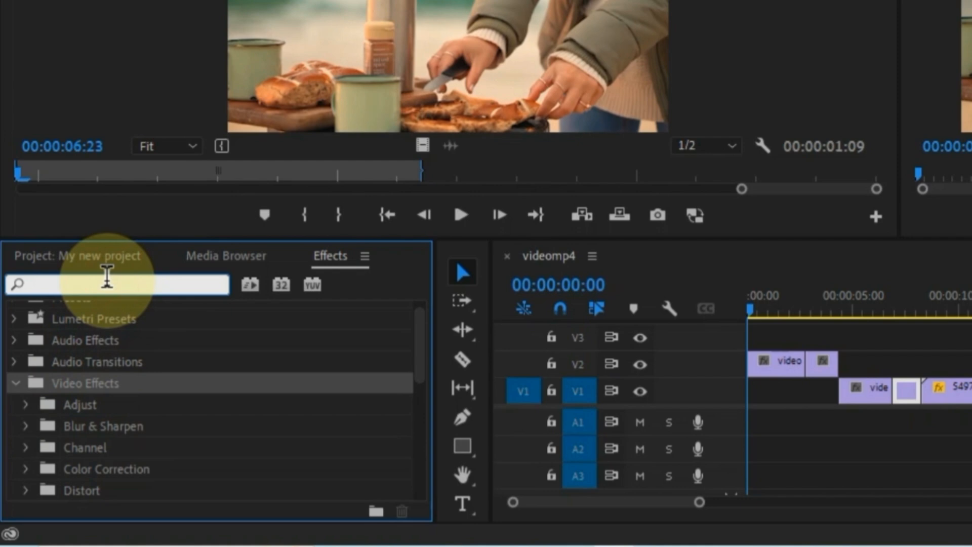
type("Brightness")
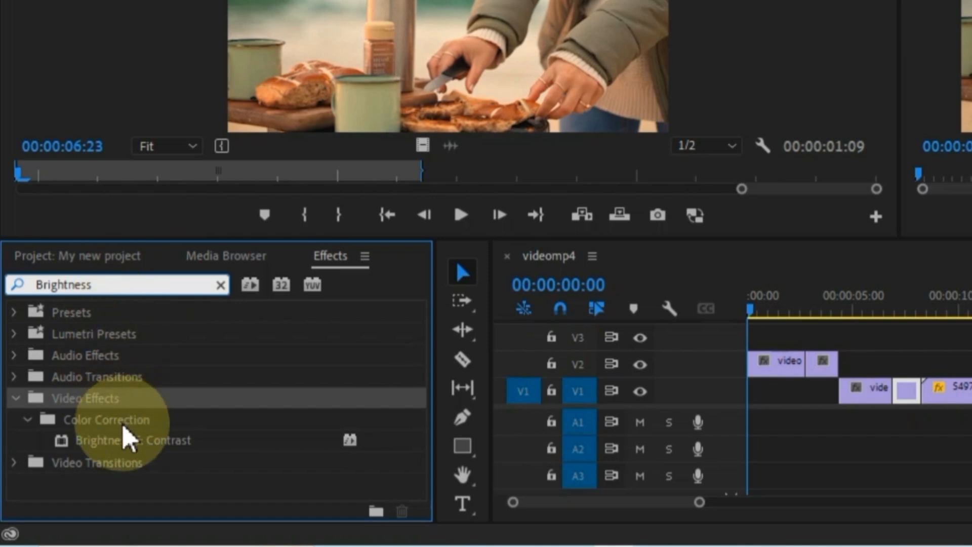
left_click(122, 447)
left_click_drag(86, 448, 775, 367)
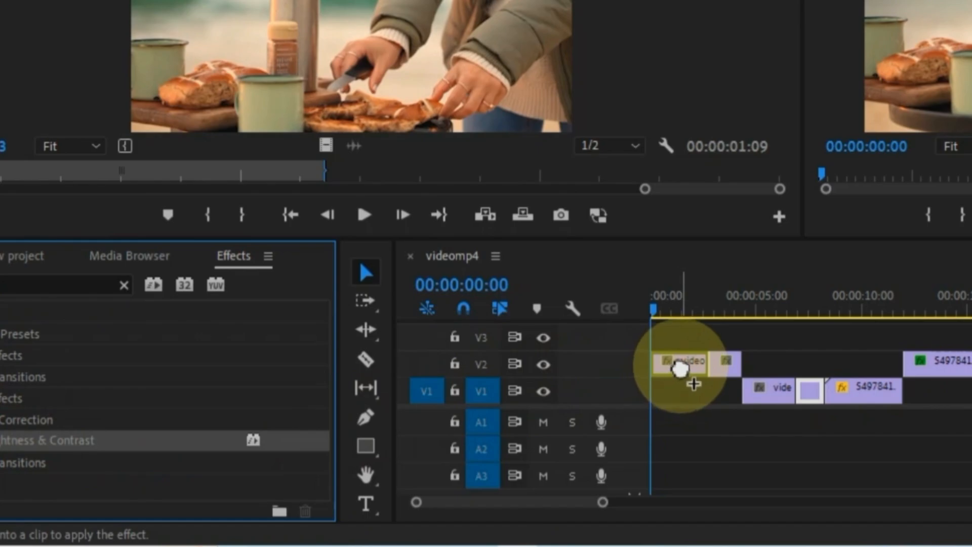
left_click_drag(679, 370, 682, 372)
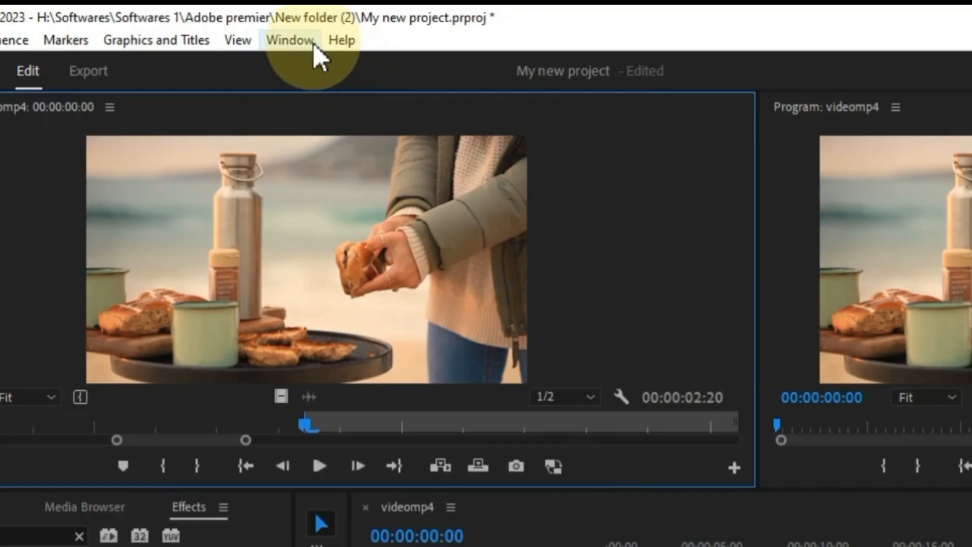
- Show Effect Controls and try out Brightness & Contrast values, resetting brightness to zero
left_click(301, 33)
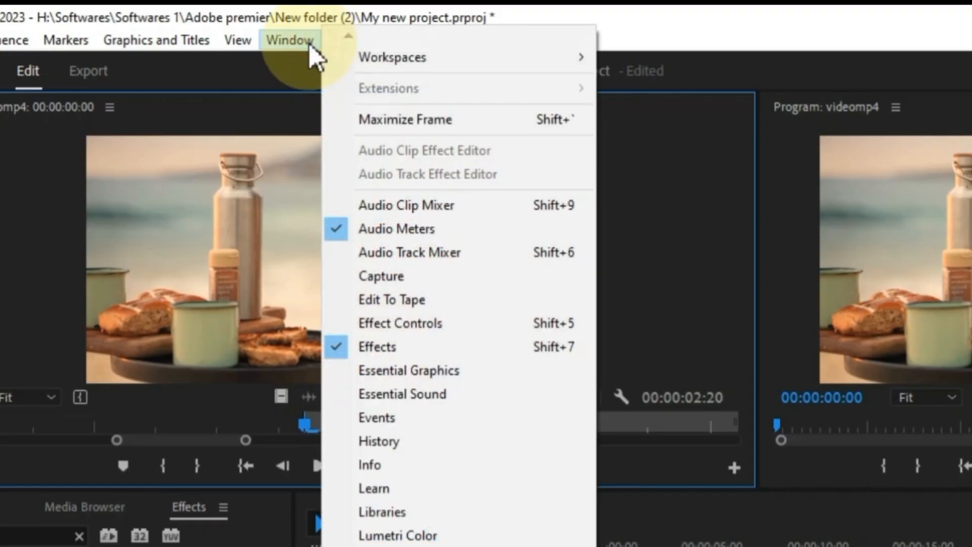
left_click(431, 322)
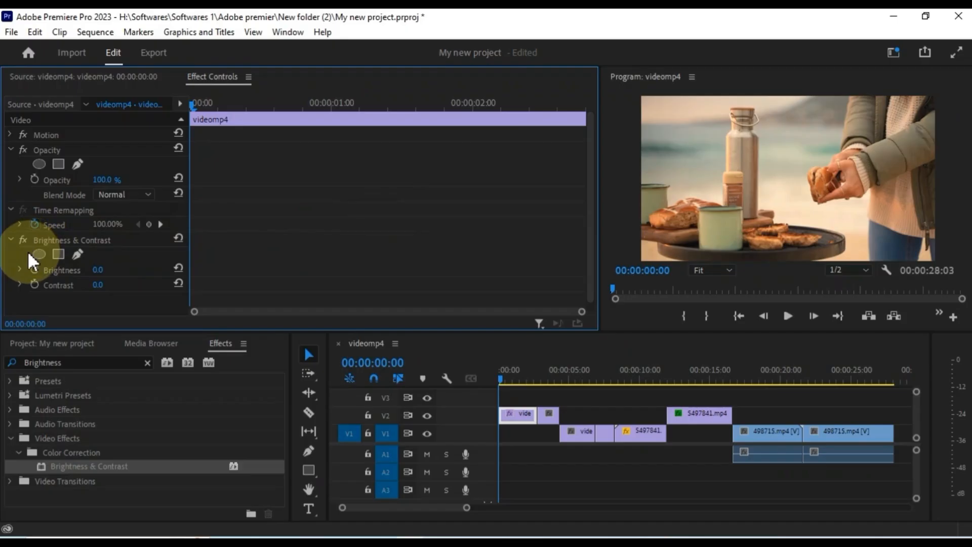
scroll(28, 251, "down", 1)
left_click_drag(101, 262, 121, 264)
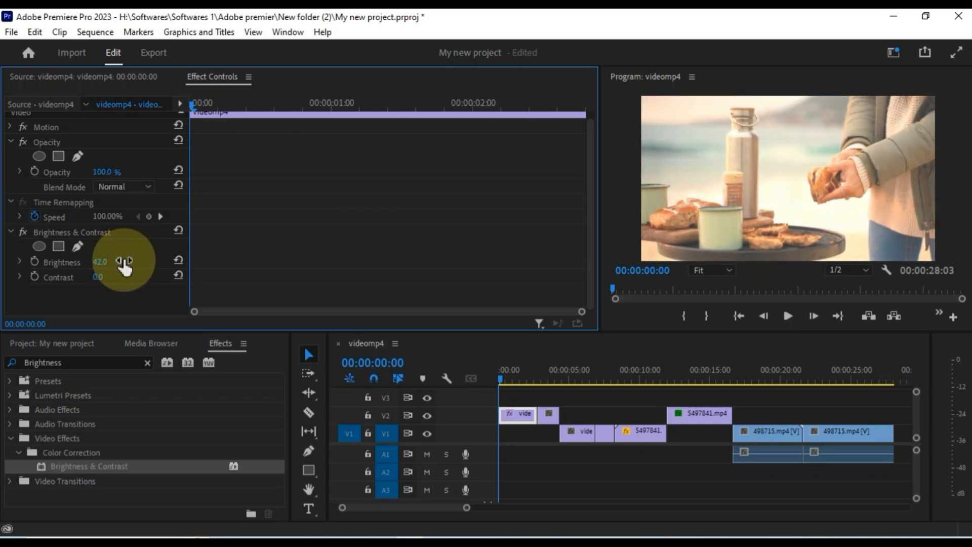
left_click(178, 261)
left_click(100, 277)
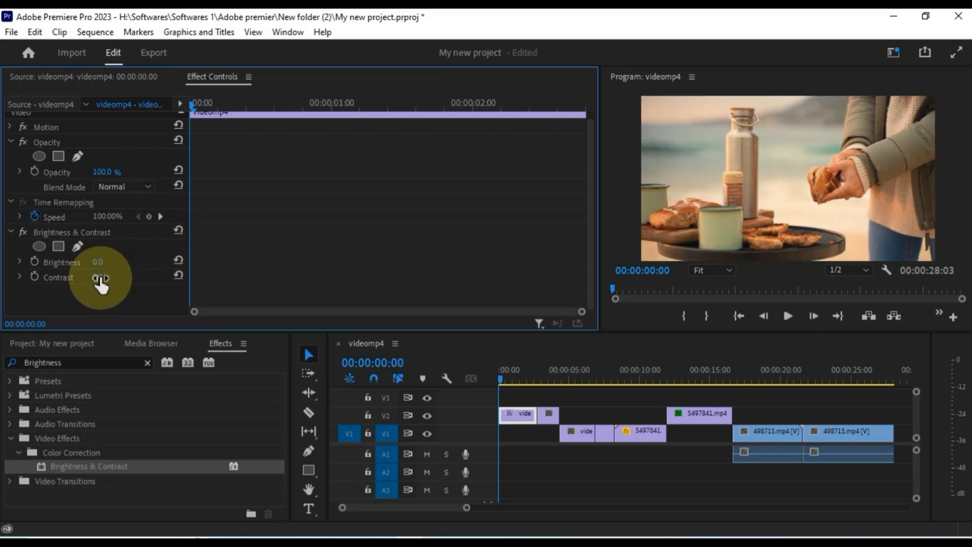
mouse_move(100, 278)
left_mouse_down()
mouse_move(119, 277)
mouse_move(100, 261)
mouse_move(111, 262)
left_mouse_up()
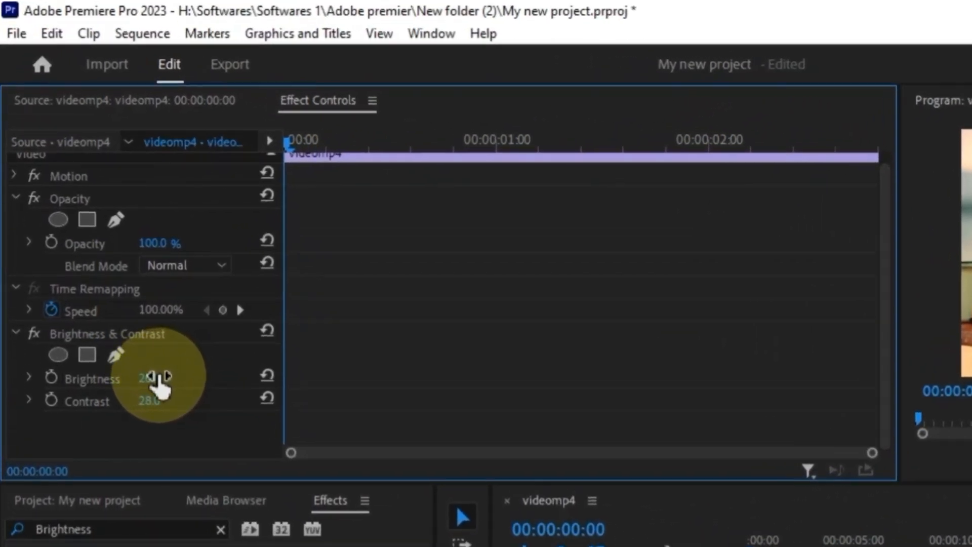
- Set Brightness to 31.7 and Contrast to 34.7, then collapse the effect
left_click(28, 378)
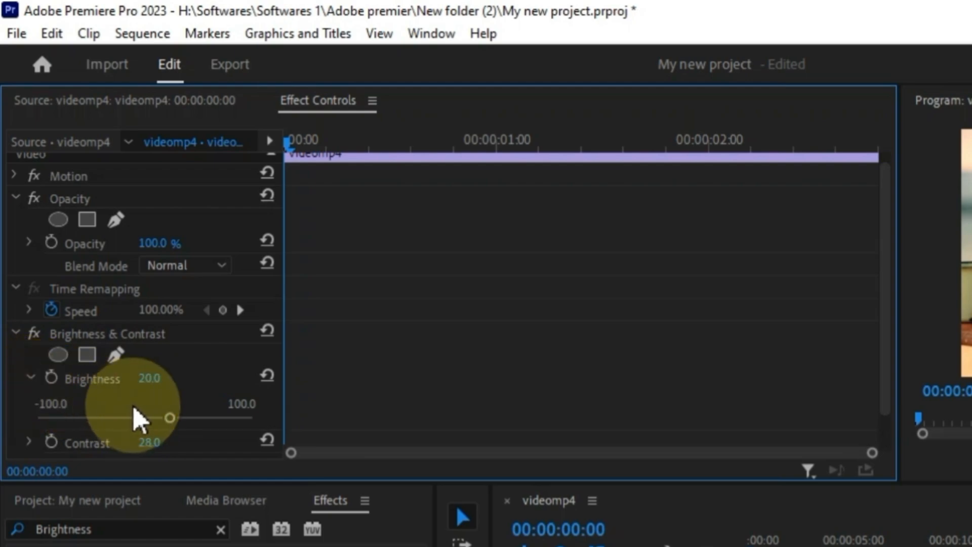
scroll(143, 412, "down", 2)
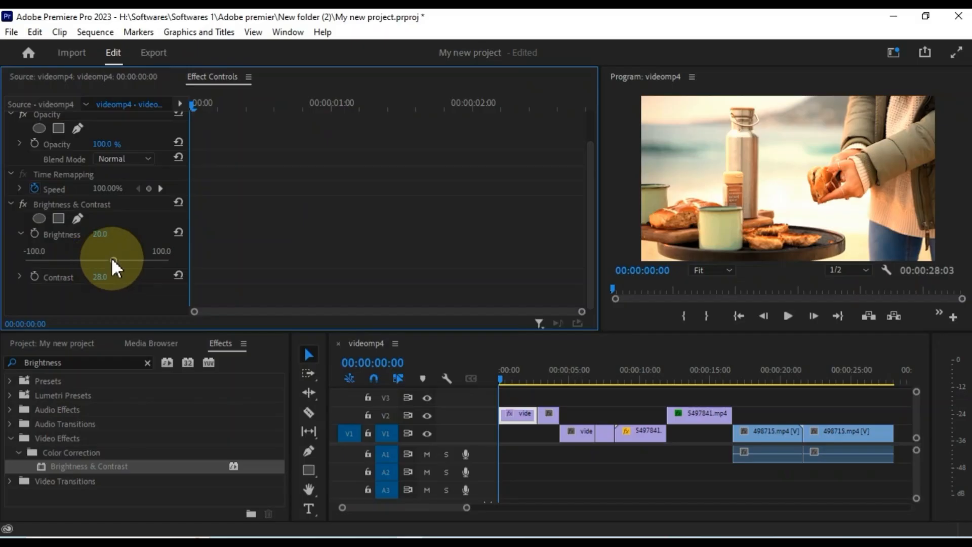
mouse_move(117, 259)
left_mouse_down()
mouse_move(146, 260)
mouse_move(86, 267)
mouse_move(119, 271)
left_mouse_up()
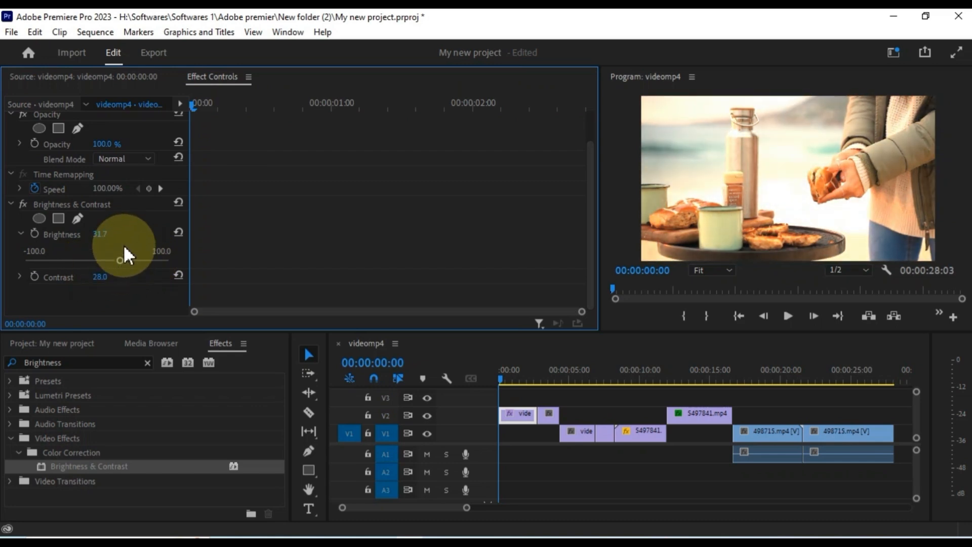
left_click(17, 273)
scroll(18, 272, "down", 1)
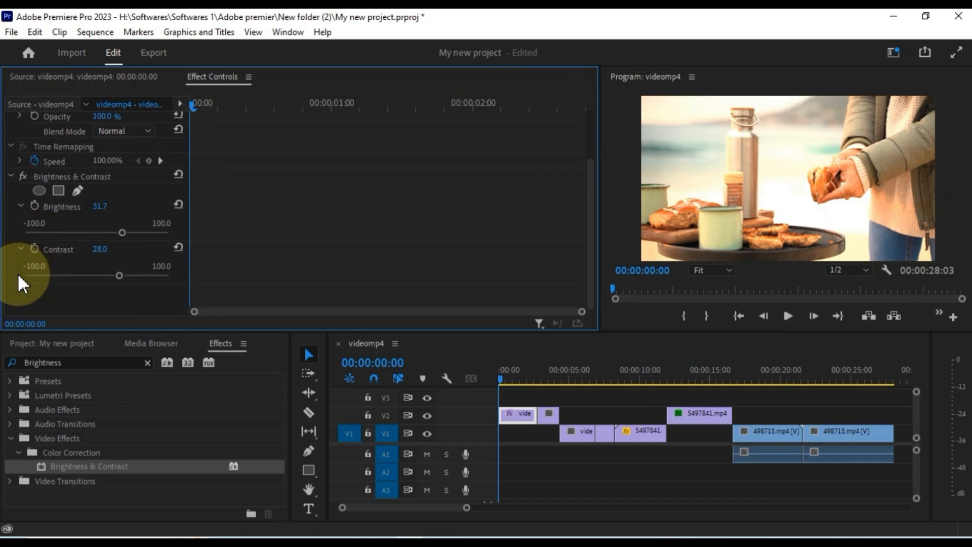
mouse_move(112, 275)
left_mouse_down()
mouse_move(143, 278)
mouse_move(106, 278)
mouse_move(122, 278)
left_mouse_up()
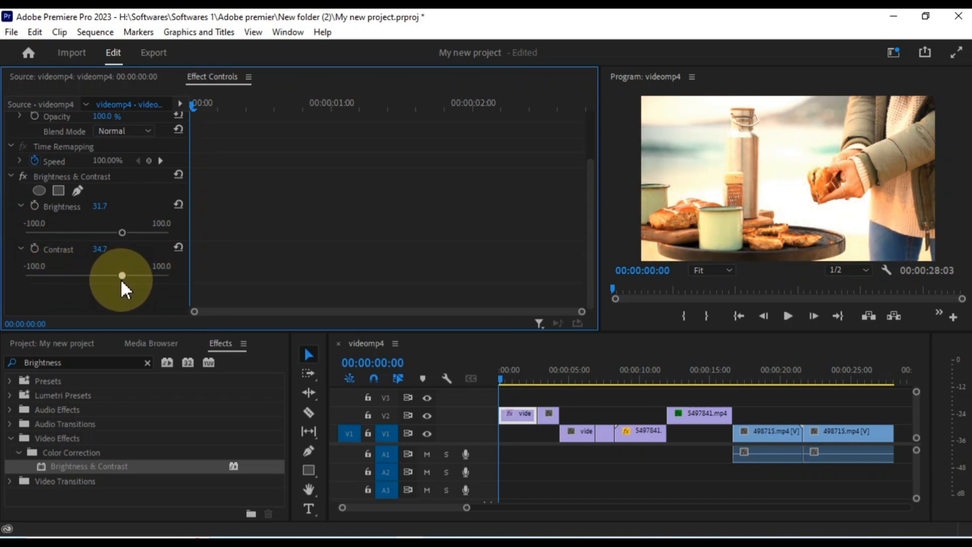
left_click(21, 249)
scroll(24, 249, "up", 1)
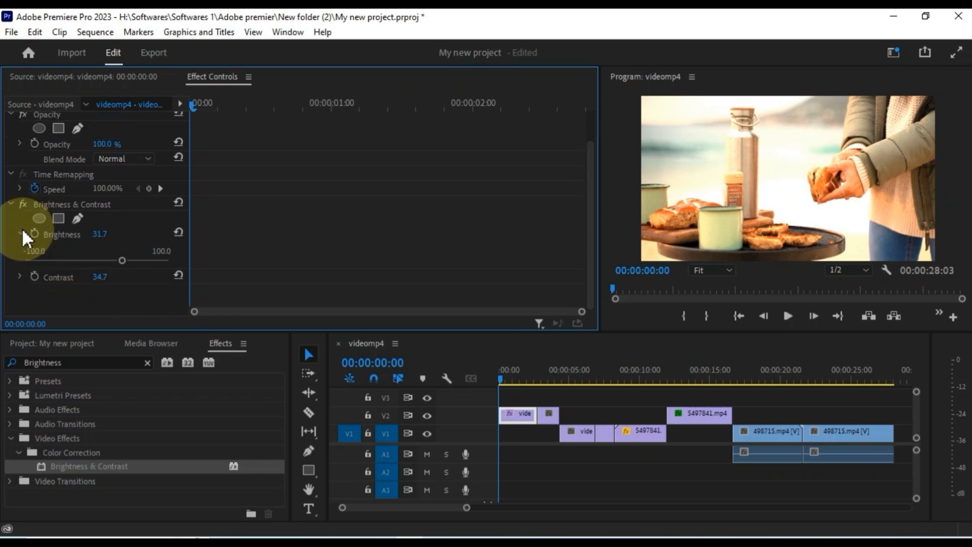
left_click(21, 233)
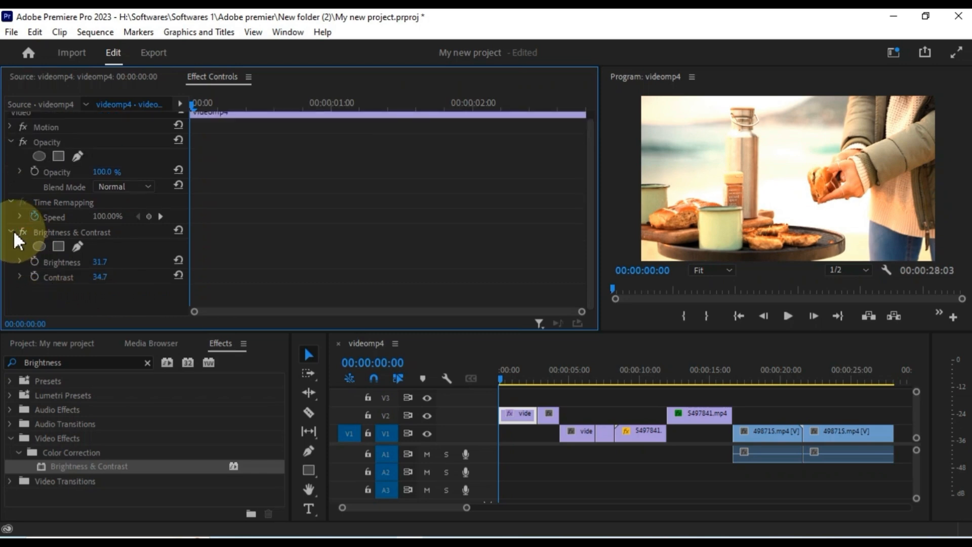
left_click(11, 232)
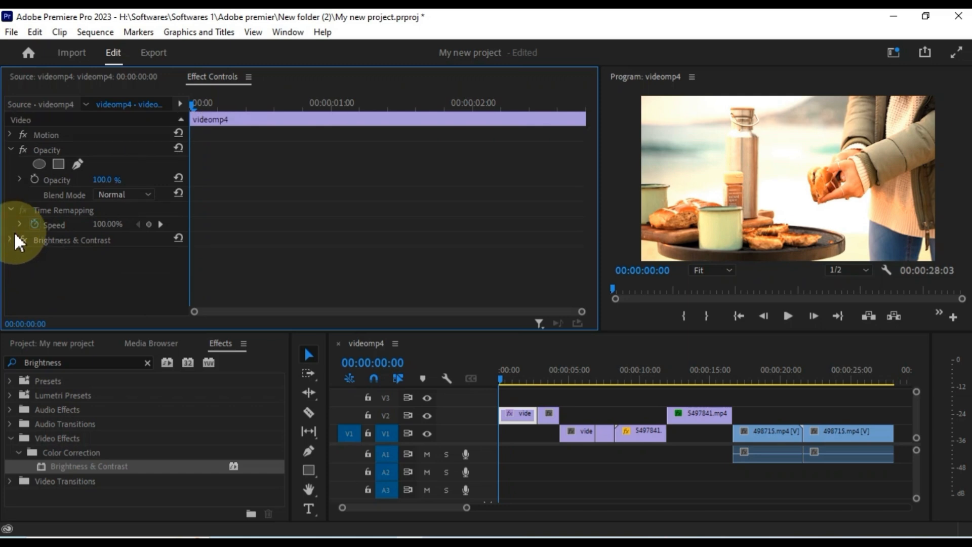
- Drag Camera Blur from Blur & Sharpen onto the 5497841 clip
left_click_drag(506, 379, 525, 379)
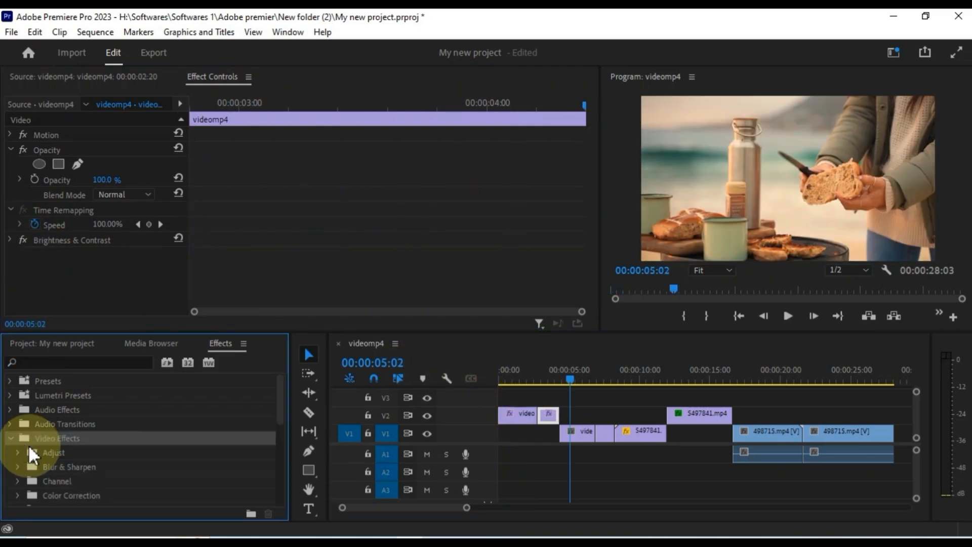
scroll(82, 451, "down", 2)
scroll(82, 451, "down", 1)
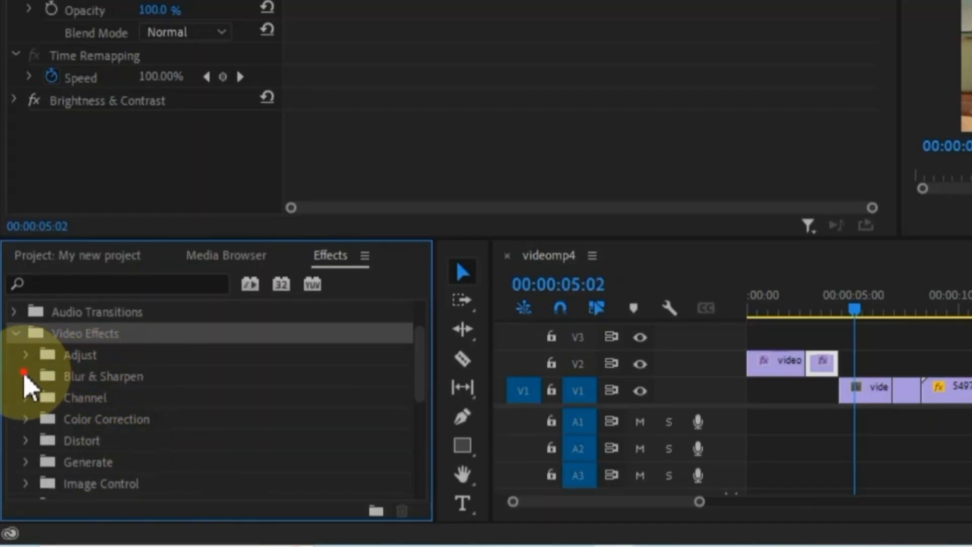
left_click(24, 376)
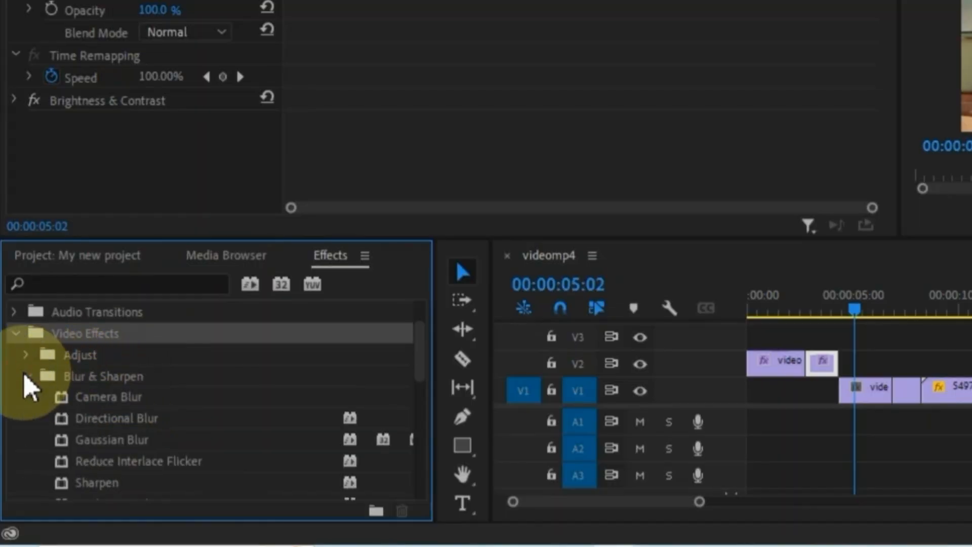
left_click(84, 401)
left_click_drag(860, 319, 927, 335)
left_click_drag(94, 401, 957, 400)
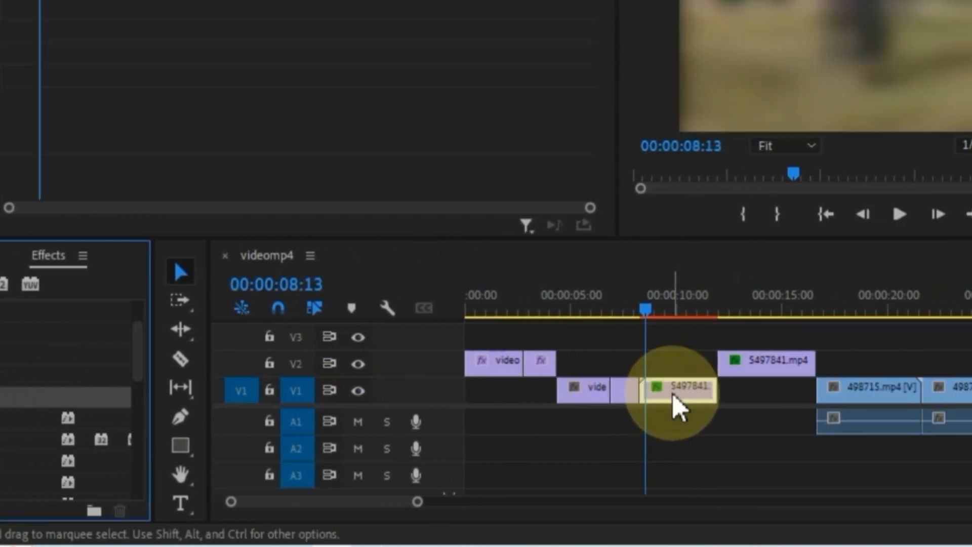
- With the playhead at 00:00:08:12, set the horse clip's Percent Blur to 29
left_click_drag(648, 311, 640, 330)
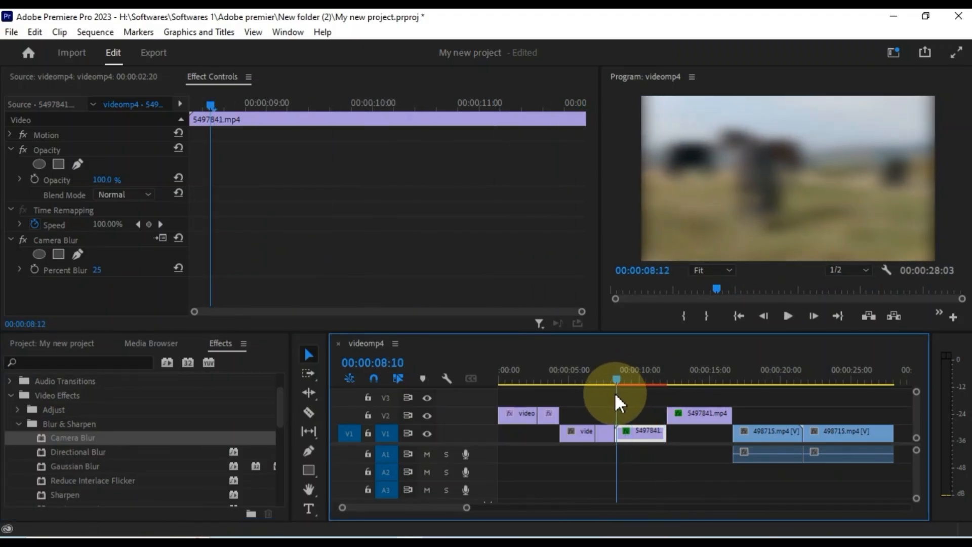
left_click_drag(615, 392, 617, 381)
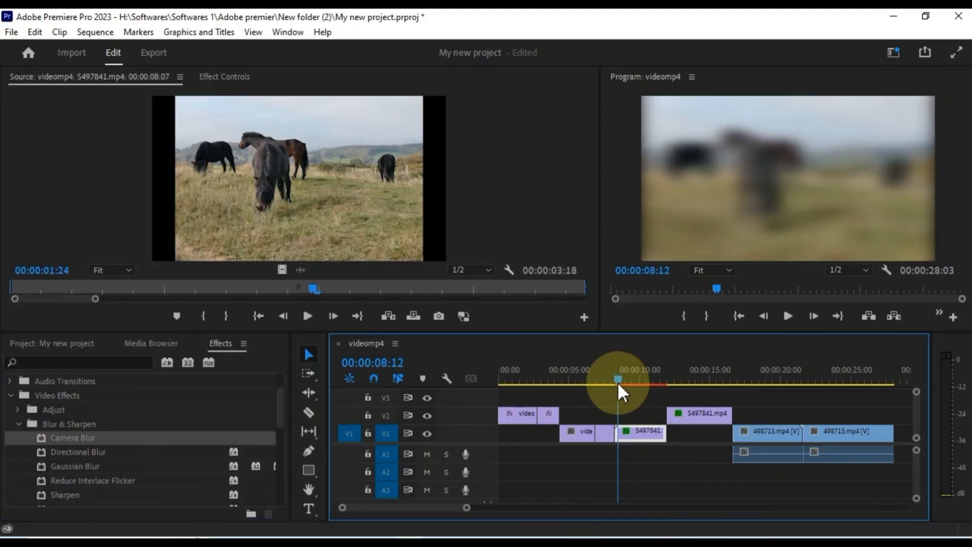
left_click(637, 434)
left_click(232, 81)
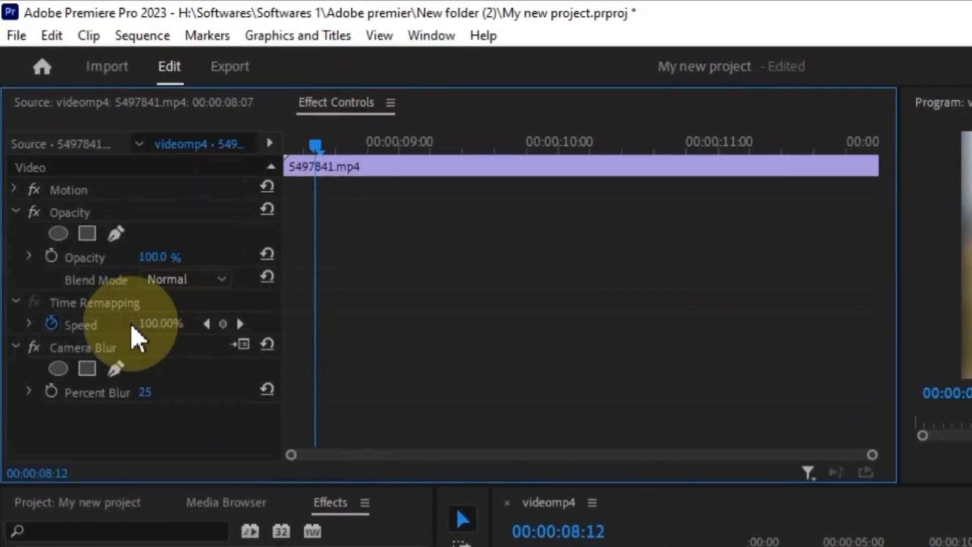
left_click(31, 393)
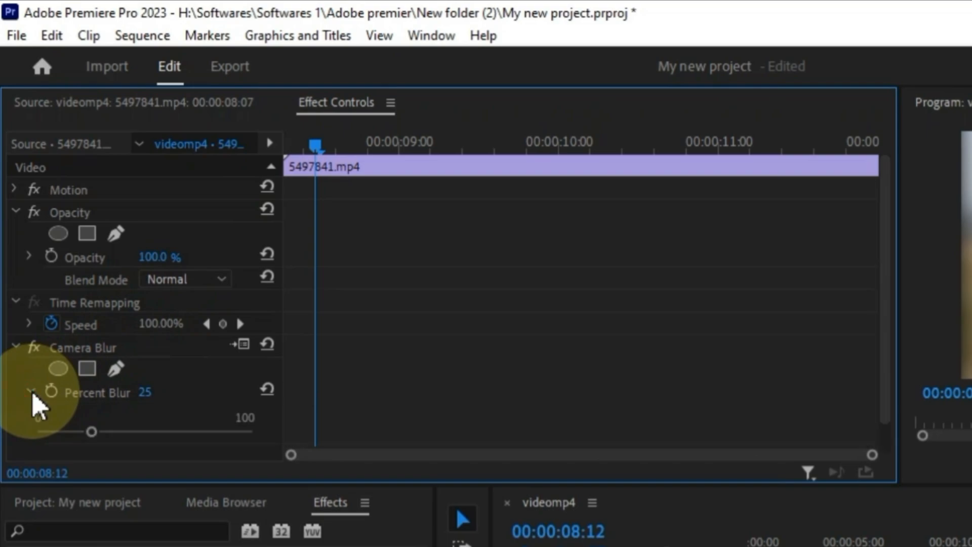
mouse_move(91, 431)
left_mouse_down()
mouse_move(48, 438)
mouse_move(98, 433)
left_mouse_up()
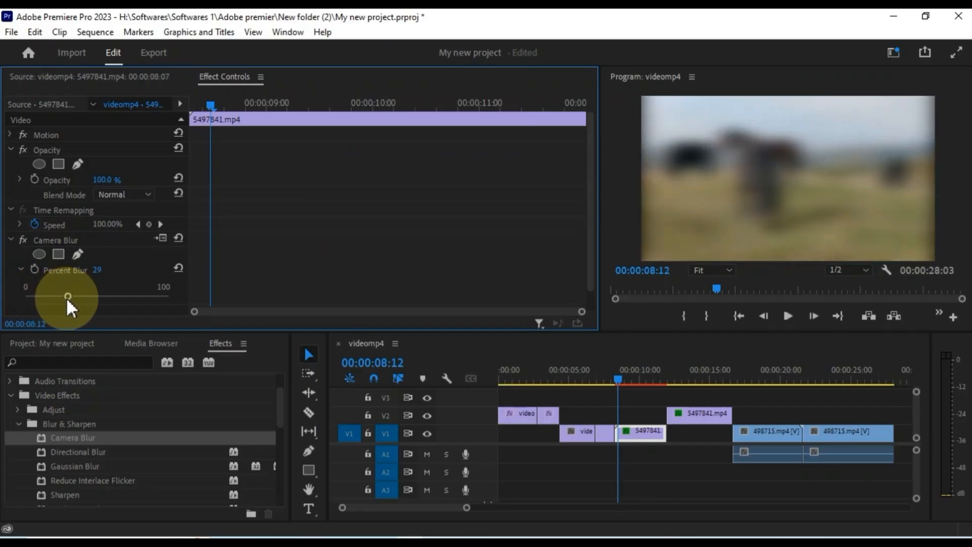
- Keyframe Percent Blur at 29 near 08:07 and at 0 at 00:00:09:21
left_click(35, 269)
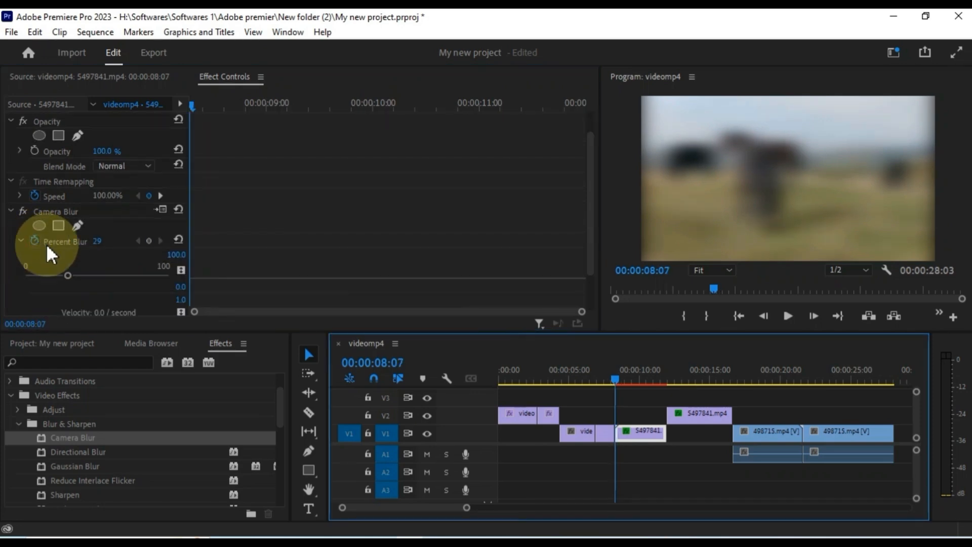
left_click(148, 238)
left_click_drag(191, 240, 194, 242)
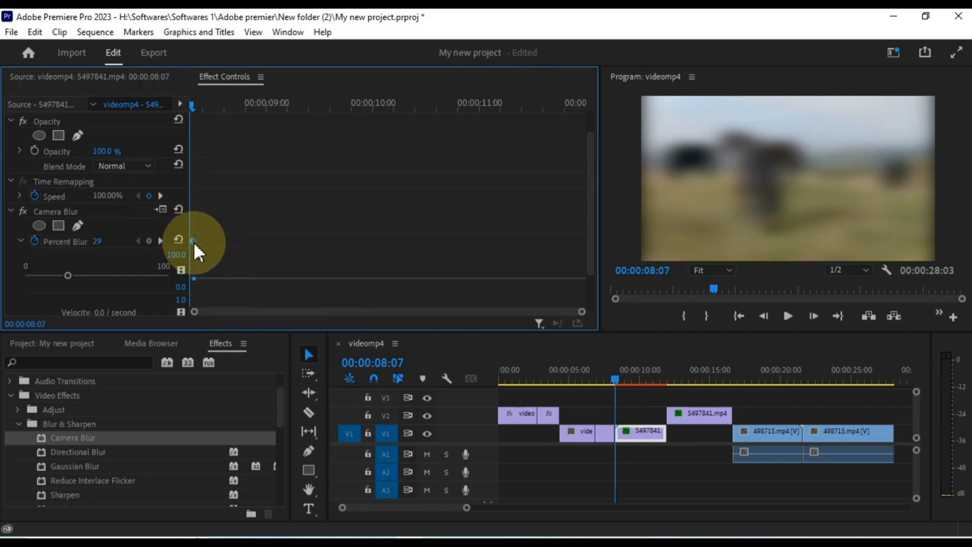
left_click_drag(616, 378, 638, 385)
left_click(375, 246)
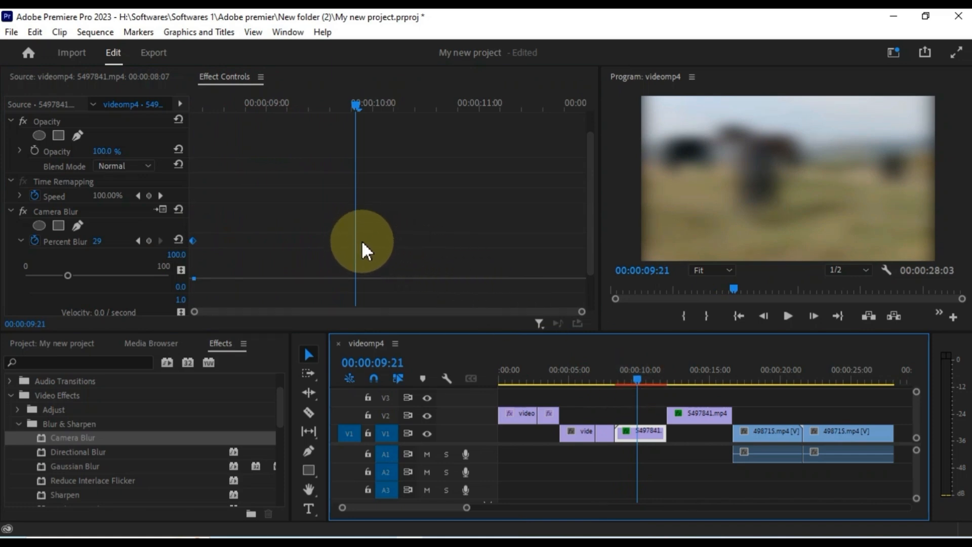
left_click(149, 241)
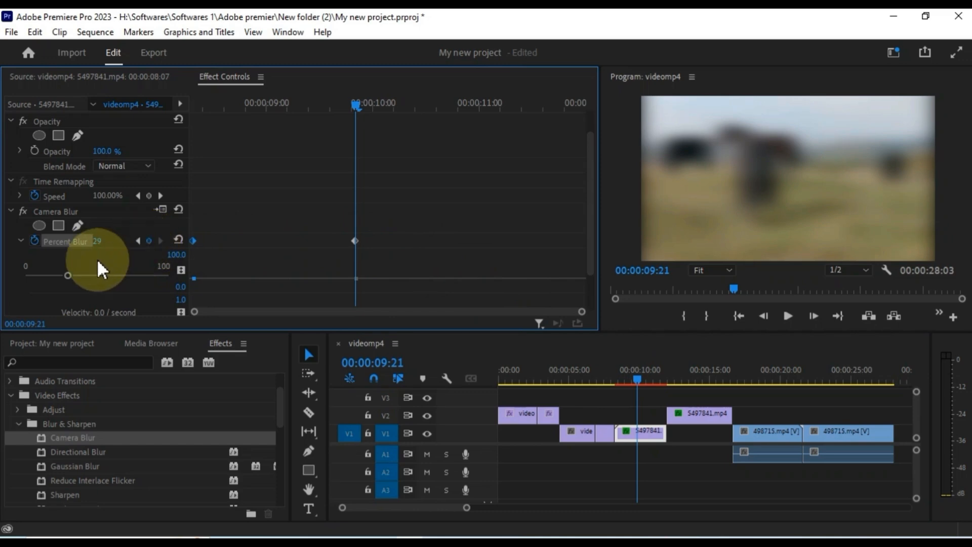
left_click_drag(66, 273, 18, 275)
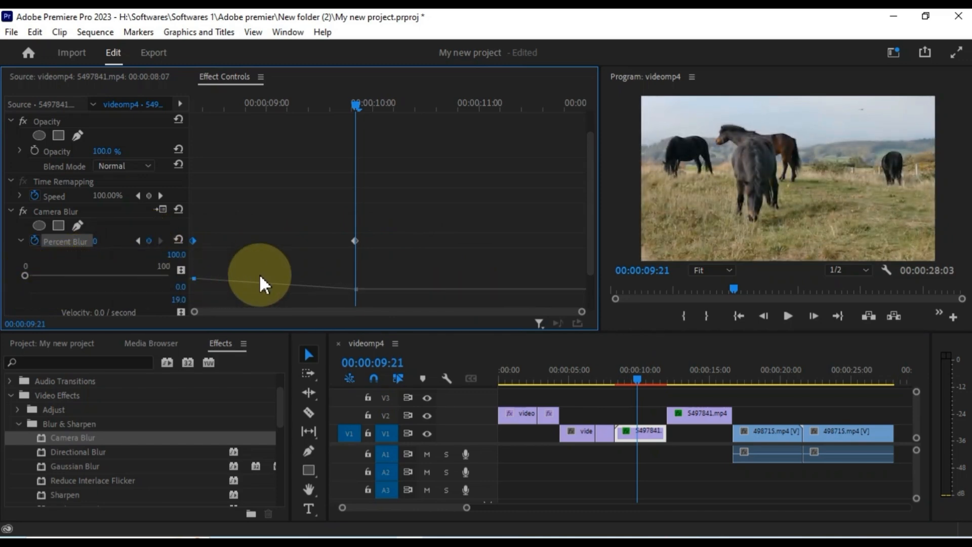
left_click_drag(357, 290, 356, 284)
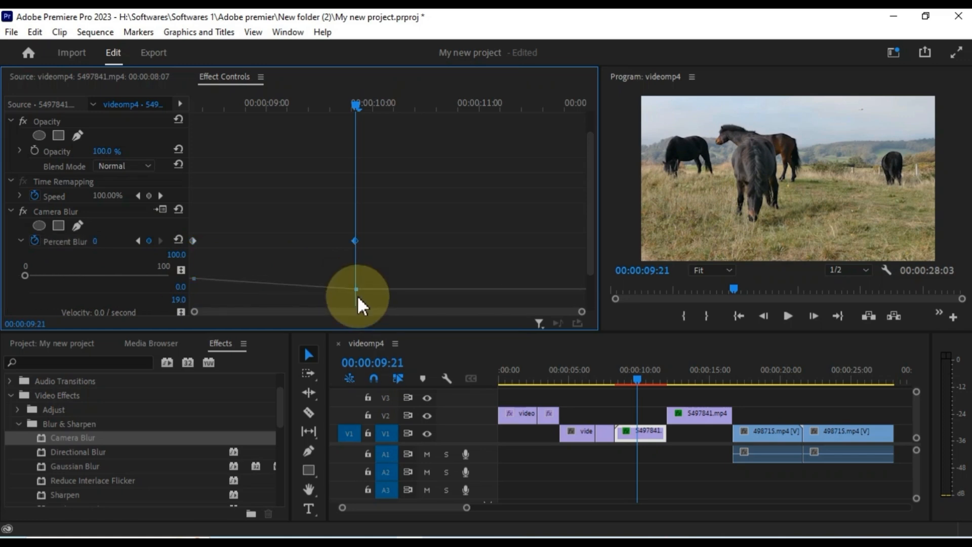
- Play back the horse clip twice to check the blur clearing into focus
left_click_drag(355, 105, 168, 228)
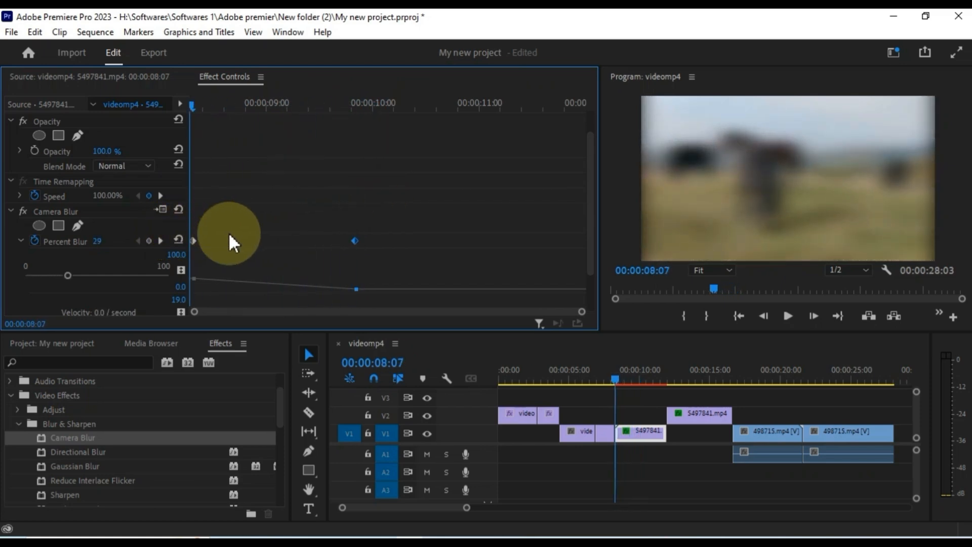
left_click(786, 316)
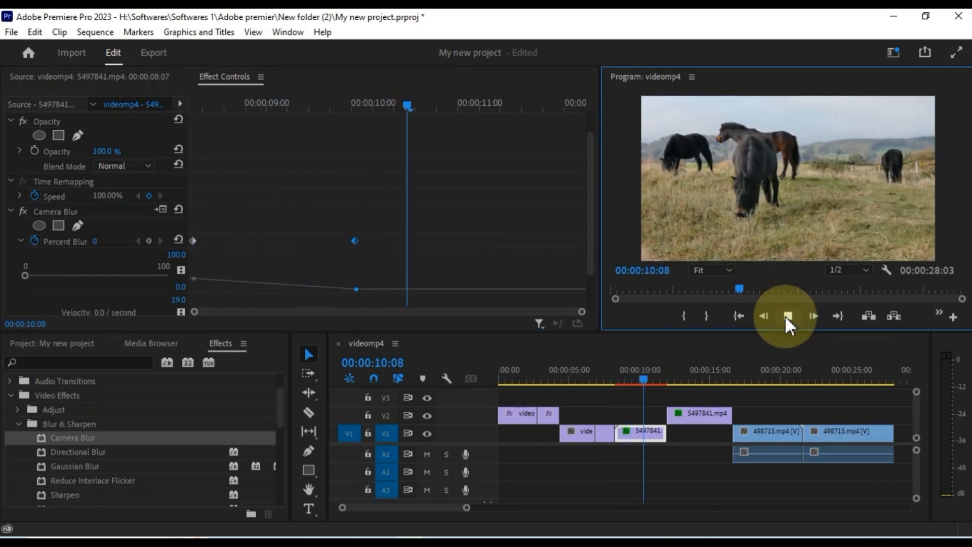
left_click(784, 315)
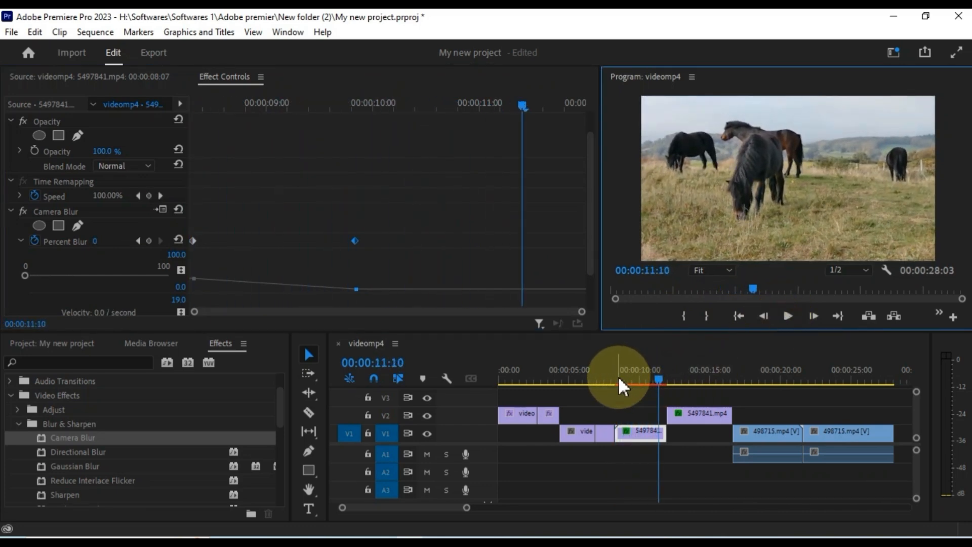
left_click(615, 377)
left_click(787, 314)
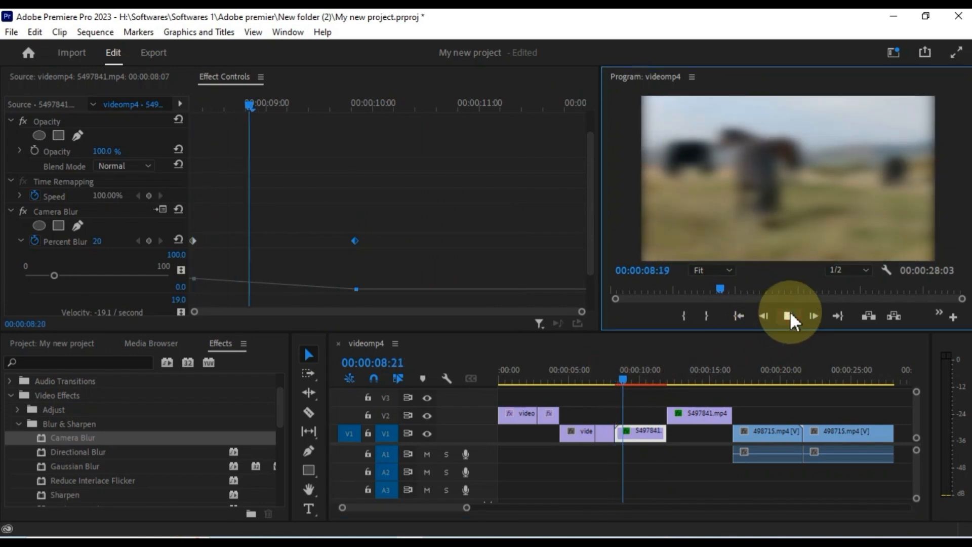
left_click(787, 315)
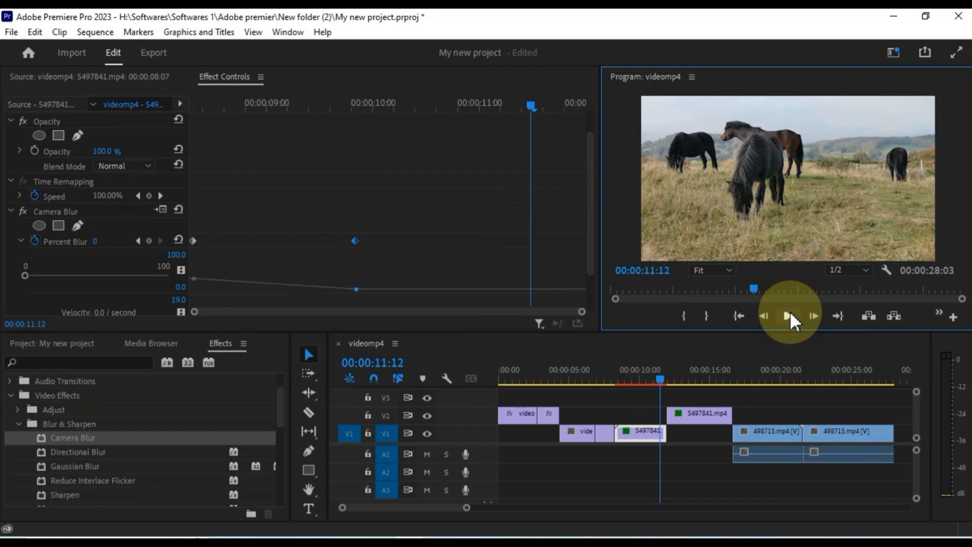
- Apply Color Emboss from the Stylize group to the 498715.mp4 clip and scrub to preview
left_click(21, 424)
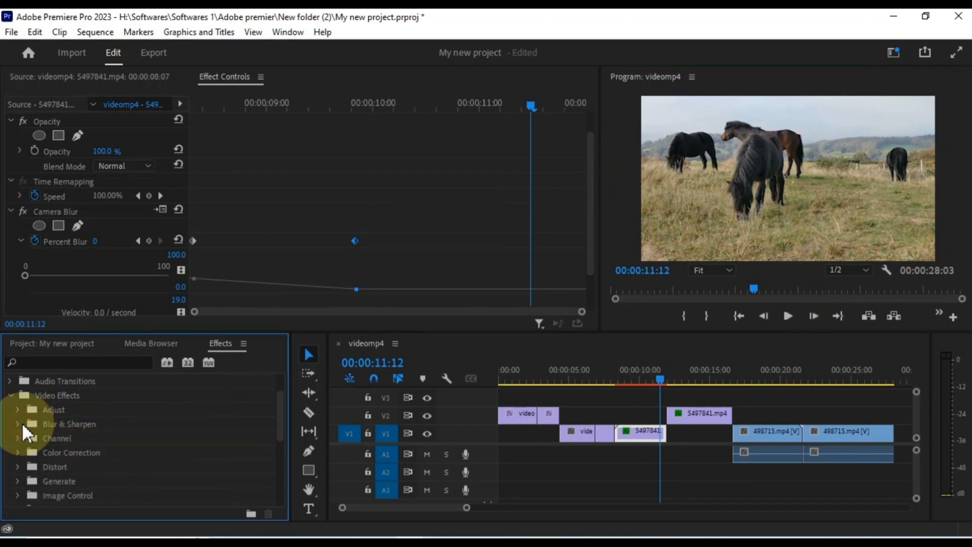
scroll(64, 463, "down", 1)
scroll(65, 463, "down", 1)
scroll(64, 463, "down", 1)
scroll(65, 463, "down", 1)
left_click(18, 480)
scroll(81, 477, "down", 1)
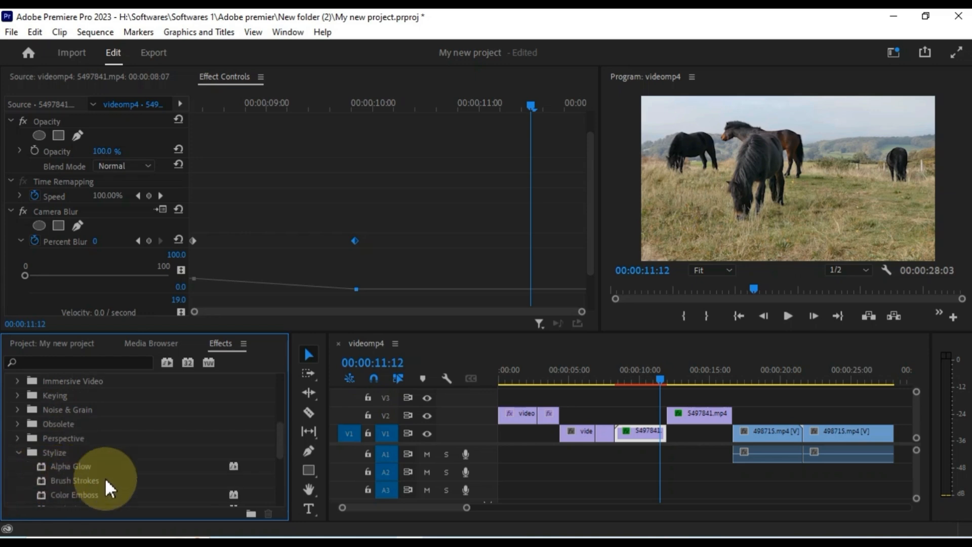
scroll(102, 487, "down", 1)
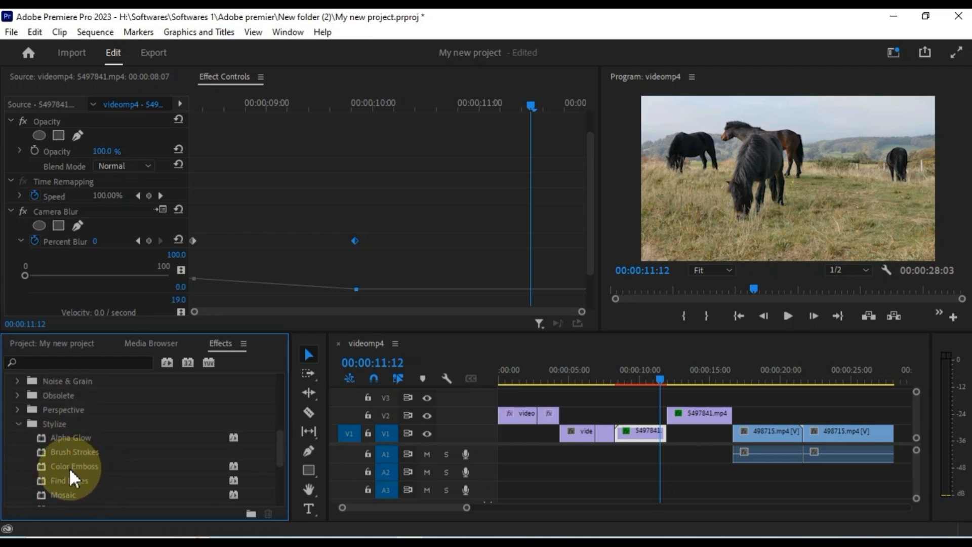
scroll(70, 473, "down", 1)
left_click_drag(63, 450, 764, 433)
left_click(751, 377)
mouse_move(752, 375)
left_mouse_down()
mouse_move(777, 382)
mouse_move(767, 384)
left_mouse_up()
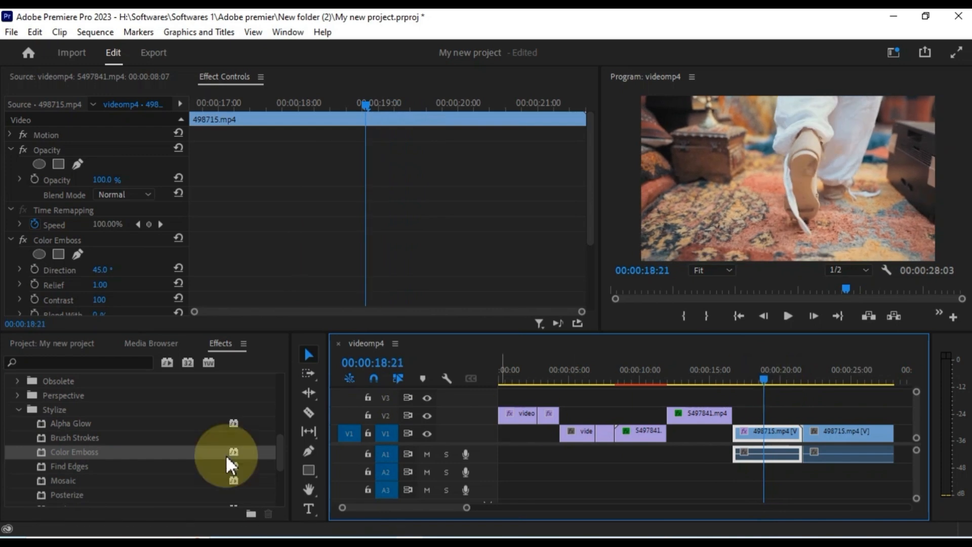
- Add Posterize to the same 498715.mp4 clip and scrub to check the look
scroll(84, 474, "down", 1)
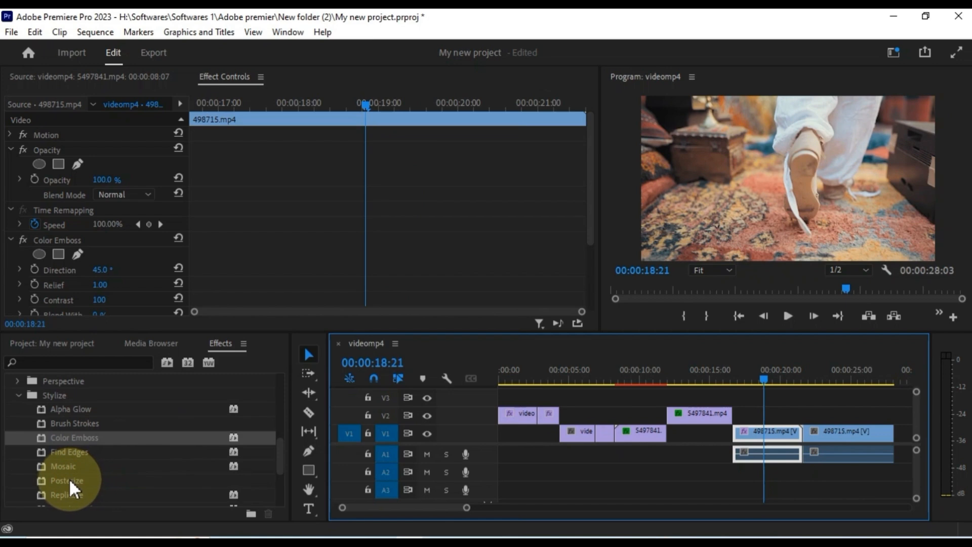
left_click_drag(66, 478, 763, 431)
left_click(776, 381)
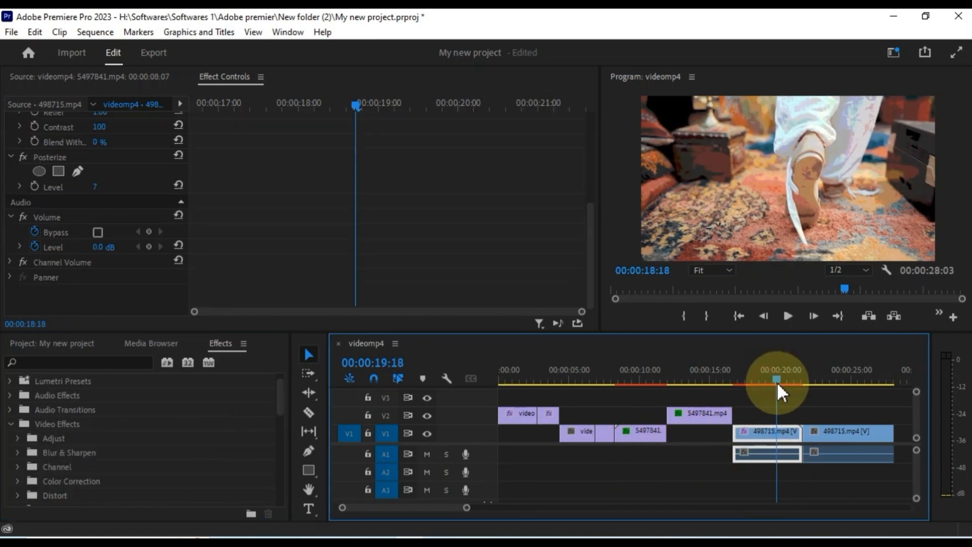
left_click_drag(776, 381, 699, 412)
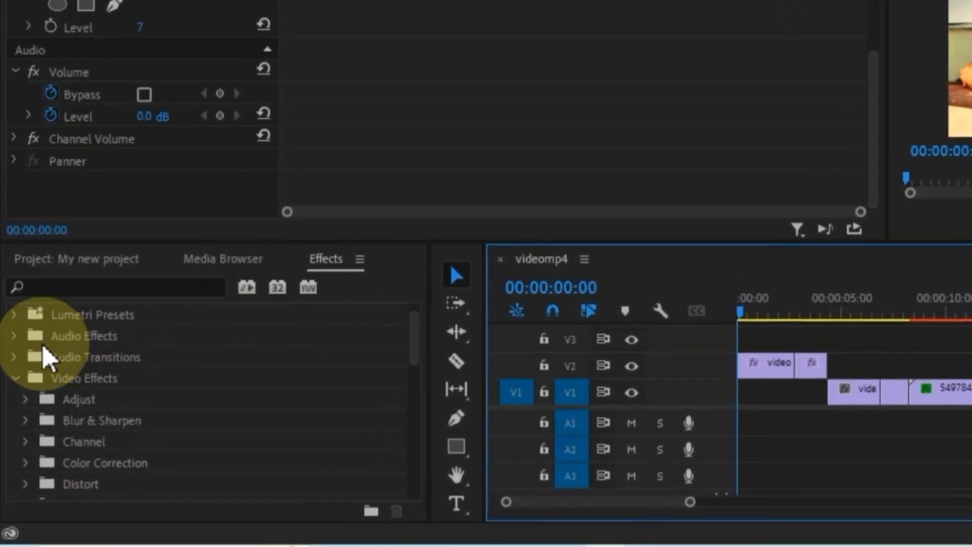
- Drop the Push transition from Video Transitions > Slide onto the V2 edit point
left_click(15, 378)
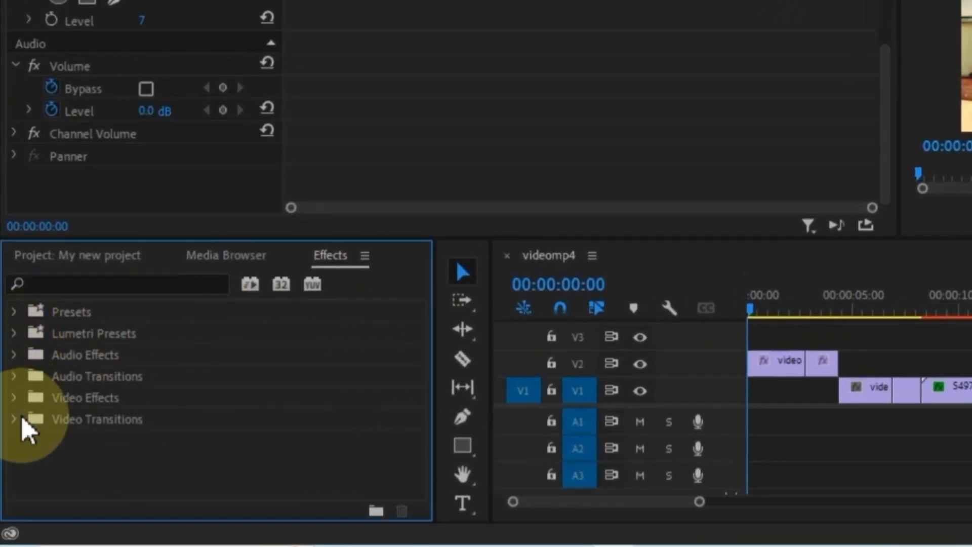
left_click(19, 424)
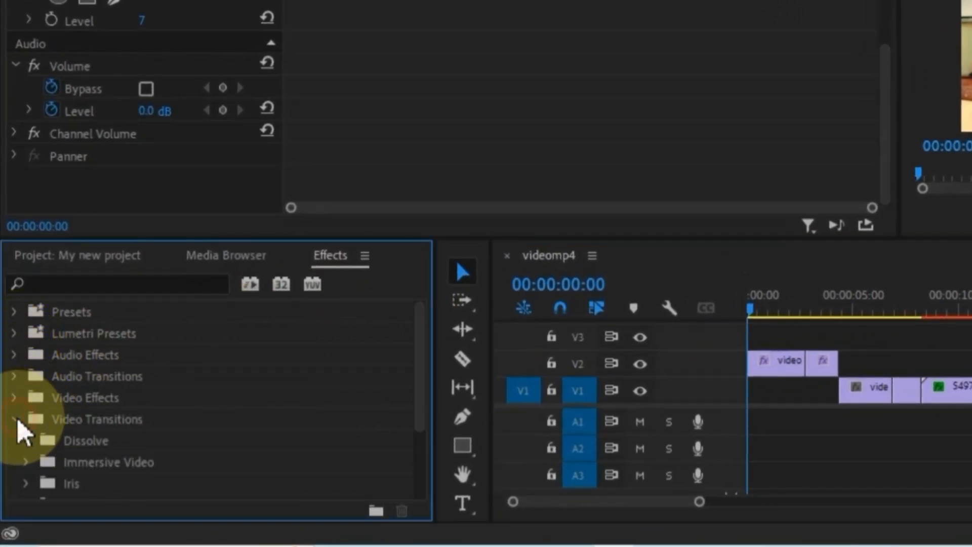
scroll(70, 444, "down", 2)
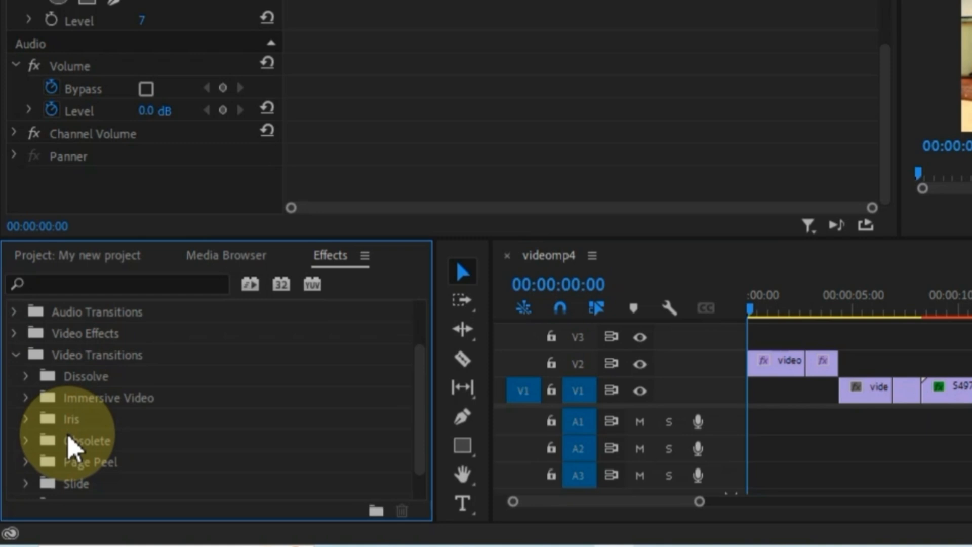
scroll(69, 440, "down", 1)
left_click(28, 357)
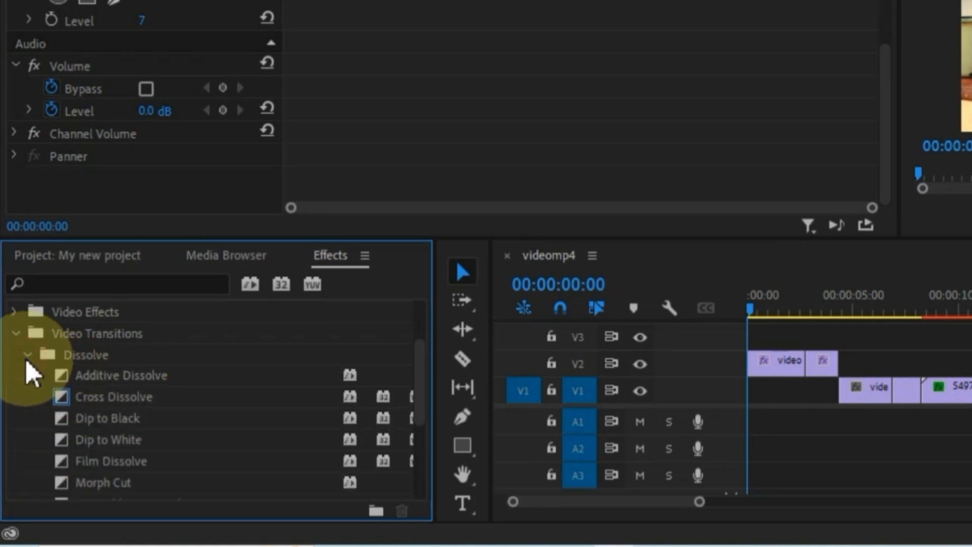
left_click(27, 356)
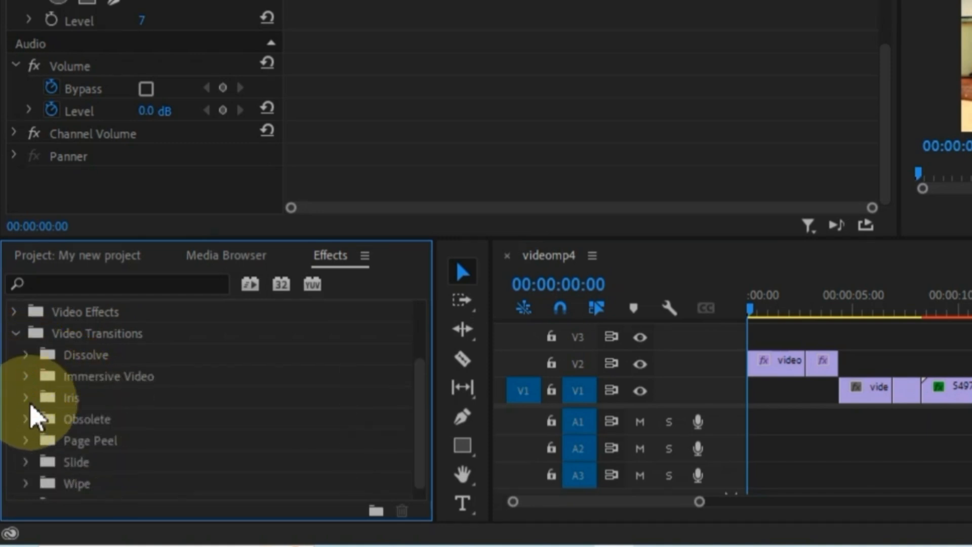
left_click(27, 461)
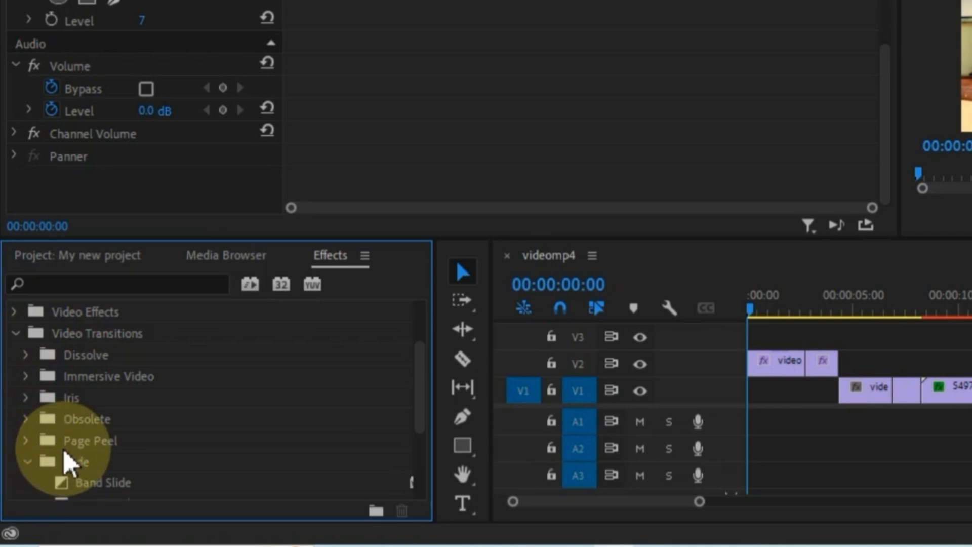
scroll(70, 461, "down", 3)
left_click(91, 419)
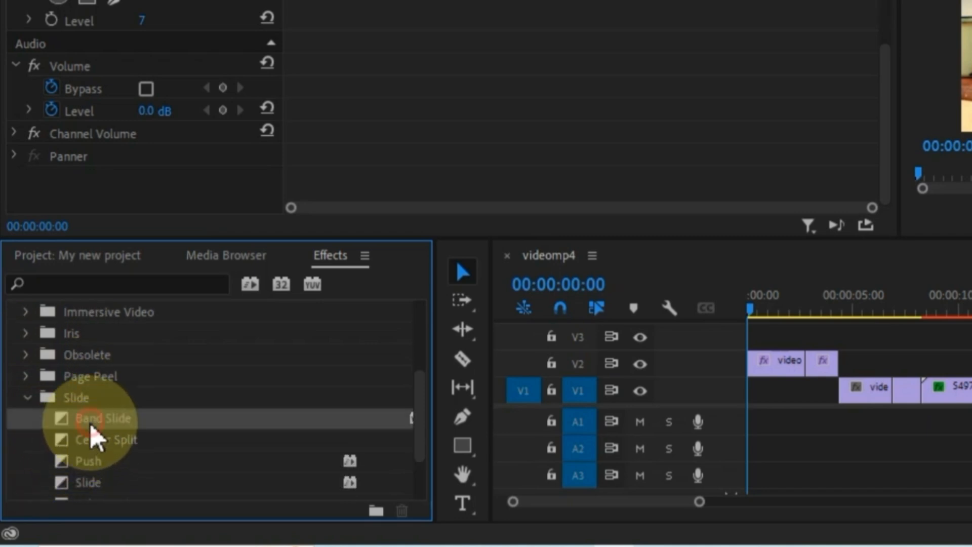
scroll(76, 425, "down", 1)
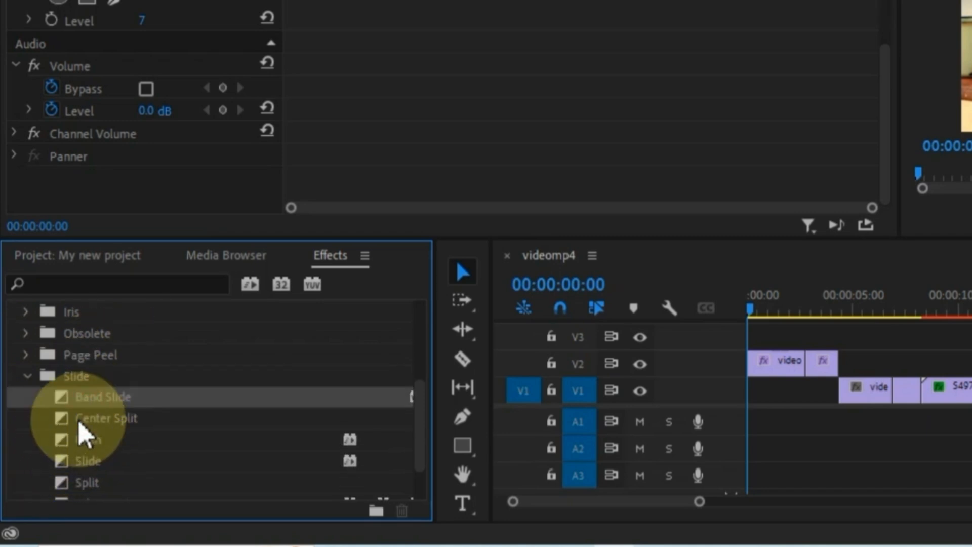
left_click(80, 440)
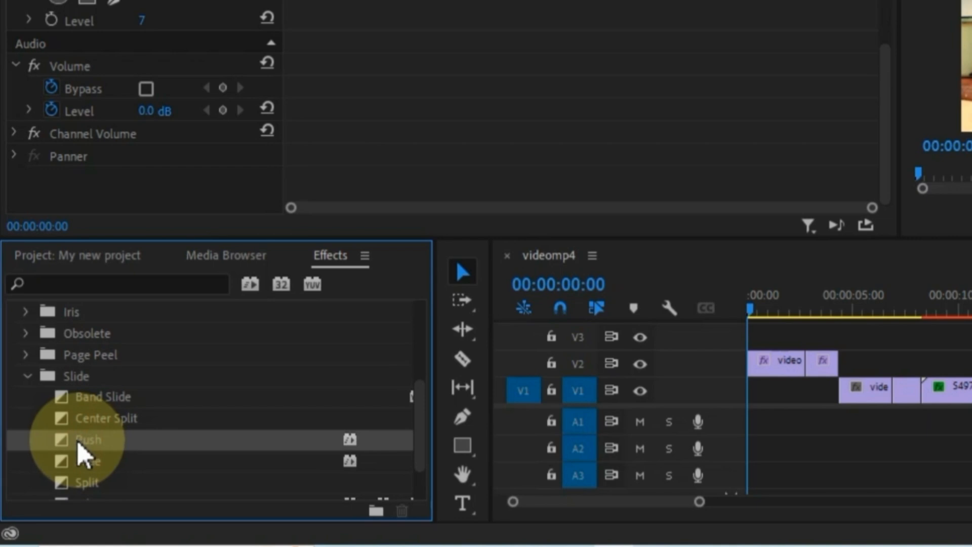
left_click_drag(81, 453, 804, 364)
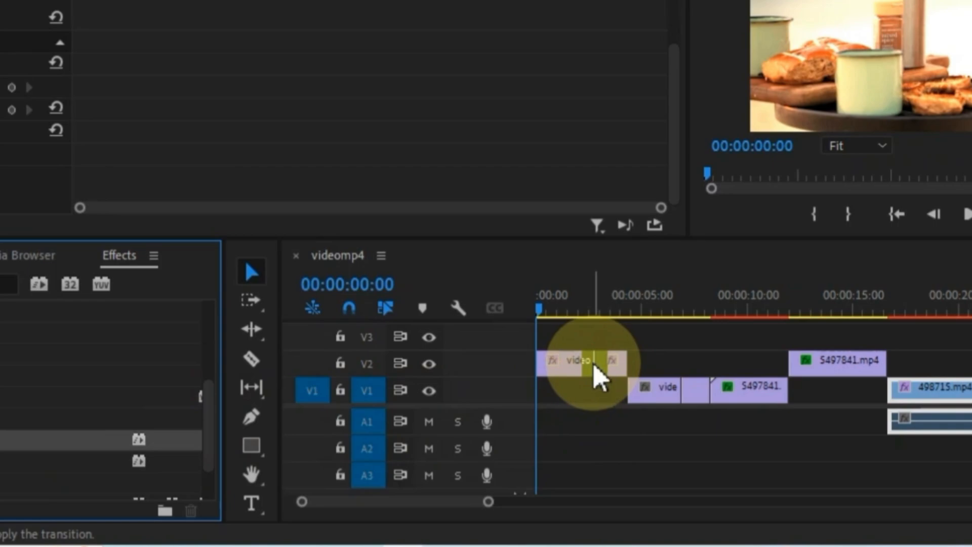
left_click_drag(593, 361, 592, 361)
- Preview the Push transition, then drag Split onto the early V1 edit point
left_click(580, 306)
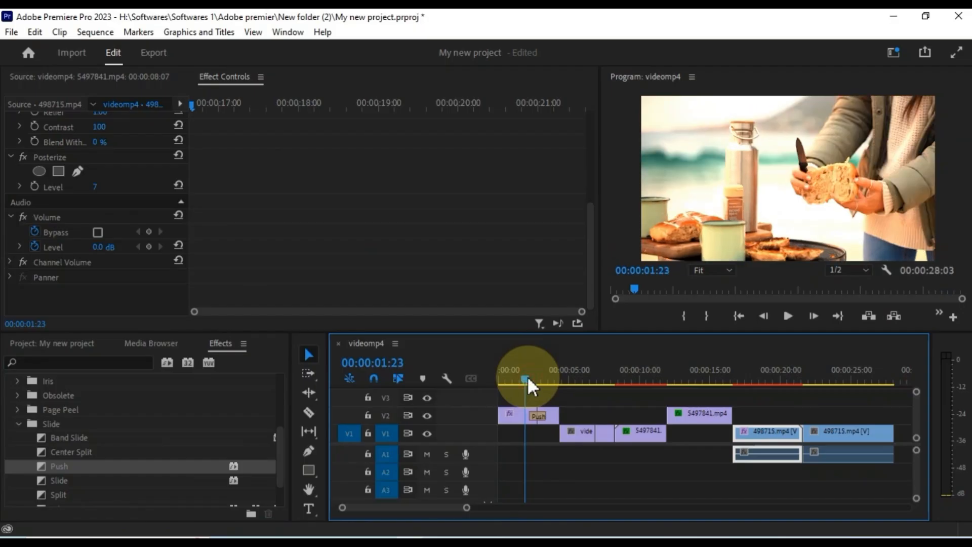
mouse_move(528, 376)
left_mouse_down()
mouse_move(548, 375)
mouse_move(513, 389)
left_mouse_up()
left_click(786, 316)
key("ctrl+d")
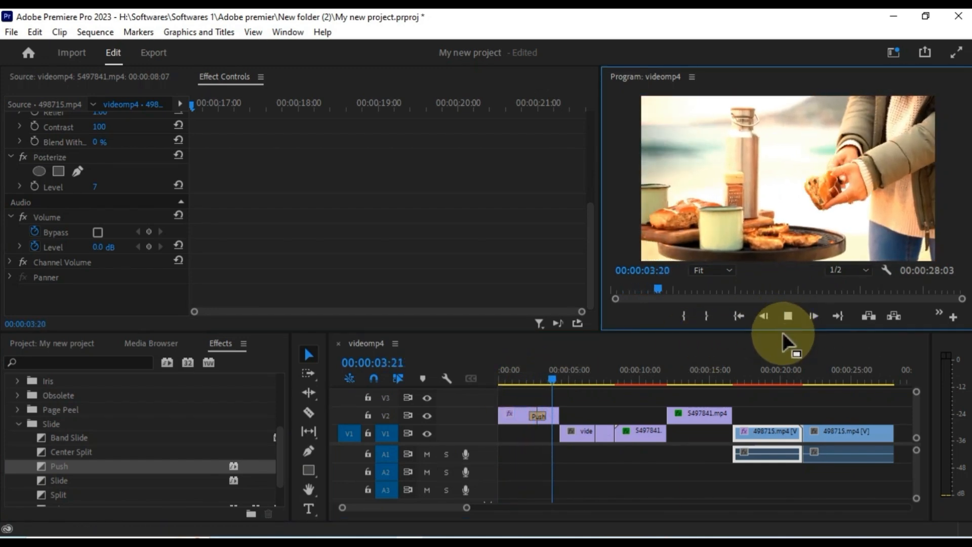
left_click(574, 381)
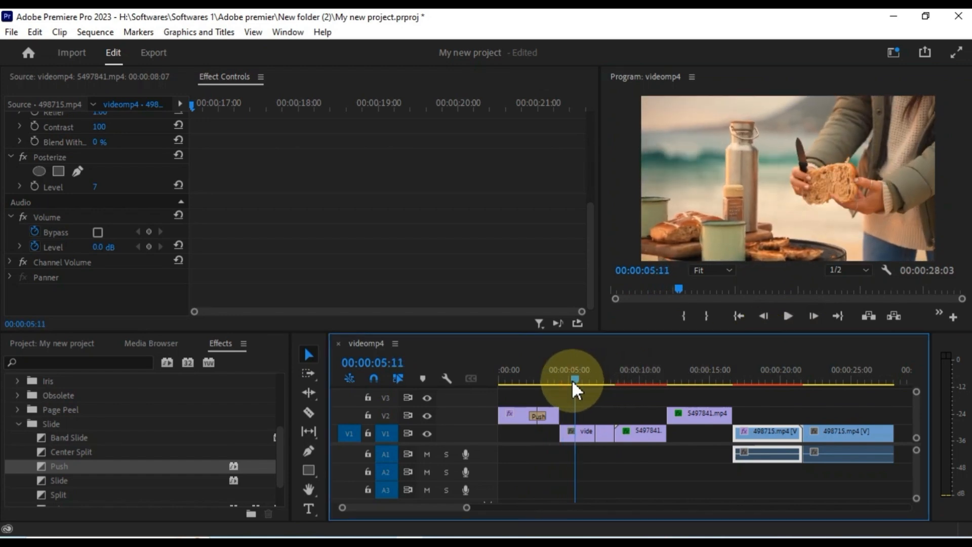
scroll(94, 462, "down", 2)
left_click_drag(57, 470, 587, 446)
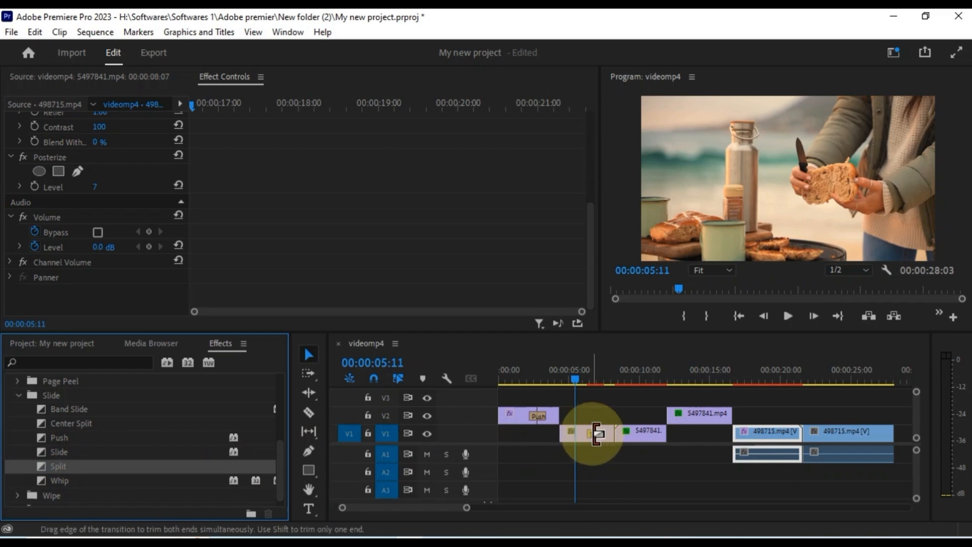
- Move 5497841.mp4 from V2 onto V1, then try an Iris Box transition at the V1 cut and delete it
left_click(787, 315)
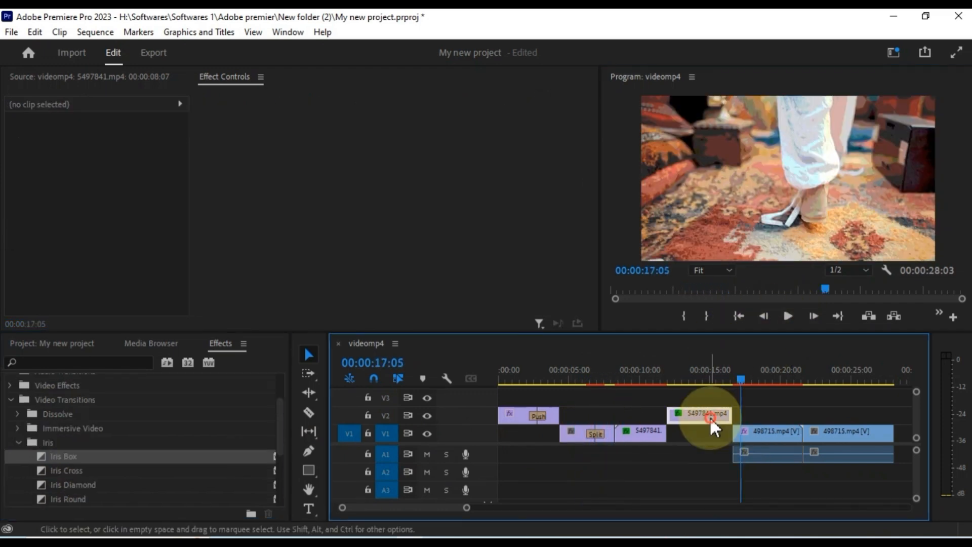
left_click_drag(709, 417, 710, 430)
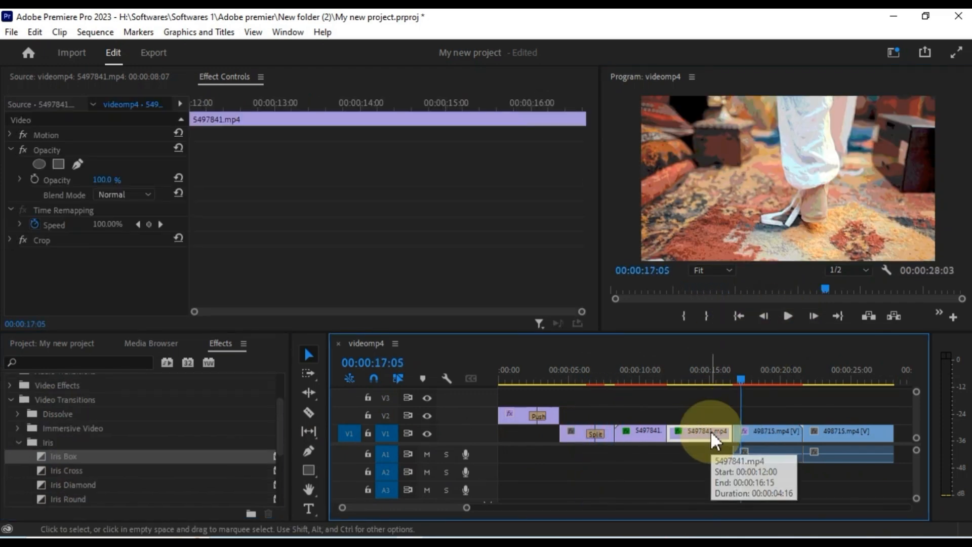
left_click(690, 375)
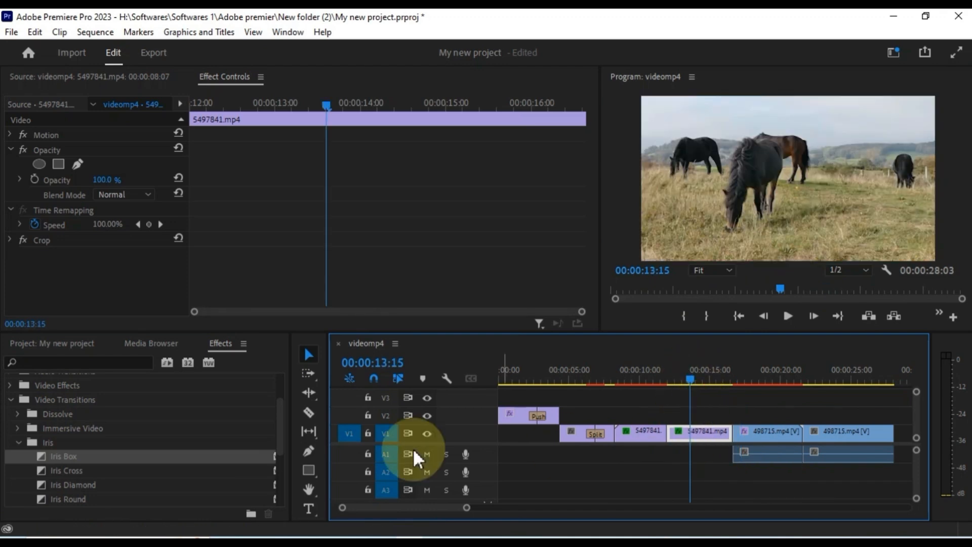
left_click_drag(54, 462, 661, 434)
left_click(658, 378)
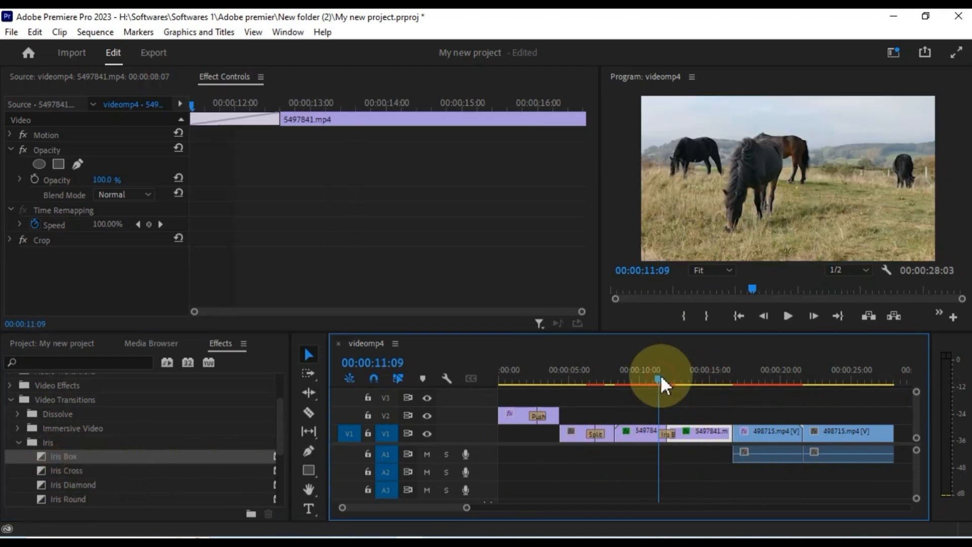
mouse_move(658, 377)
left_mouse_down()
mouse_move(650, 375)
mouse_move(657, 379)
left_mouse_up()
key("space")
left_click(666, 435)
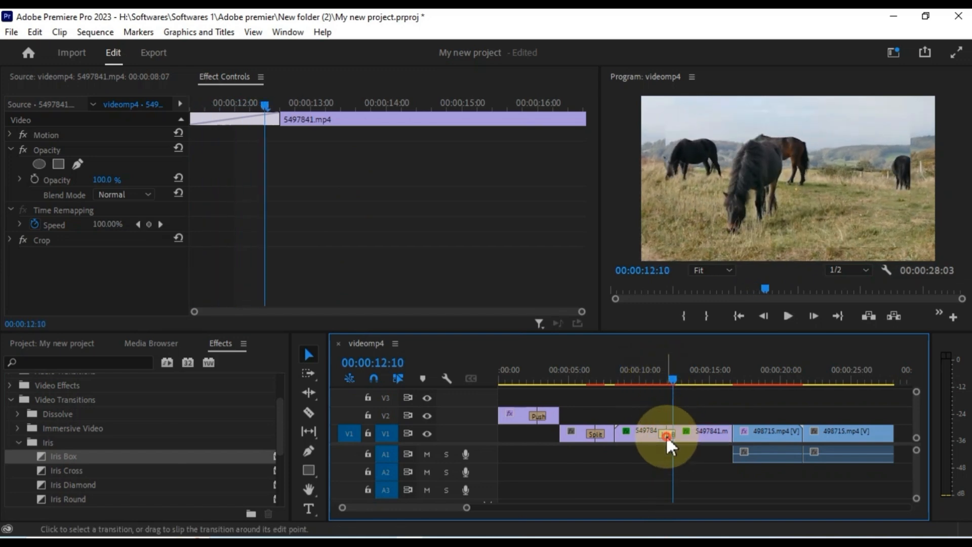
key("Delete")
- Add an Additive Dissolve at the V1 cut and play it back
left_click(20, 415)
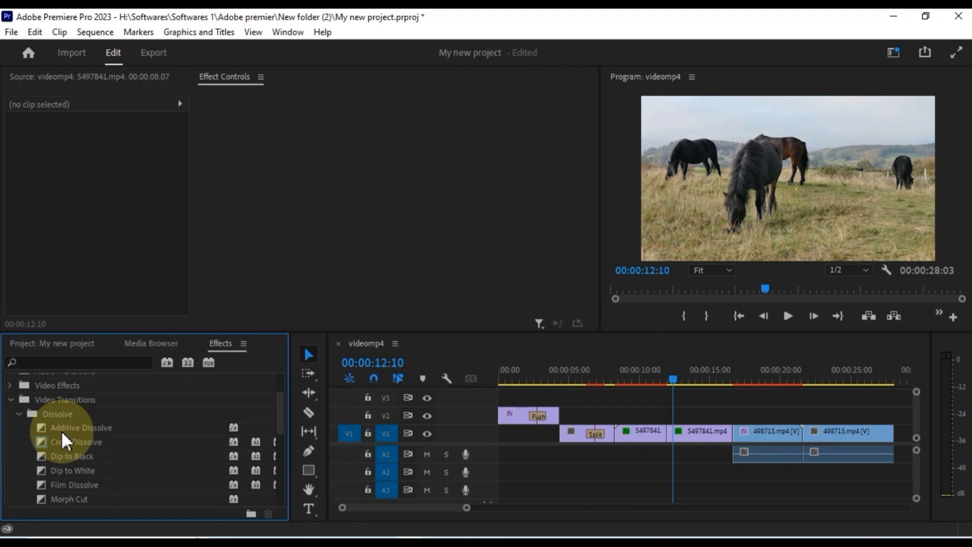
left_click_drag(59, 427, 555, 430)
left_click_drag(739, 431, 736, 432)
left_click(721, 374)
key("space")
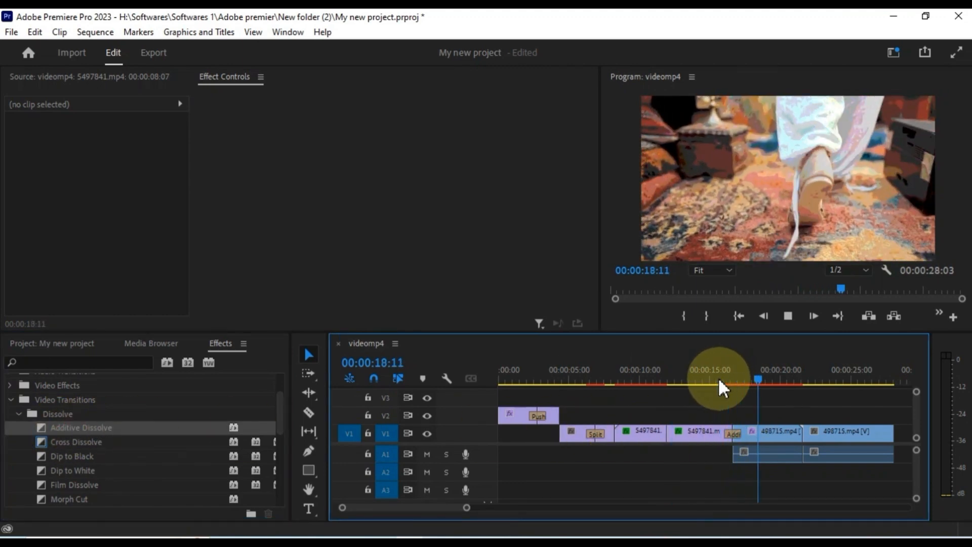
key("space")
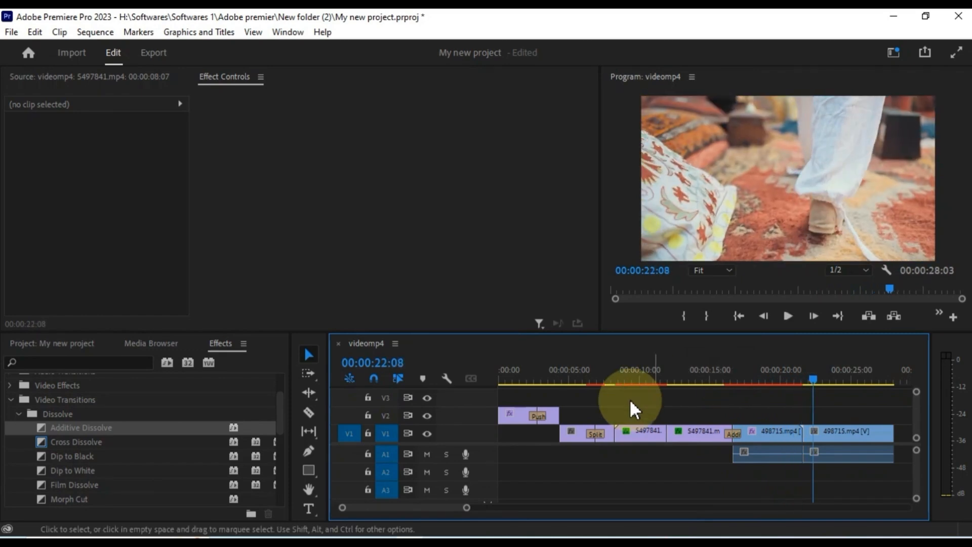
- Add a Film Dissolve between the two 498715.mp4 clips and preview it from about 19:18
left_click_drag(74, 484, 802, 431)
left_click(778, 379)
key("space")
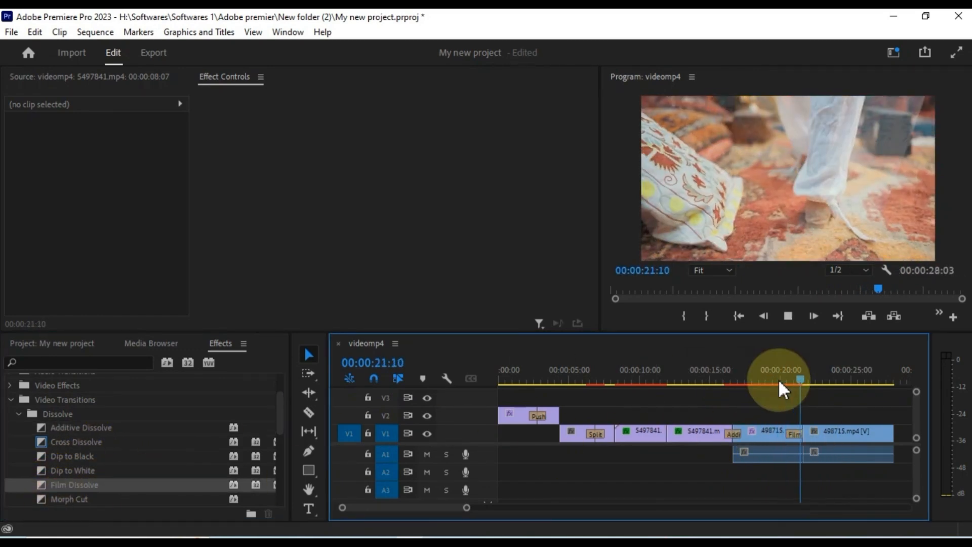
left_click(778, 378)
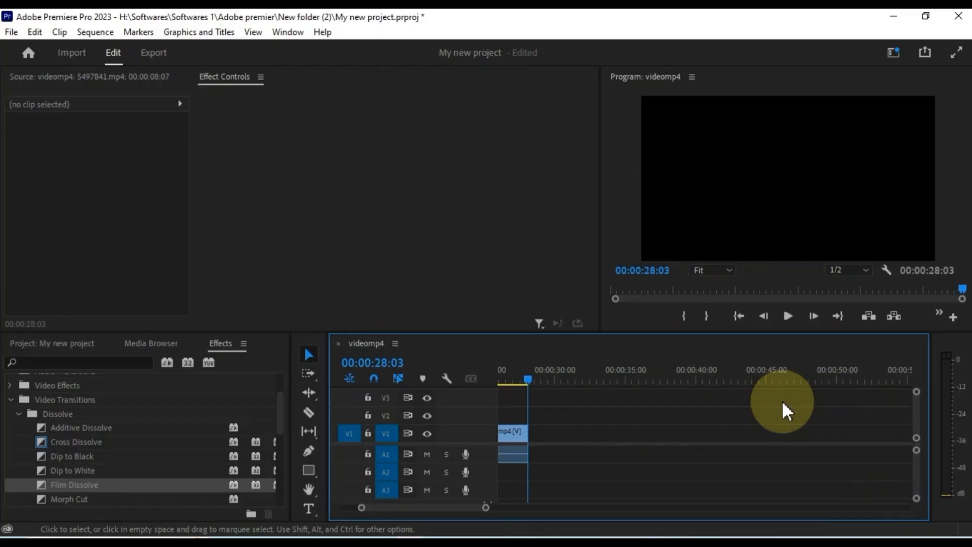
- Reset the panels with Window > Workspaces > Reset to Saved Layout
left_click_drag(481, 507, 455, 509)
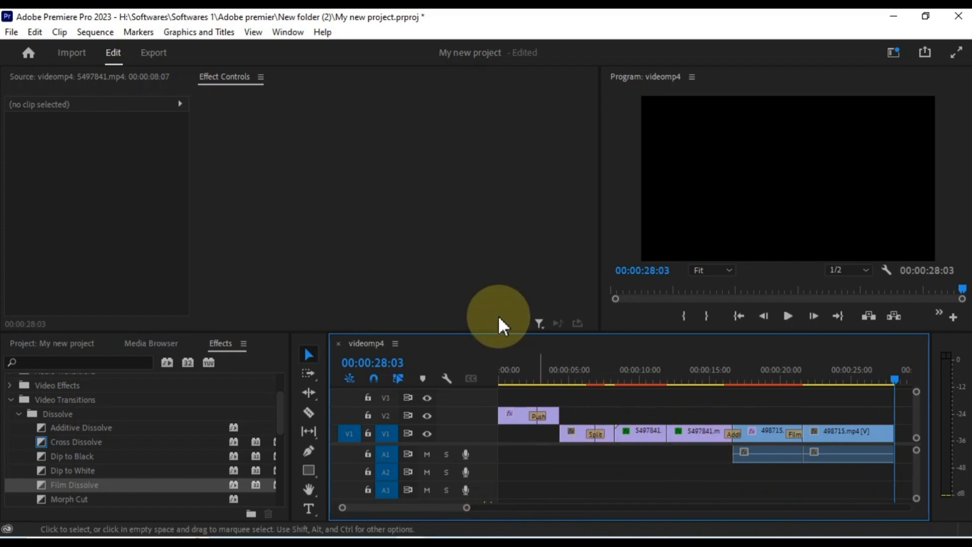
left_click(288, 32)
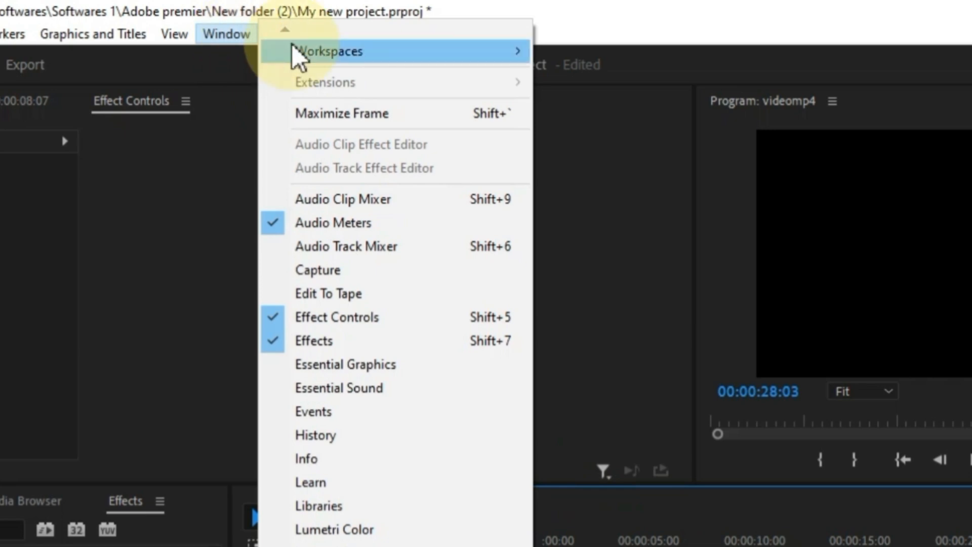
mouse_move(294, 50)
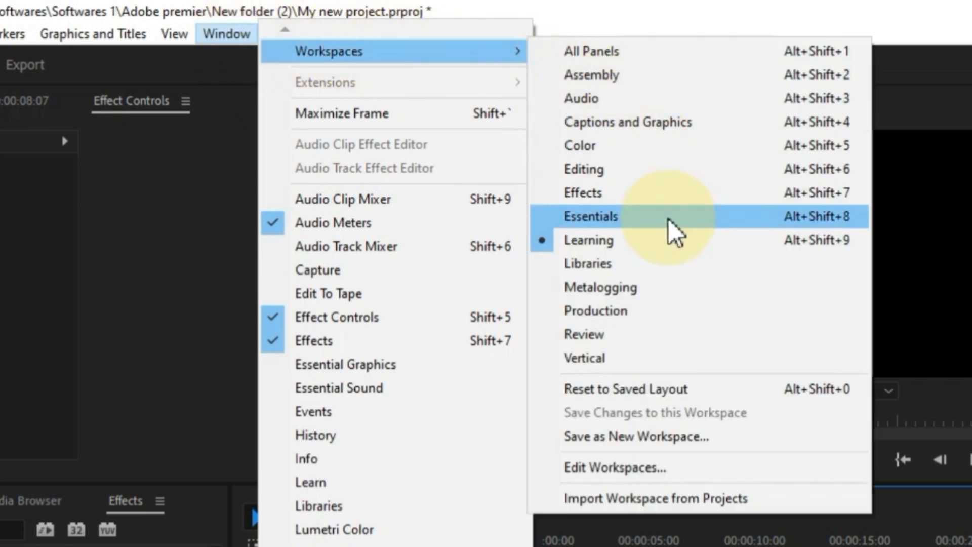
left_click(652, 388)
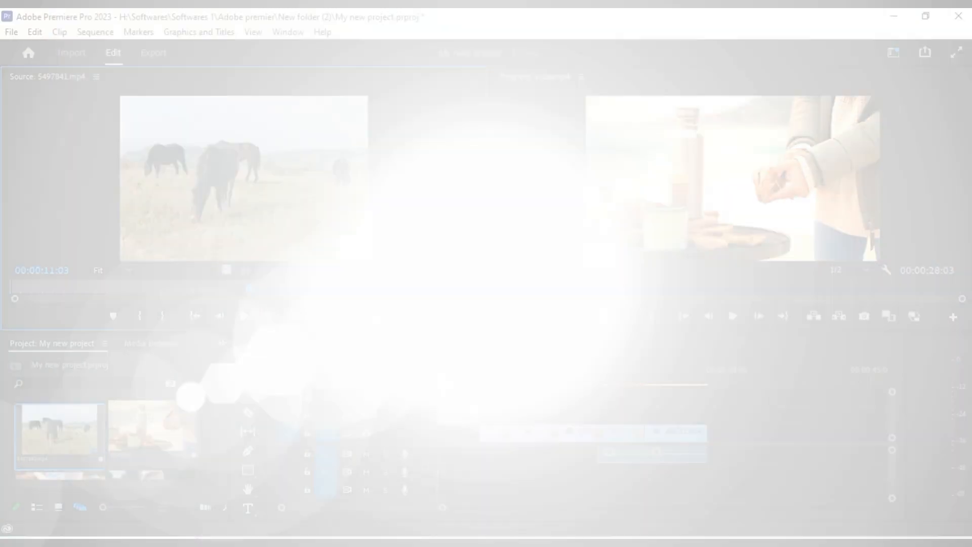
- Use the Type tool to select all of the PREMIER PRO text in the Program monitor
left_click_drag(456, 380, 518, 381)
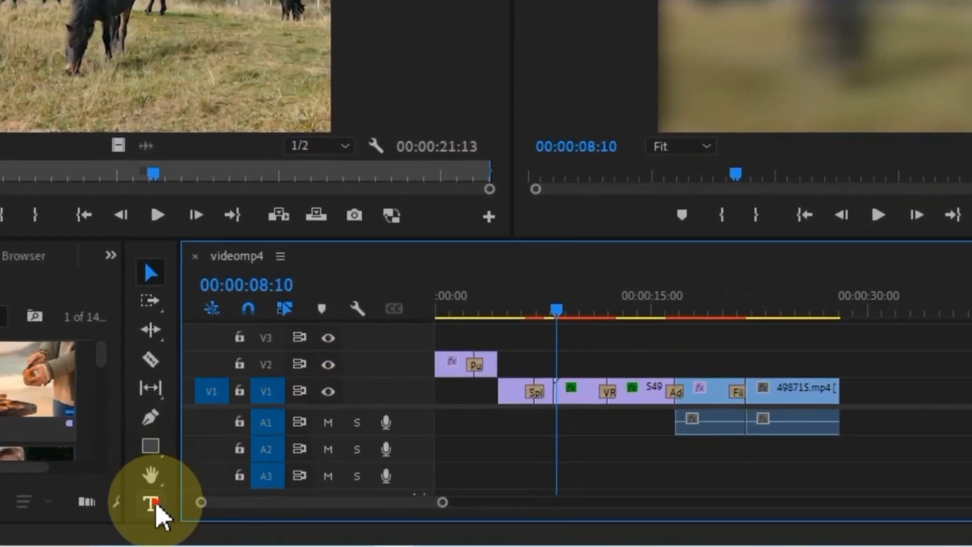
left_click(153, 504)
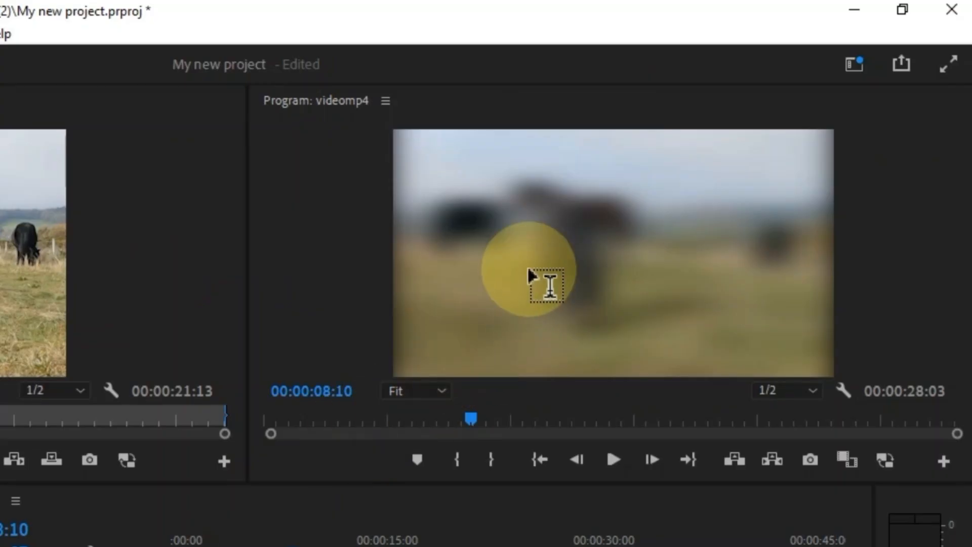
left_click(793, 20)
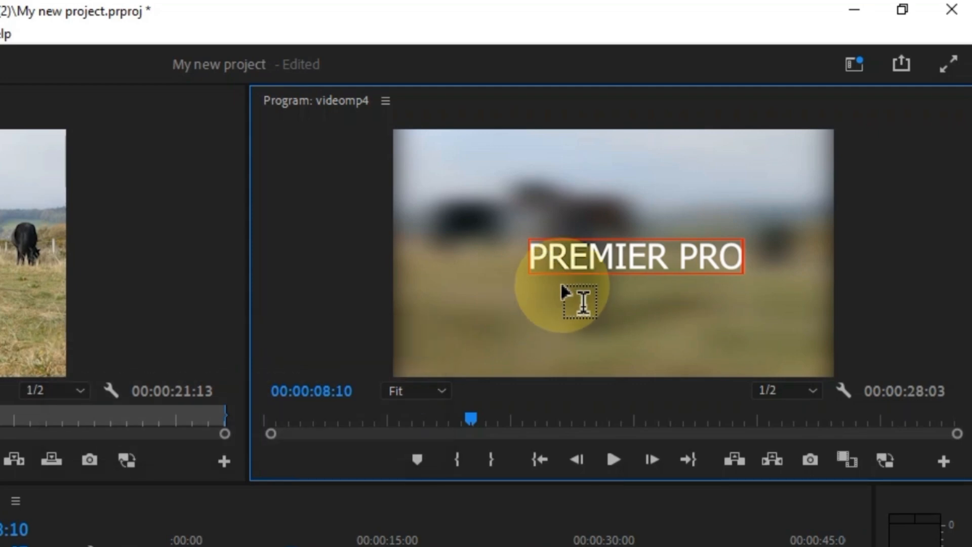
double_click(599, 256)
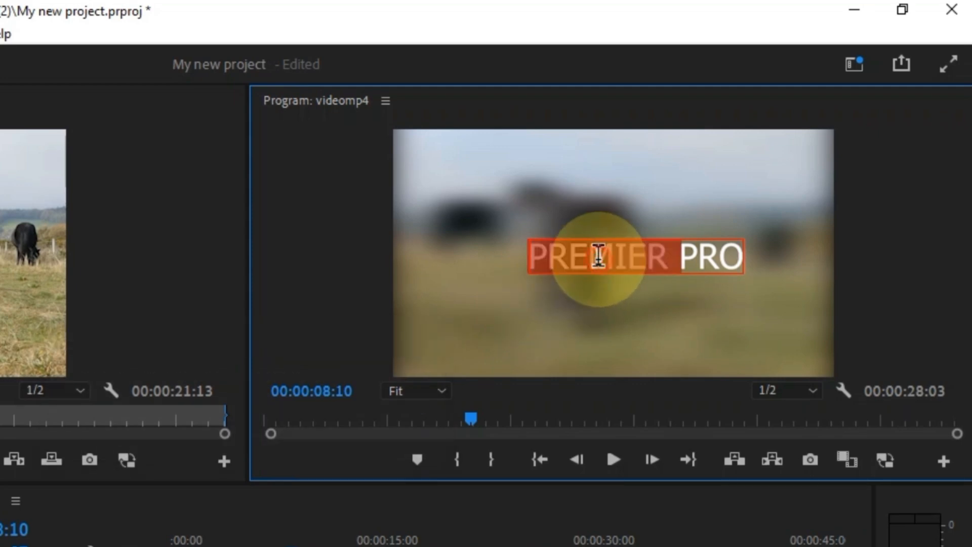
triple_click(599, 256)
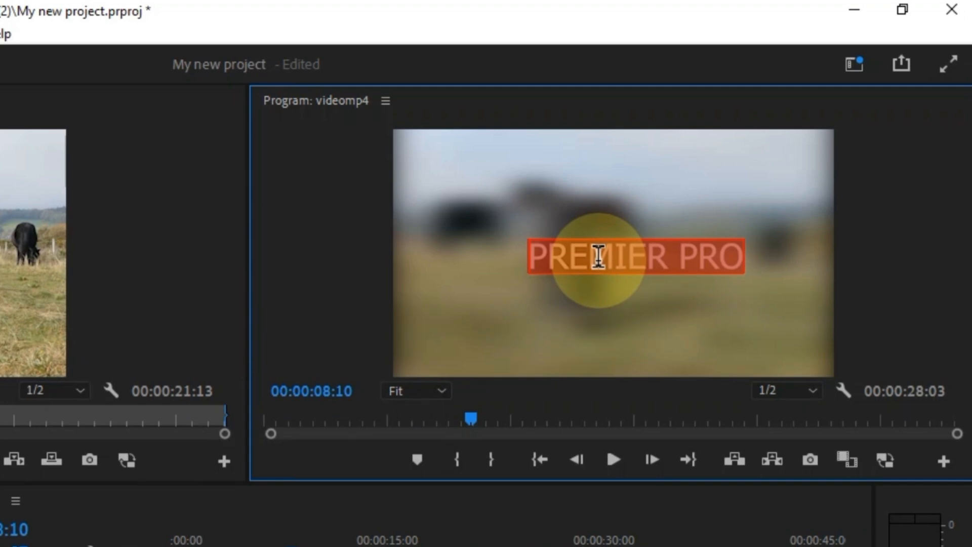
- Set the title font to Skygraze and reduce its size to 59 in Essential Graphics
right_click(590, 259)
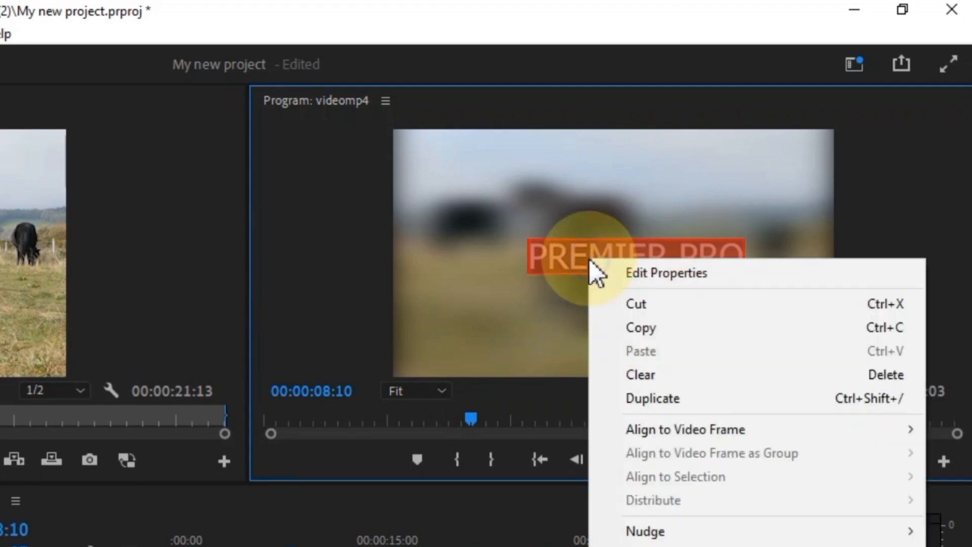
left_click(636, 274)
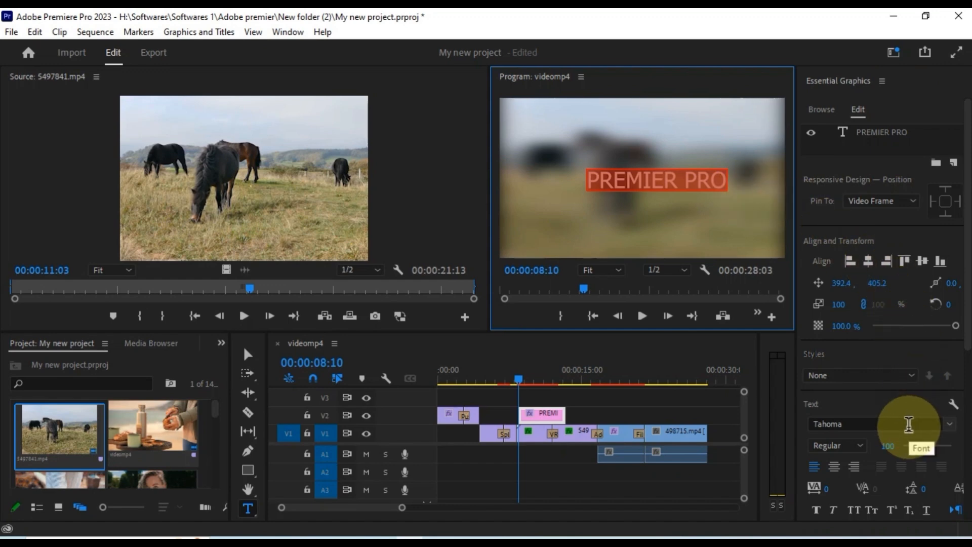
scroll(908, 424, "down", 3)
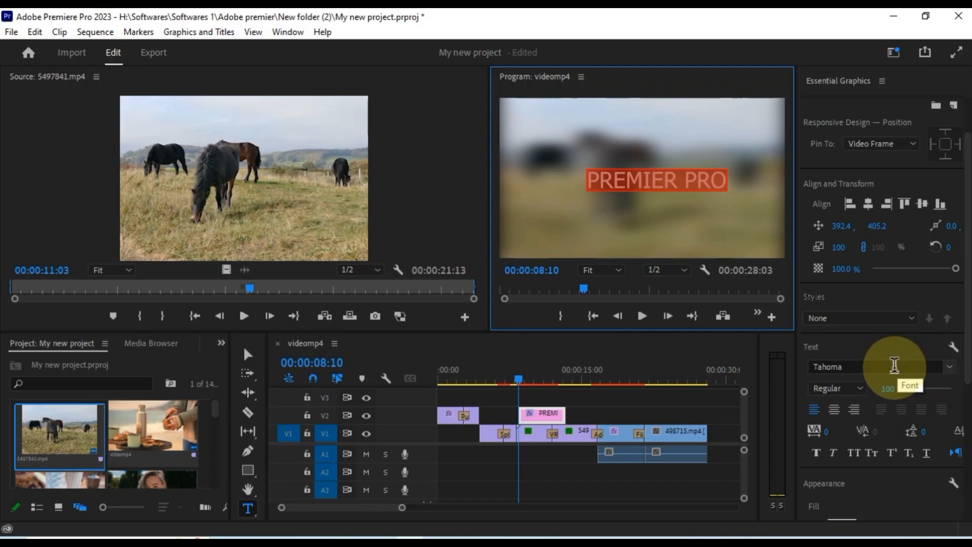
left_click(894, 365)
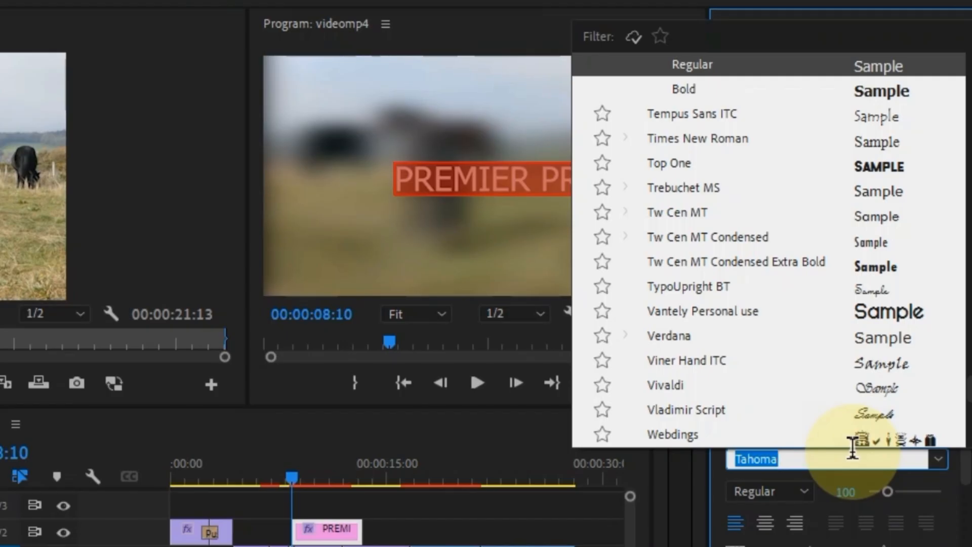
type("Sk")
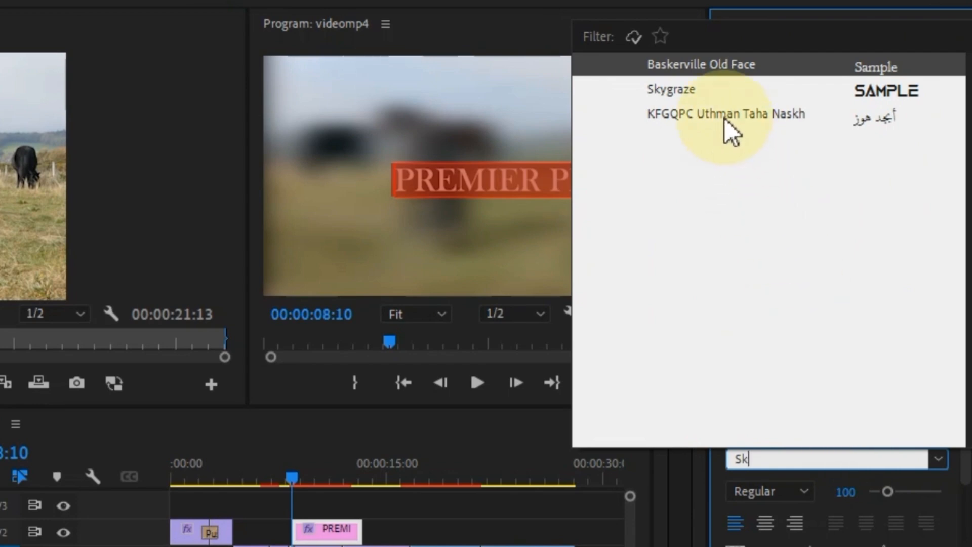
left_click(682, 90)
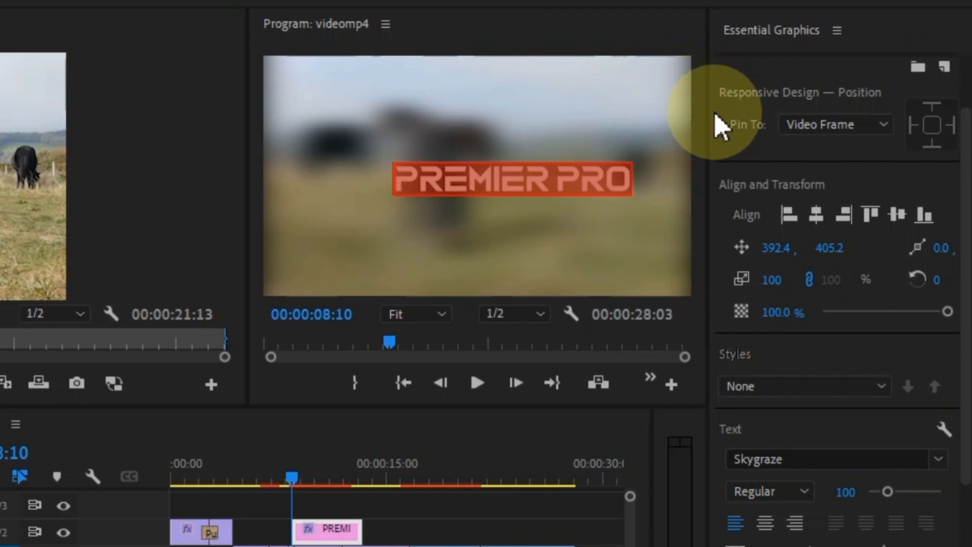
left_click_drag(887, 482, 877, 460)
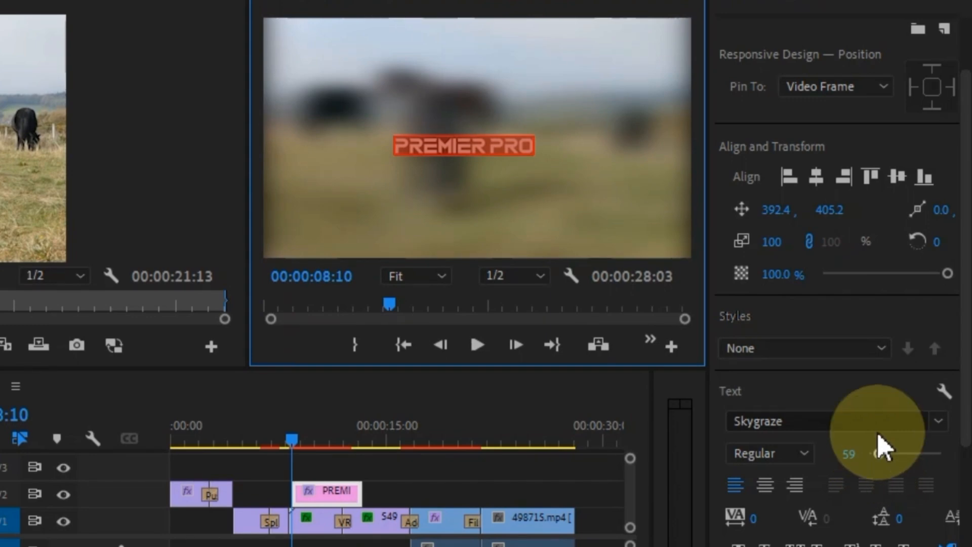
- Centre the title horizontally in the frame after trying left and right alignment
left_click(815, 177)
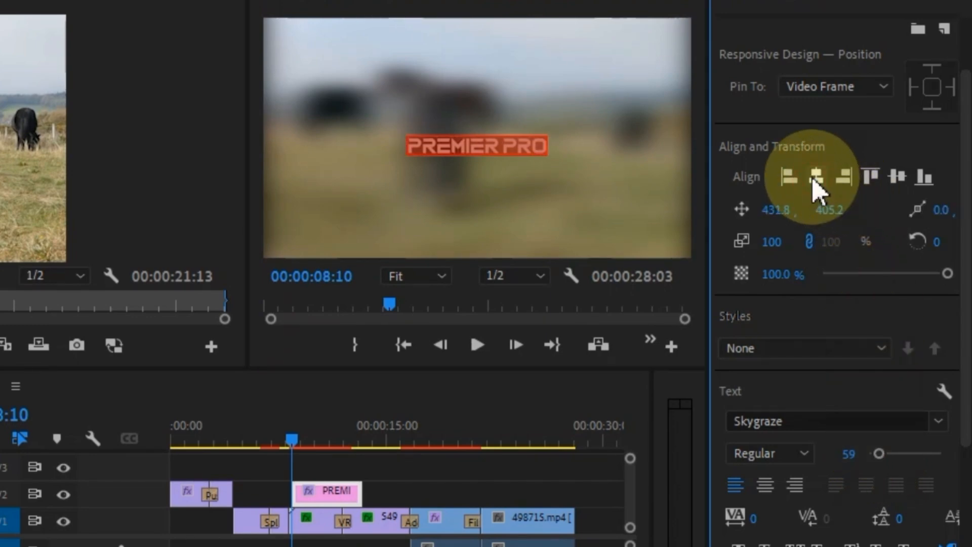
left_click(788, 179)
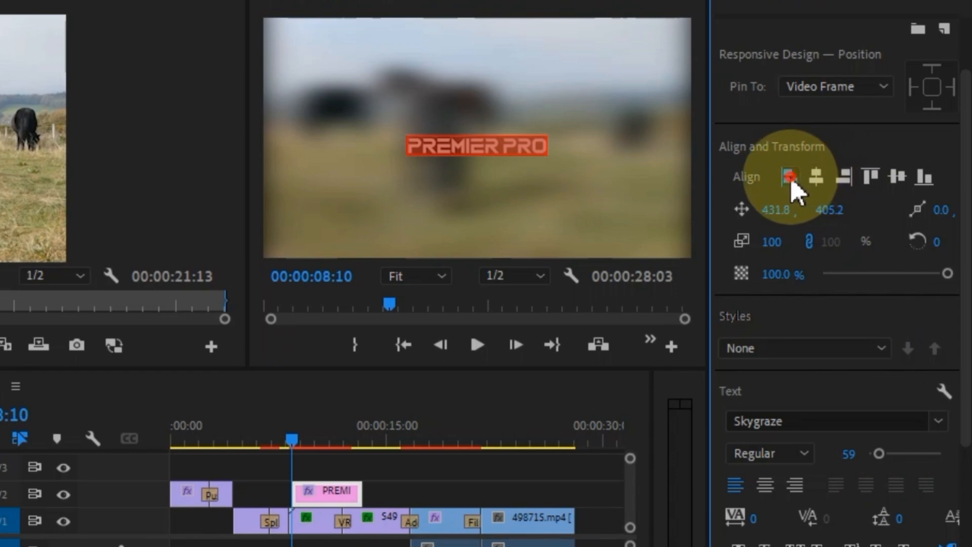
left_click(844, 179)
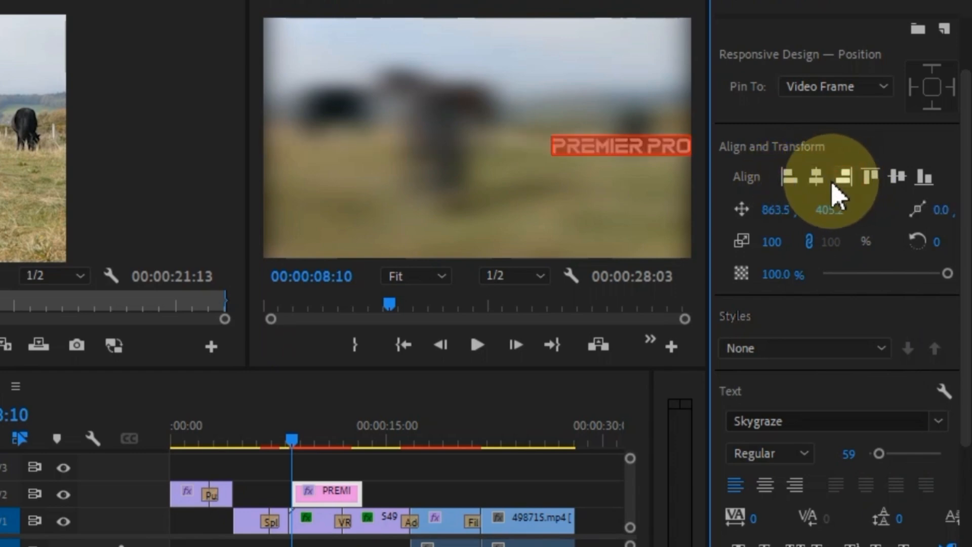
left_click(816, 178)
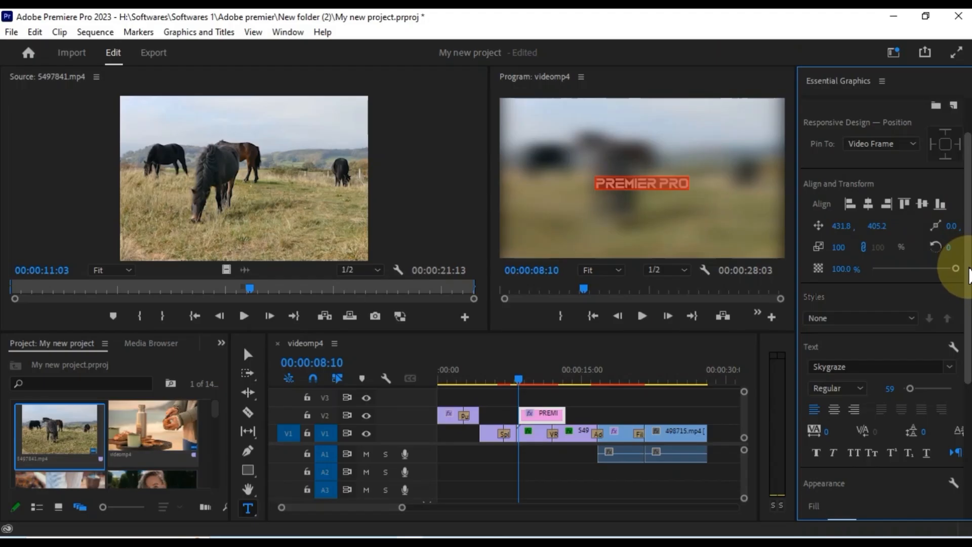
scroll(946, 279, "down", 5)
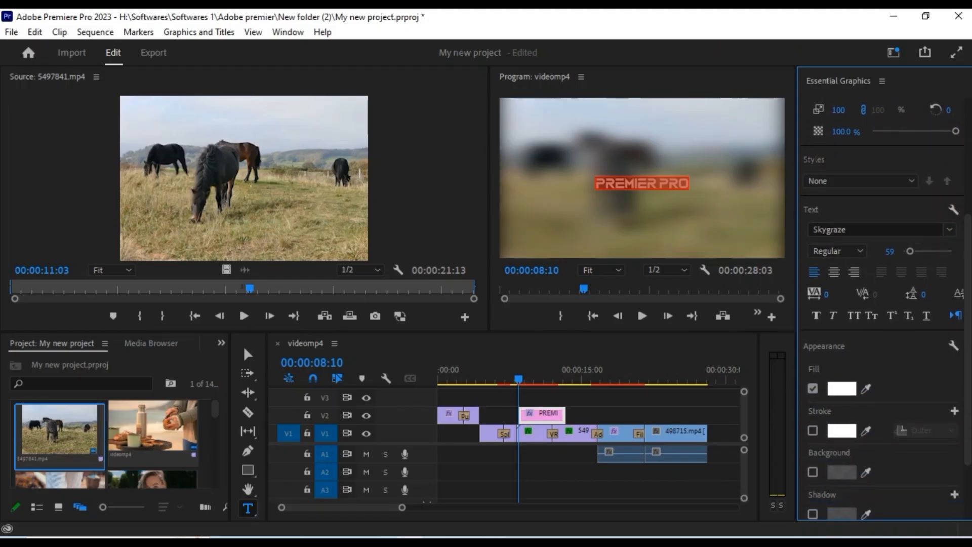
- Keep the white fill and enable a Shadow with increased distance and blur
left_click(843, 390)
left_click_drag(515, 229, 517, 262)
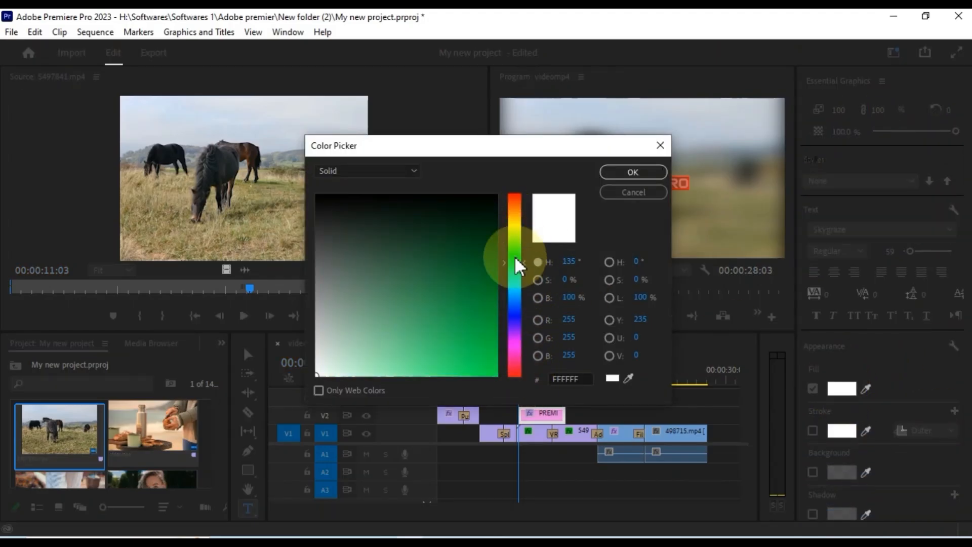
left_click(632, 173)
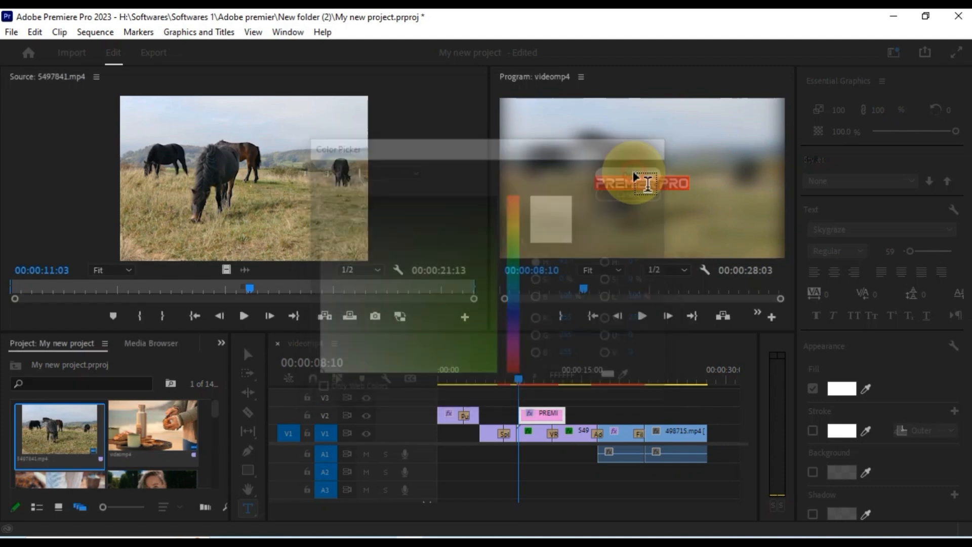
scroll(951, 380, "down", 3)
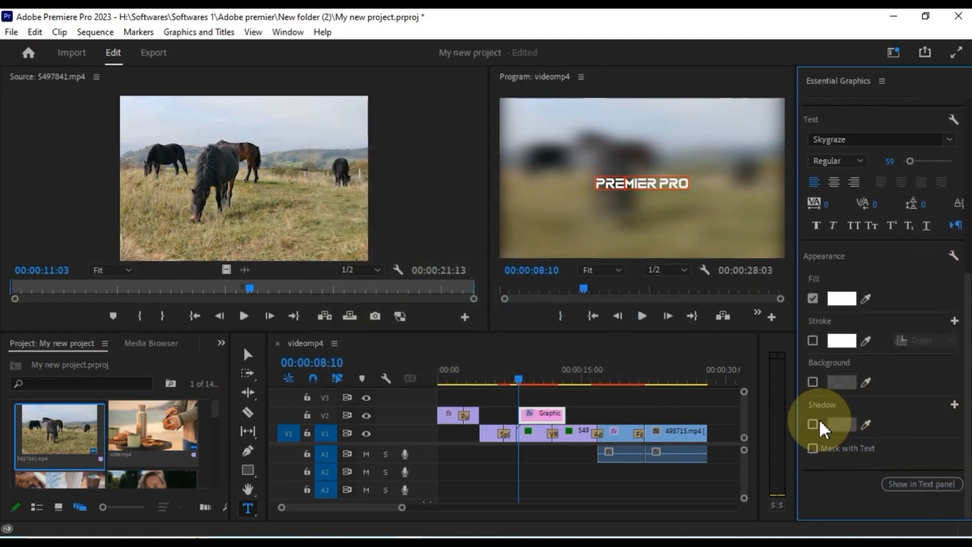
left_click(812, 424)
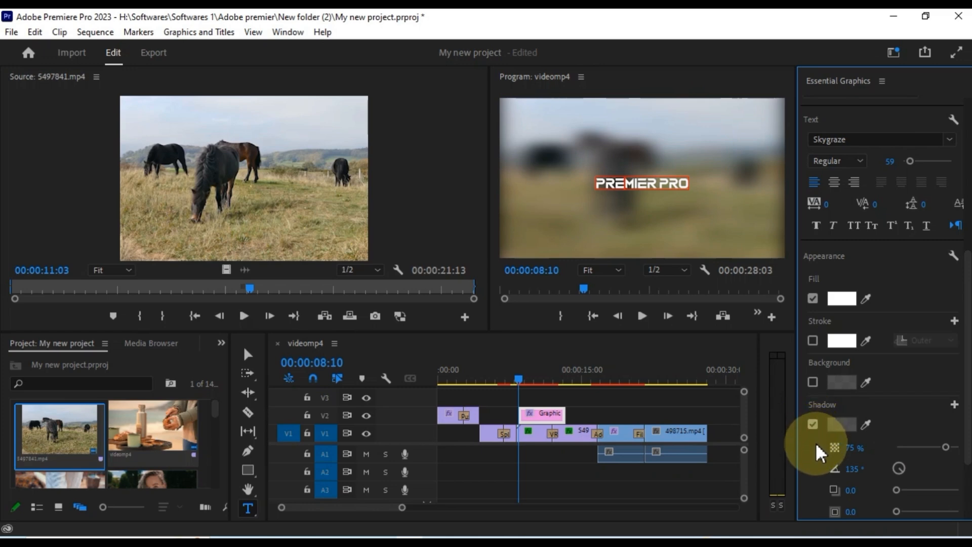
scroll(820, 451, "down", 2)
left_click_drag(878, 447, 902, 455)
mouse_move(906, 490)
left_mouse_down()
mouse_move(879, 494)
mouse_move(933, 499)
mouse_move(902, 499)
left_mouse_up()
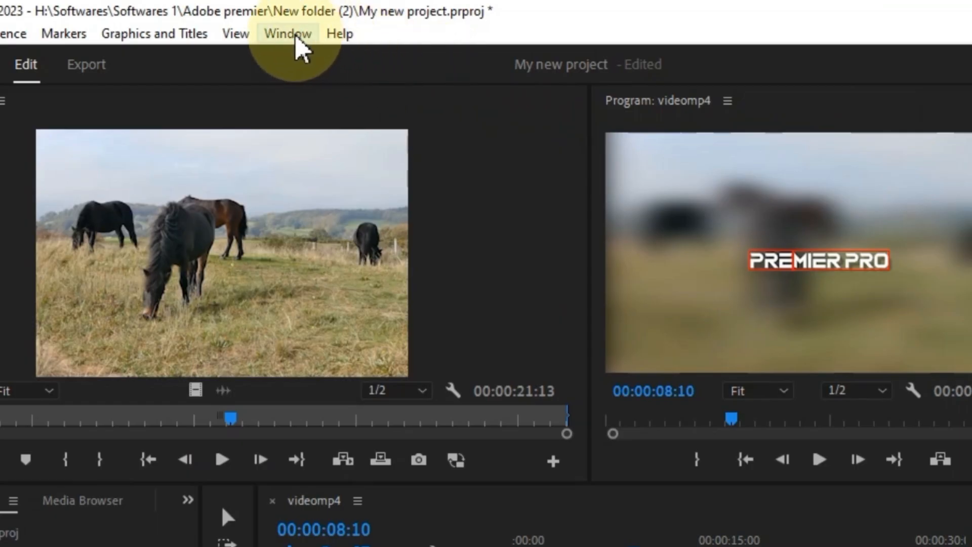
- Open the Effects panel, search 'Basic 3D', and drop it onto the Graphic clip on V2
left_click(288, 33)
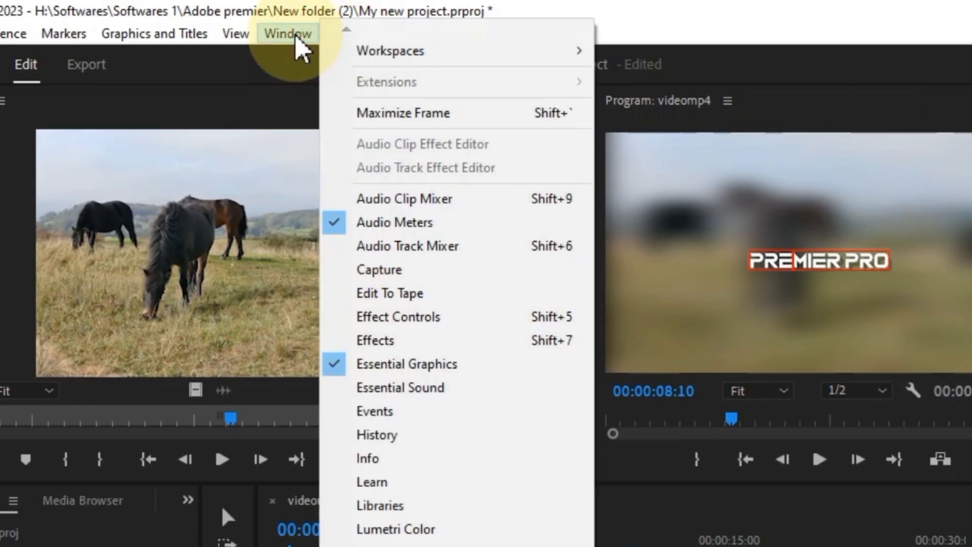
left_click(385, 337)
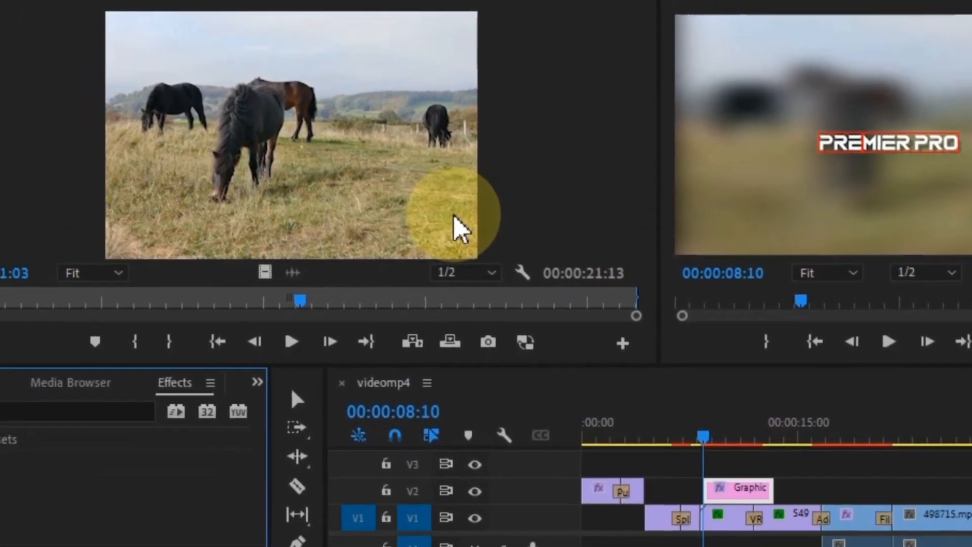
left_click(14, 314)
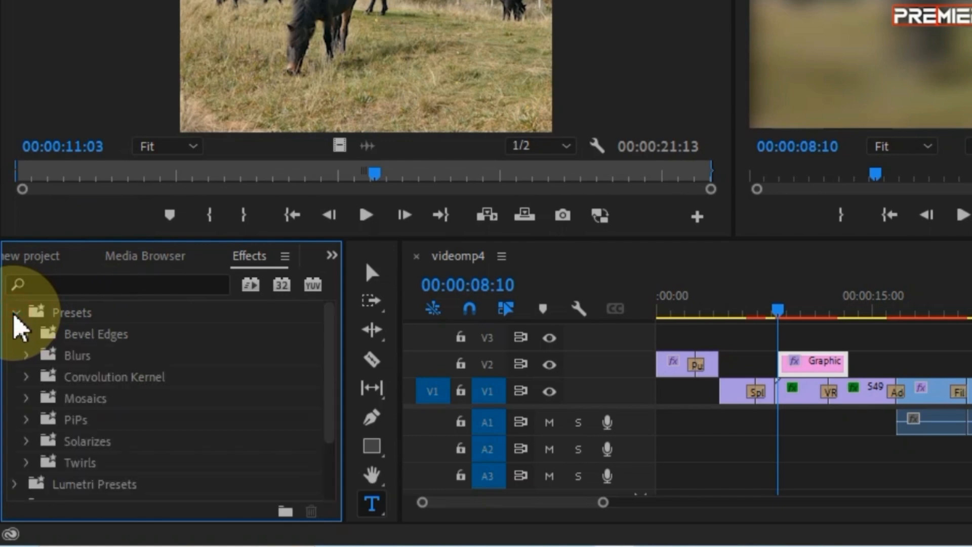
scroll(139, 386, "down", 3)
scroll(138, 387, "up", 3)
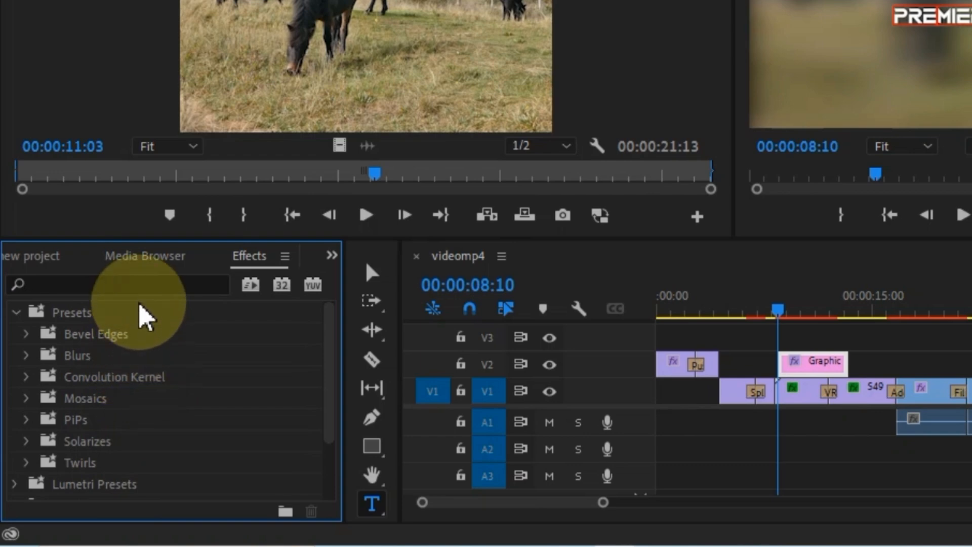
left_click(132, 279)
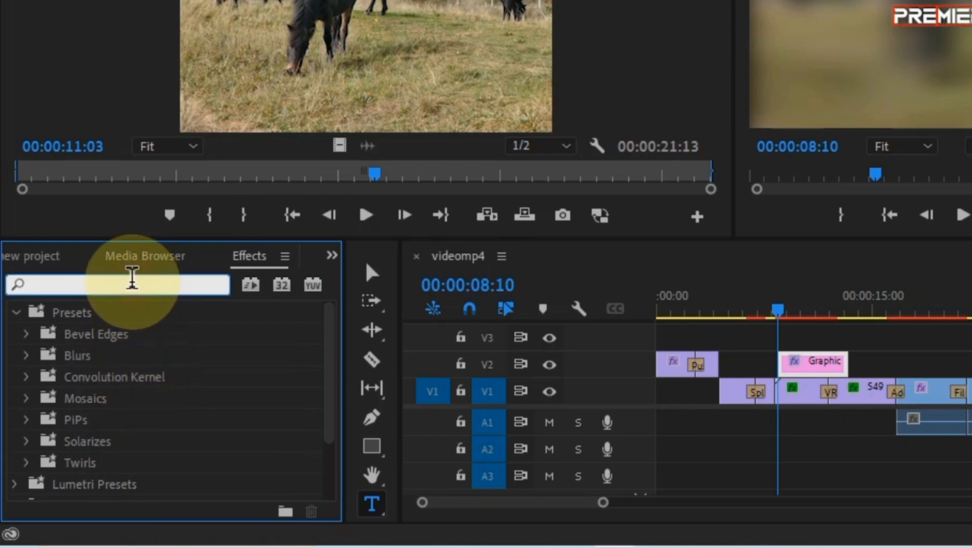
type("Bas")
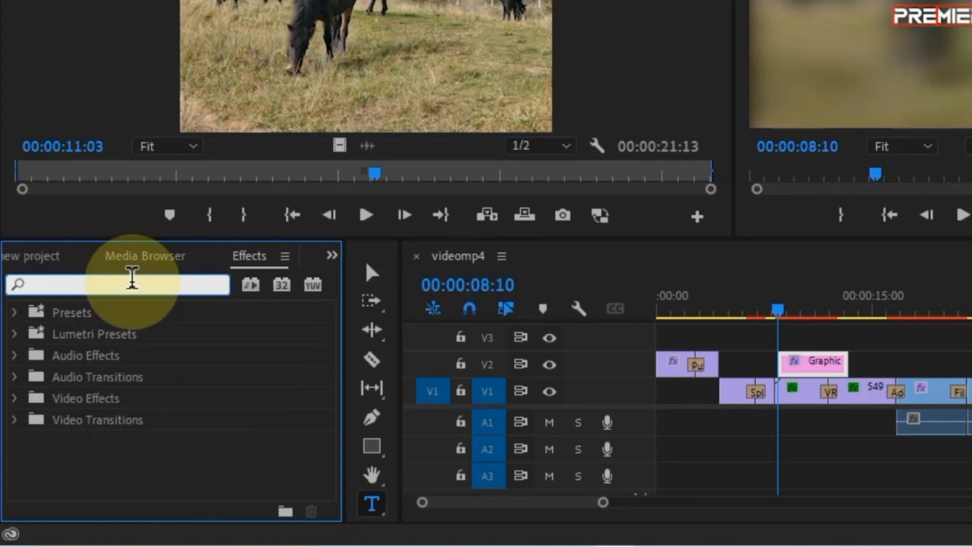
type("ic")
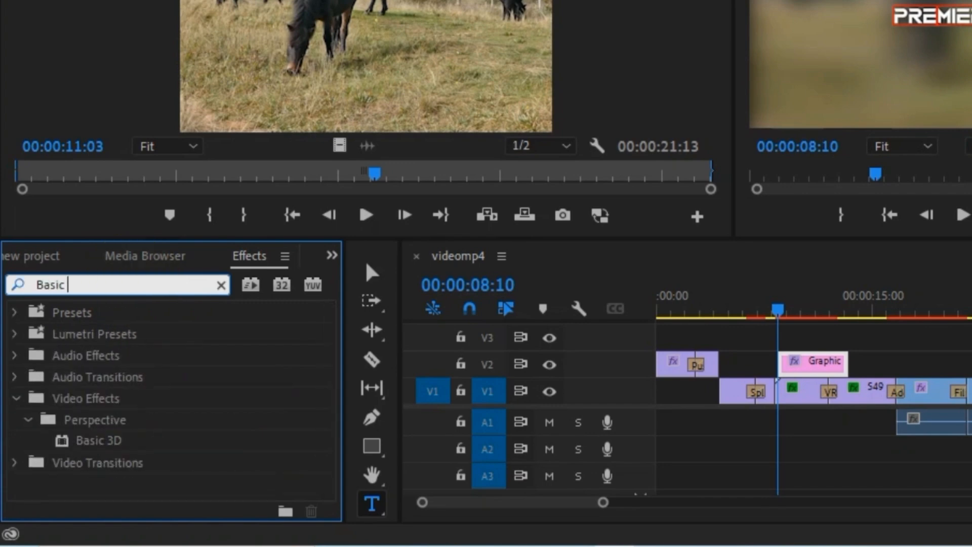
type(" 3D")
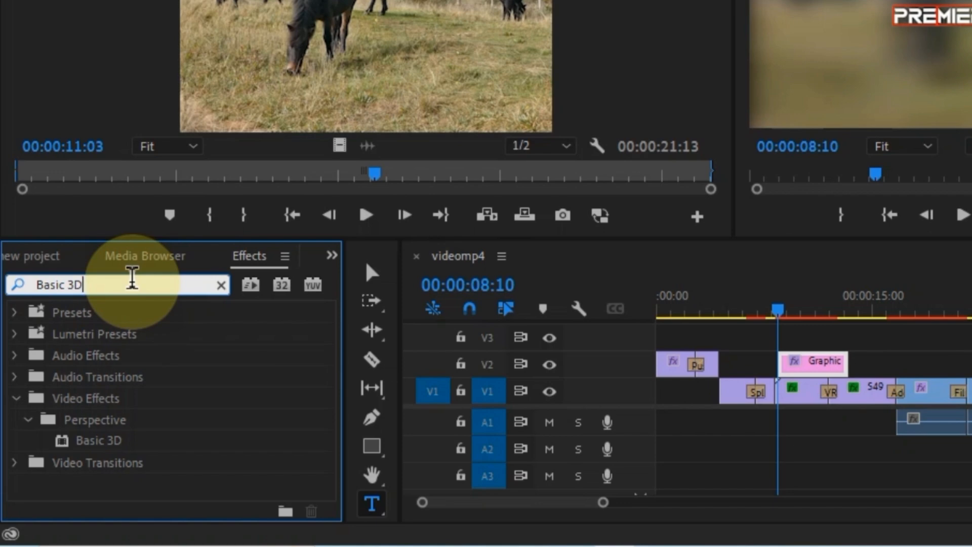
left_click(81, 446)
left_click_drag(65, 452, 804, 361)
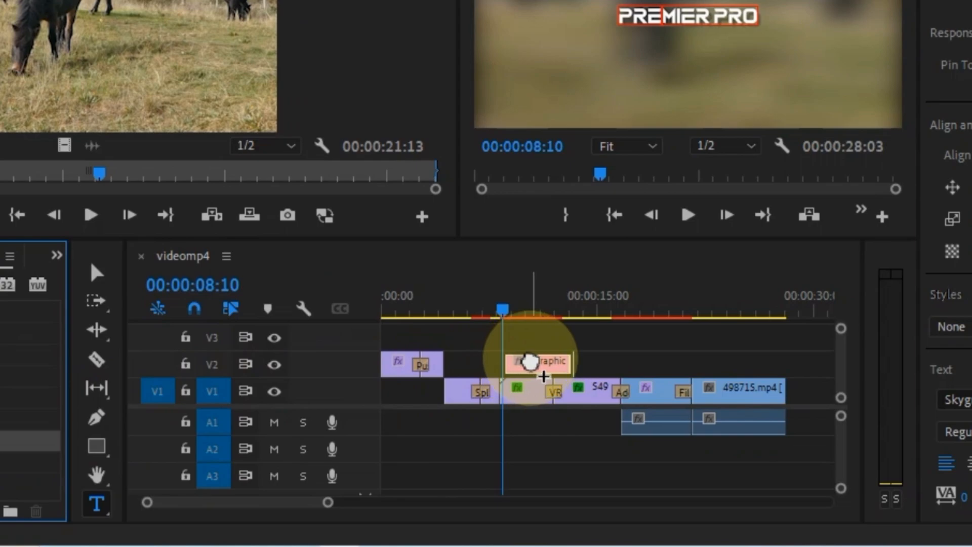
left_click_drag(530, 361, 538, 369)
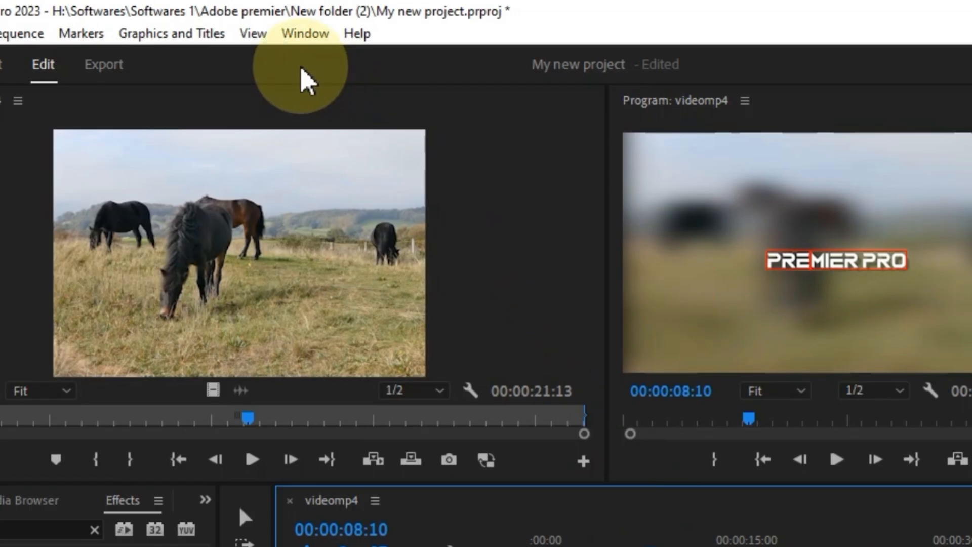
left_click(285, 33)
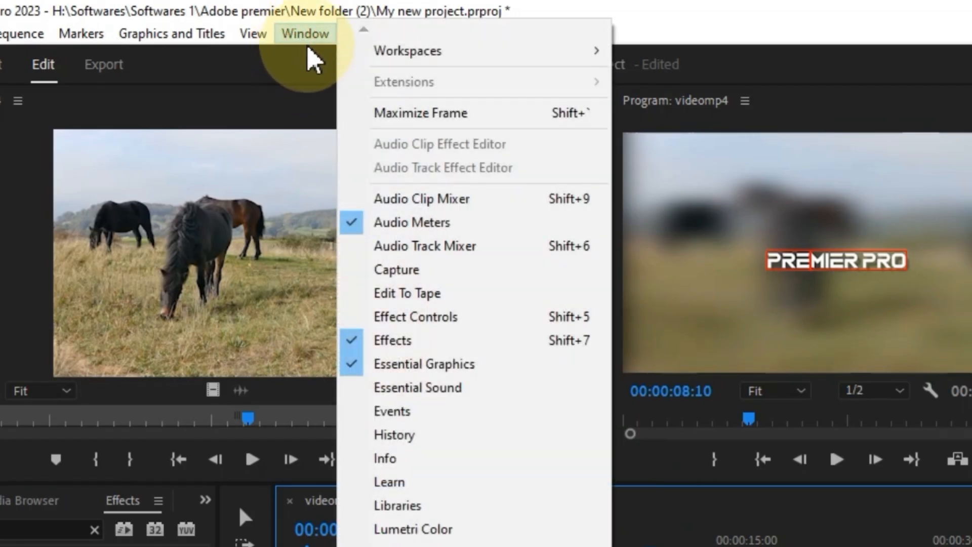
- Keyframe Basic 3D Swivel at 0° at 08:10 and five full turns (5x0.0°) at 10:10
left_click(450, 319)
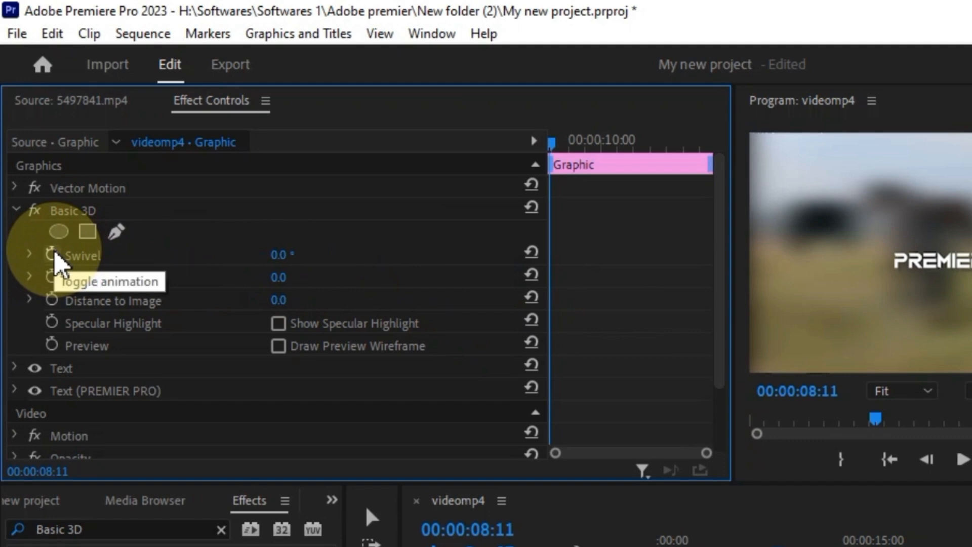
left_click(52, 254)
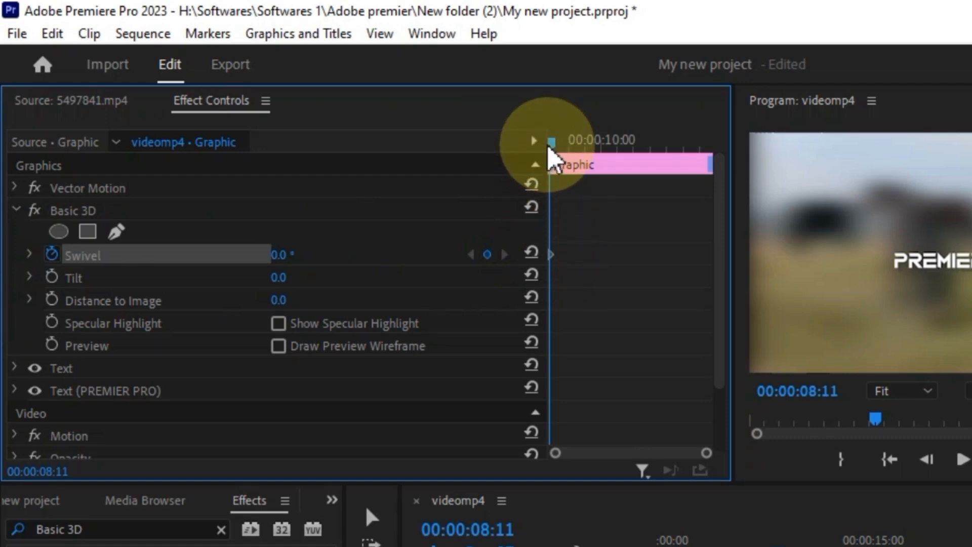
left_click_drag(553, 148, 618, 160)
left_click(278, 255)
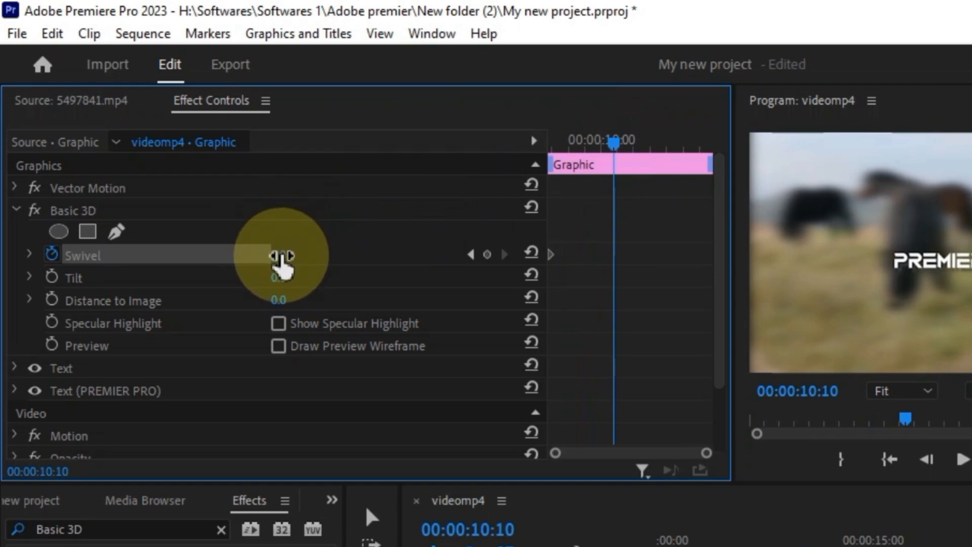
type("24")
key("Return")
left_click_drag(282, 254, 436, 255)
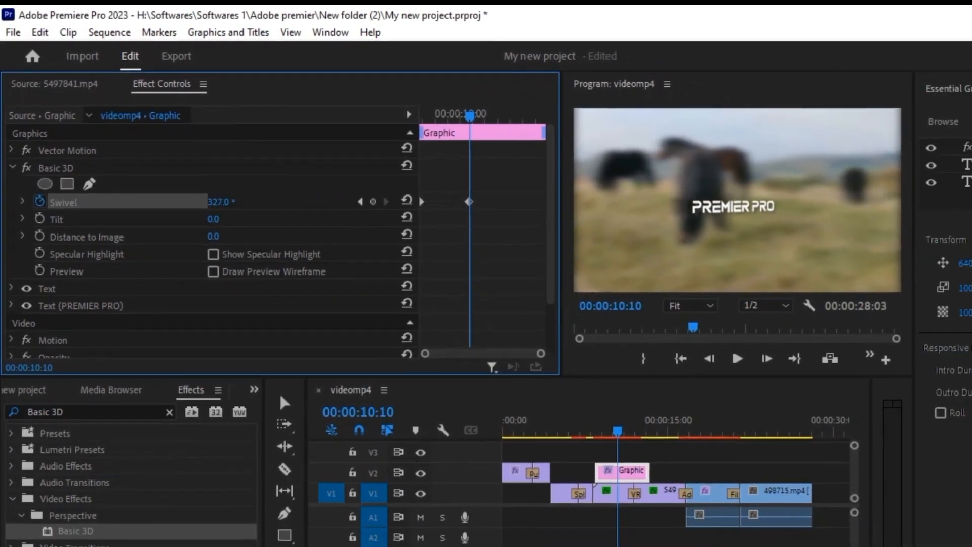
left_click_drag(342, 202, 444, 201)
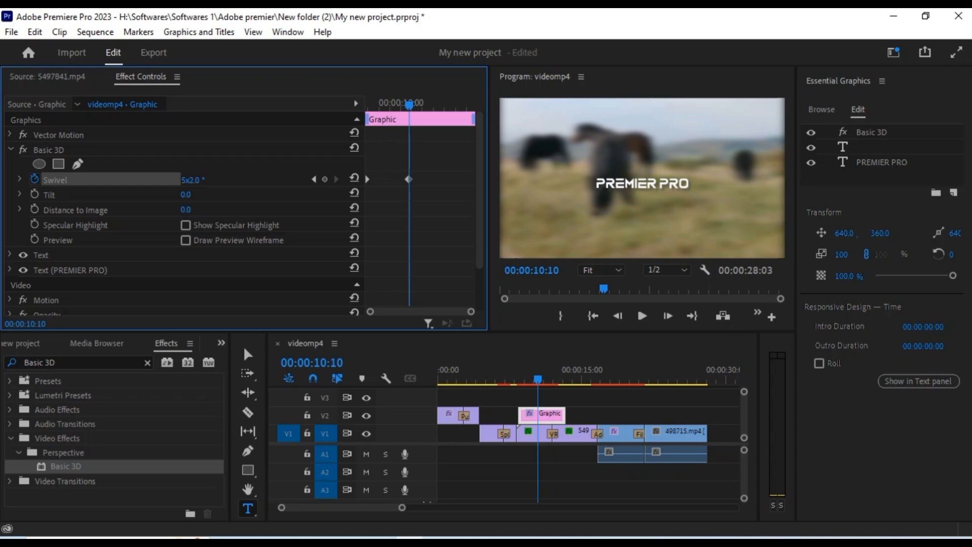
left_click(195, 179)
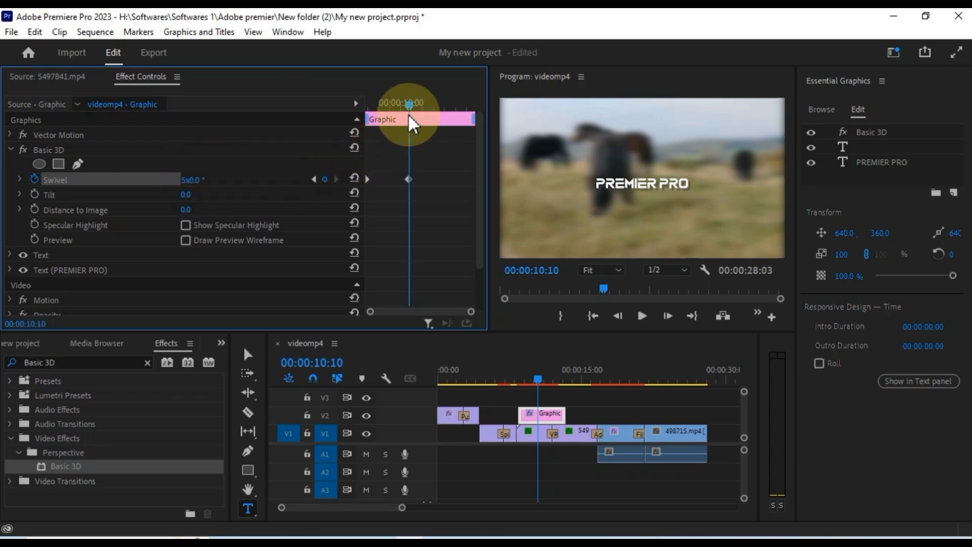
- Play back the spinning title from the first Swivel keyframe
left_click_drag(410, 111, 370, 133)
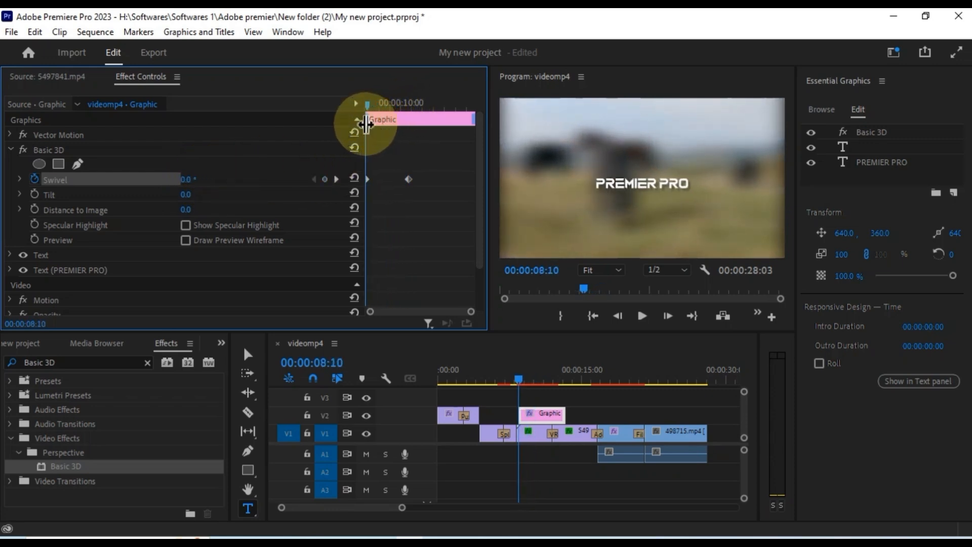
key("space")
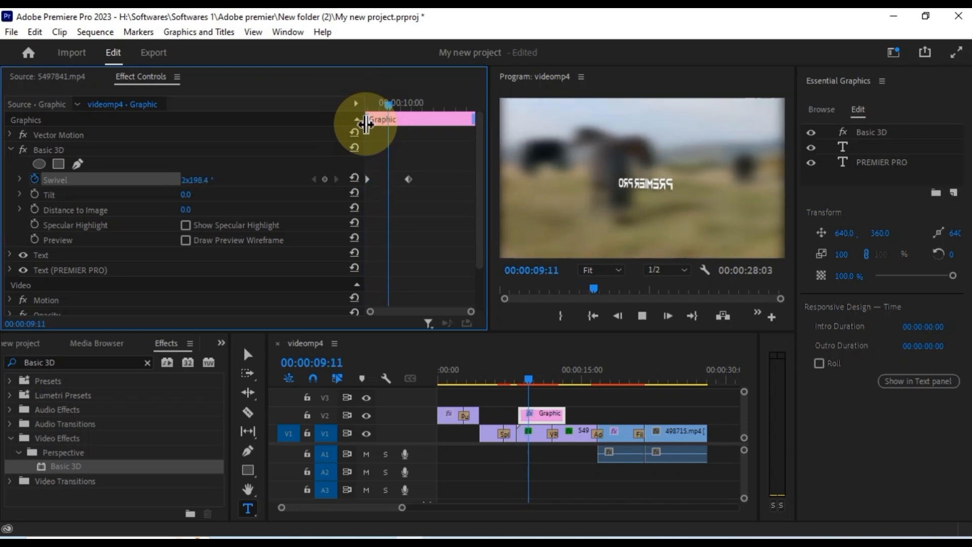
key("space")
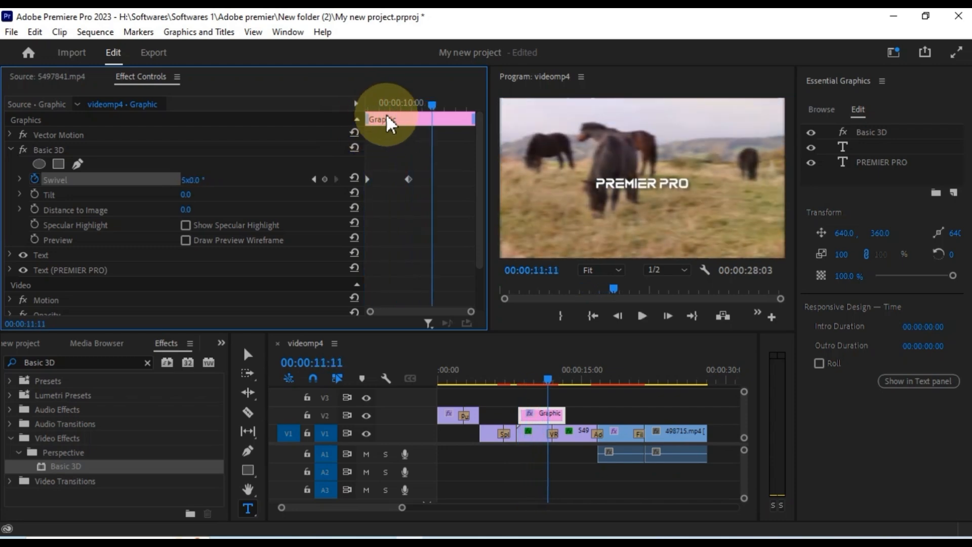
left_click_drag(426, 106, 366, 138)
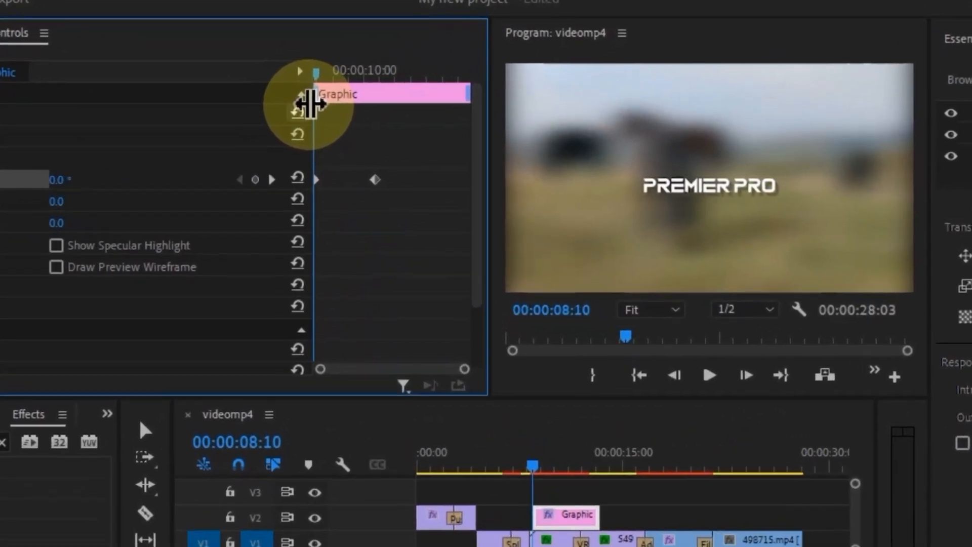
- Set Ease In on the end Swivel keyframe and Ease Out on the first, then preview
right_click(371, 180)
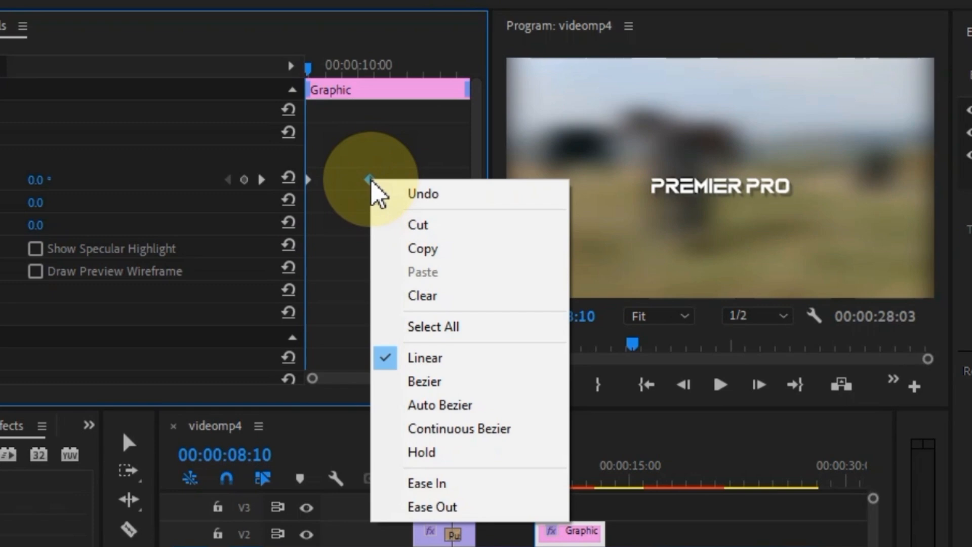
left_click(458, 484)
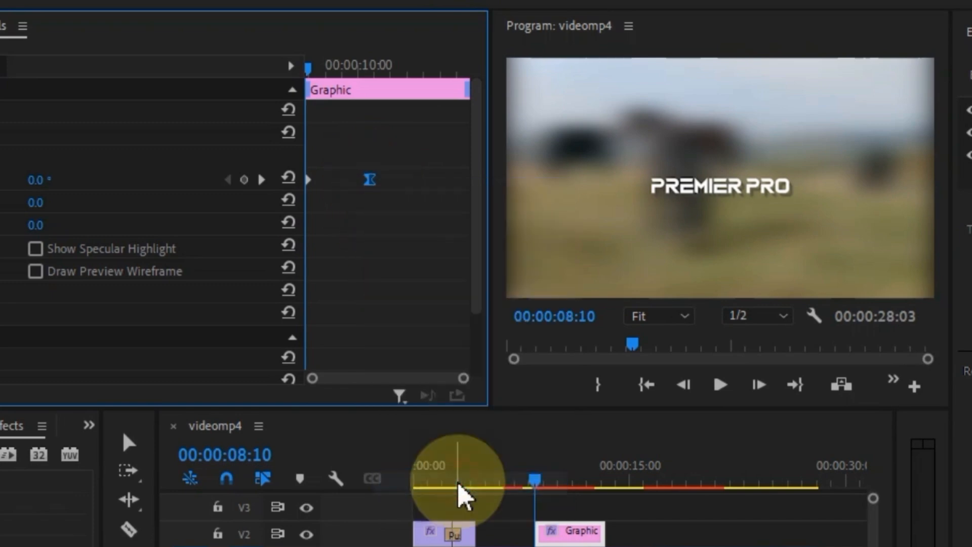
right_click(309, 179)
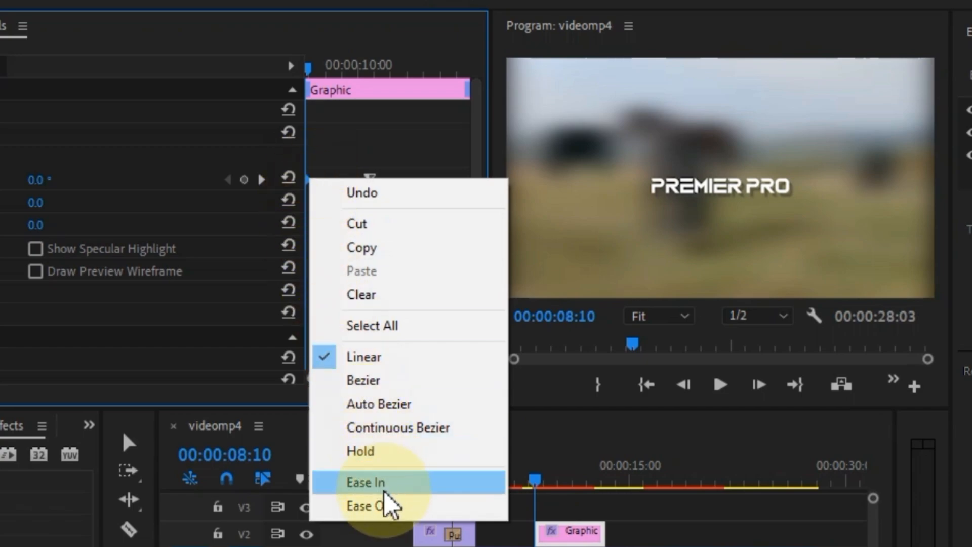
left_click(389, 506)
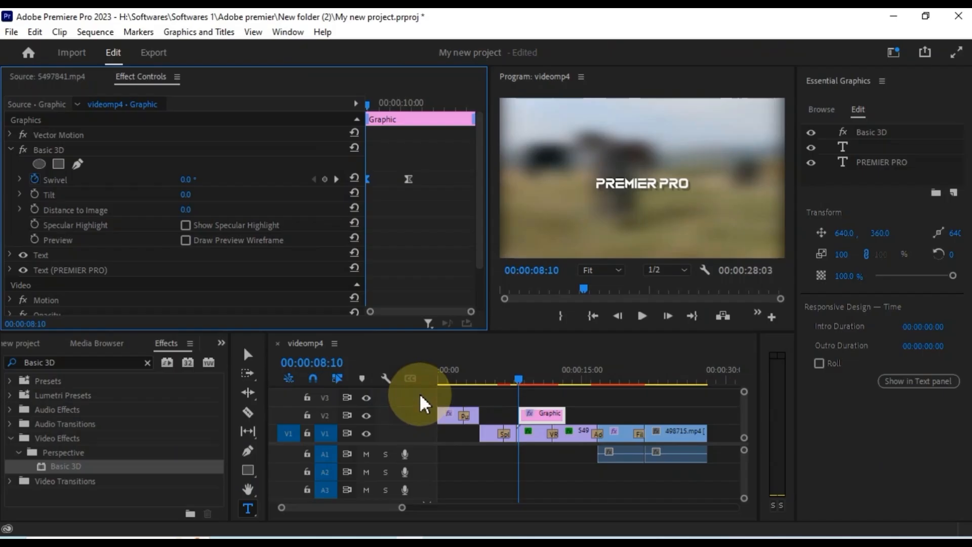
key("space")
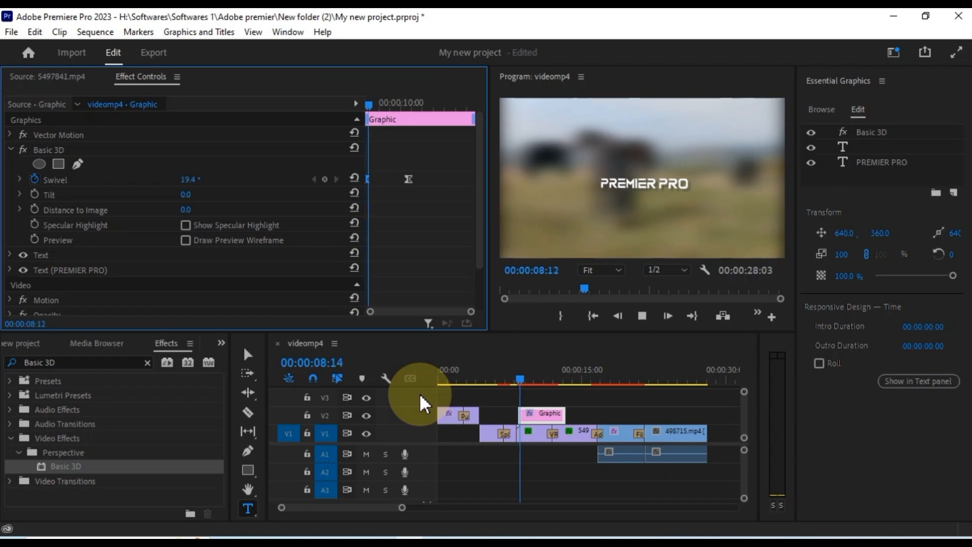
key("space")
- Expand Swivel and steepen the first keyframe's velocity curve so the spin starts fast
left_click_drag(424, 111, 354, 129)
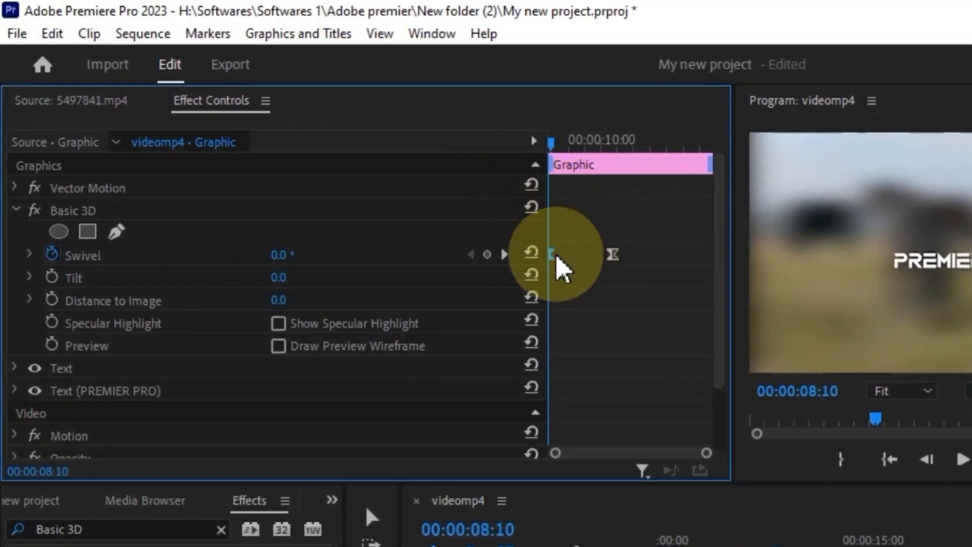
left_click(29, 254)
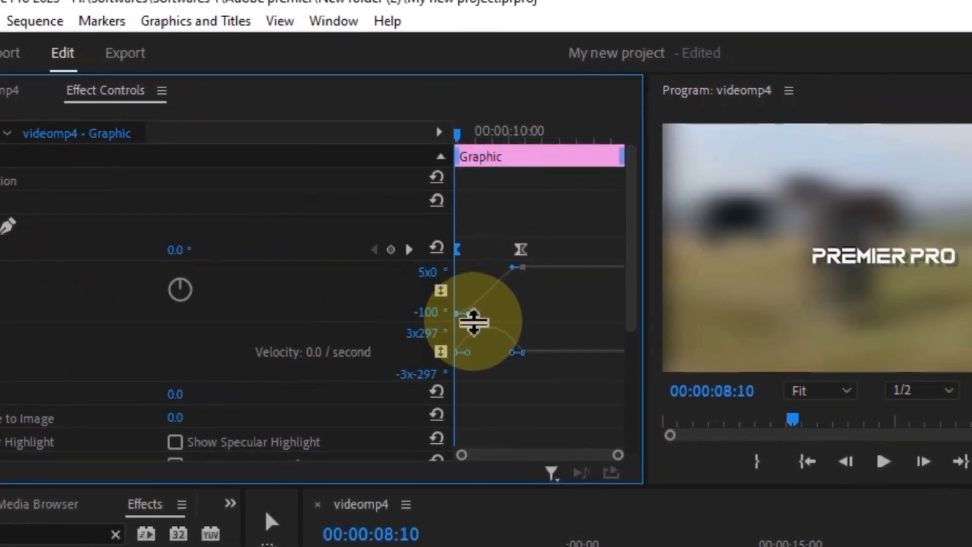
left_click(515, 352)
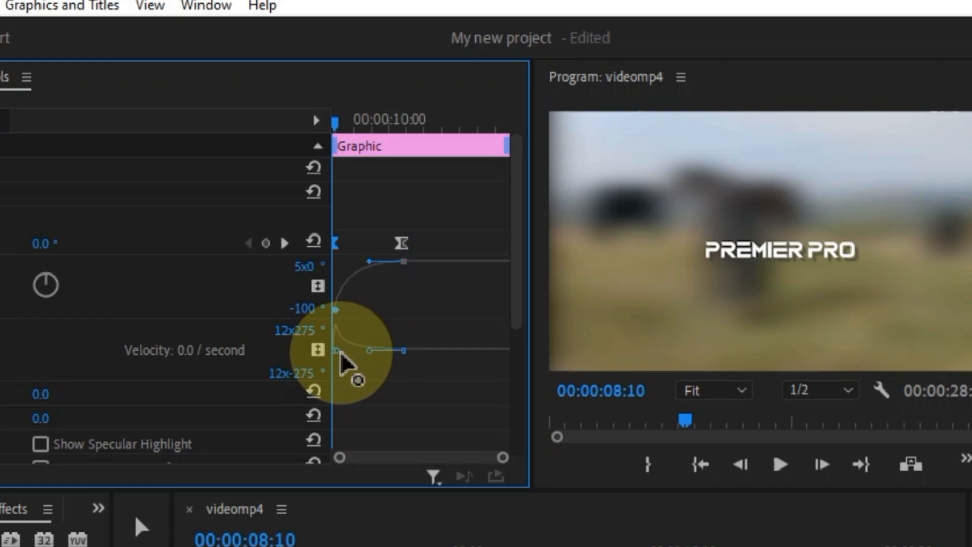
key("space")
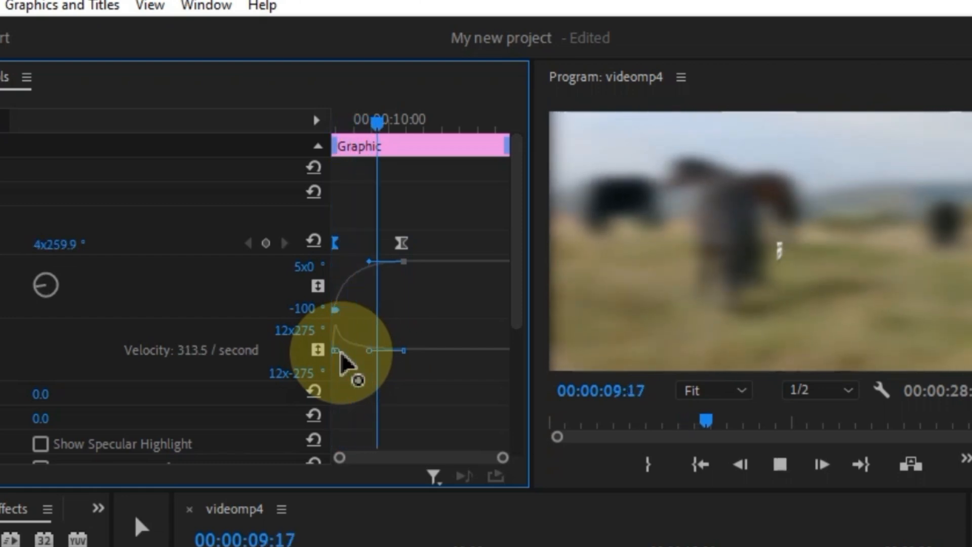
key("space")
- Replay the spin from the start, collapse Swivel, and clear the Basic 3D effects search
left_click_drag(429, 125, 317, 145)
key("space")
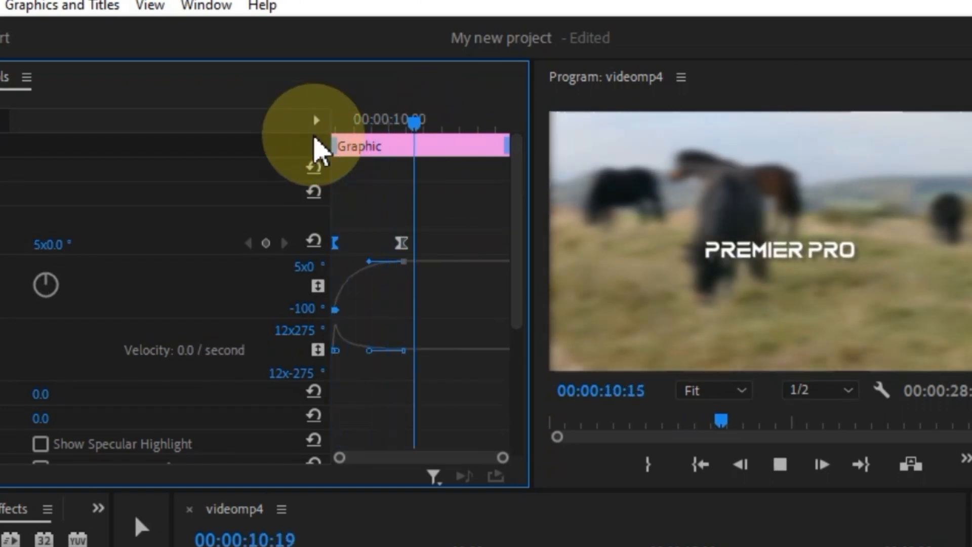
key("space")
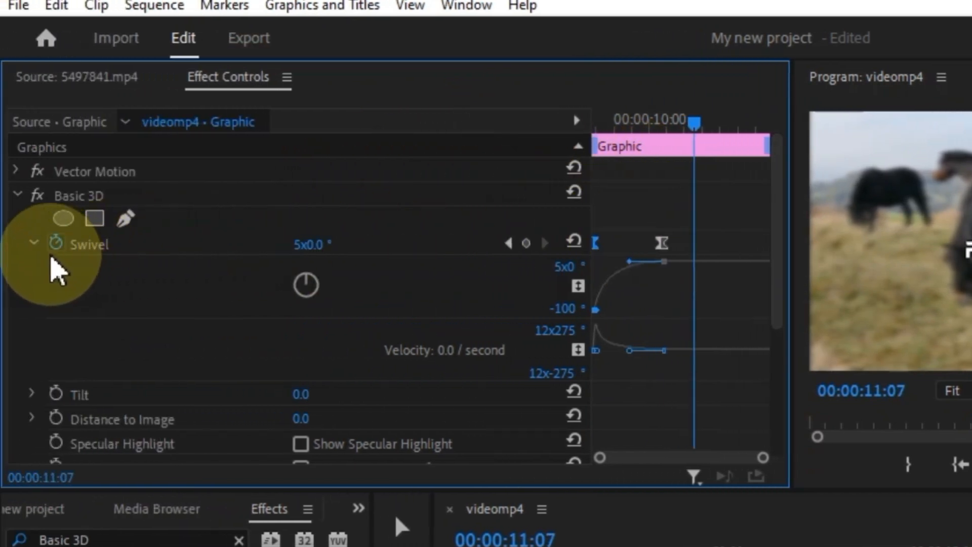
left_click(34, 244)
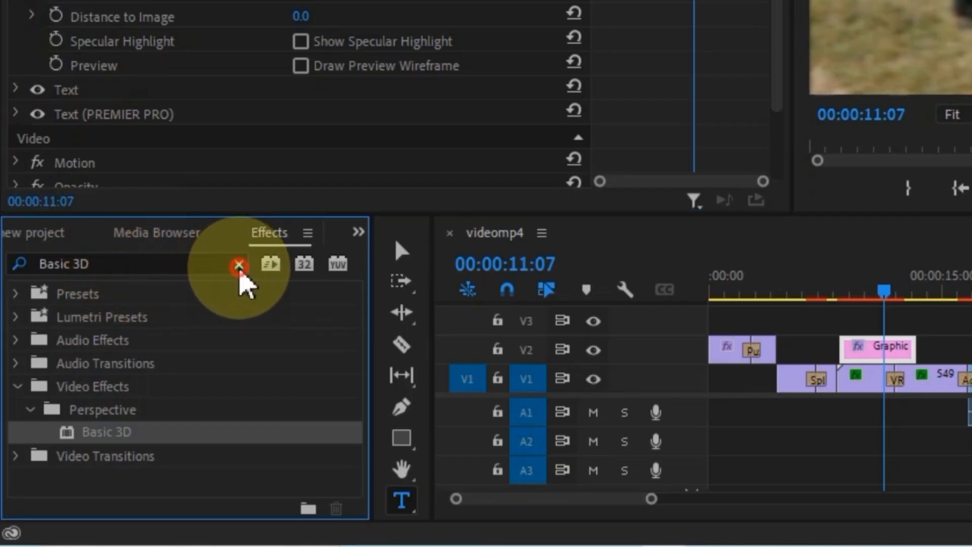
left_click(239, 264)
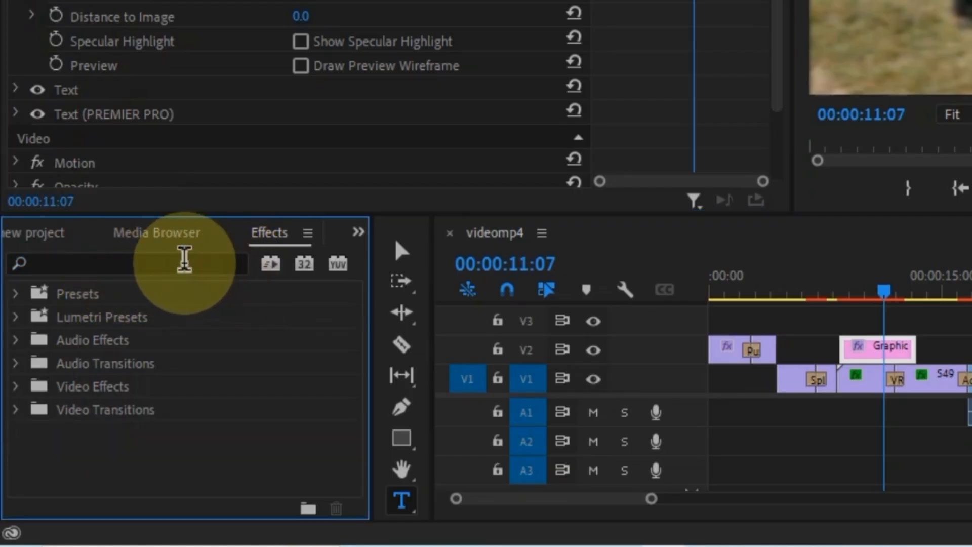
- Search for Directional Blur and apply it to the Graphic title clip
left_click(184, 262)
type("Direction blur")
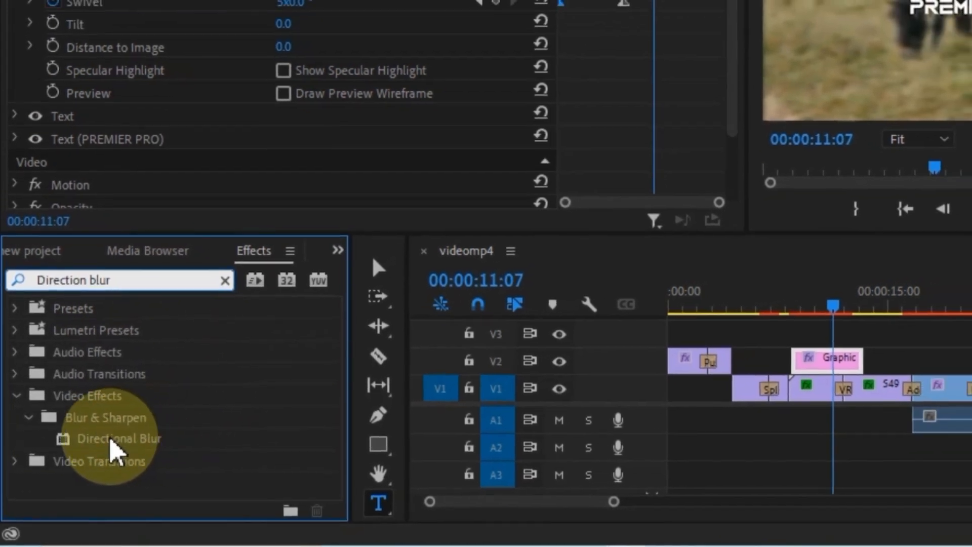
left_click_drag(110, 439, 798, 363)
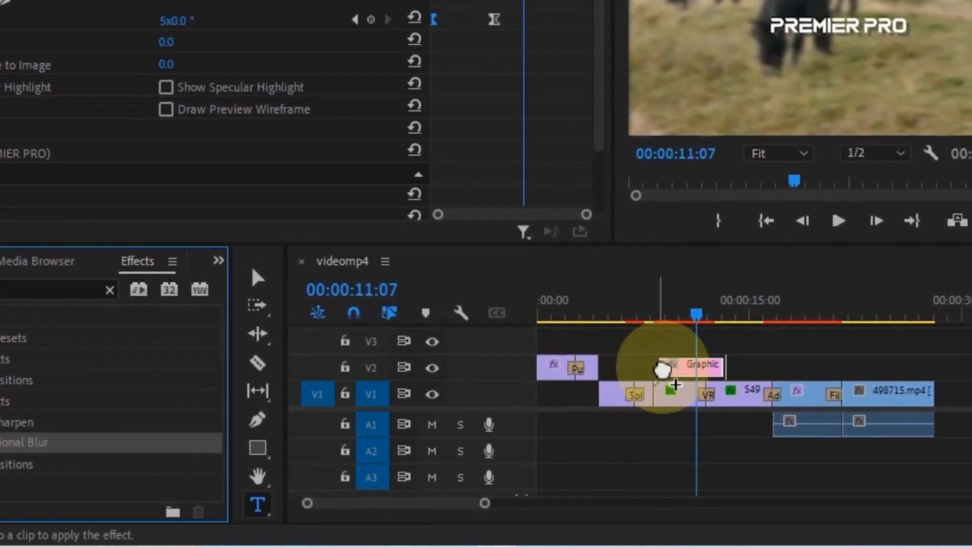
left_click_drag(662, 370, 673, 366)
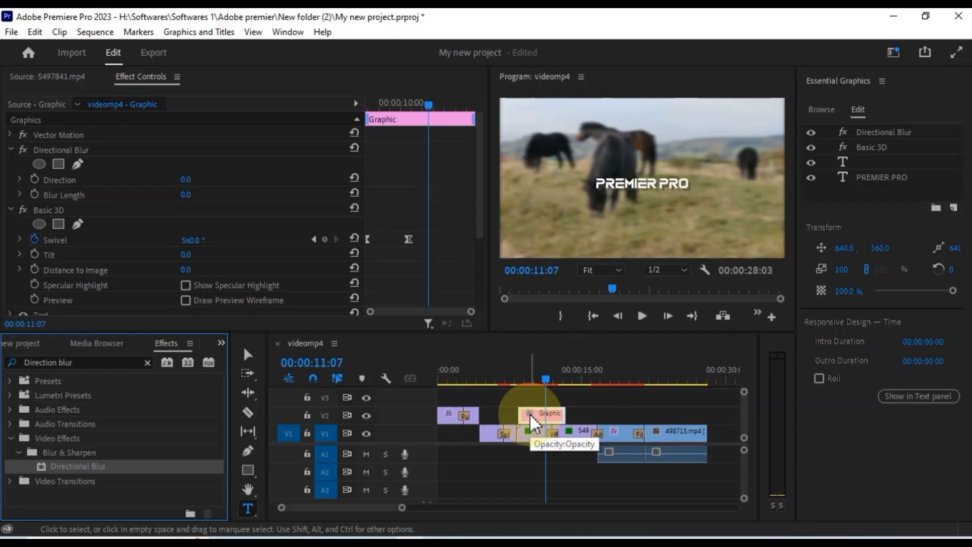
- Keyframe Blur Length at 50 at 08:10, then move to where the spin ends
left_click_drag(531, 386, 520, 389)
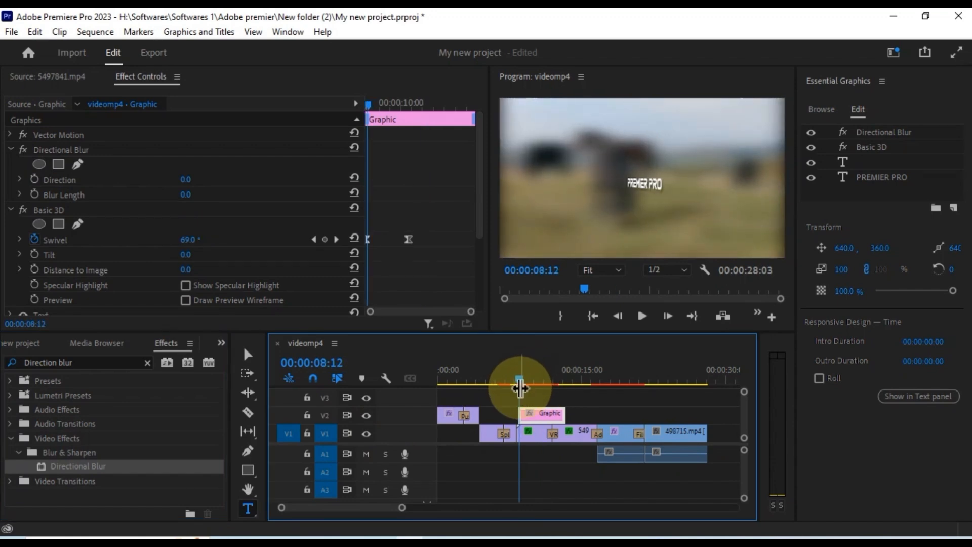
left_click(314, 239)
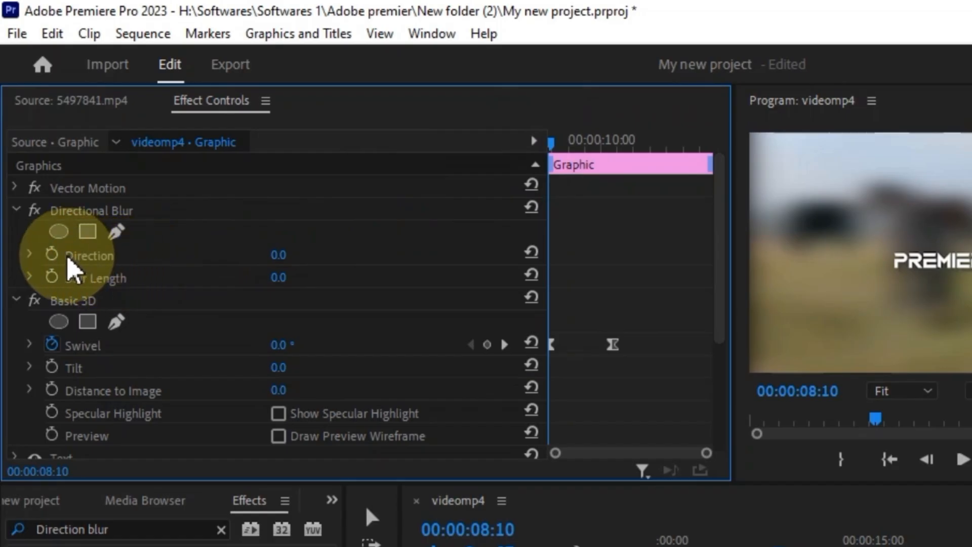
left_click(30, 277)
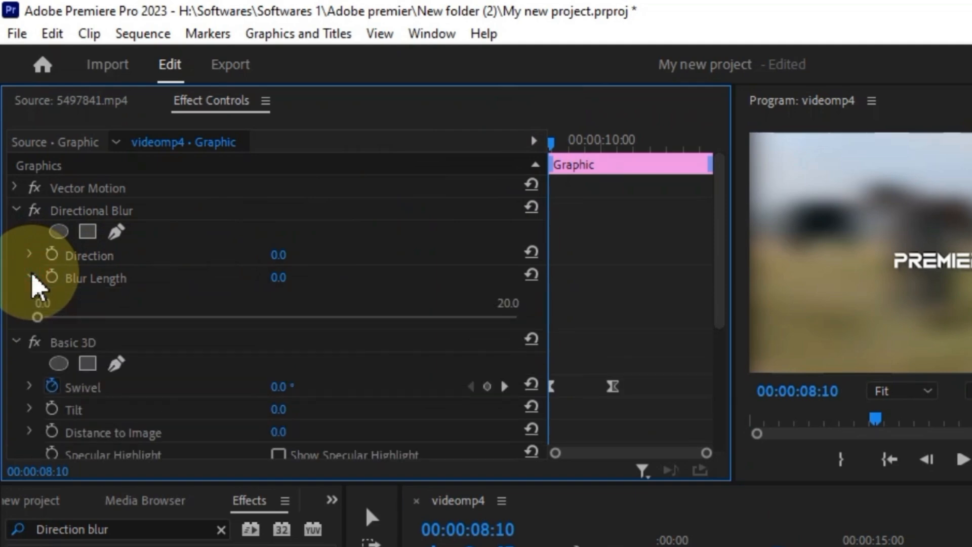
left_click(31, 276)
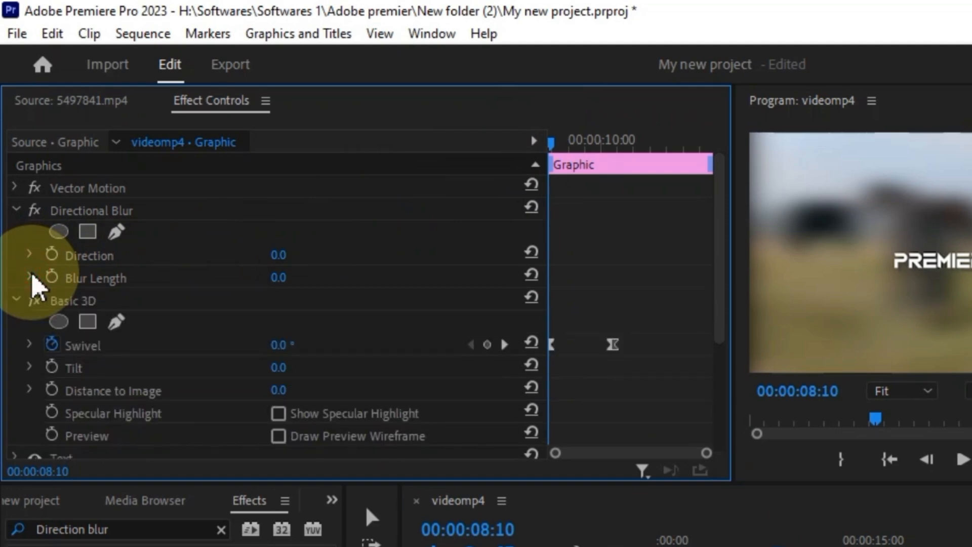
left_click(52, 278)
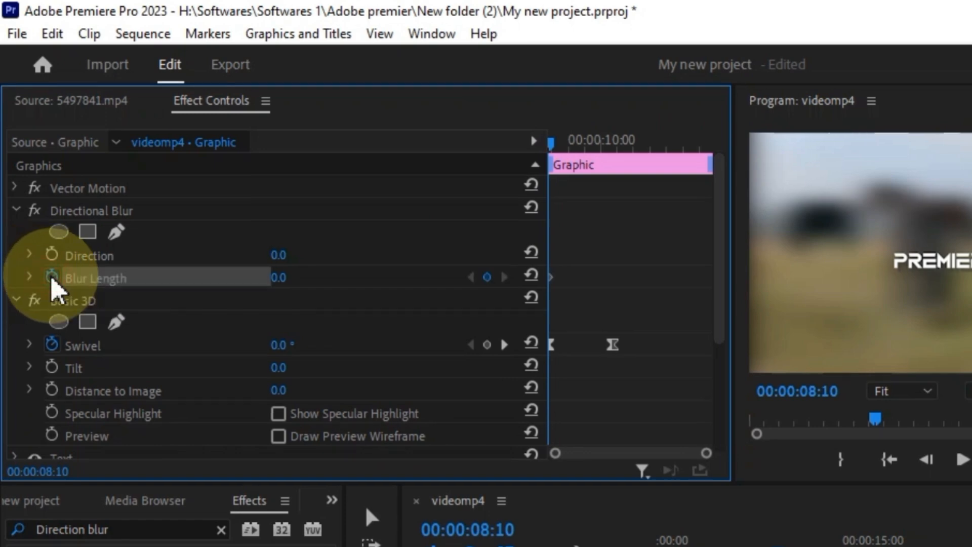
left_click_drag(275, 278, 308, 278)
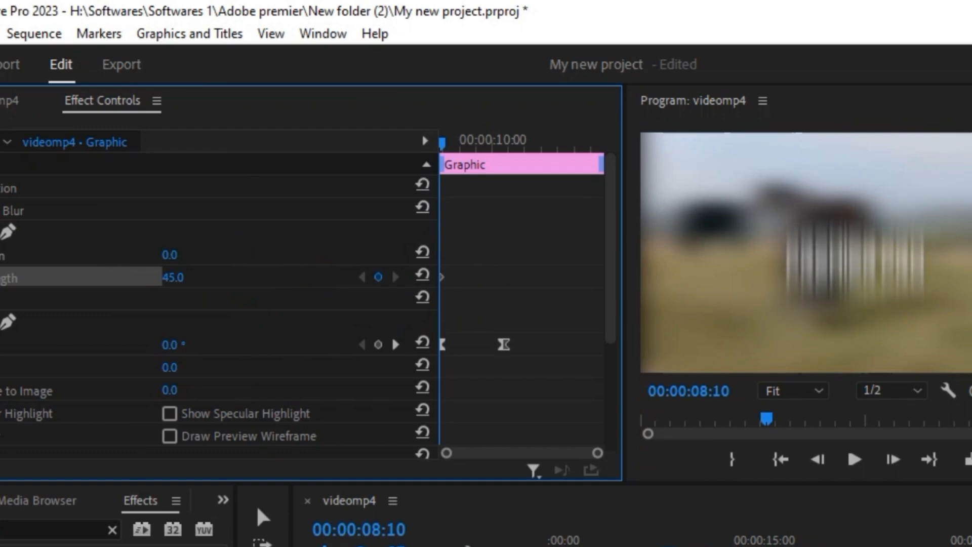
left_click_drag(192, 277, 192, 277)
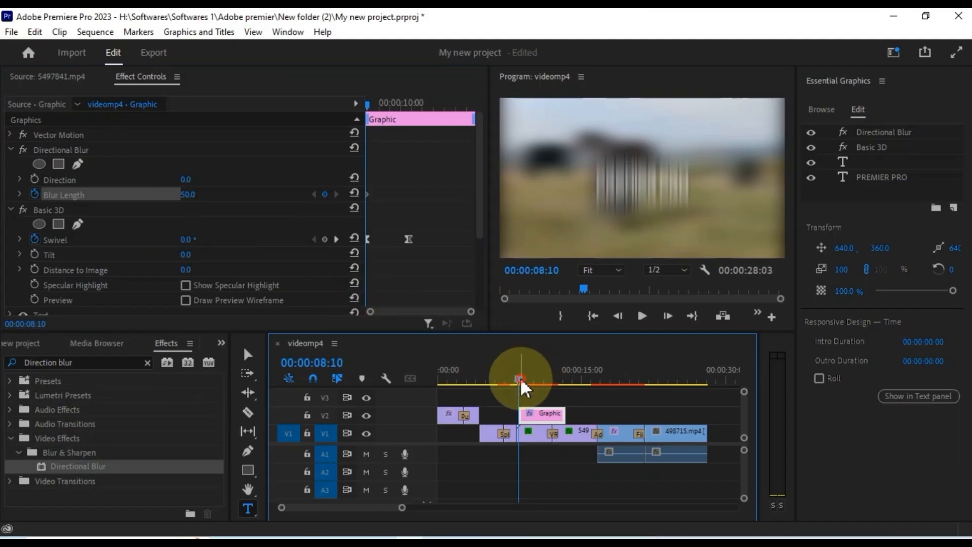
left_click_drag(522, 383, 525, 385)
left_click_drag(386, 106, 416, 123)
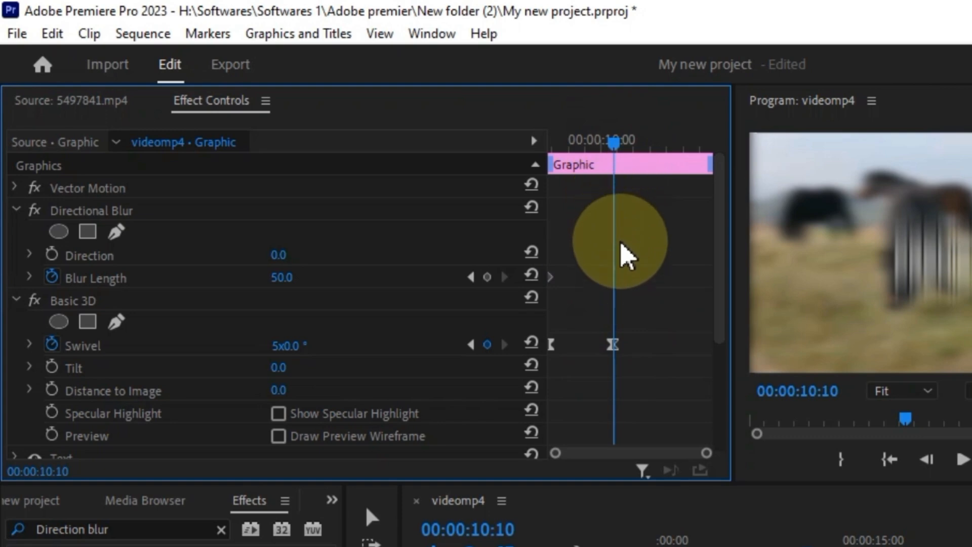
- Add a Blur Length keyframe at 10:10 set to 0, then play back the title
left_click(487, 278)
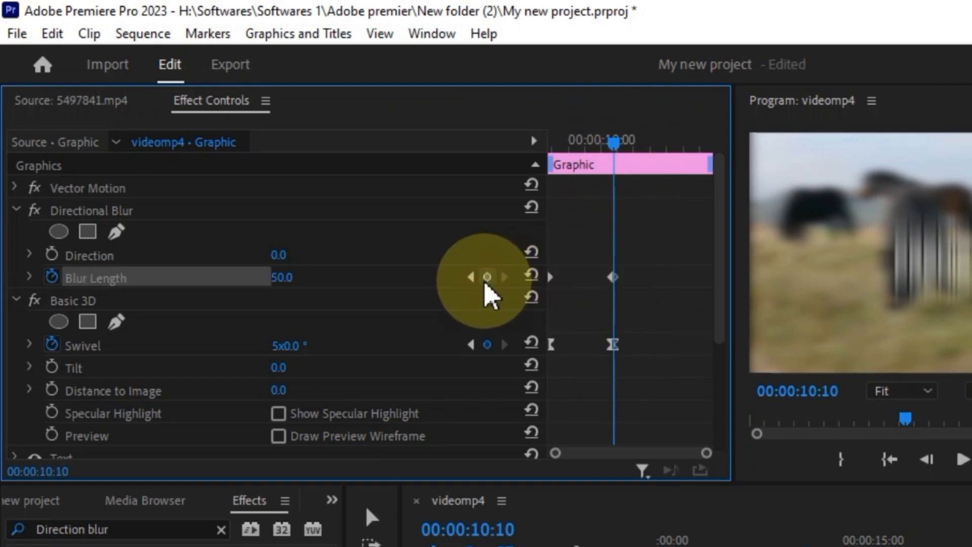
left_click_drag(288, 278, 282, 277)
left_click_drag(161, 278, 113, 277)
left_click_drag(493, 143, 434, 214)
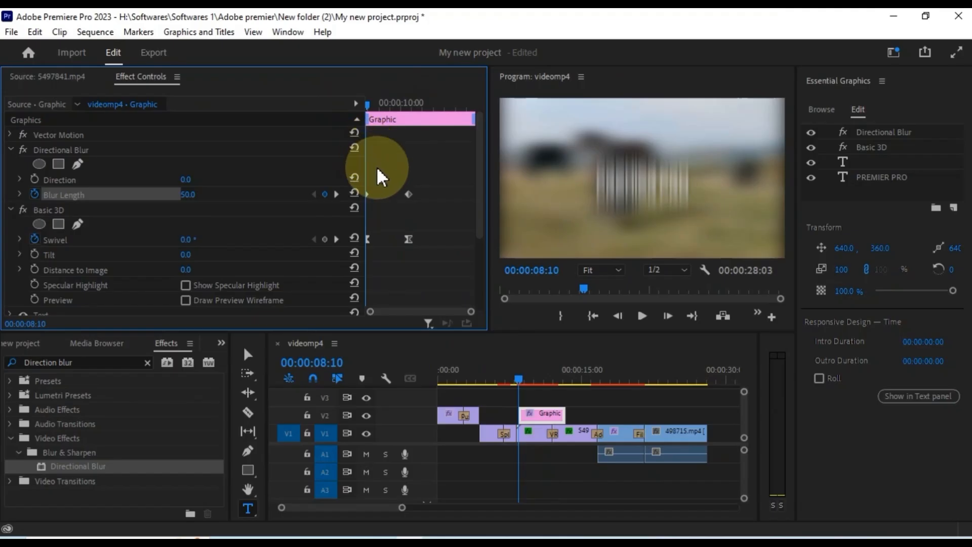
key("space")
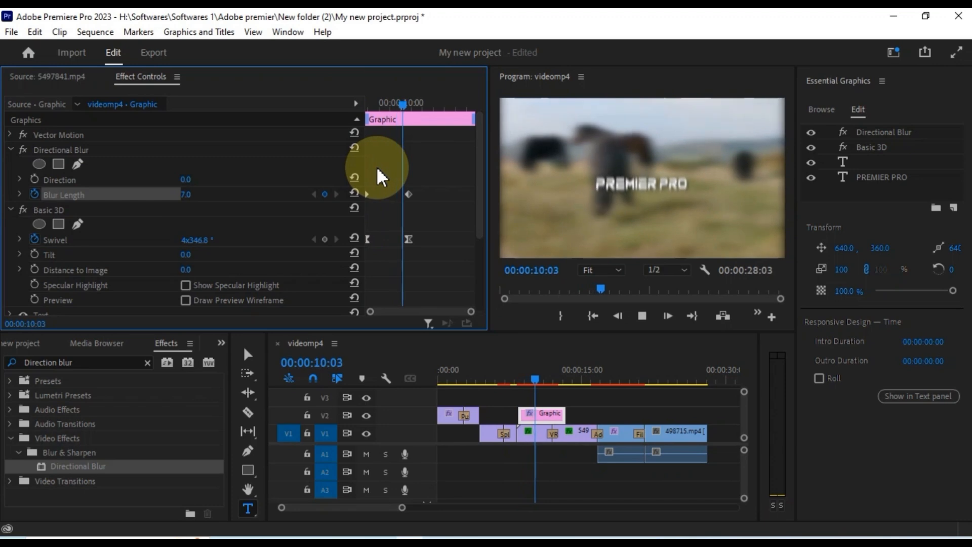
key("space")
- At the title clip's start, set the Directional Blur Direction to 90° and scrub to preview
left_click_drag(423, 108, 329, 146)
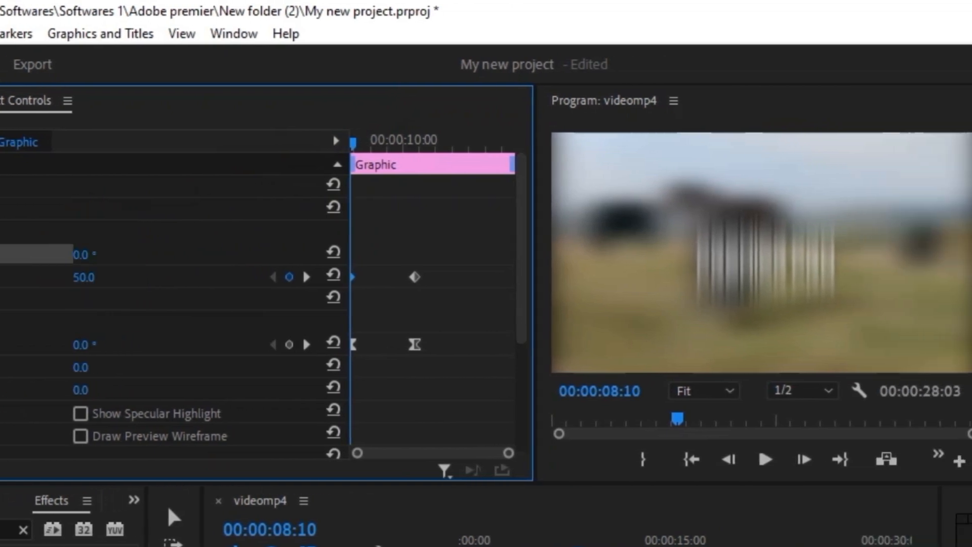
left_click_drag(82, 254, 109, 254)
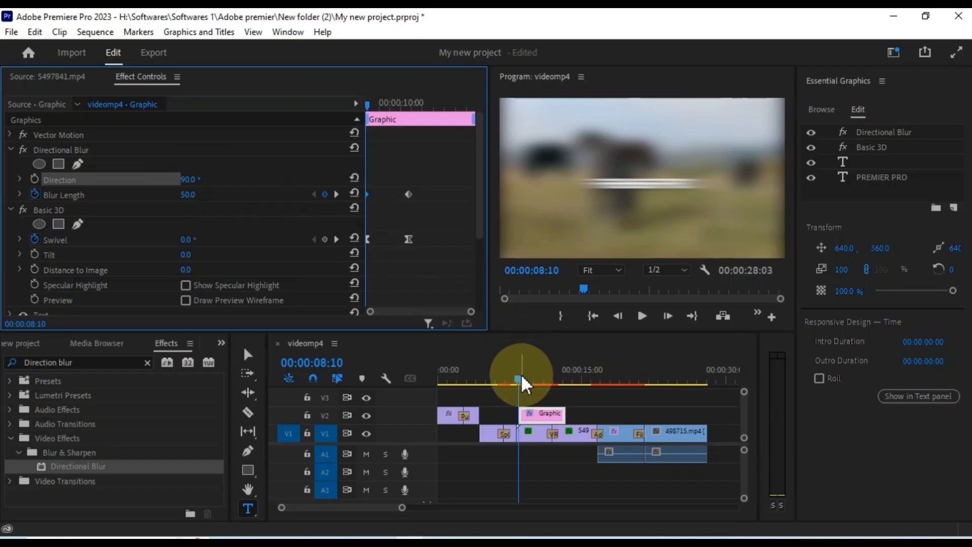
mouse_move(521, 384)
left_mouse_down()
mouse_move(552, 393)
mouse_move(558, 380)
mouse_move(522, 390)
left_mouse_up()
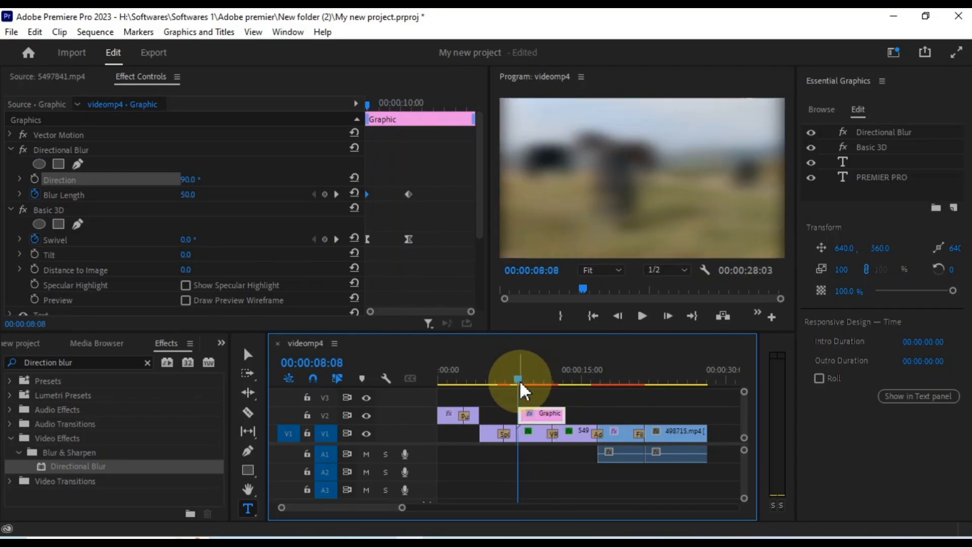
- Apply Ease In to the end blur keyframes and Ease Out to the starting keyframes
right_click(408, 194)
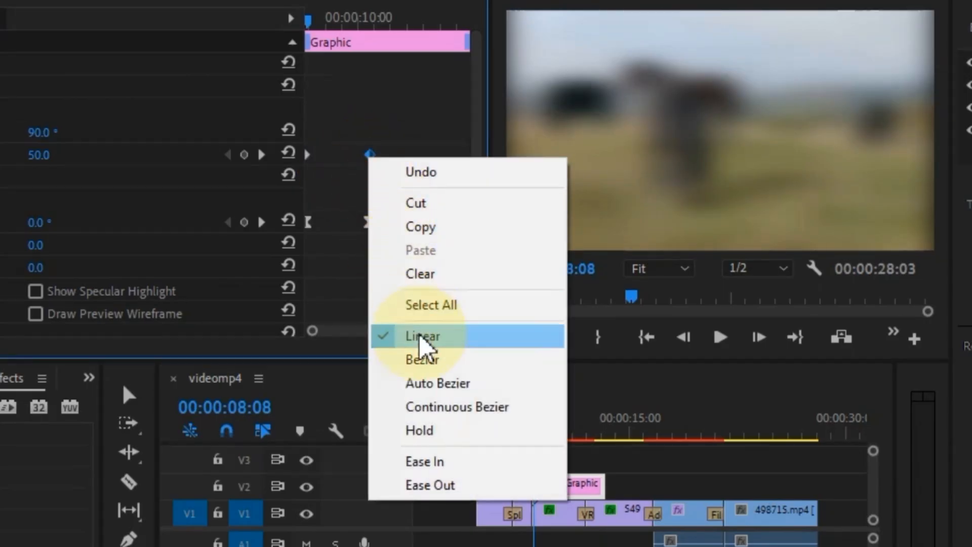
left_click(440, 462)
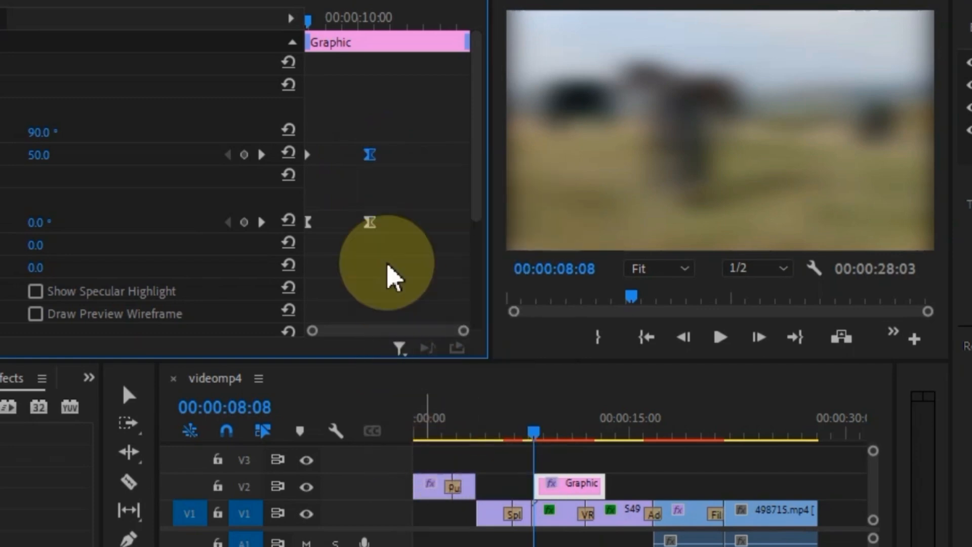
right_click(309, 157)
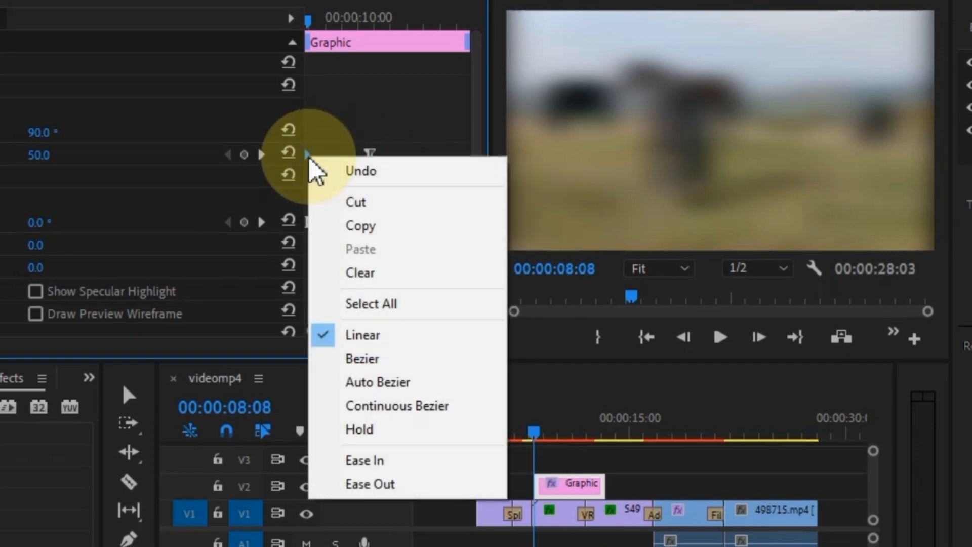
left_click(383, 485)
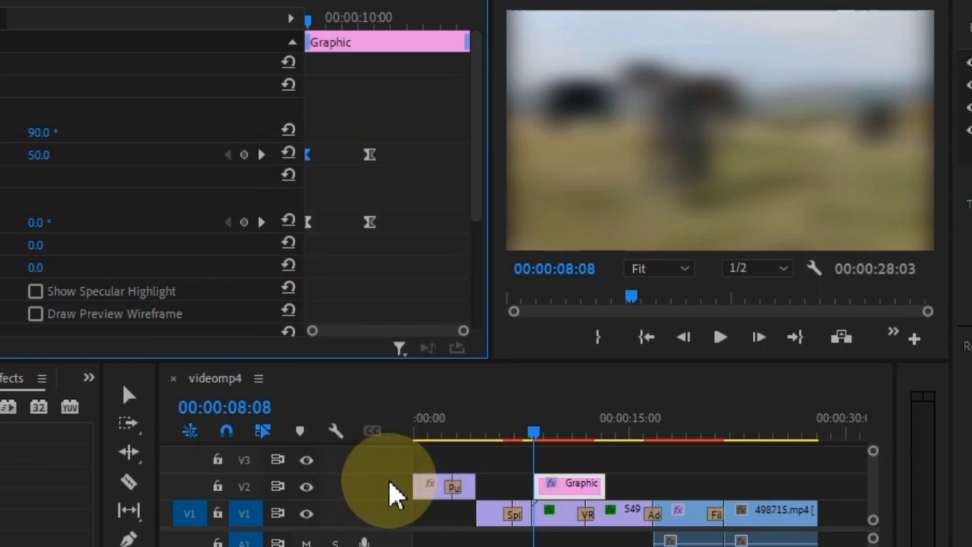
- Play the eased title animation from just before the title, then reselect the title clip
left_click(577, 460)
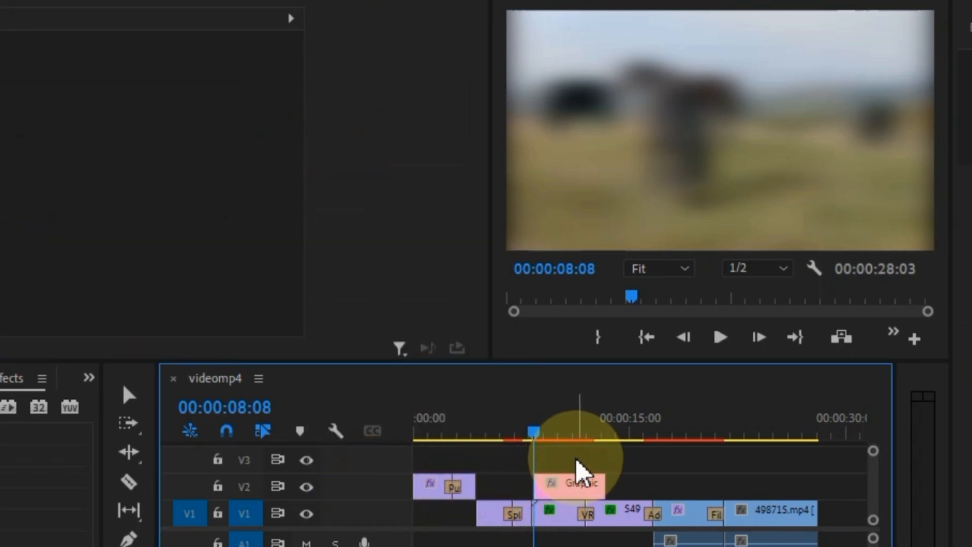
left_click(529, 435)
key("space")
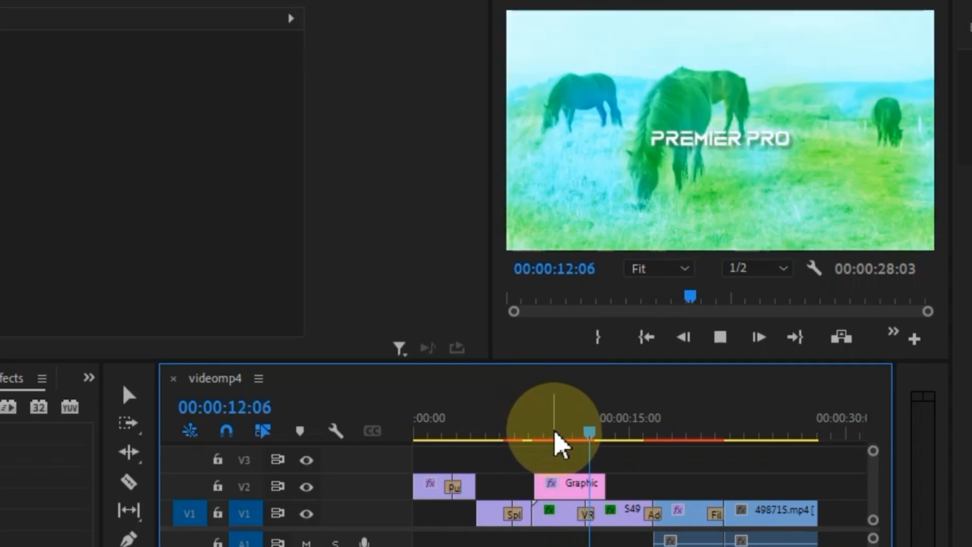
key("space")
left_click(571, 485)
- With the playhead at 9:14, drag the Swivel and Blur Length end keyframes earlier
left_click(554, 429)
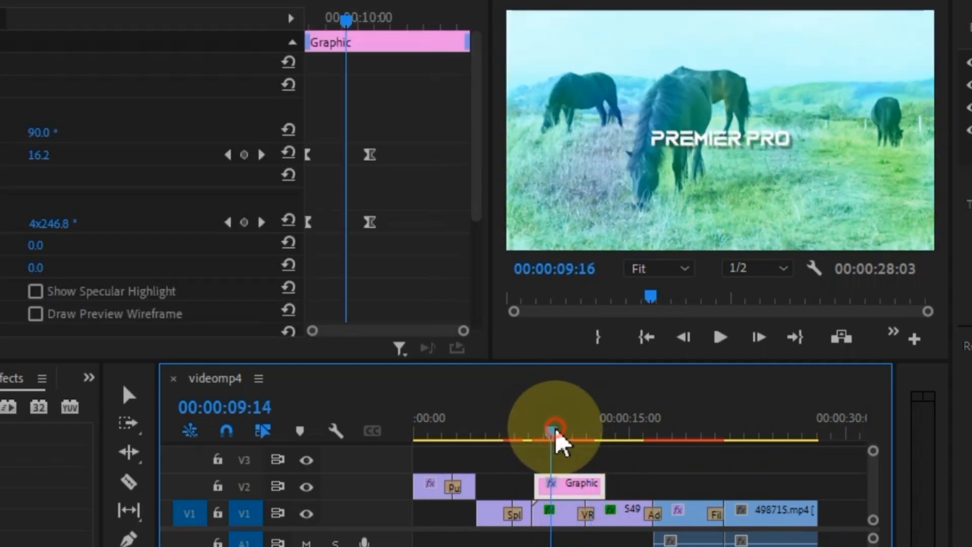
left_click_drag(556, 435, 552, 434)
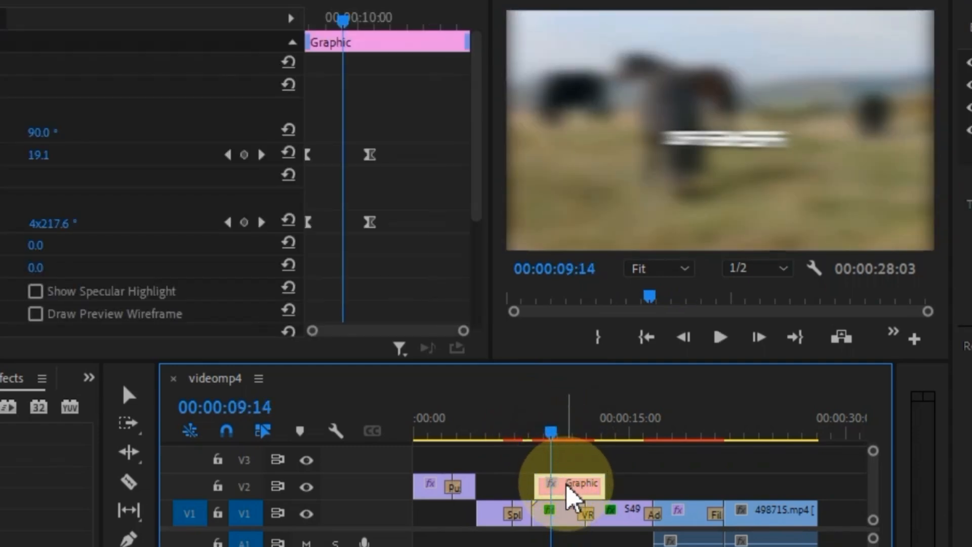
left_click(370, 223)
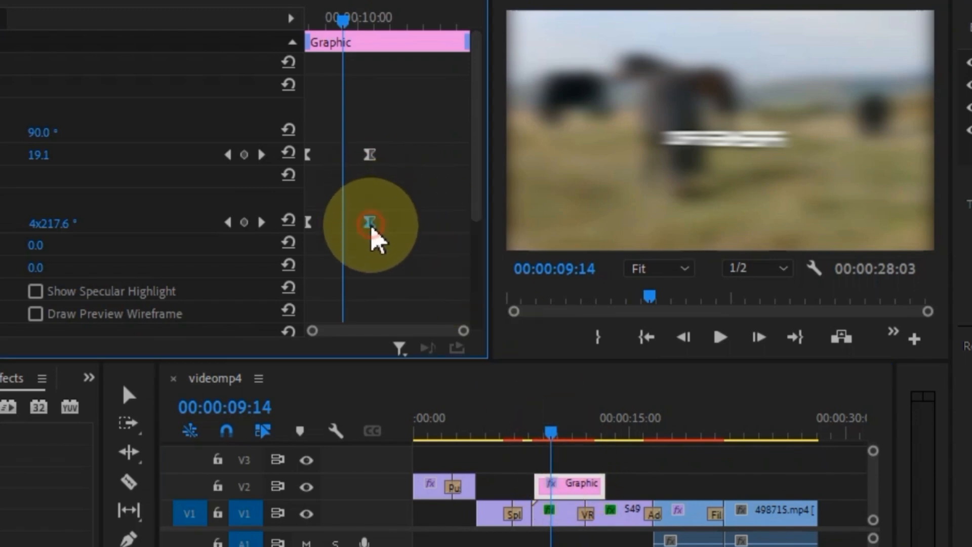
left_click_drag(367, 231, 351, 242)
left_click_drag(372, 162, 357, 165)
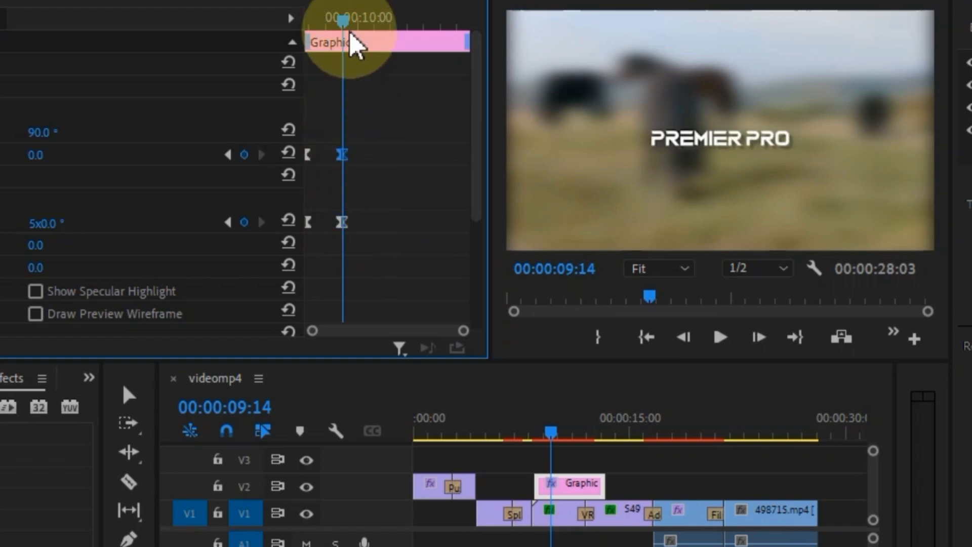
- Replay the quicker title animation from the title's start and scrub near its end
left_click_drag(340, 21, 295, 39)
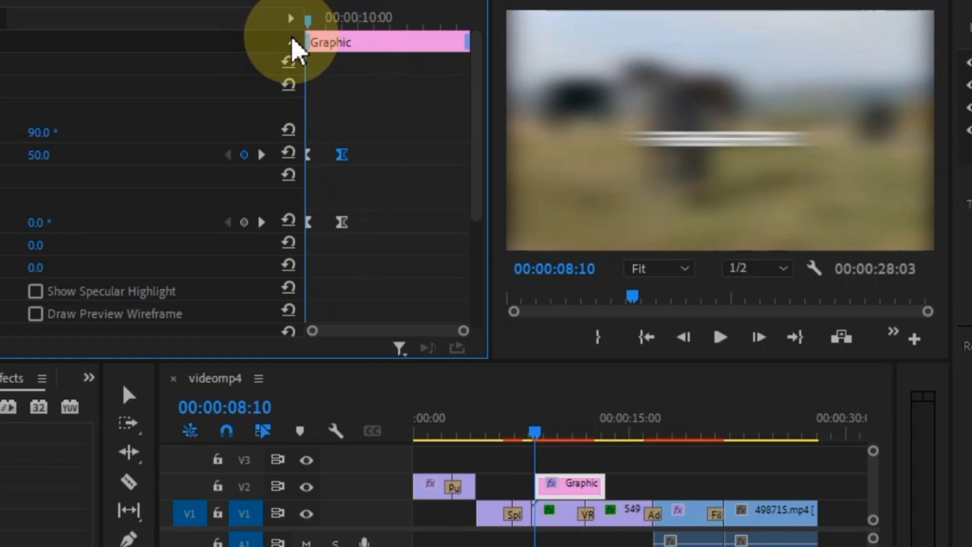
key("space")
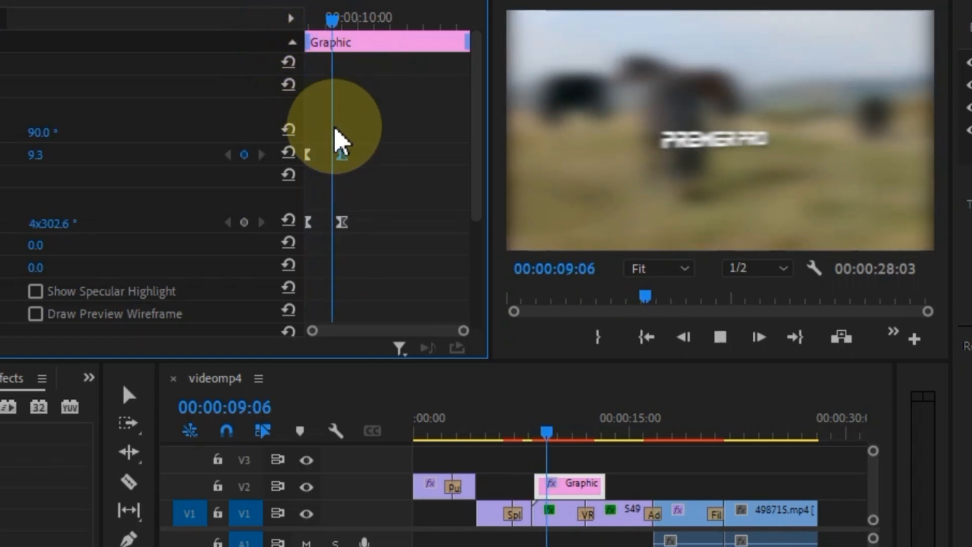
left_click_drag(386, 23, 296, 71)
key("space")
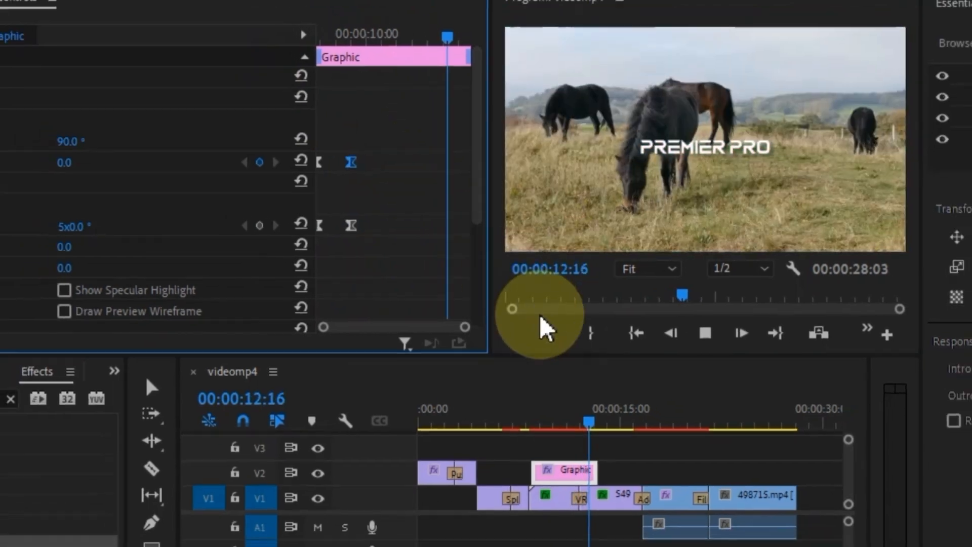
key("space")
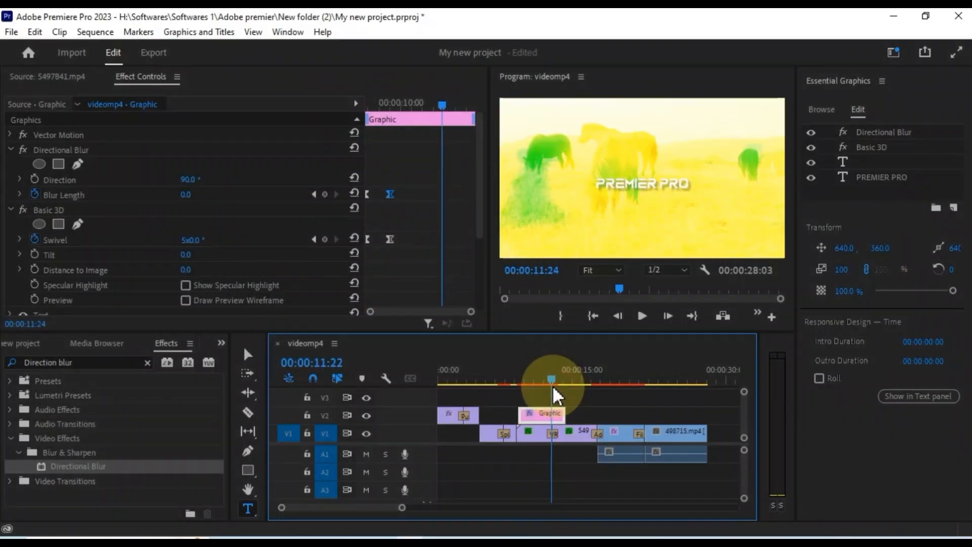
mouse_move(554, 391)
left_mouse_down()
mouse_move(540, 391)
mouse_move(553, 390)
left_mouse_up()
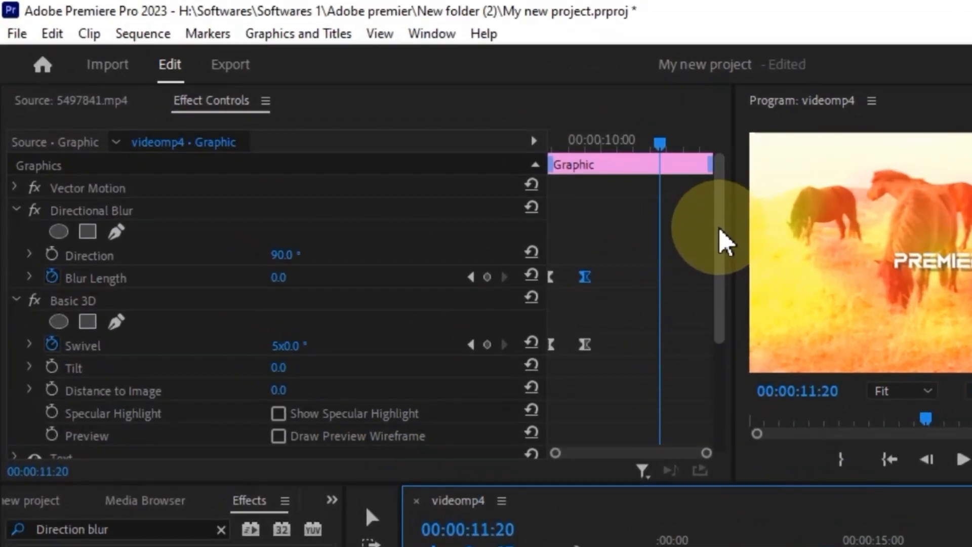
left_click_drag(725, 243, 724, 363)
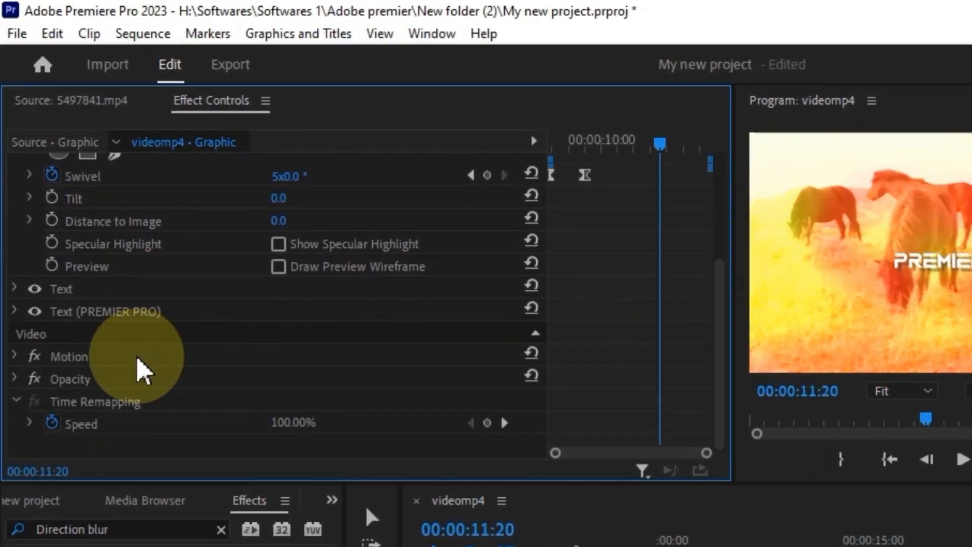
- Animate the title's Opacity with a keyframe at 13:02 faded to 0%
left_click(15, 379)
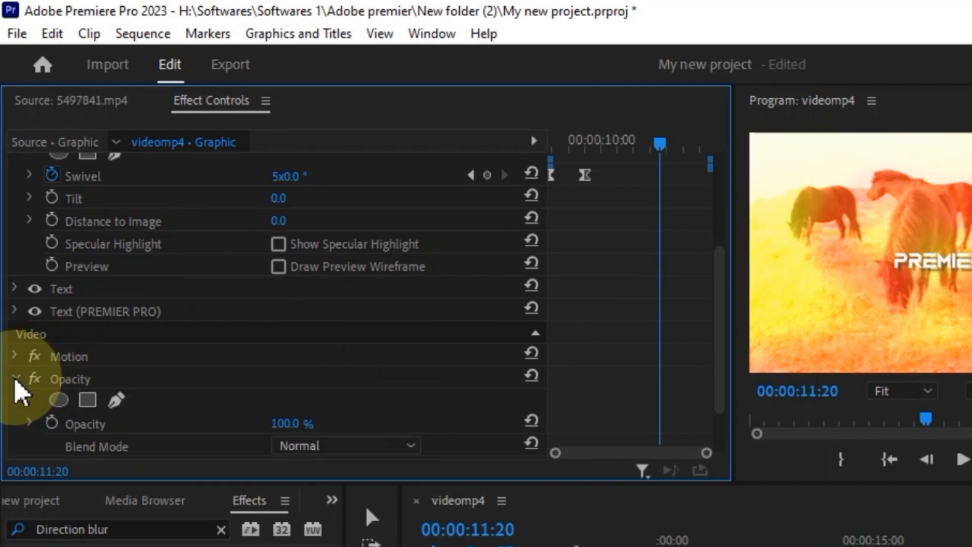
left_click(52, 423)
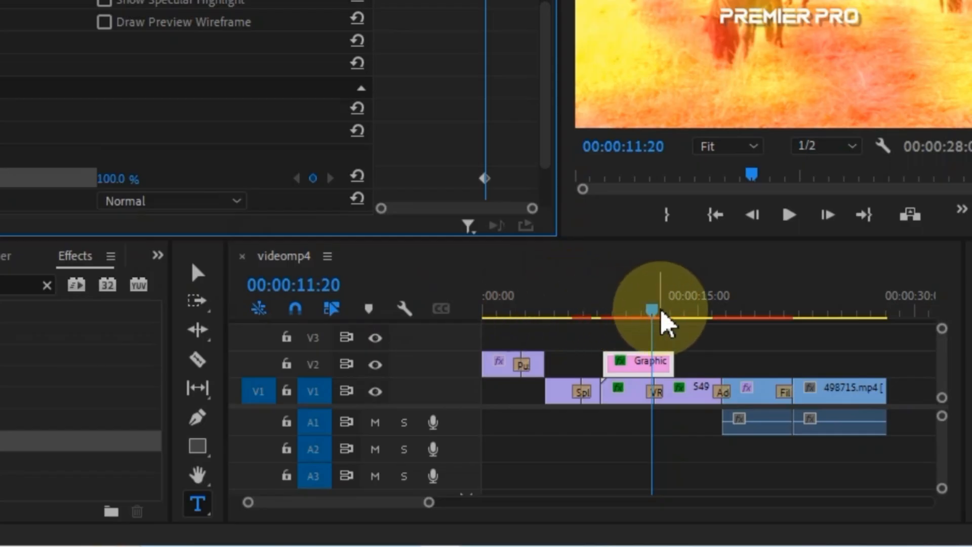
left_click_drag(652, 319, 672, 327)
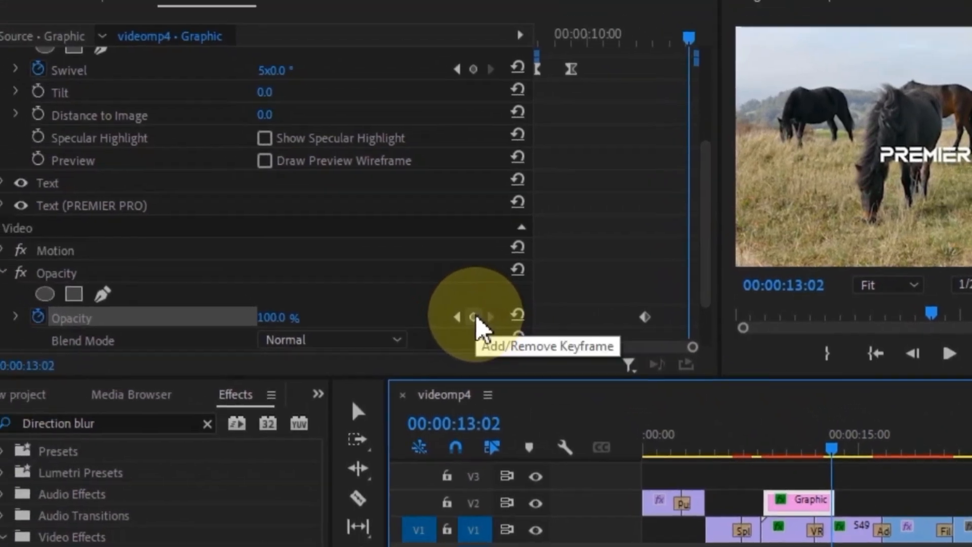
left_click(405, 257)
left_click_drag(290, 329, 235, 329)
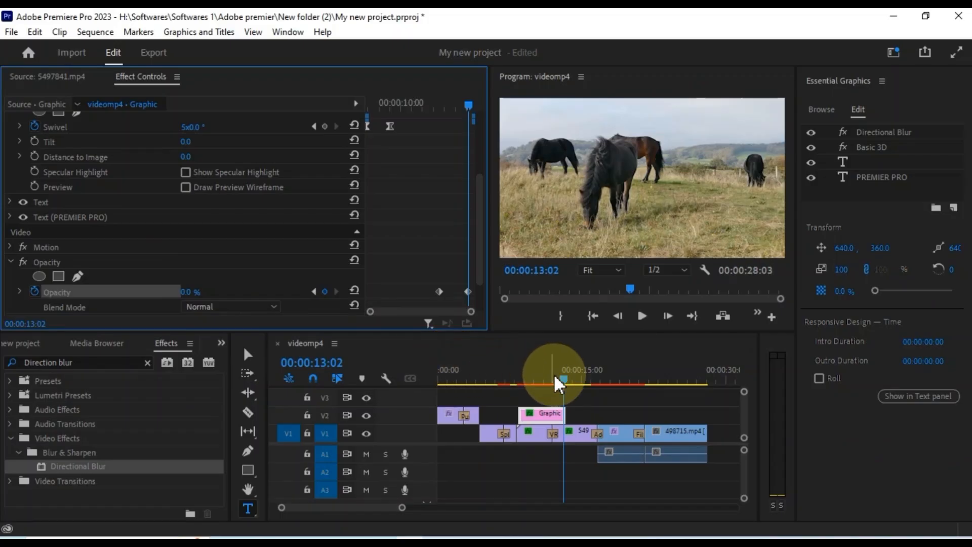
- Ease out the first opacity keyframe, ease into the last, and play the fade-out
left_click_drag(555, 381, 548, 385)
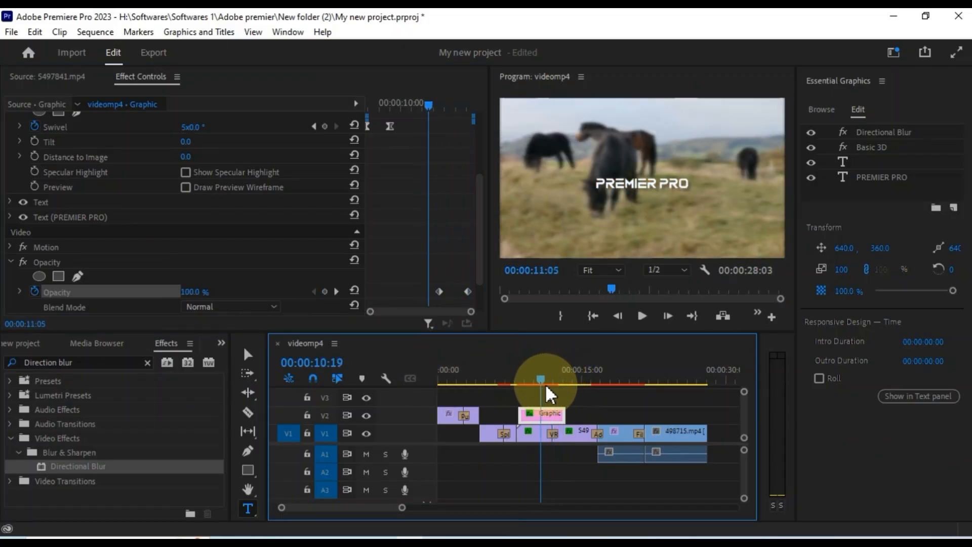
right_click(439, 292)
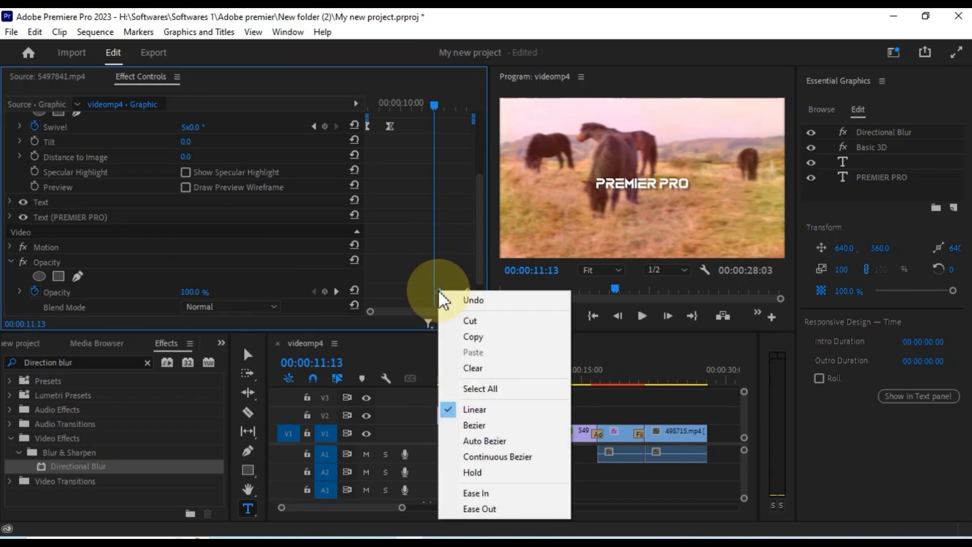
left_click(489, 512)
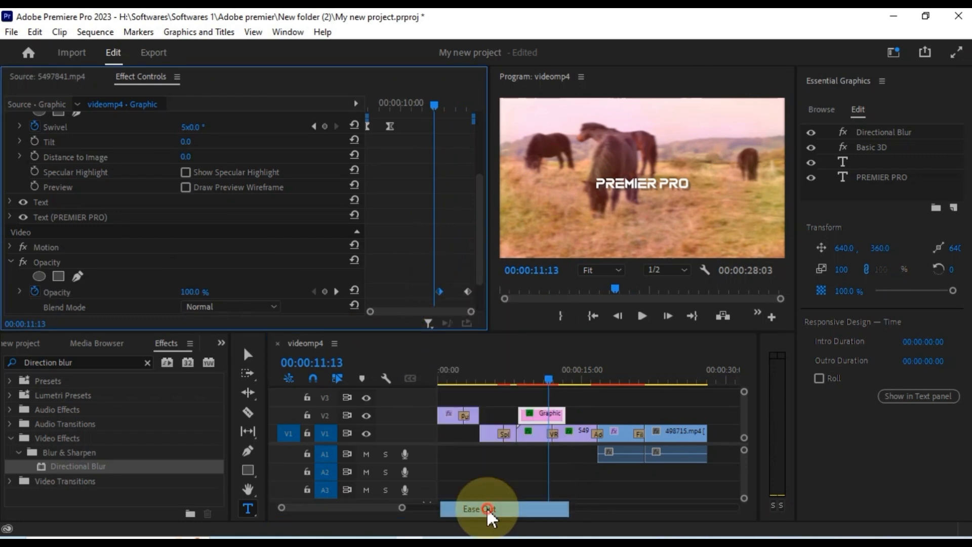
right_click(469, 293)
left_click(530, 496)
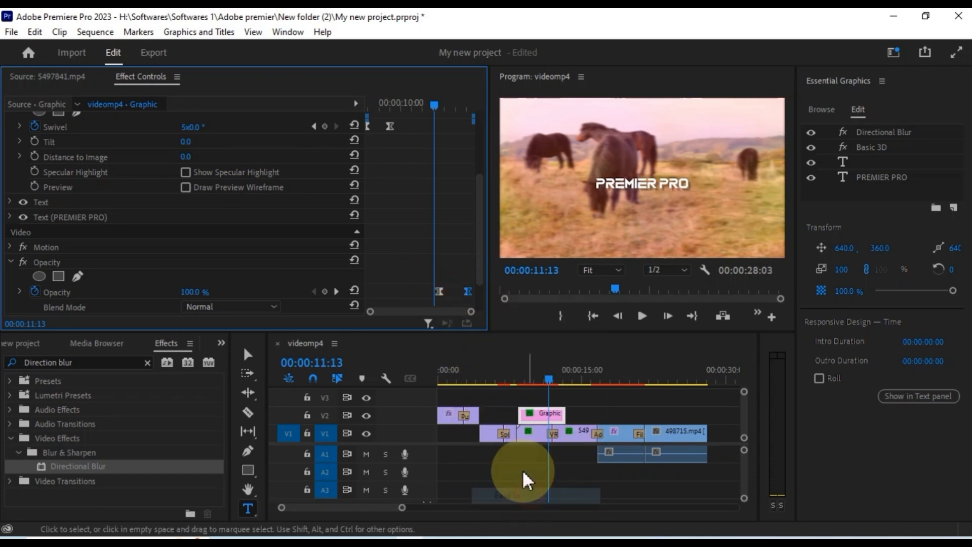
key("space")
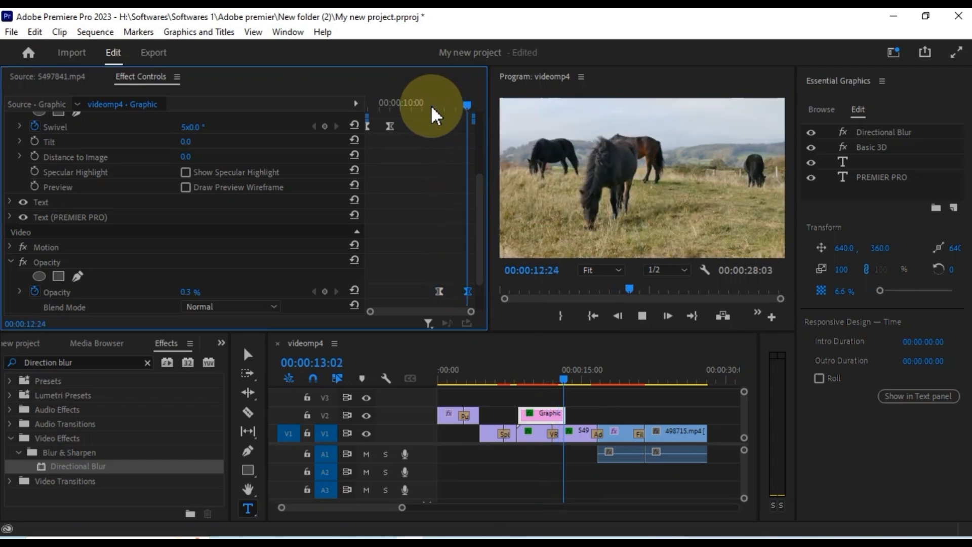
key("space")
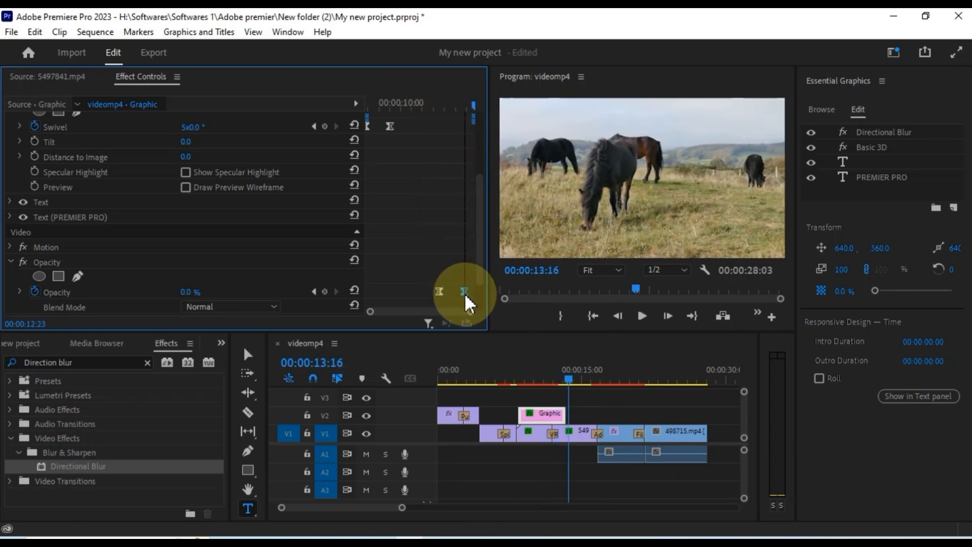
- Nudge the second opacity keyframe slightly earlier and replay the title fade
left_click_drag(469, 302, 445, 306)
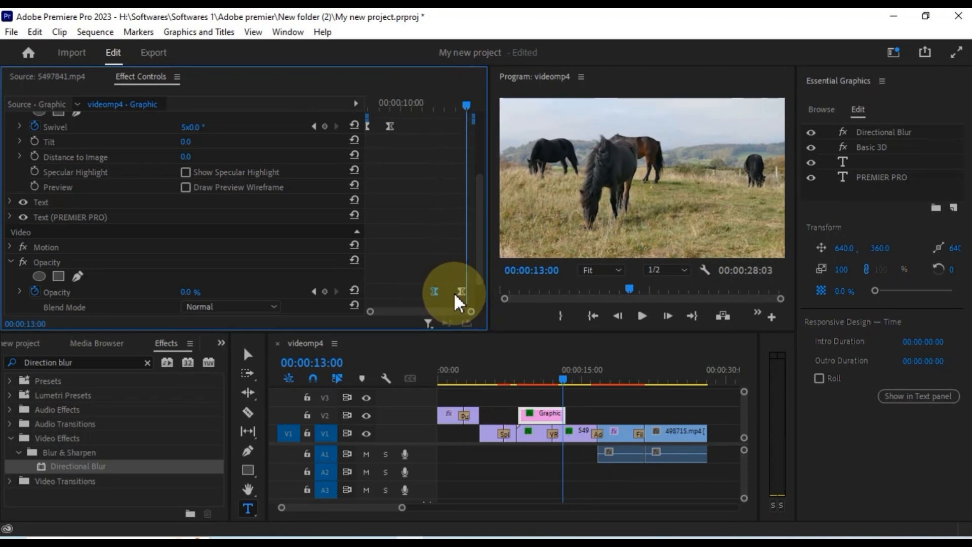
left_click_drag(464, 302, 455, 301)
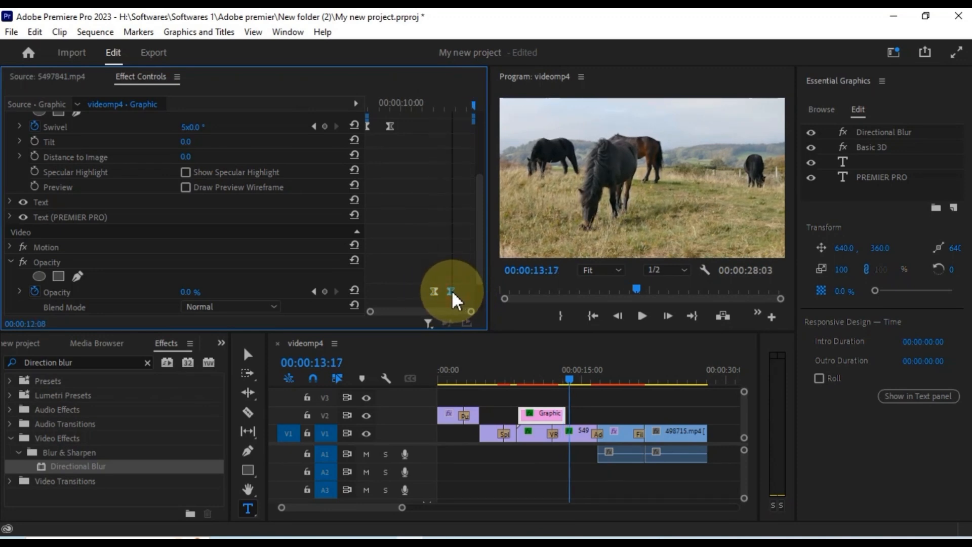
left_click(434, 106)
key("space")
key("space")
key("space")
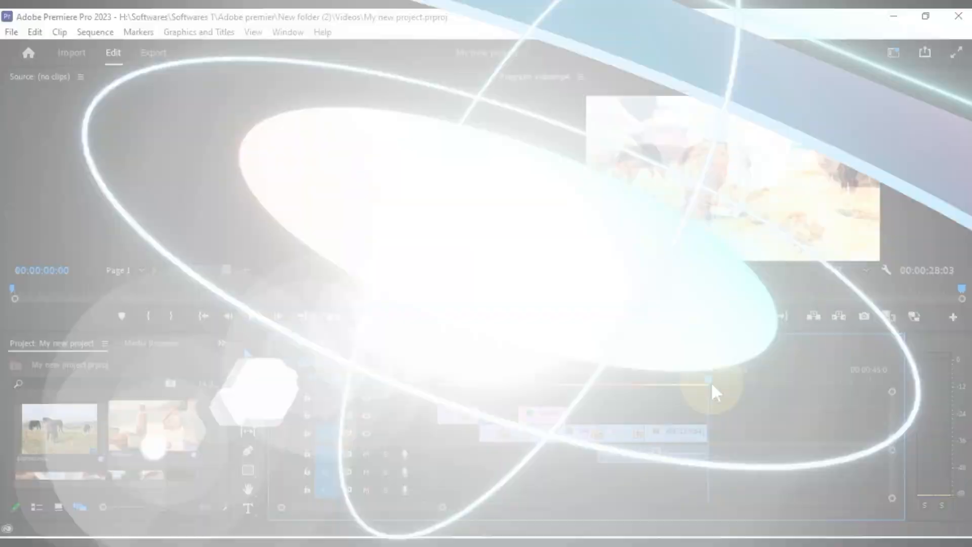
- Drag the sequence playhead back to 00:00:00:00
left_click_drag(710, 381, 430, 394)
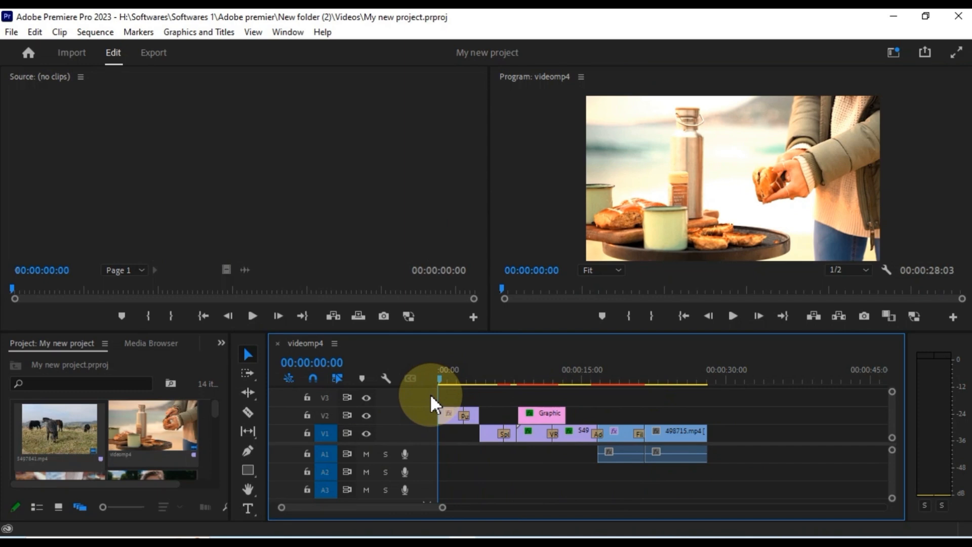
- Load 05874678.mp3 into the Source monitor and preview it from near the start
left_click_drag(216, 408, 214, 445)
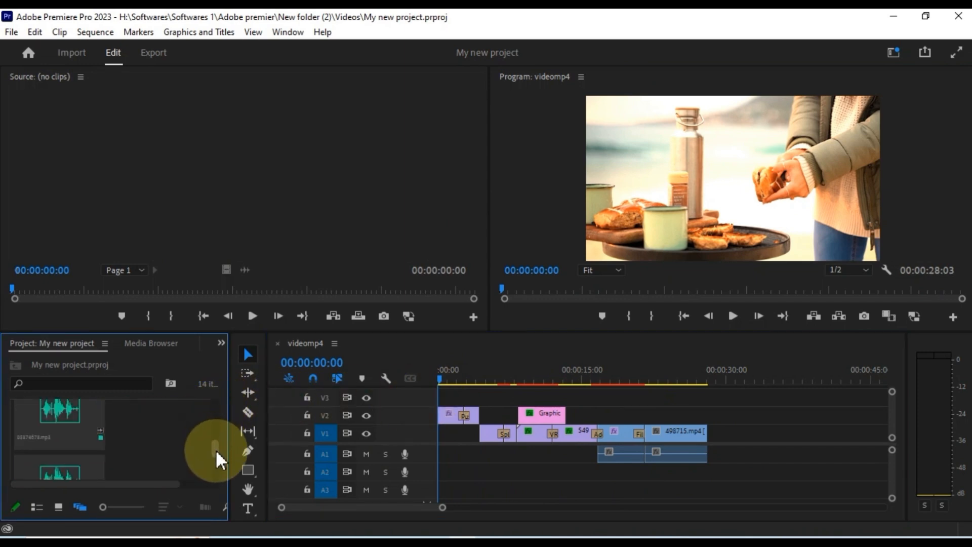
double_click(47, 410)
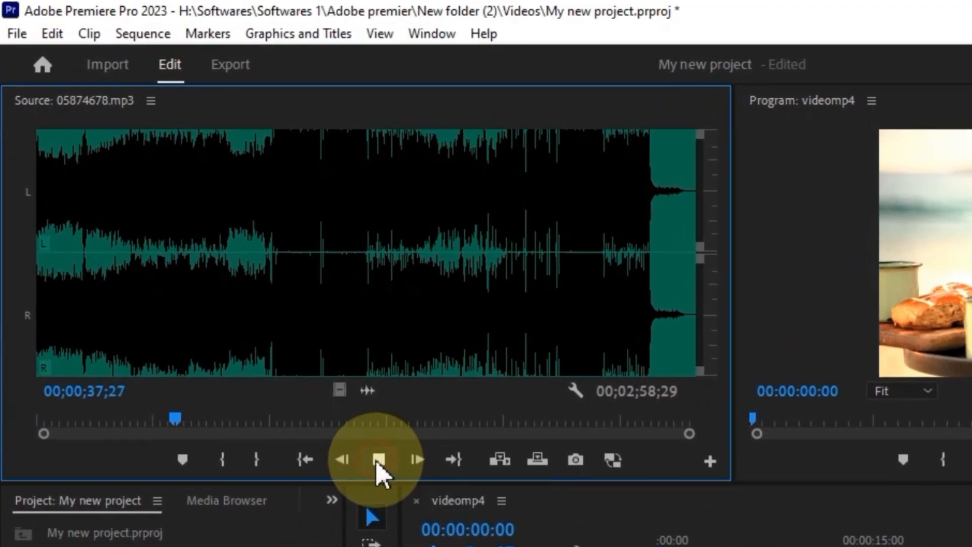
left_click_drag(178, 343, 43, 264)
left_click(380, 461)
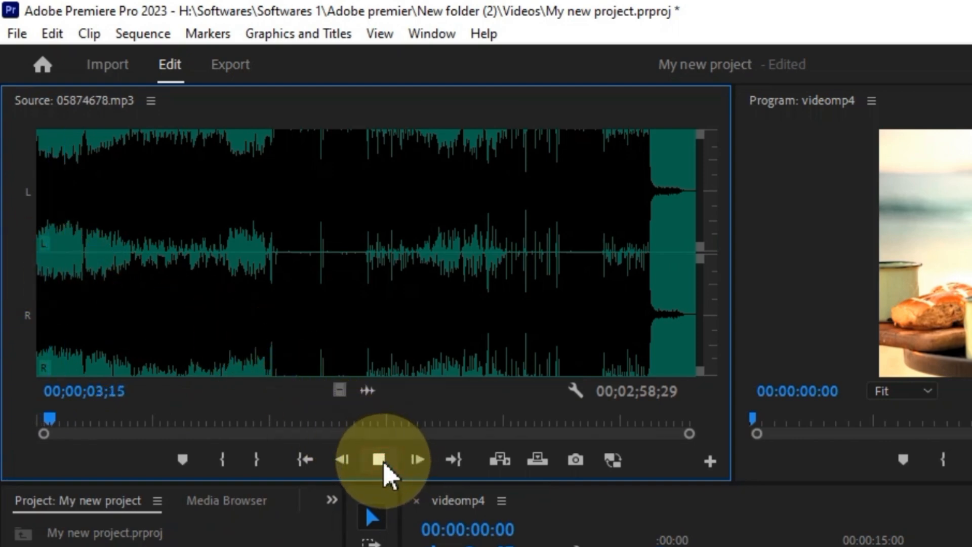
left_click(384, 461)
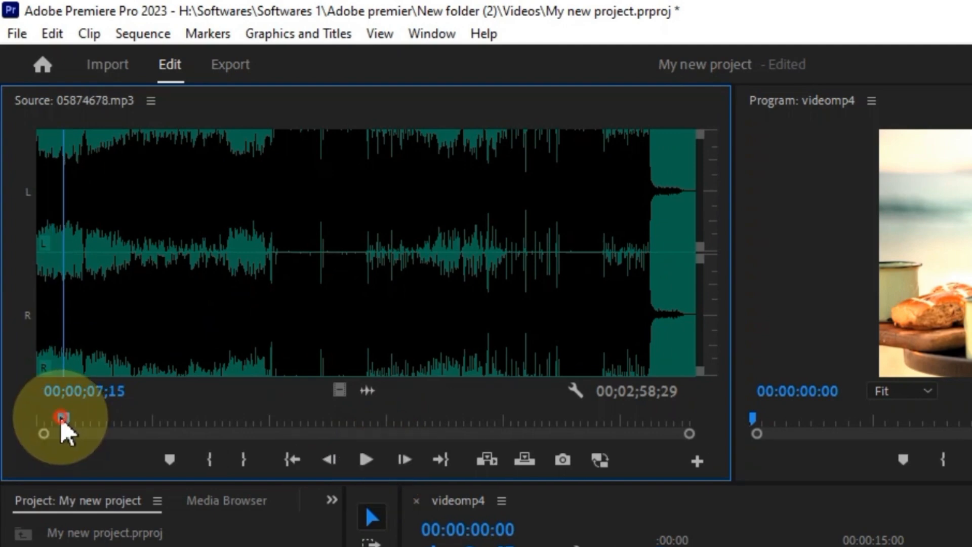
- Mark an In point at the music's start and Out at 01;04;28, then drag it into the sequence
left_click_drag(62, 424, 26, 429)
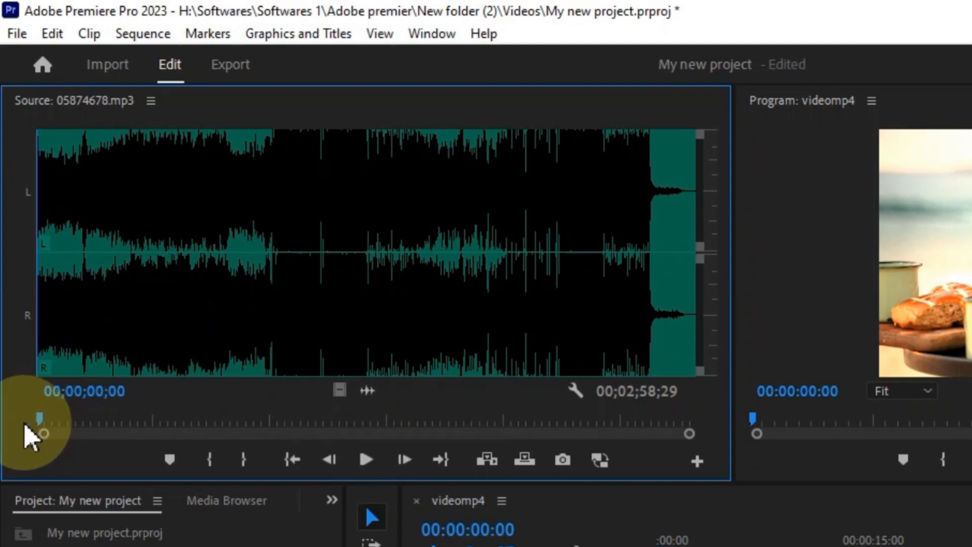
scroll(35, 427, "up", 2)
left_click(209, 458)
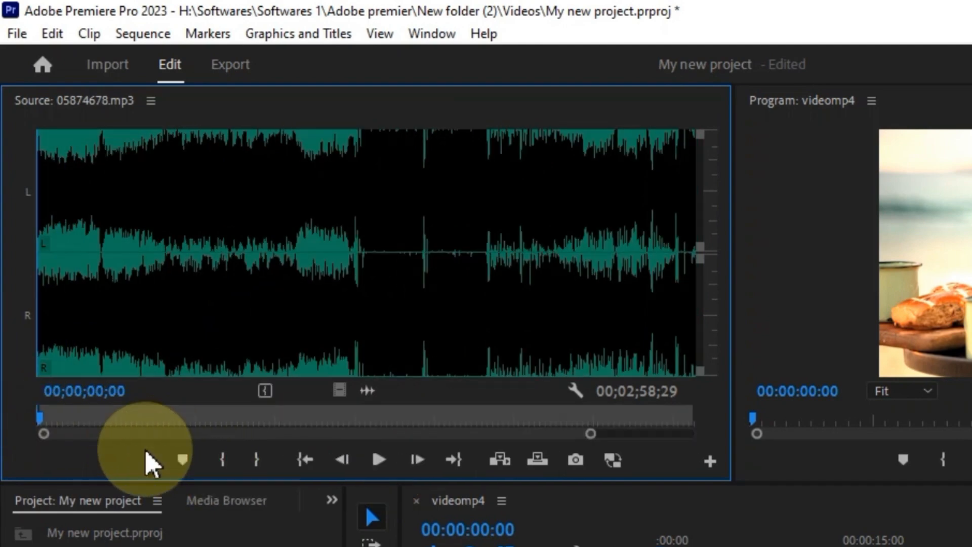
left_click_drag(44, 424, 359, 427)
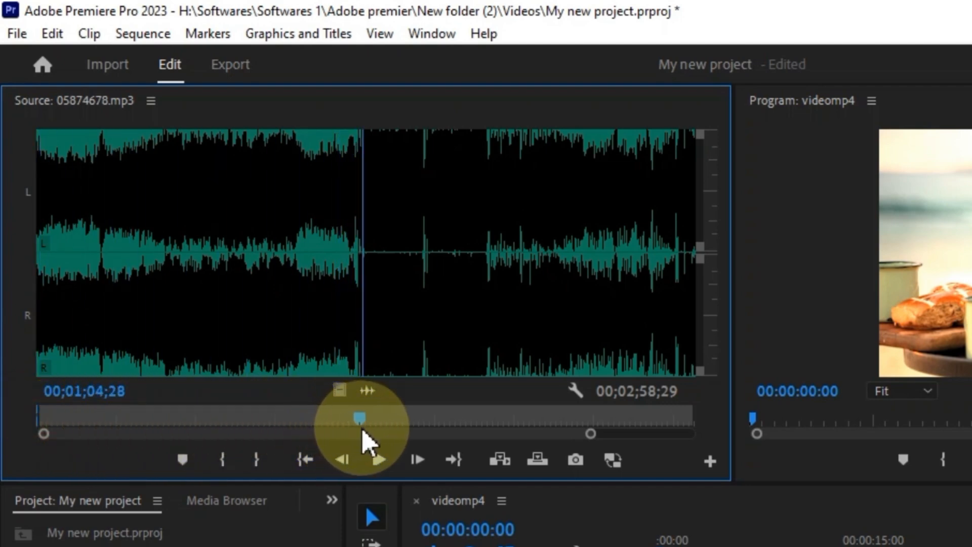
left_click(256, 461)
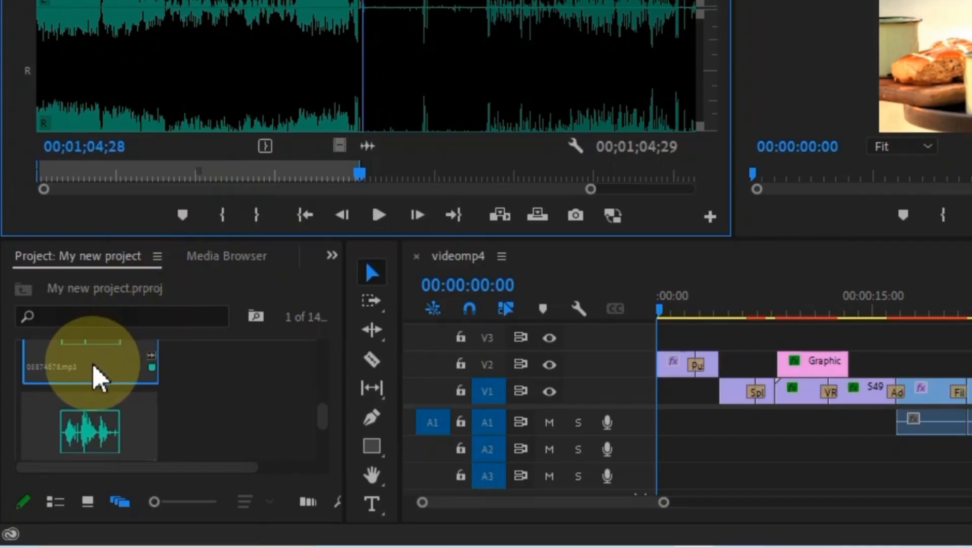
left_click_drag(93, 365, 645, 455)
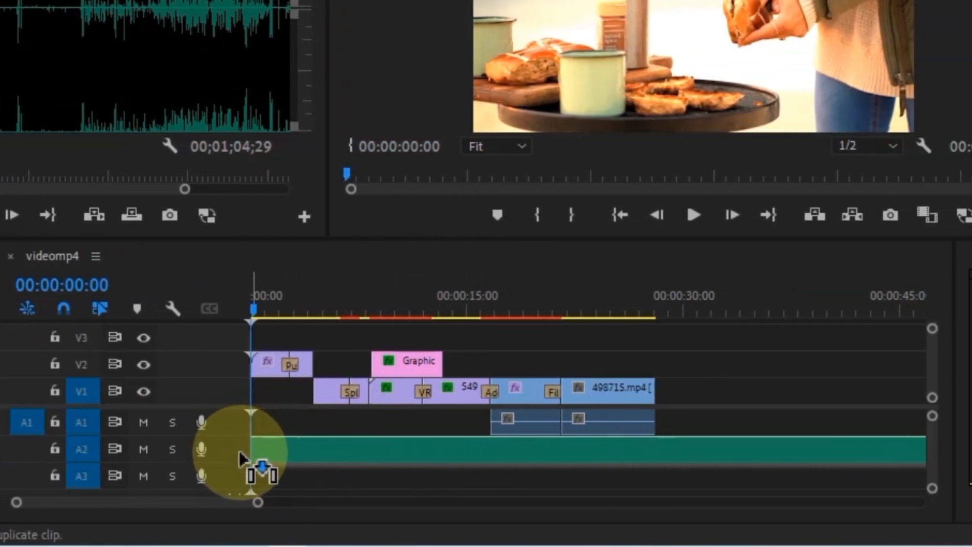
- Drop the music on track A2 at the sequence start and move to the video's end
left_click_drag(239, 451, 241, 453)
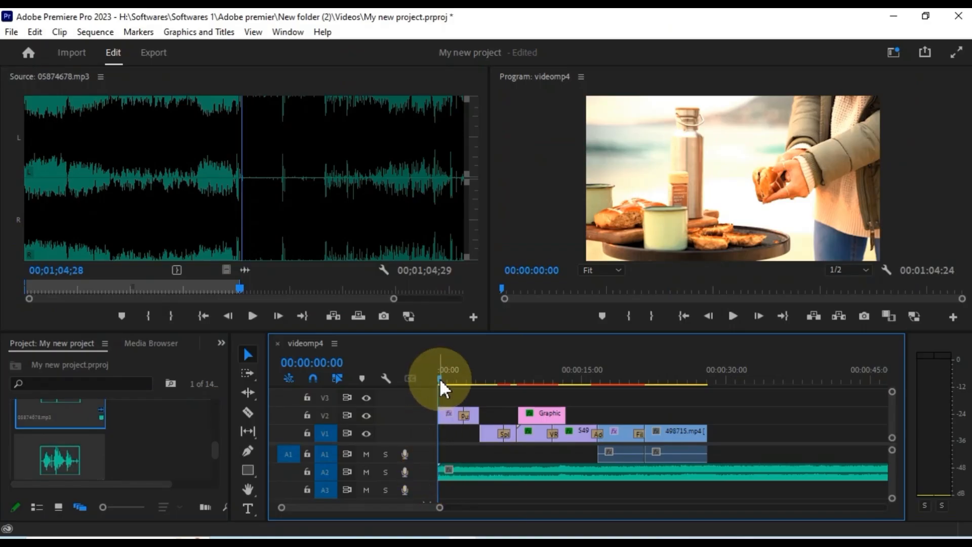
left_click_drag(253, 308, 454, 329)
left_click_drag(573, 392, 726, 405)
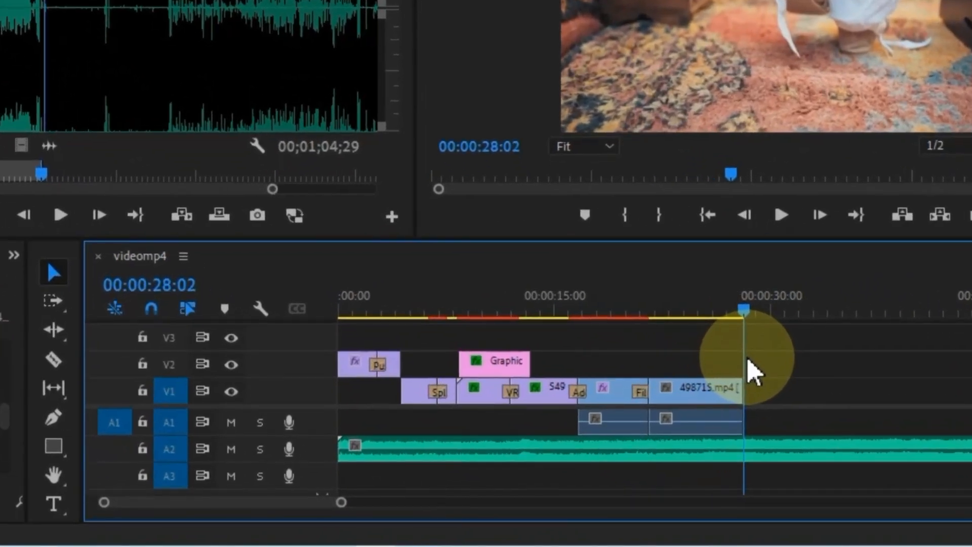
- Razor-cut the music at 00:00:28:02, delete the leftover tail, and replay the ending
left_click(749, 455)
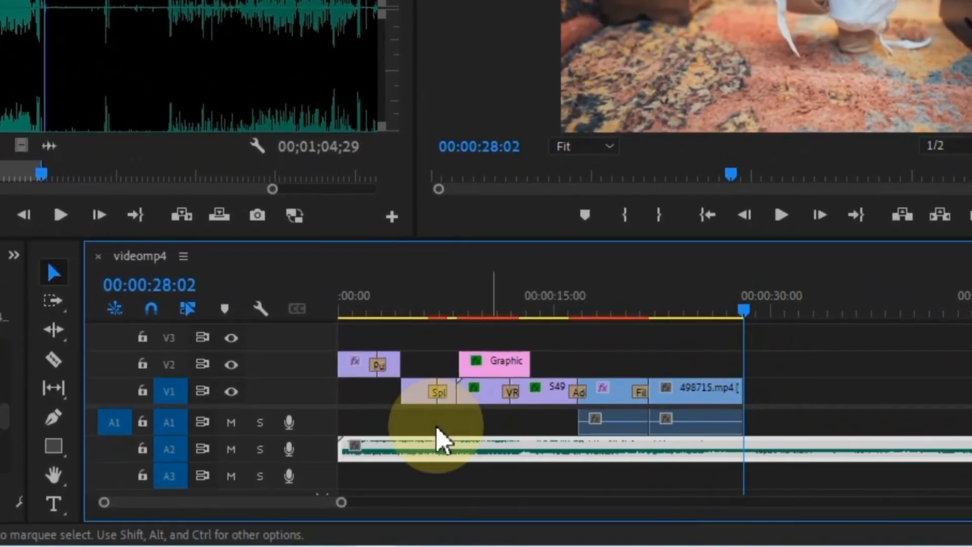
left_click(53, 359)
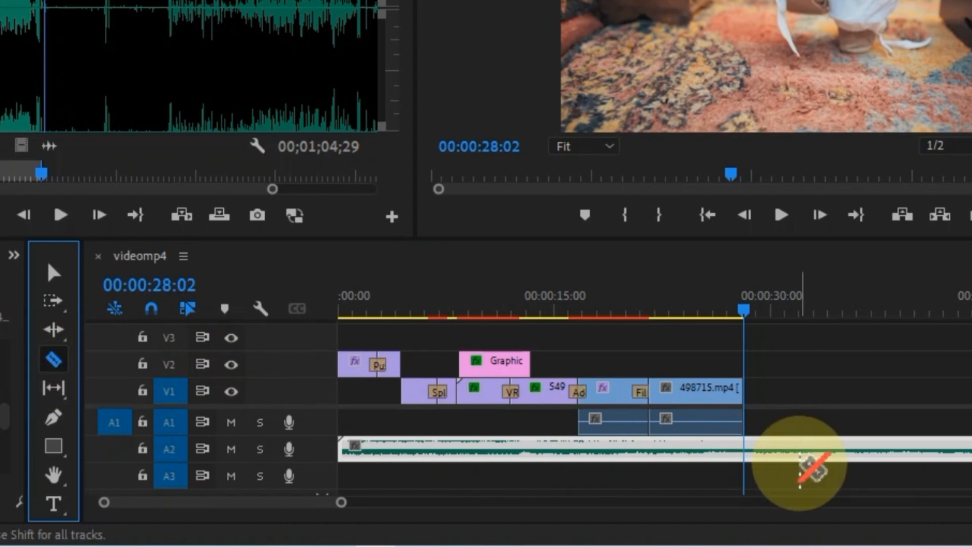
left_click(746, 456)
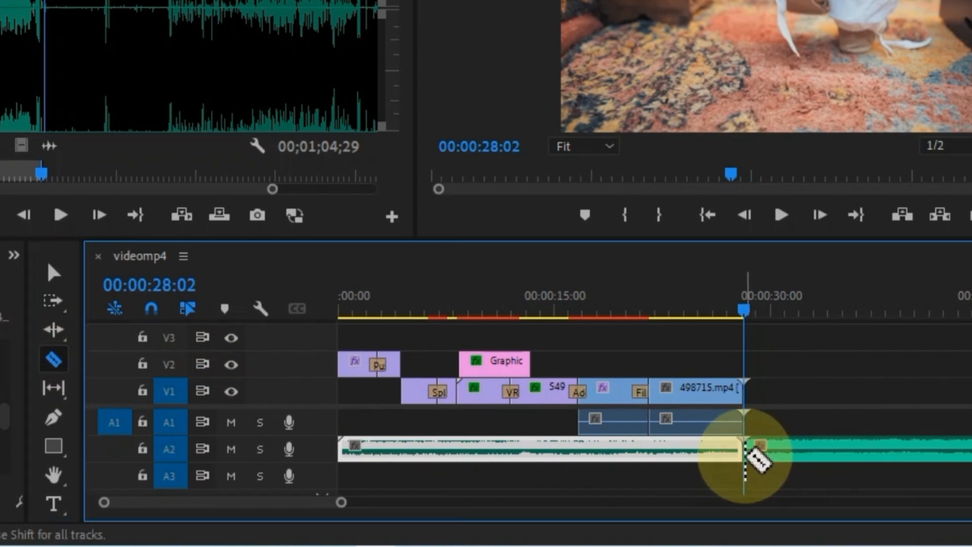
left_click(53, 273)
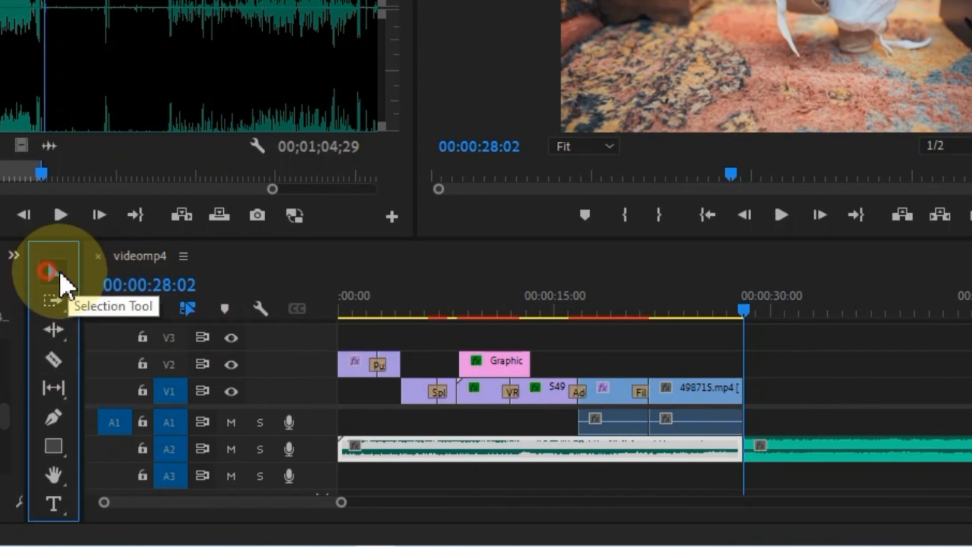
left_click(794, 450)
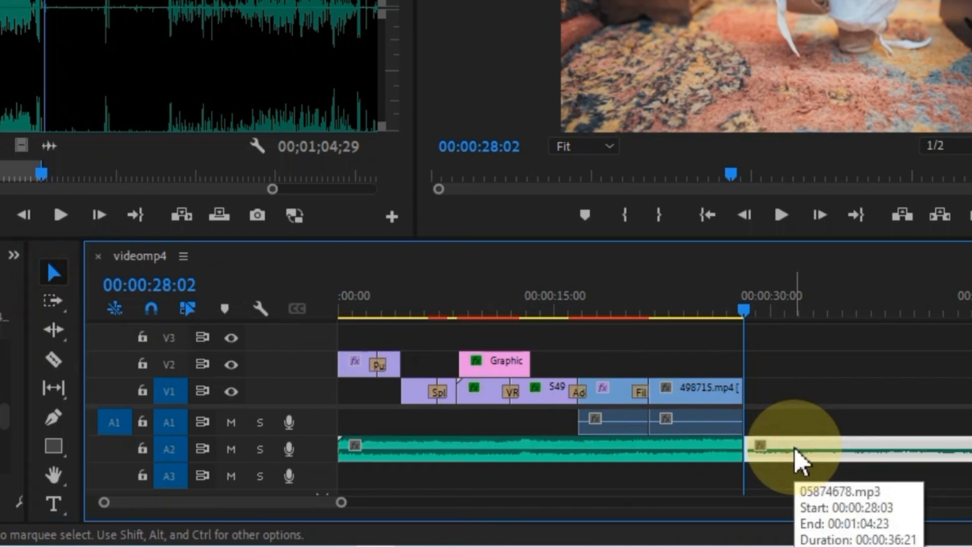
key("Delete")
left_click_drag(729, 309, 719, 324)
key("space")
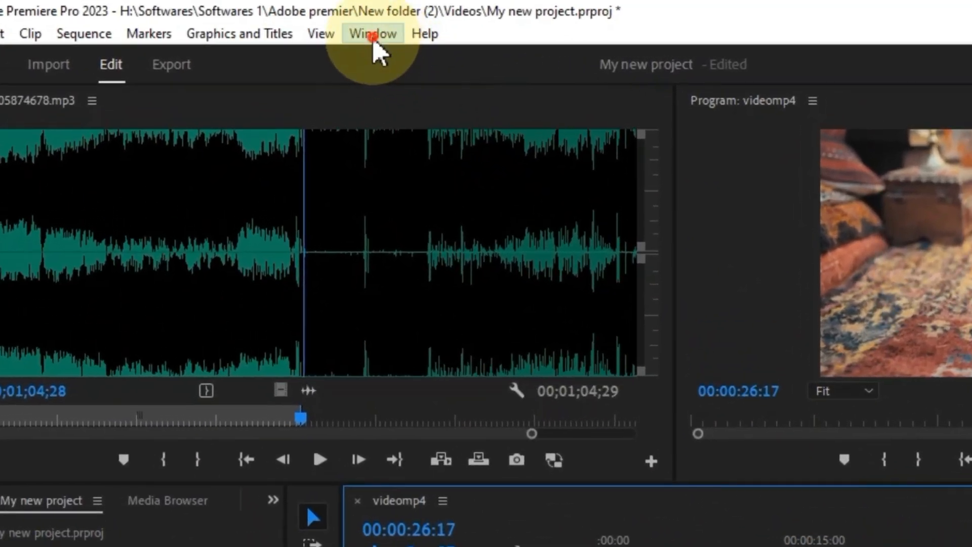
- In the music's Effect Controls, keyframe the volume Level down to its minimum at the video's end
left_click(300, 33)
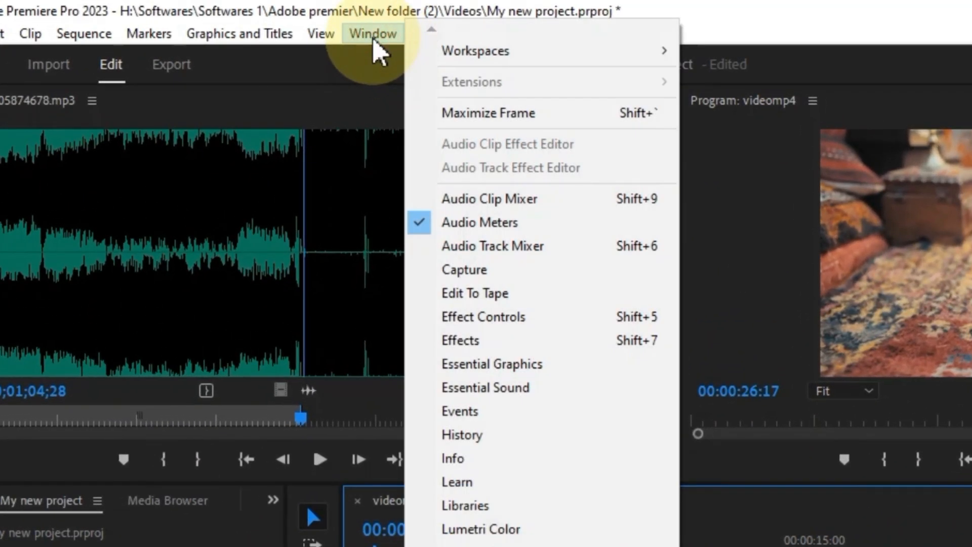
left_click(489, 318)
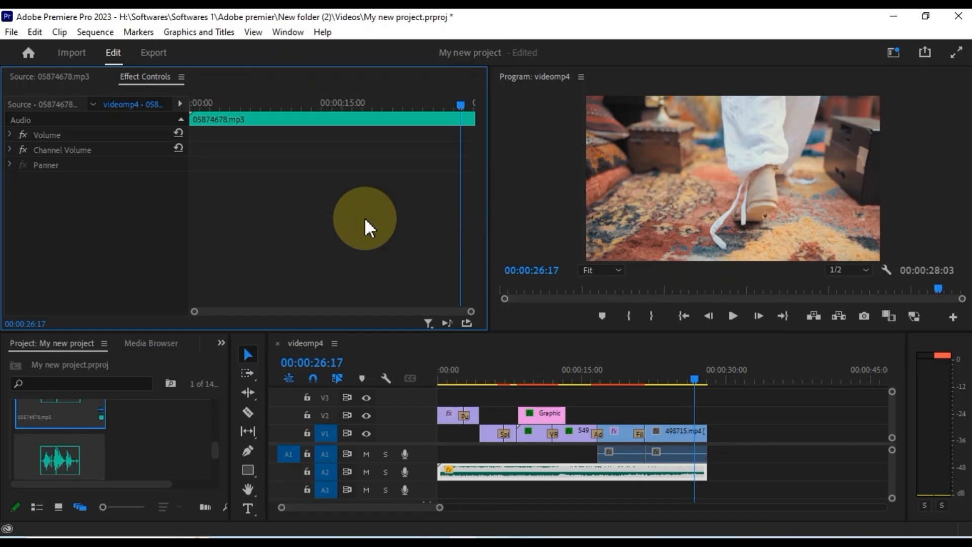
left_click(11, 134)
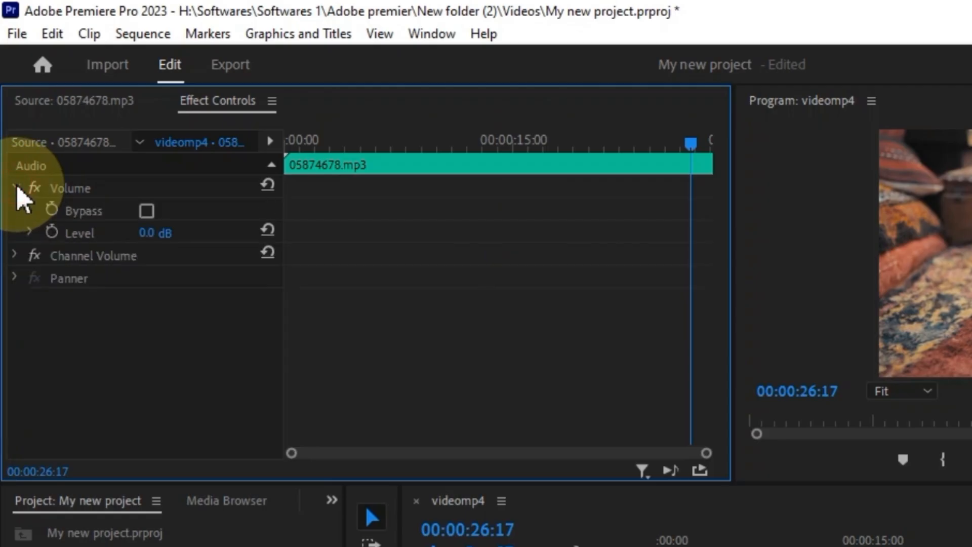
left_click(52, 232)
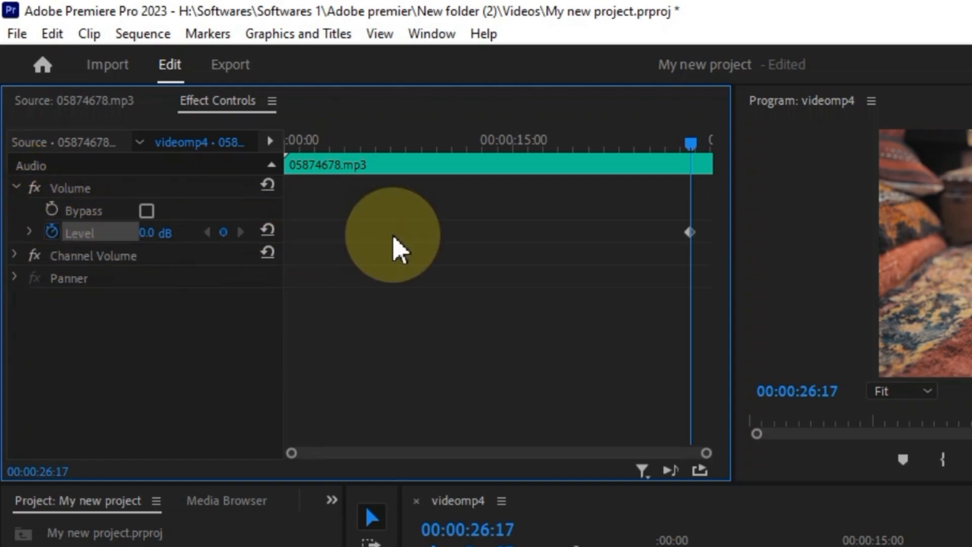
left_click_drag(692, 148, 712, 152)
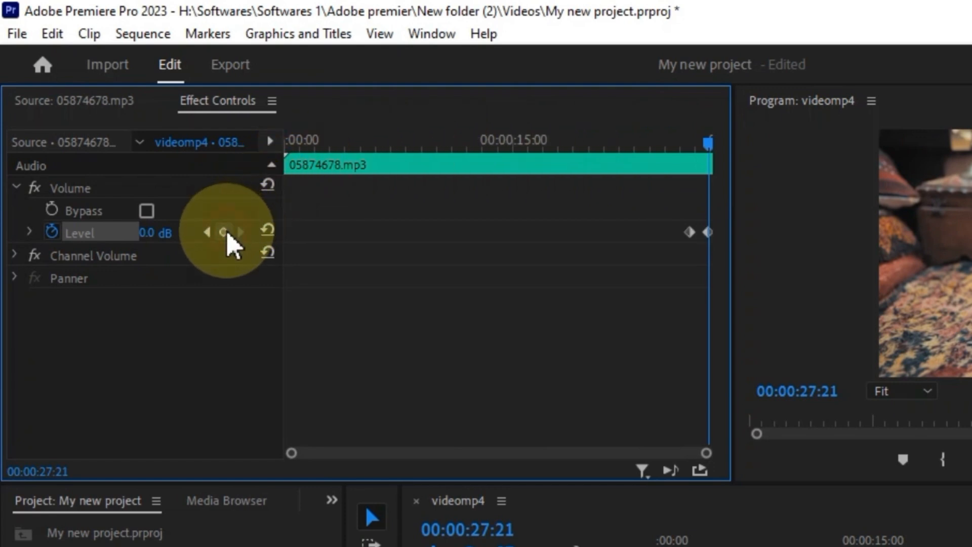
left_click_drag(166, 232, 86, 232)
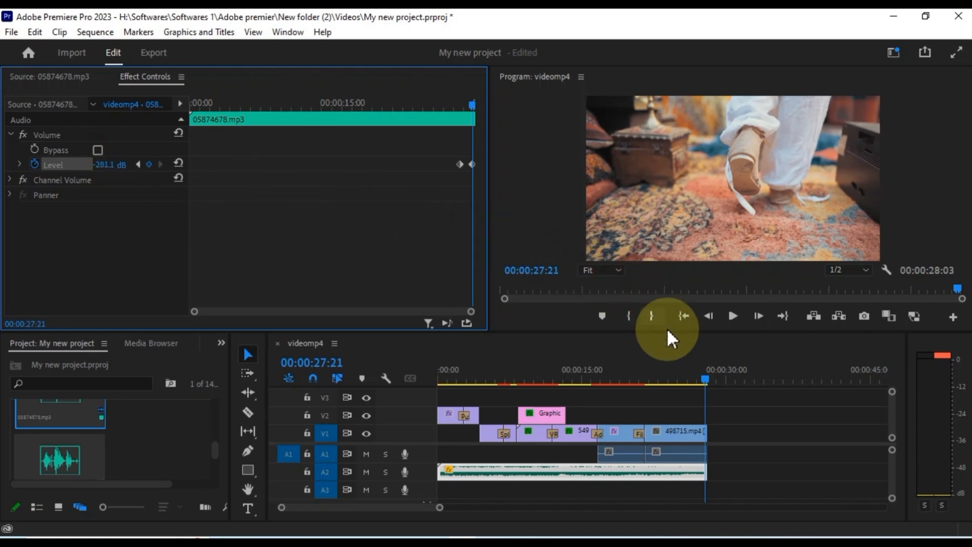
- Preview the music fade-out, move its first Level keyframe earlier, and replay
left_click_drag(702, 379, 689, 386)
left_click(454, 107)
key("space")
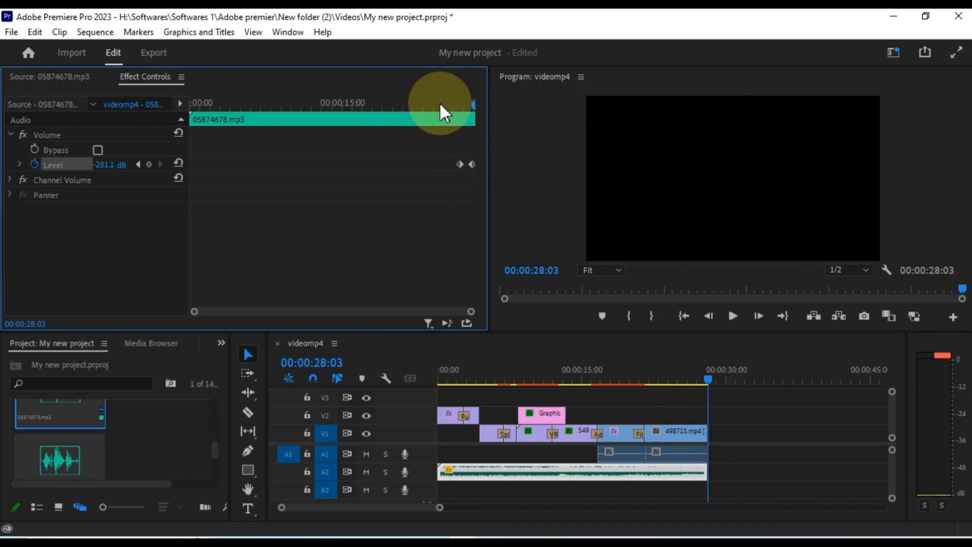
left_click(439, 104)
key("space")
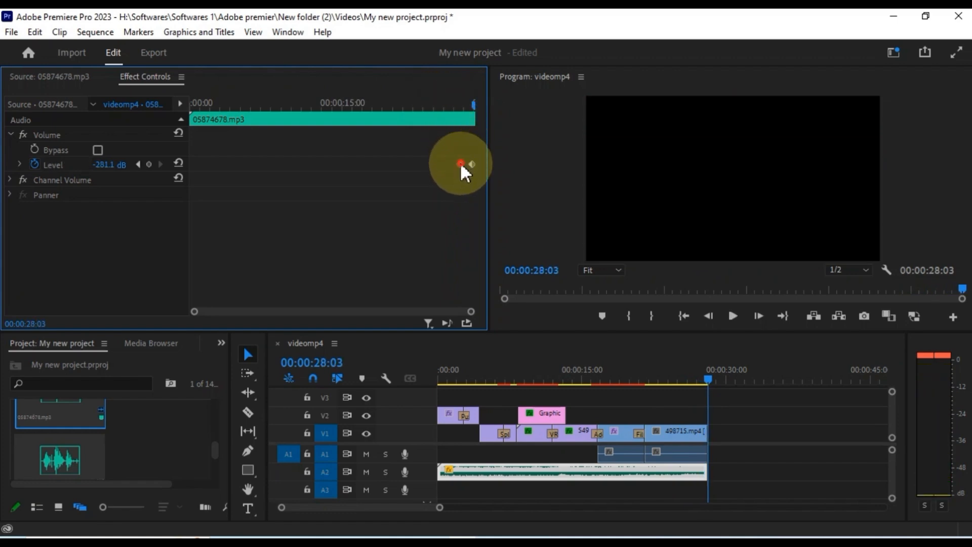
left_click_drag(460, 162, 457, 162)
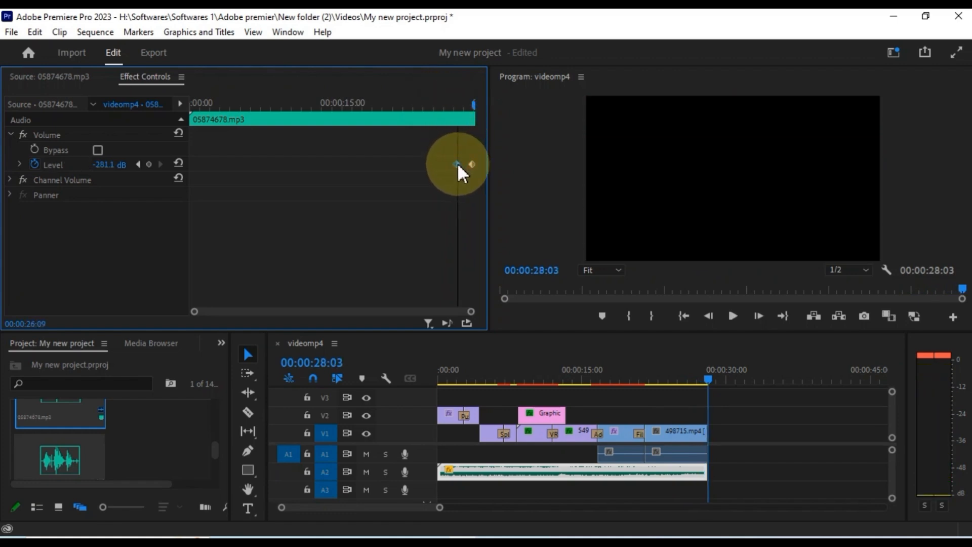
left_click_drag(471, 104, 453, 114)
key("space")
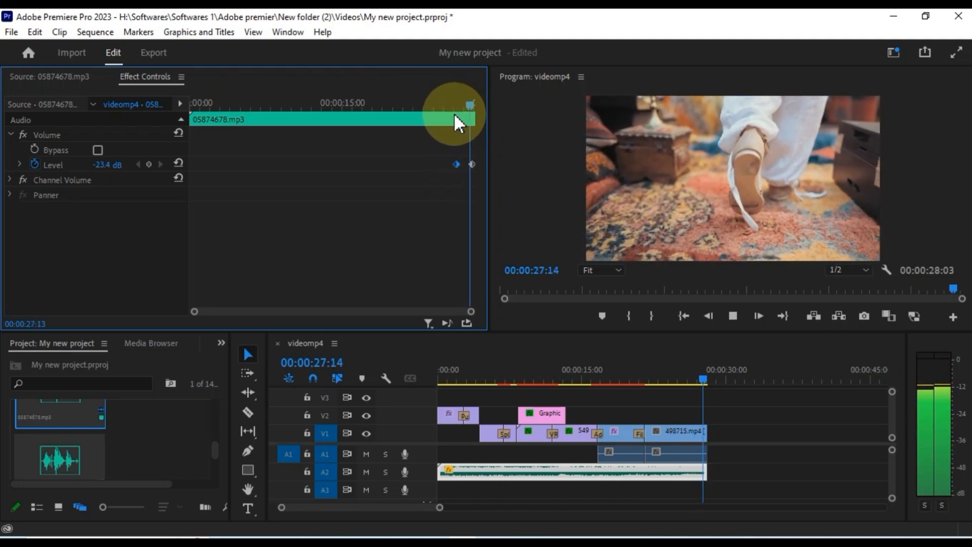
- Set the last Level keyframe to Ease Out and the earlier one to Ease In, then play back
left_click(472, 164)
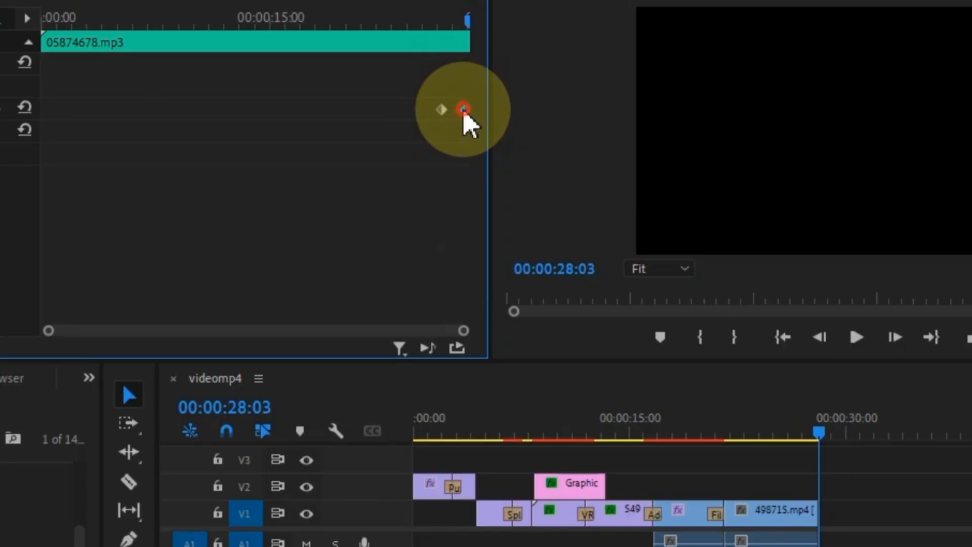
right_click(464, 110)
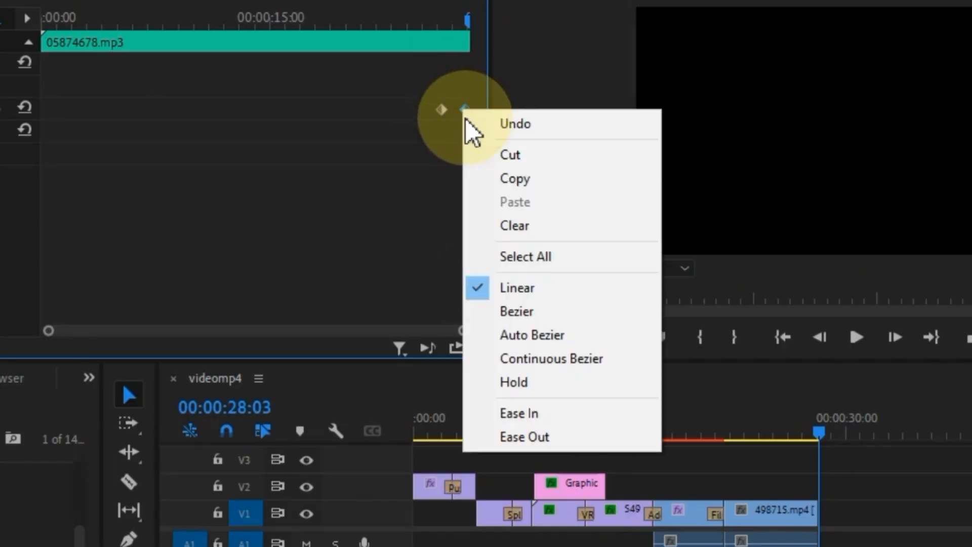
left_click(546, 434)
right_click(442, 109)
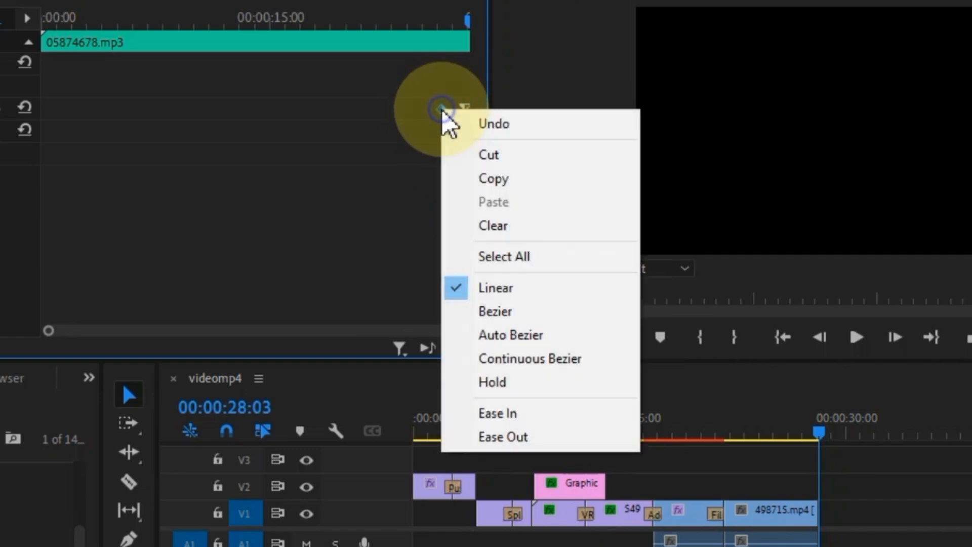
left_click(516, 412)
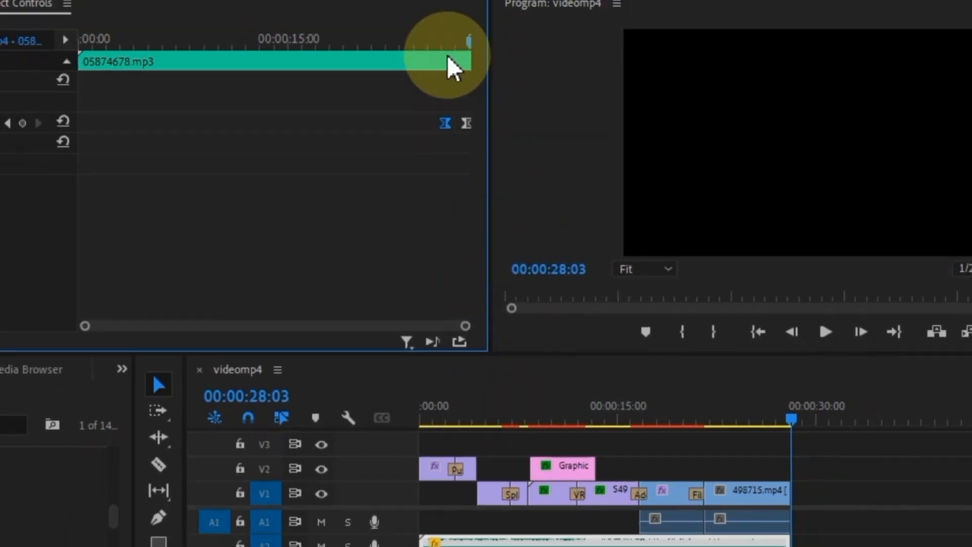
left_click(425, 19)
key("space")
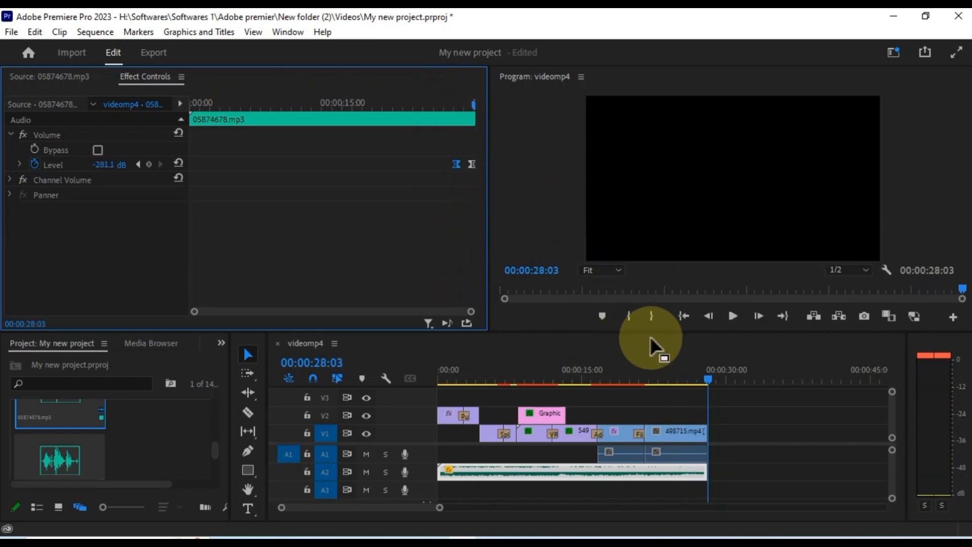
left_click_drag(702, 385, 427, 384)
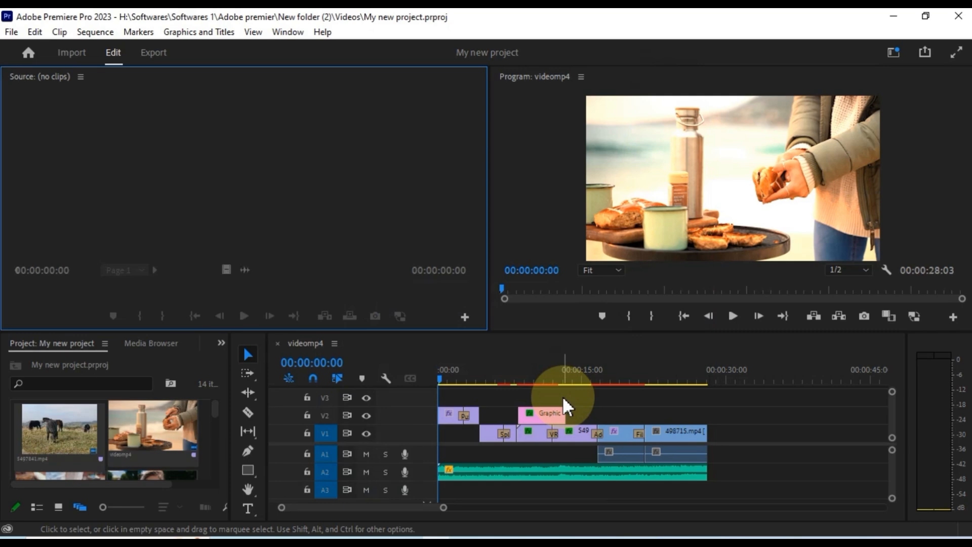
- Set an In point at 00:00:00:00, play the sequence, and jump to its last seconds
left_click(562, 396)
key("i")
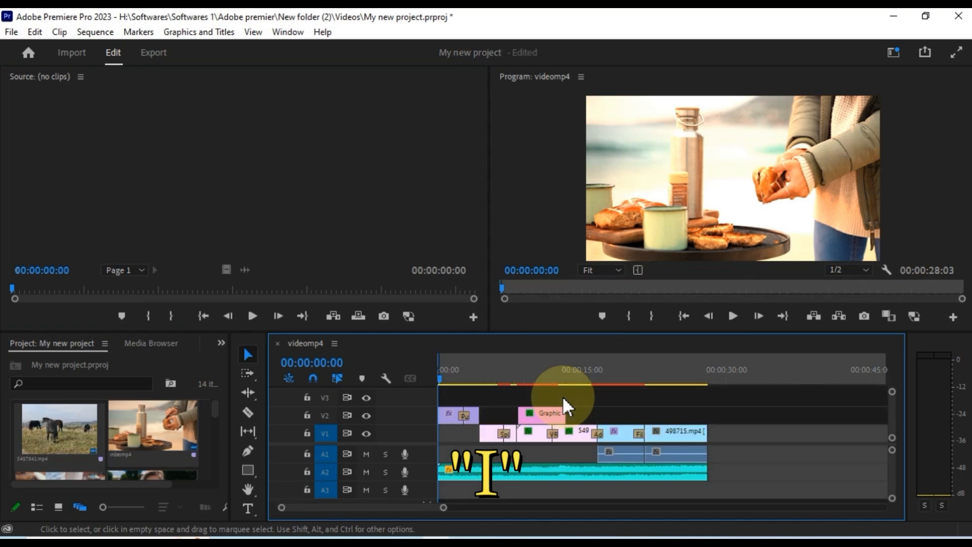
key("space")
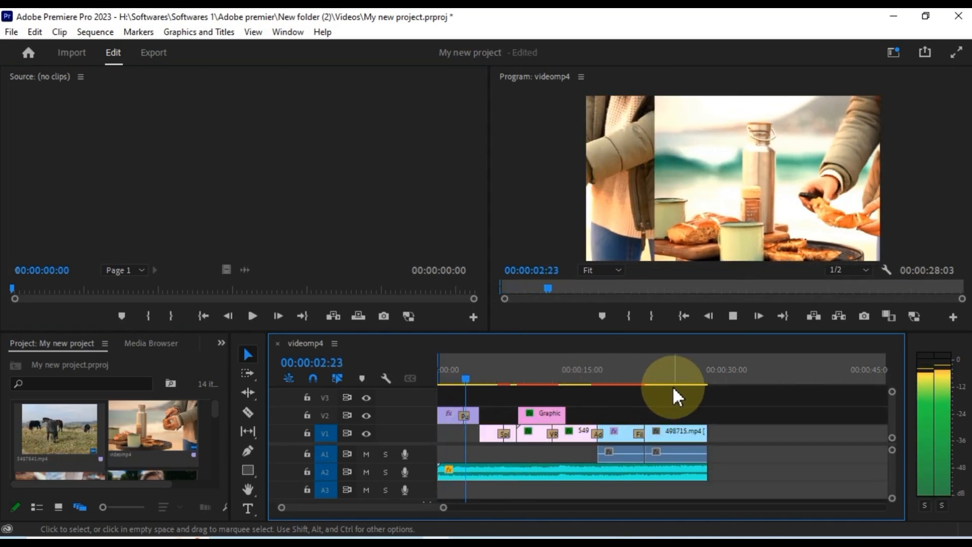
left_click(677, 382)
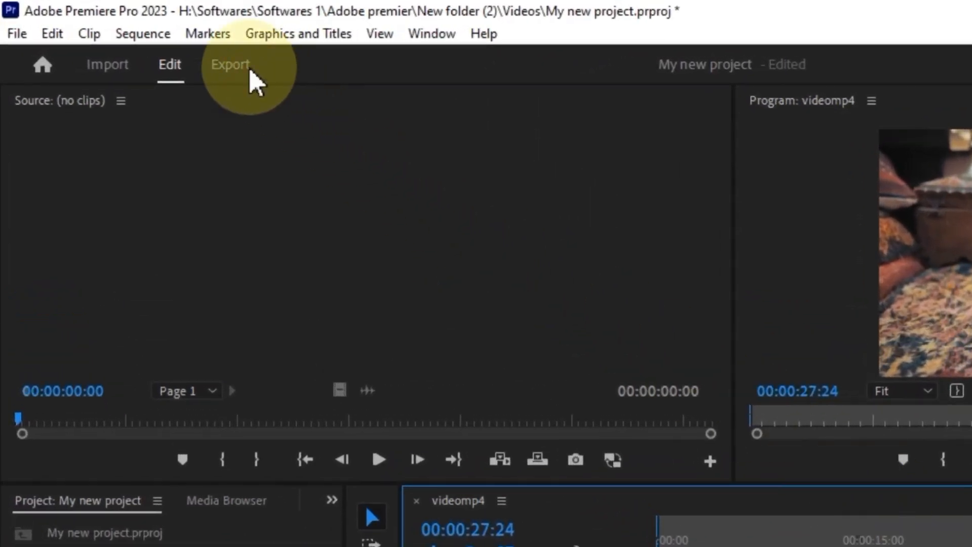
- Switch to the Export page with Media File output left turned on
left_click(229, 67)
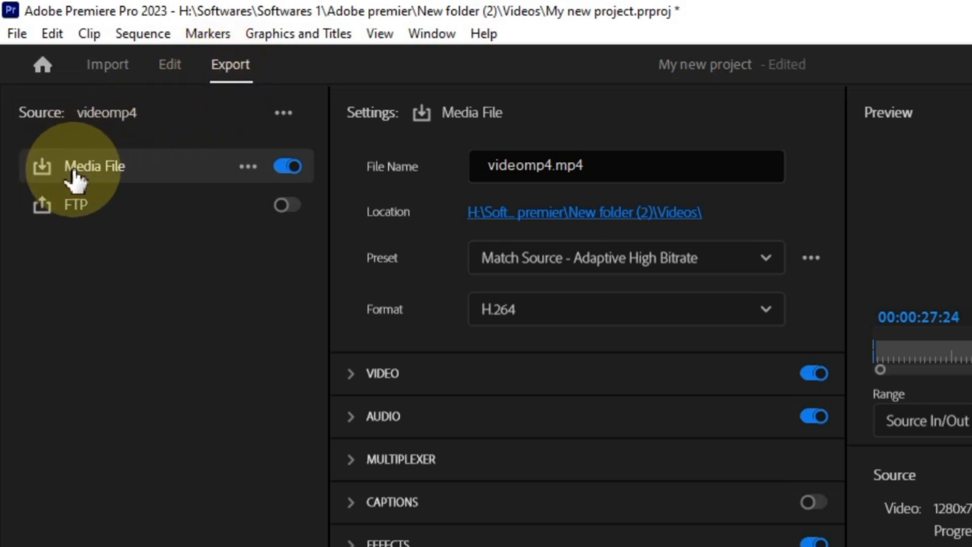
left_click(288, 167)
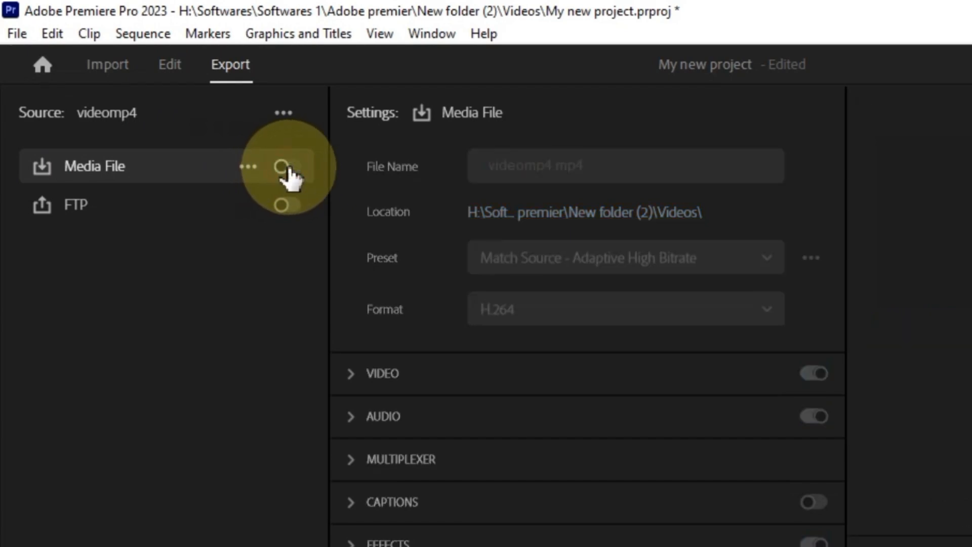
left_click(288, 167)
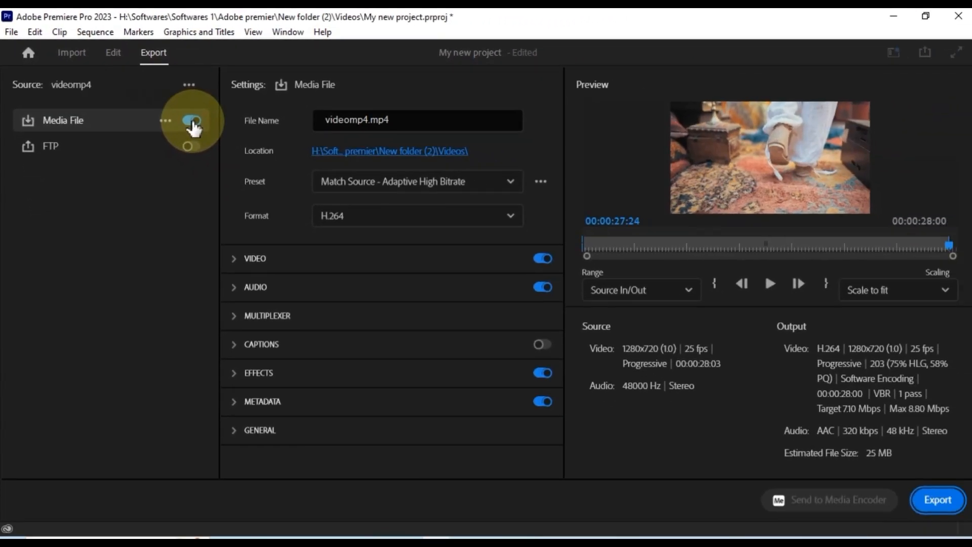
- Name the output 'My new video' and save it to the Videos folder
left_click(369, 125)
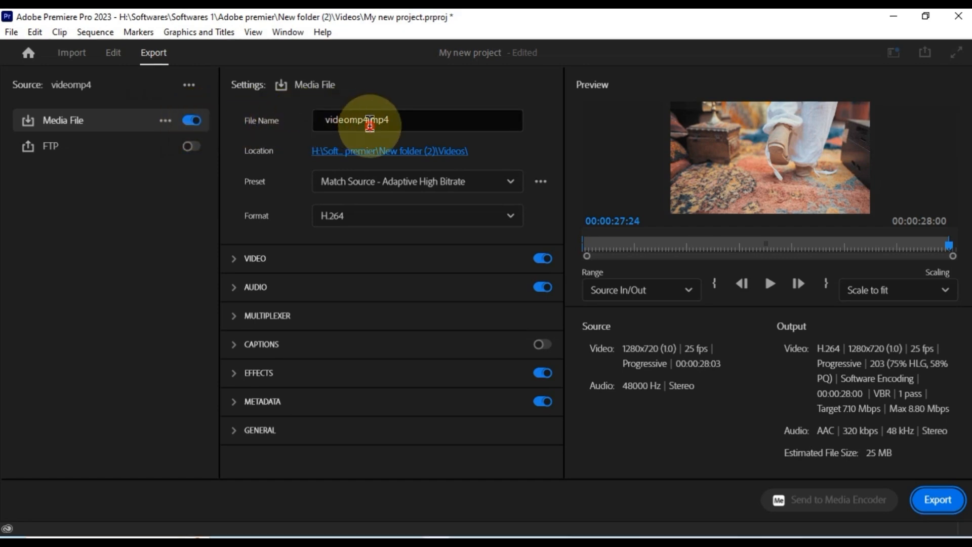
type("My new video")
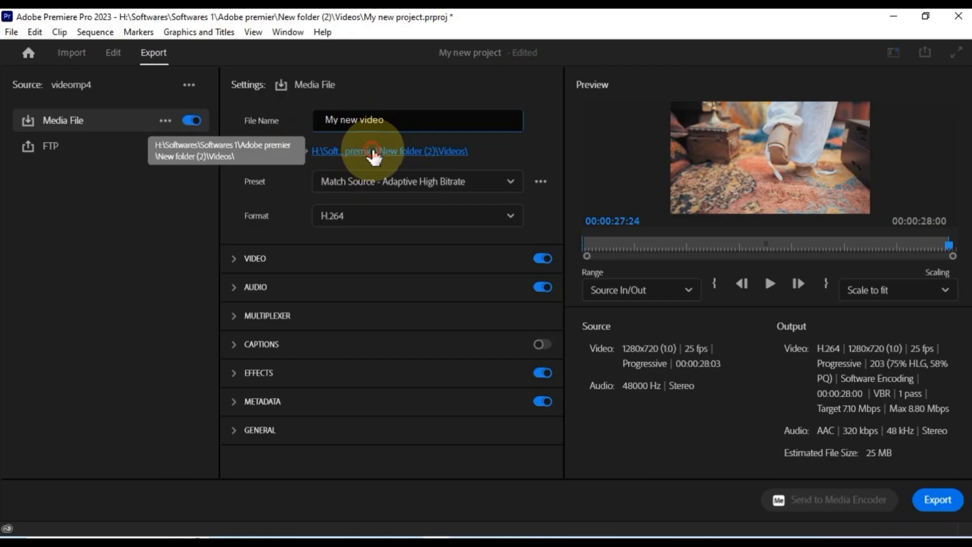
left_click(399, 214)
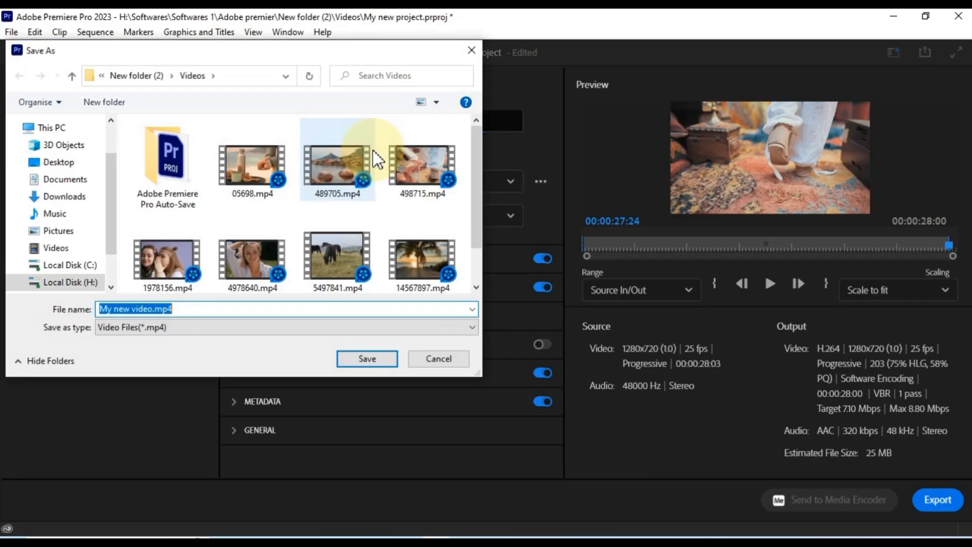
left_click(368, 359)
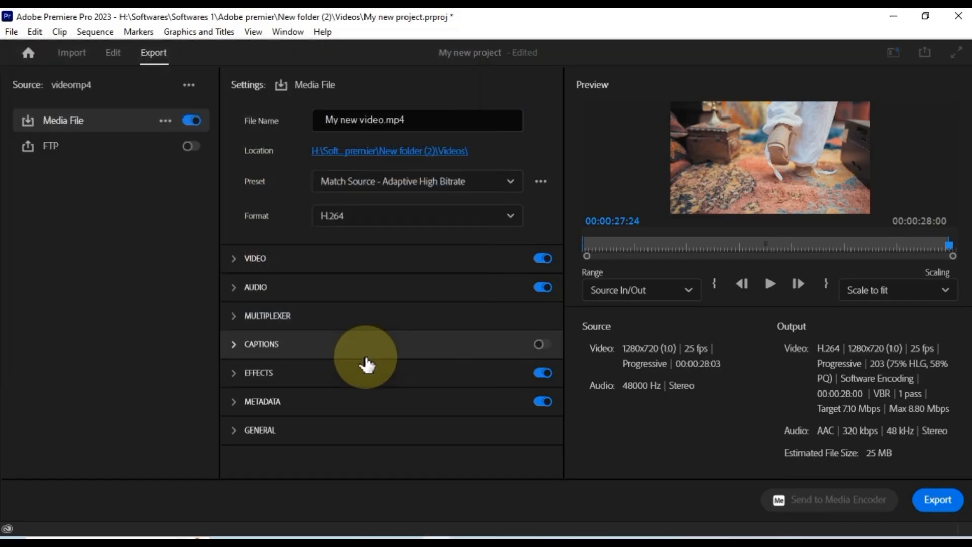
left_click(518, 184)
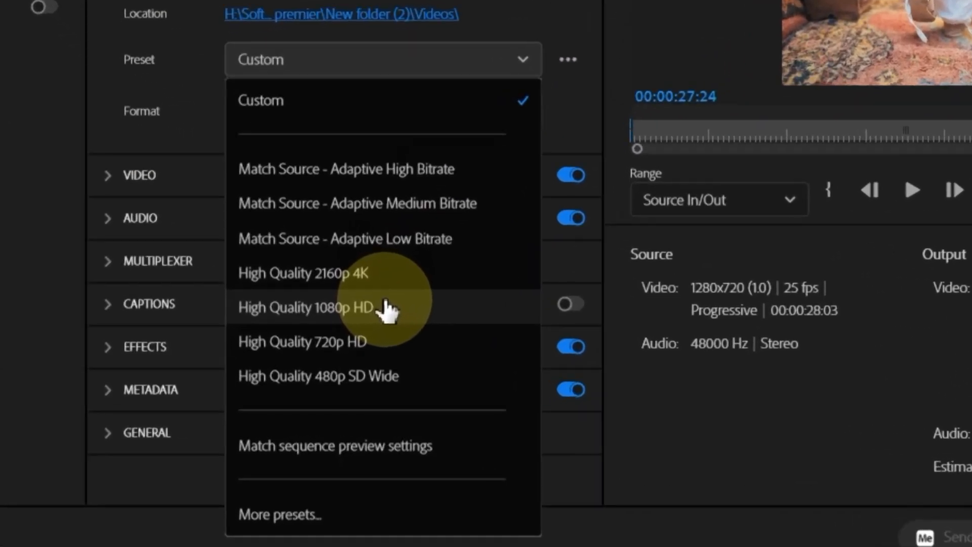
left_click(385, 307)
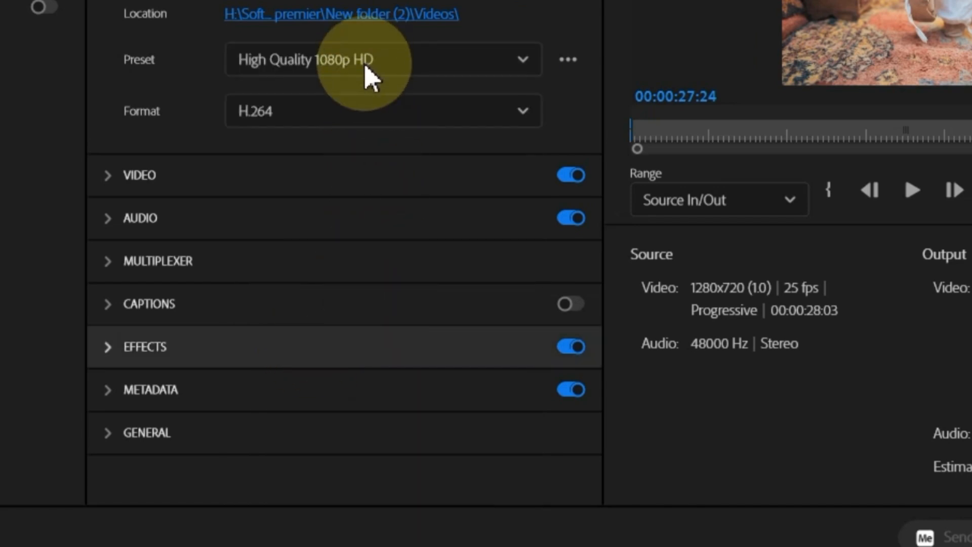
left_click(407, 112)
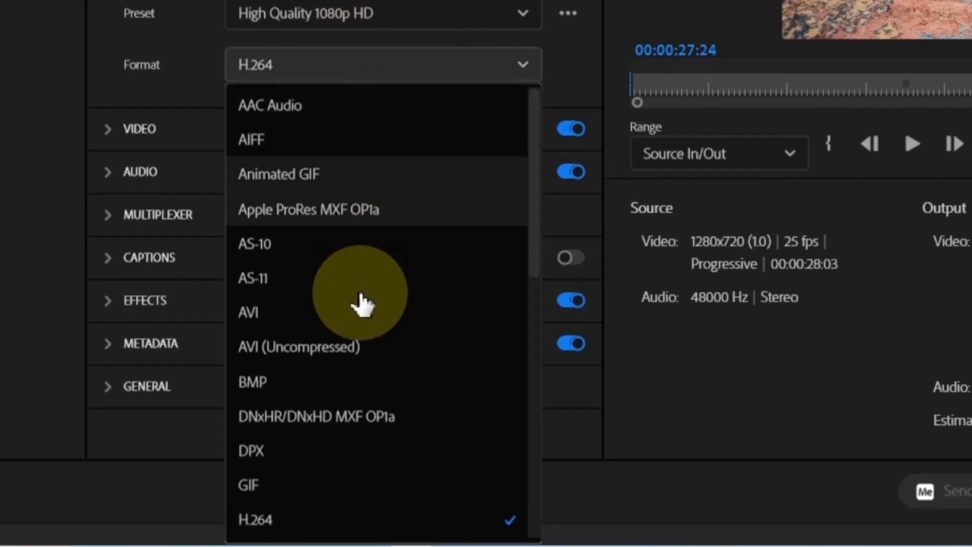
left_click(353, 519)
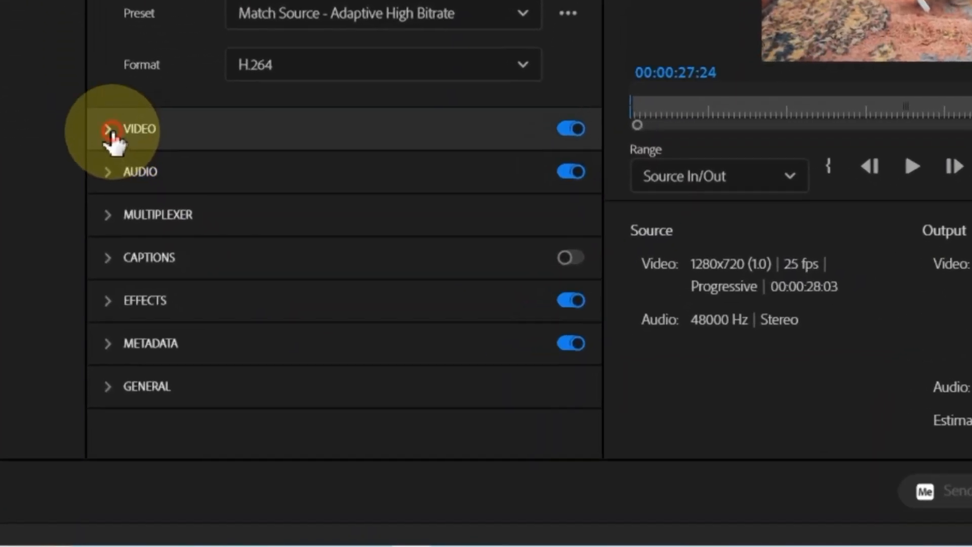
- Try a Full HD 1920 x 1080 frame size, then match export video back to the 1280 x 720 source
left_click(110, 130)
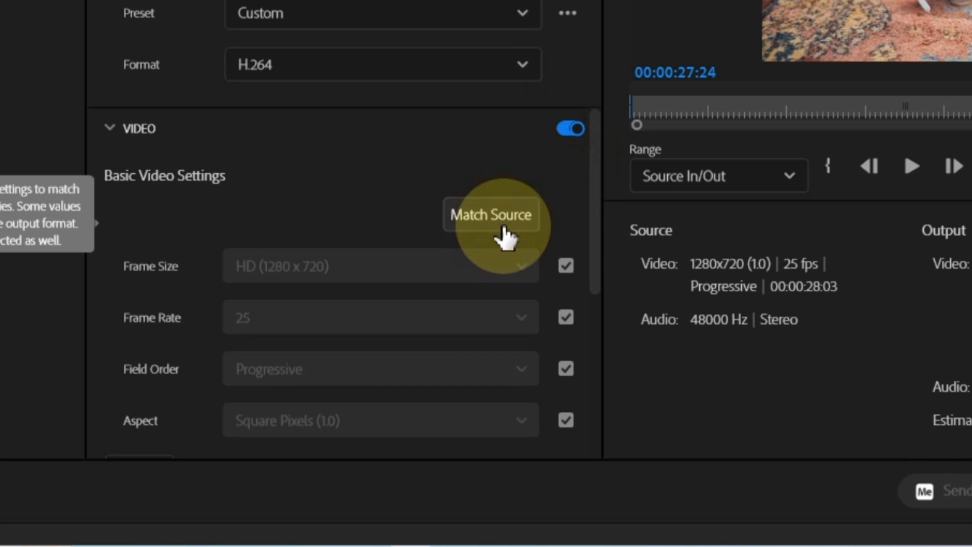
left_click(566, 266)
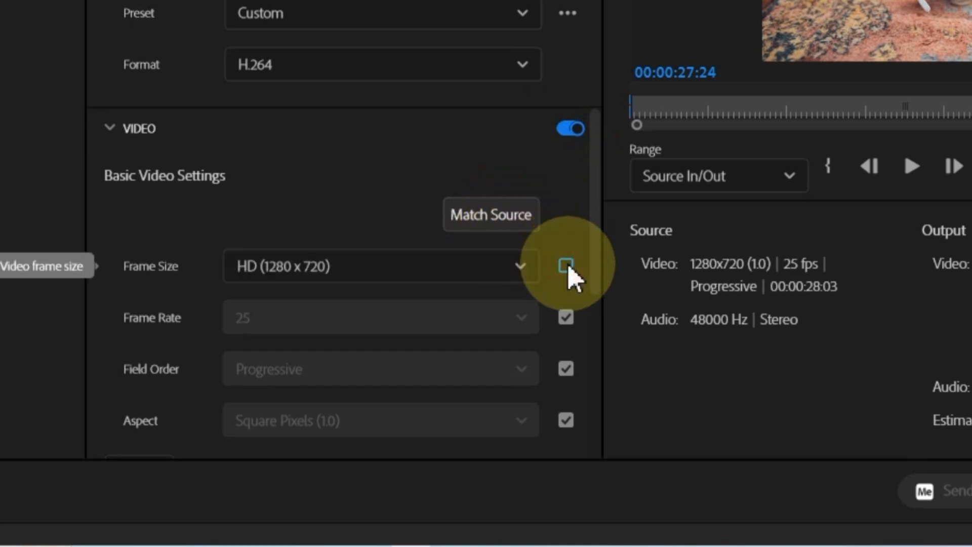
left_click(478, 267)
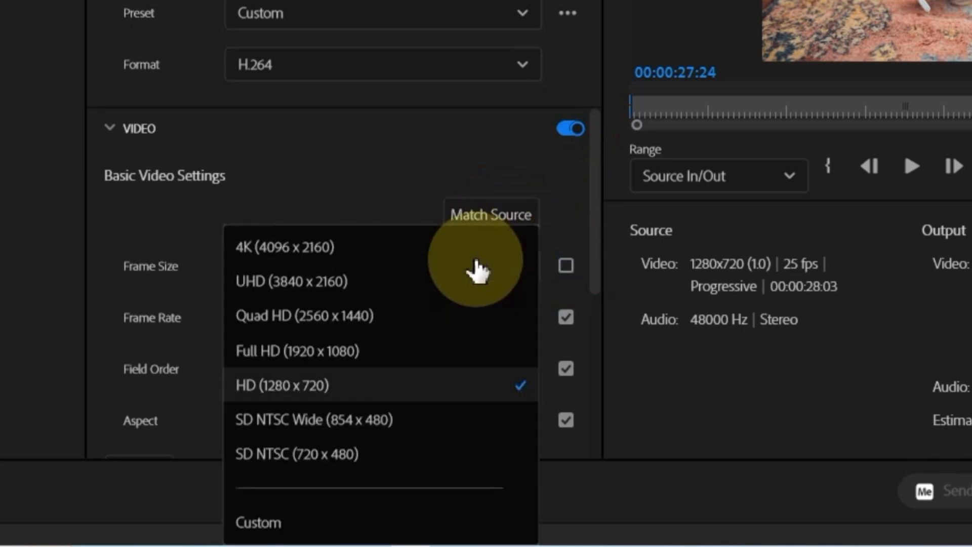
left_click(388, 358)
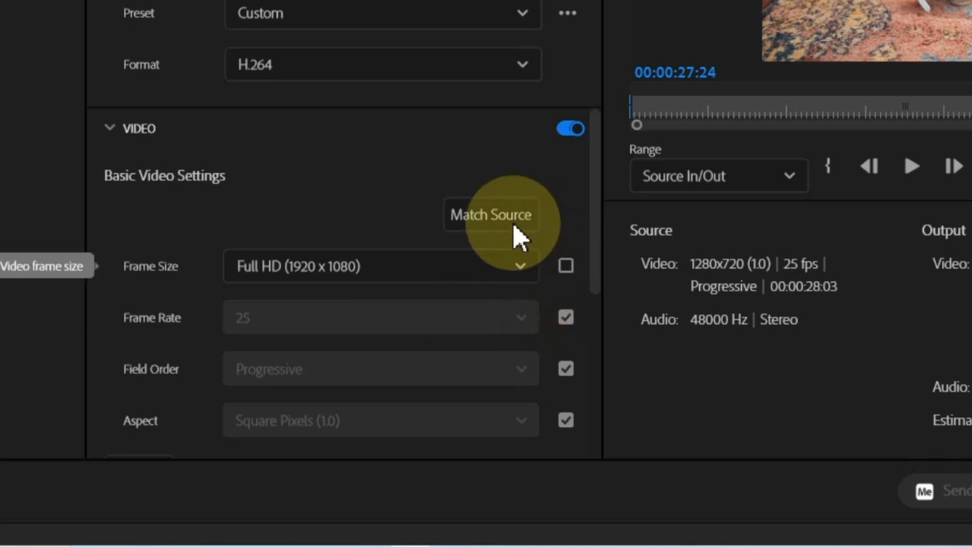
left_click(517, 236)
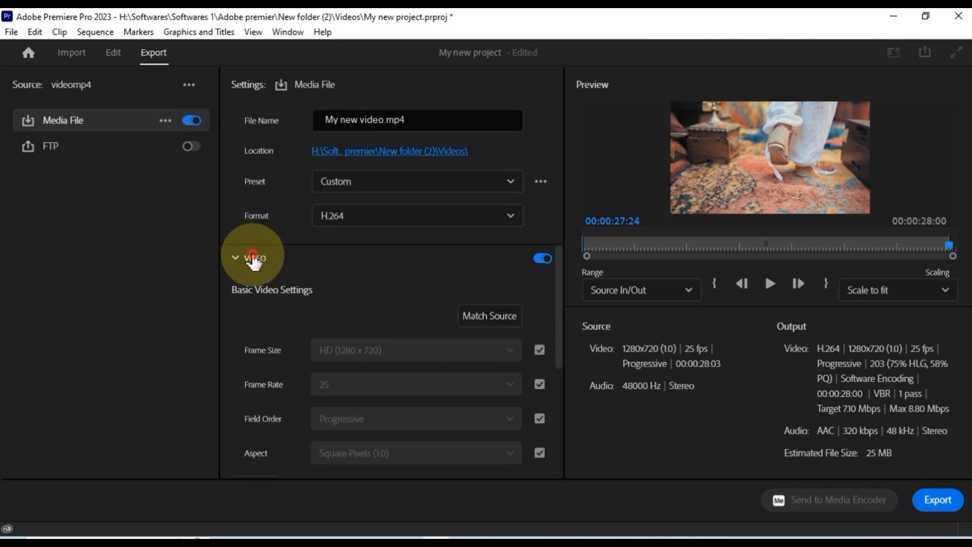
left_click(138, 128)
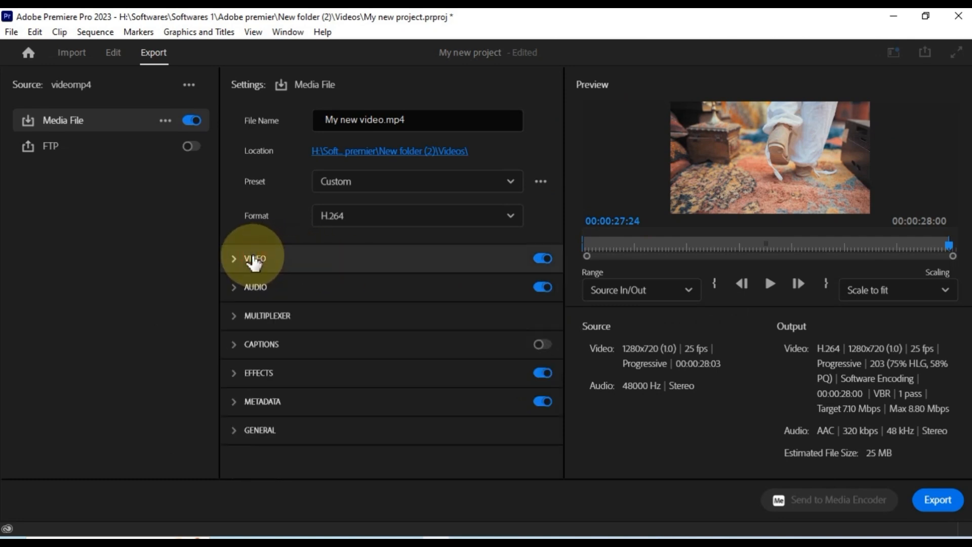
key("alt")
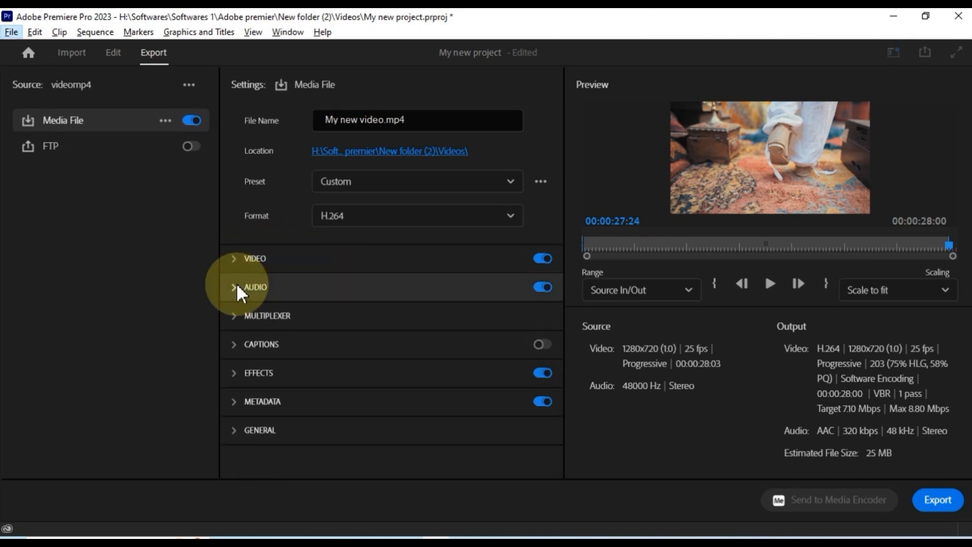
- Keep AAC as both the audio export format and audio codec
left_click(239, 289)
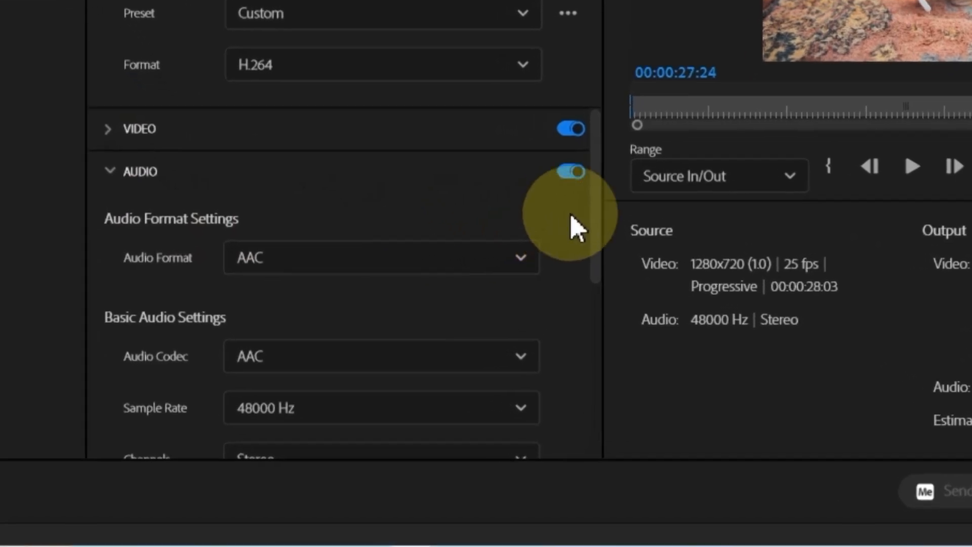
left_click_drag(599, 202, 606, 234)
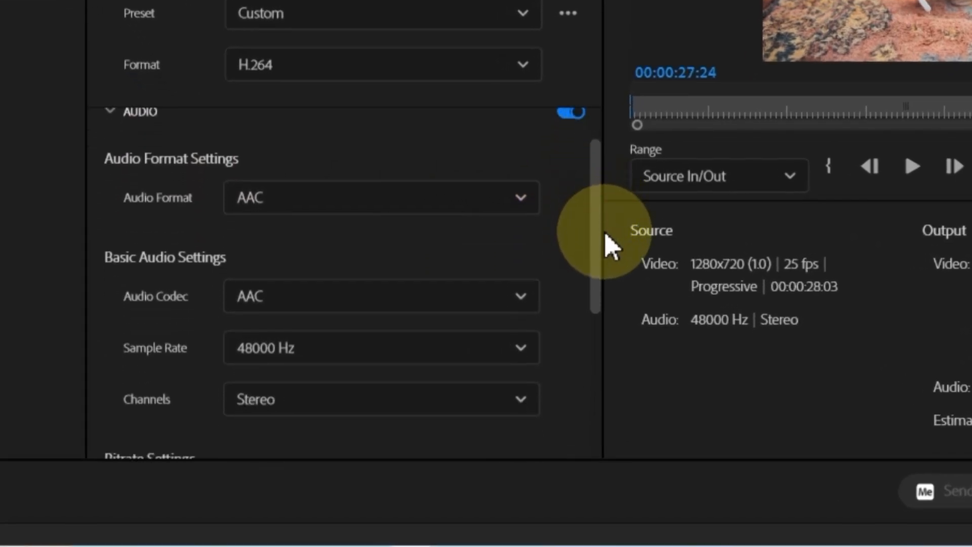
left_click(476, 195)
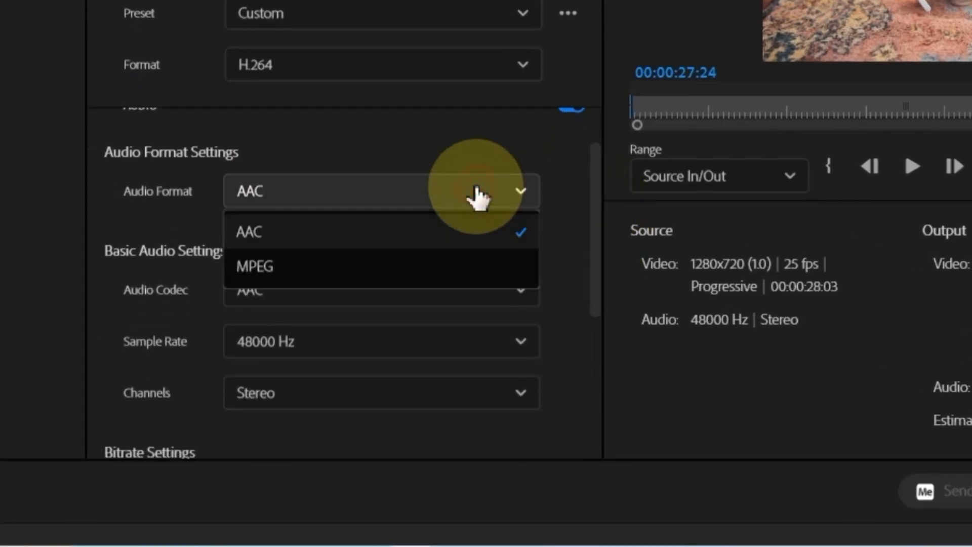
left_click(473, 235)
left_click_drag(597, 248, 603, 293)
left_click(446, 208)
left_click(447, 205)
- Set the export audio bitrate to 320 kbps
left_click(451, 270)
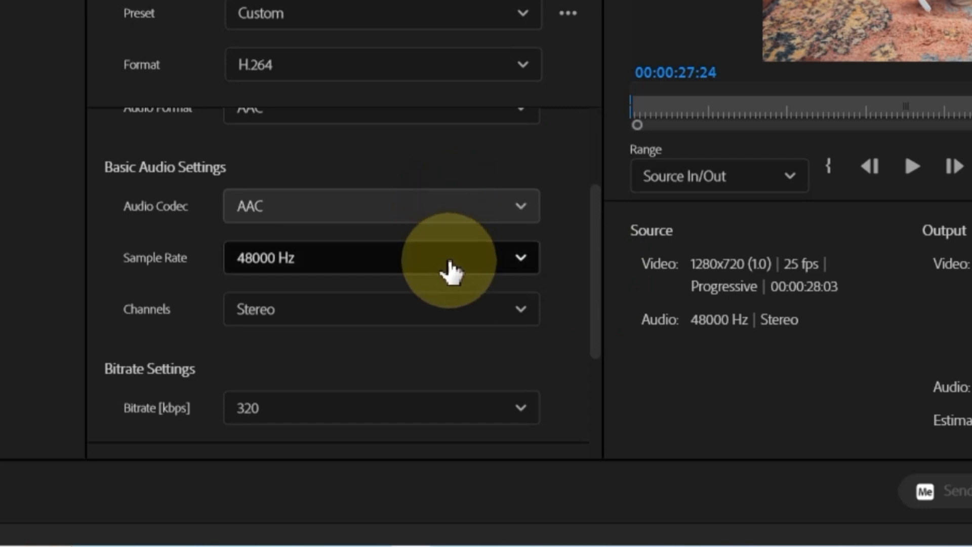
scroll(605, 304, "down", 2)
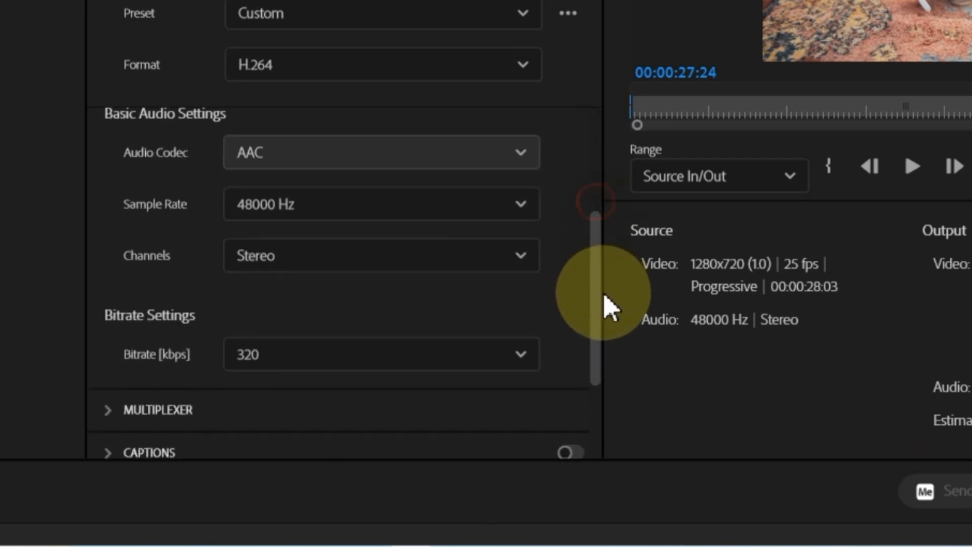
left_click(518, 329)
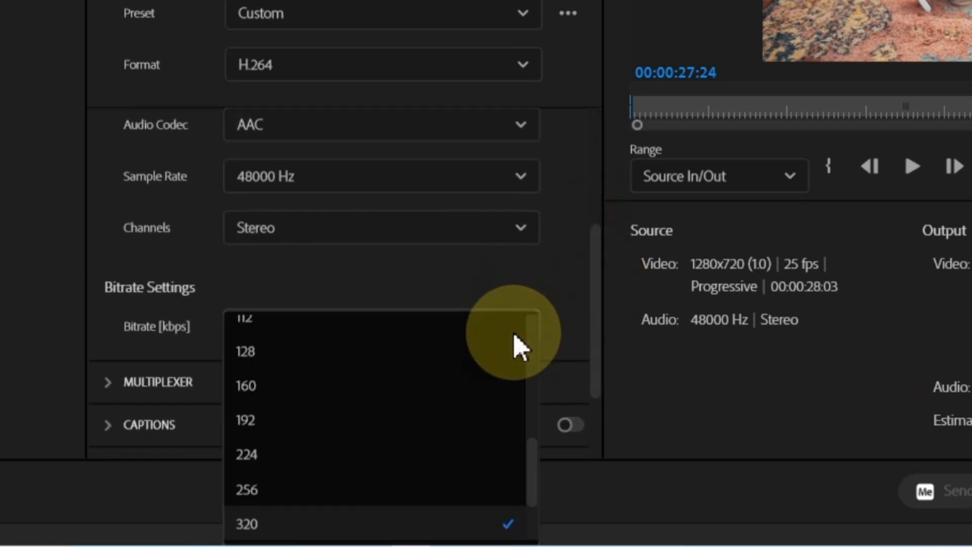
left_click(558, 302)
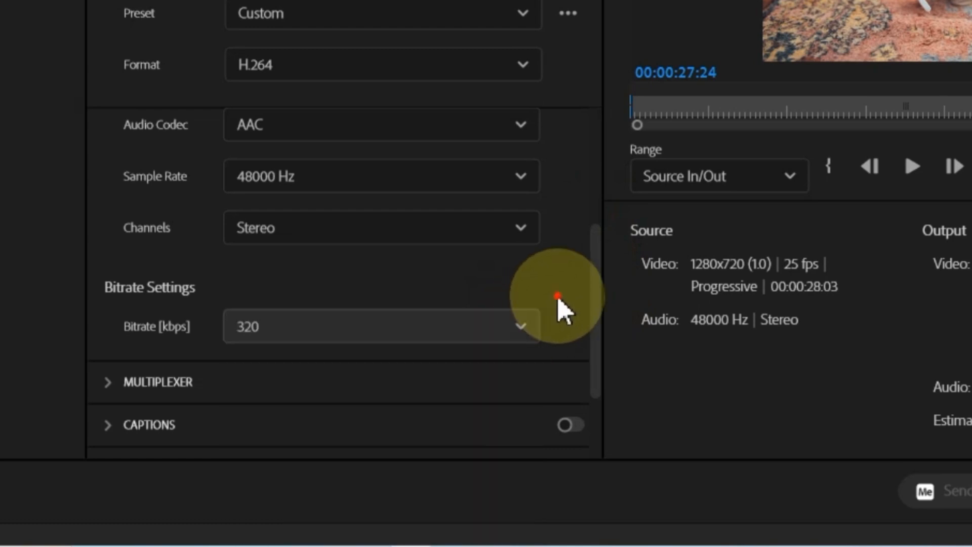
left_click(523, 336)
scroll(493, 357, "down", 2)
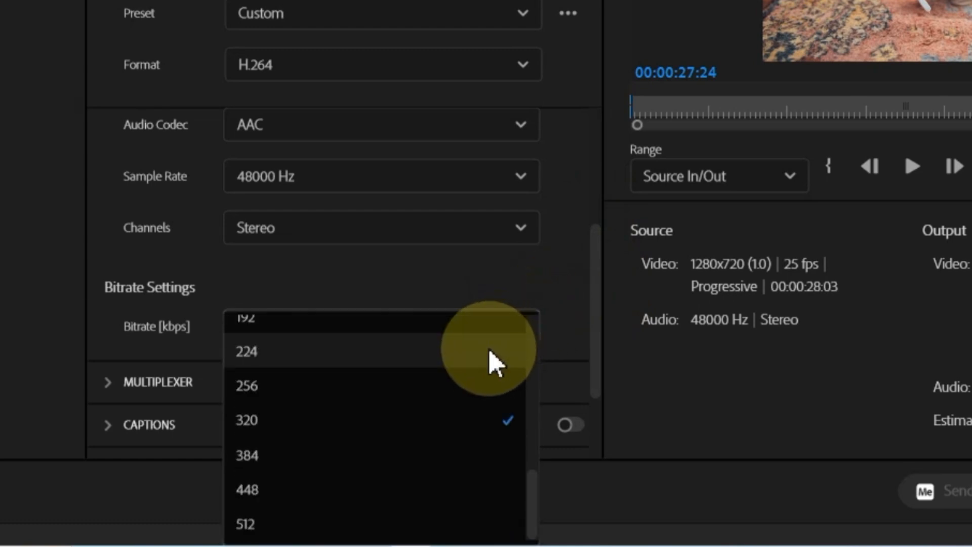
left_click(442, 436)
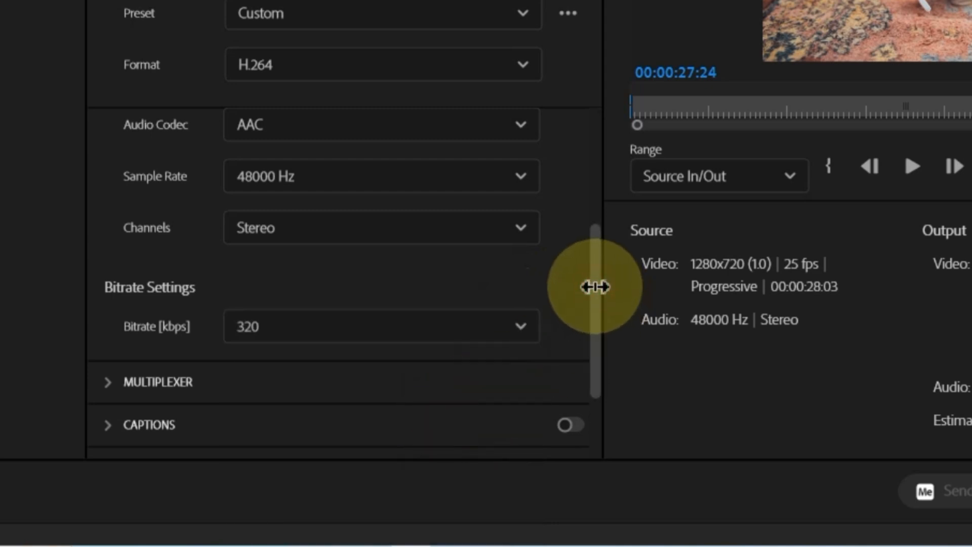
scroll(557, 253, "up", 5)
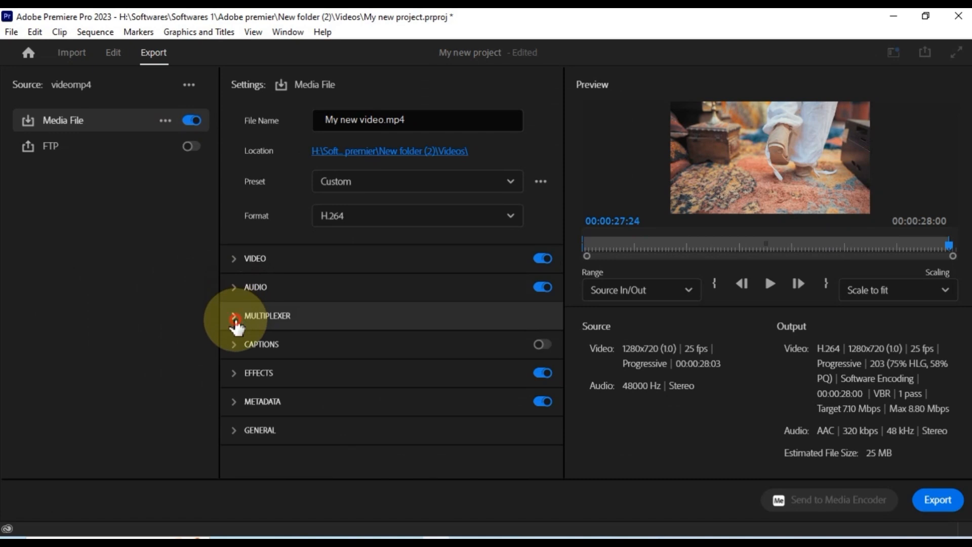
left_click(236, 326)
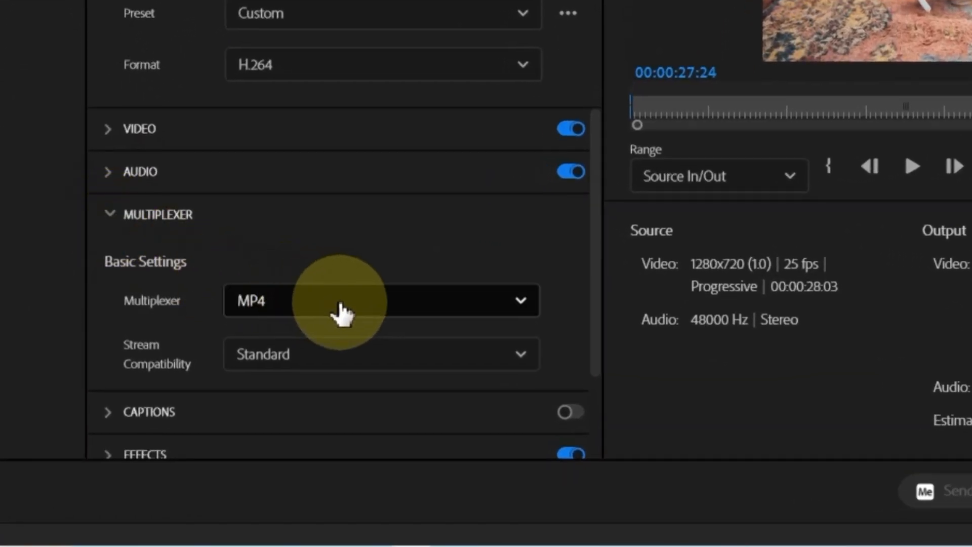
left_click(342, 313)
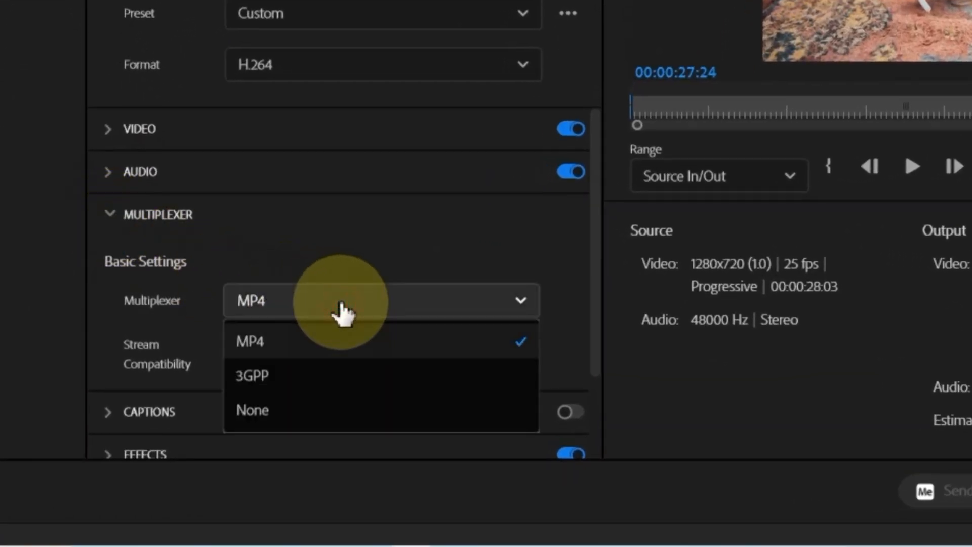
left_click(323, 352)
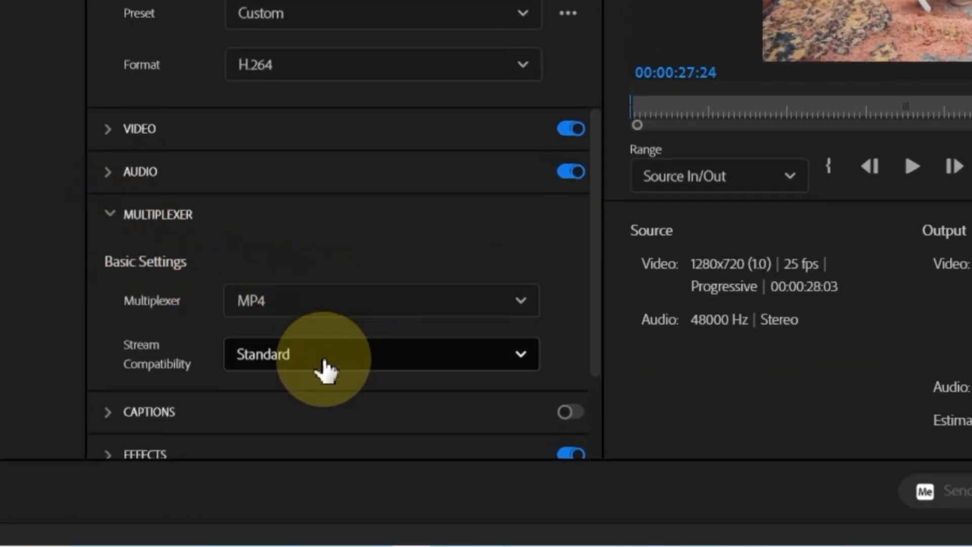
left_click(323, 361)
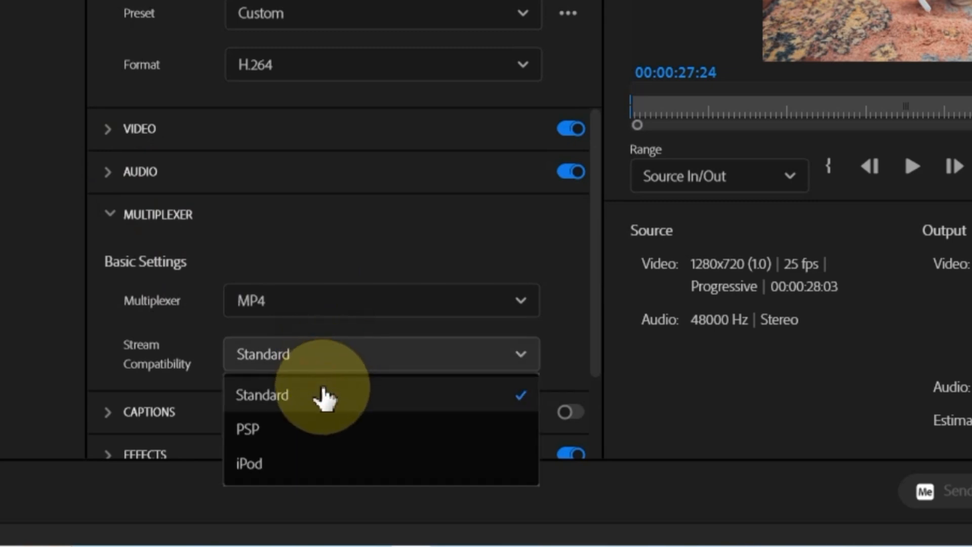
left_click(322, 389)
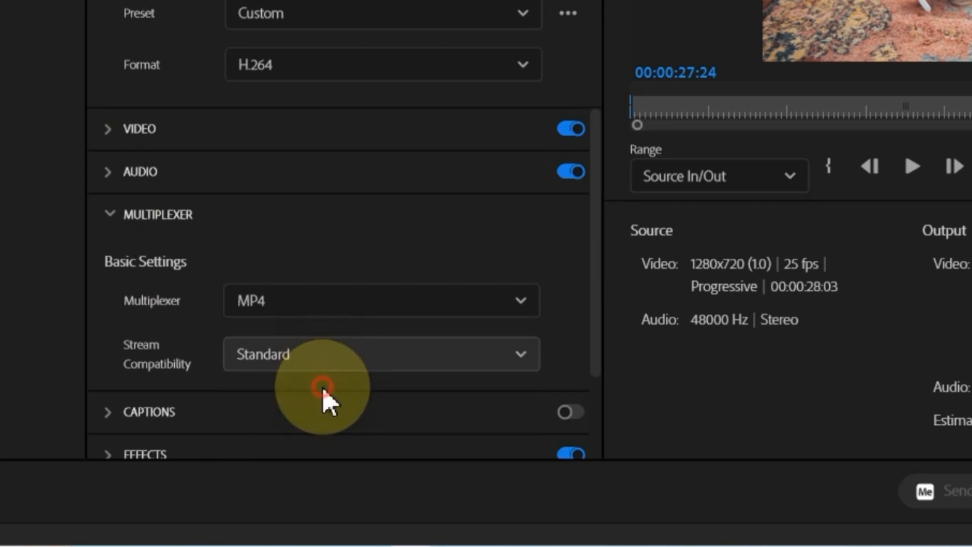
left_click(109, 215)
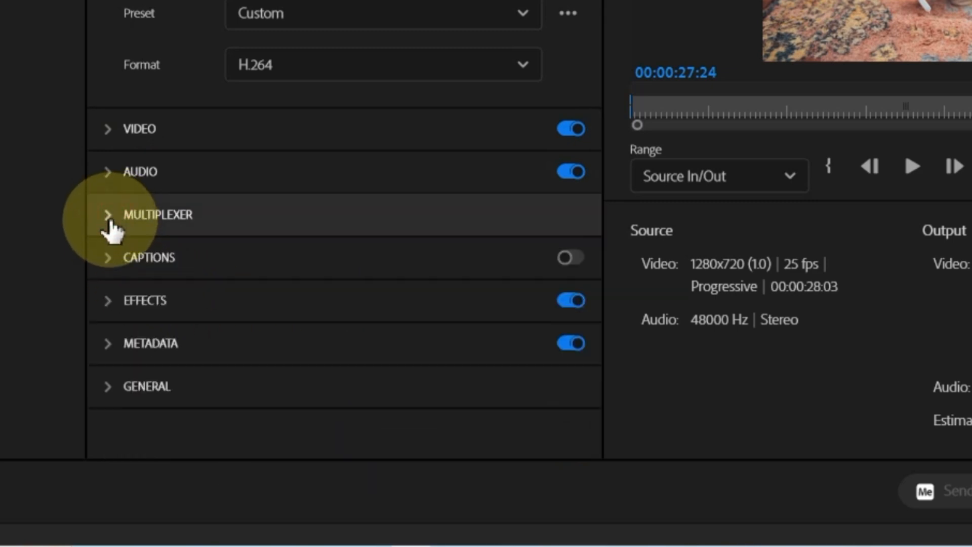
left_click(111, 269)
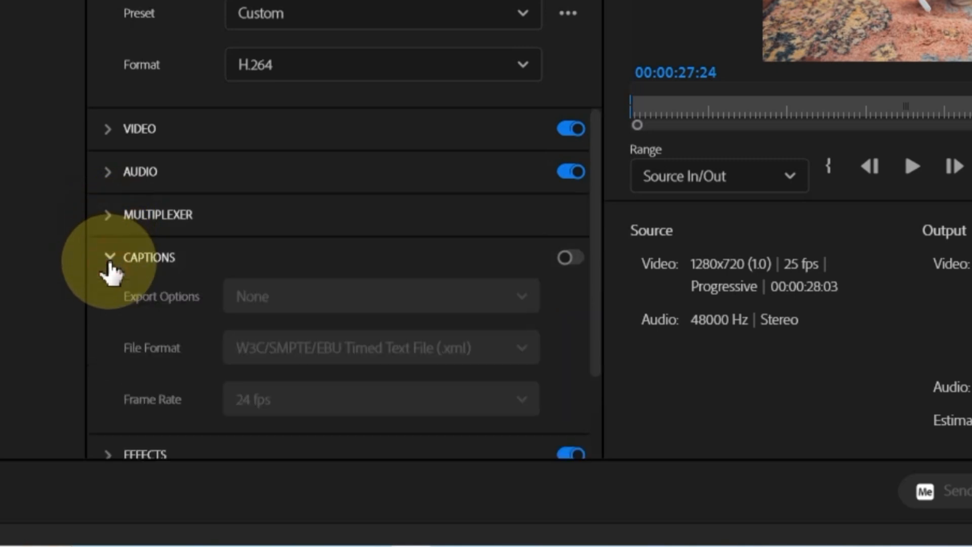
left_click(110, 263)
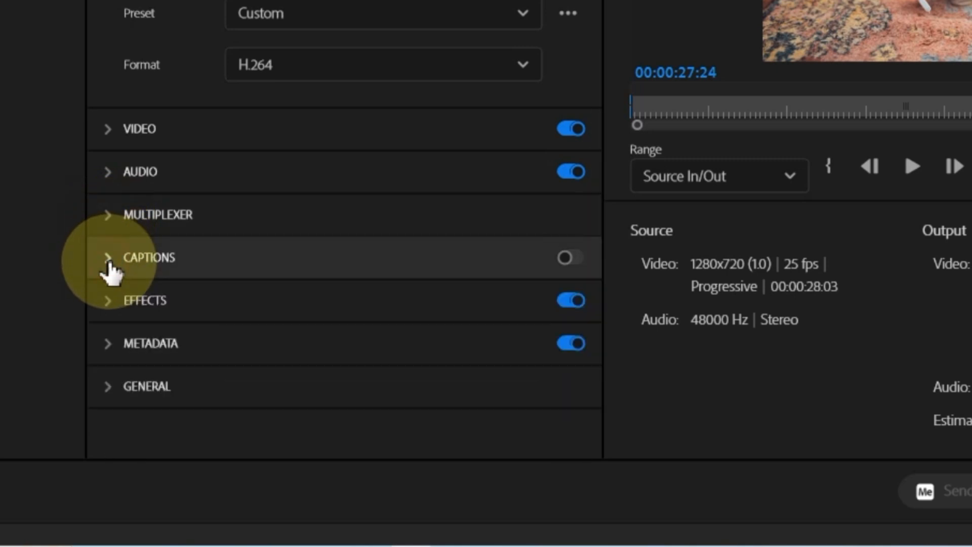
left_click(110, 303)
scroll(395, 303, "down", 5)
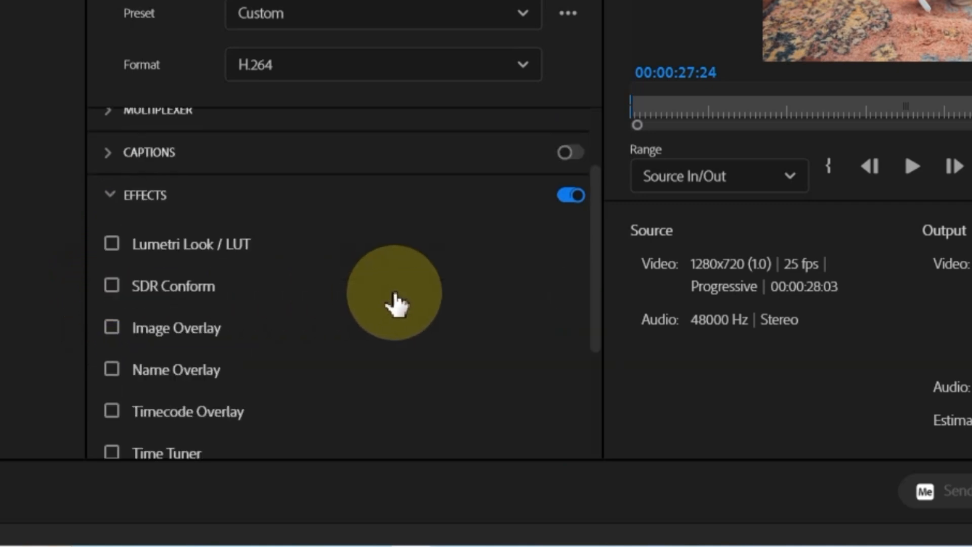
scroll(393, 291, "down", 2)
scroll(393, 291, "up", 5)
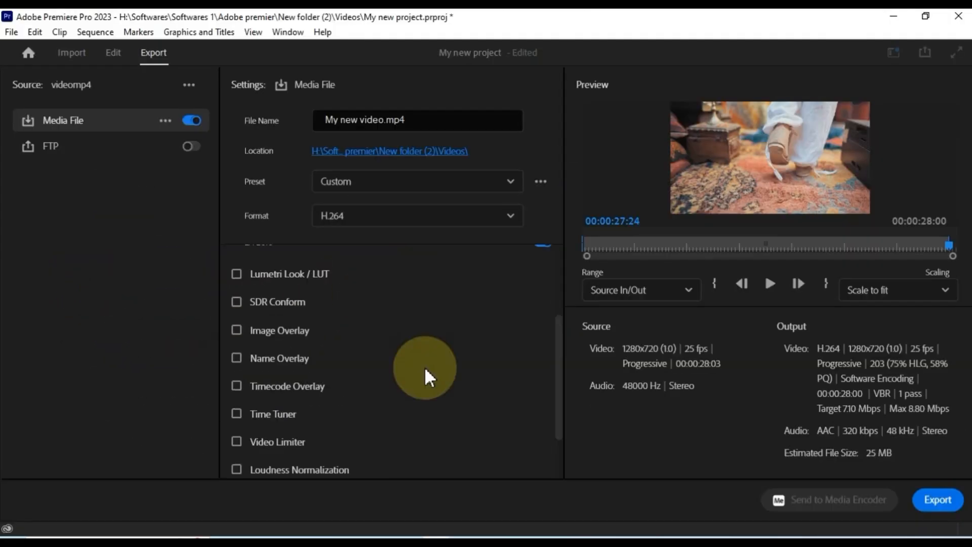
left_click(113, 202)
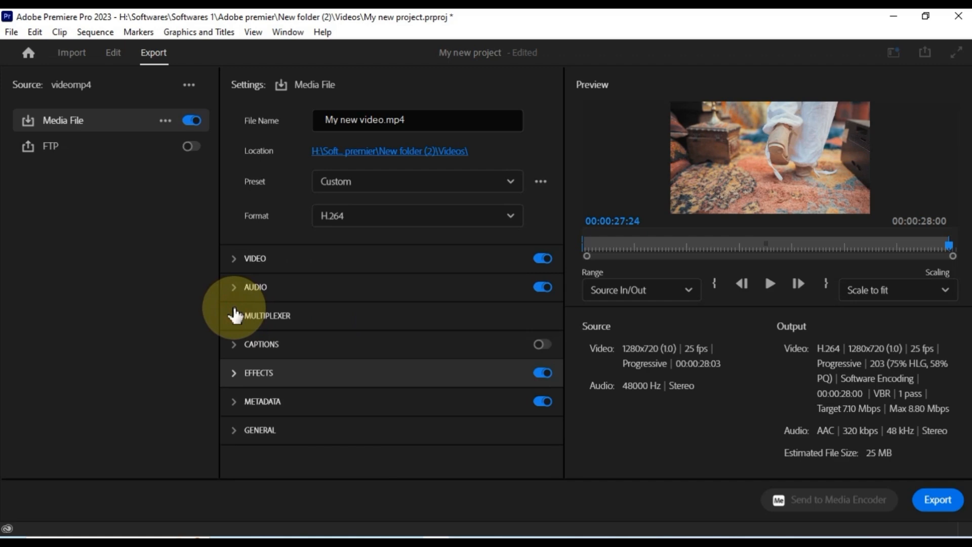
left_click(238, 400)
left_click(375, 357)
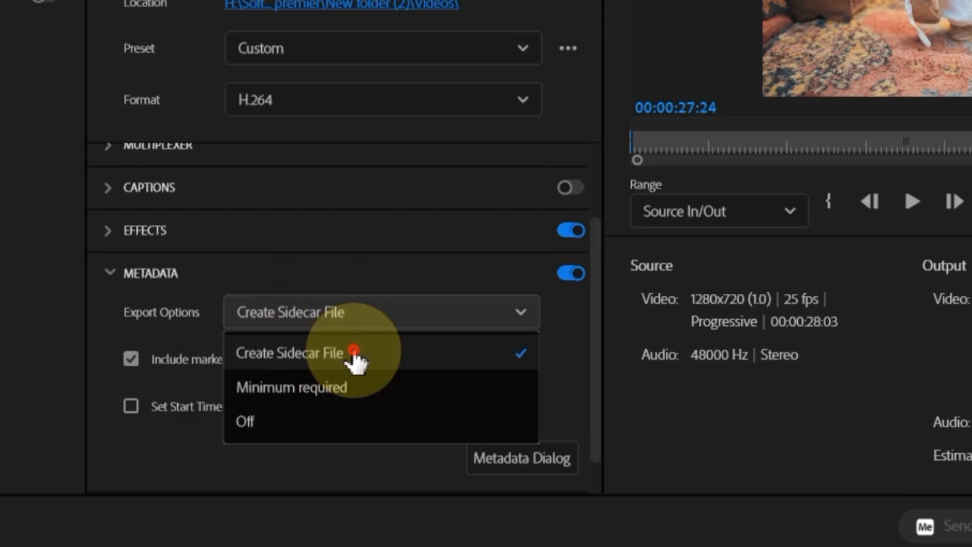
left_click(354, 353)
left_click(111, 274)
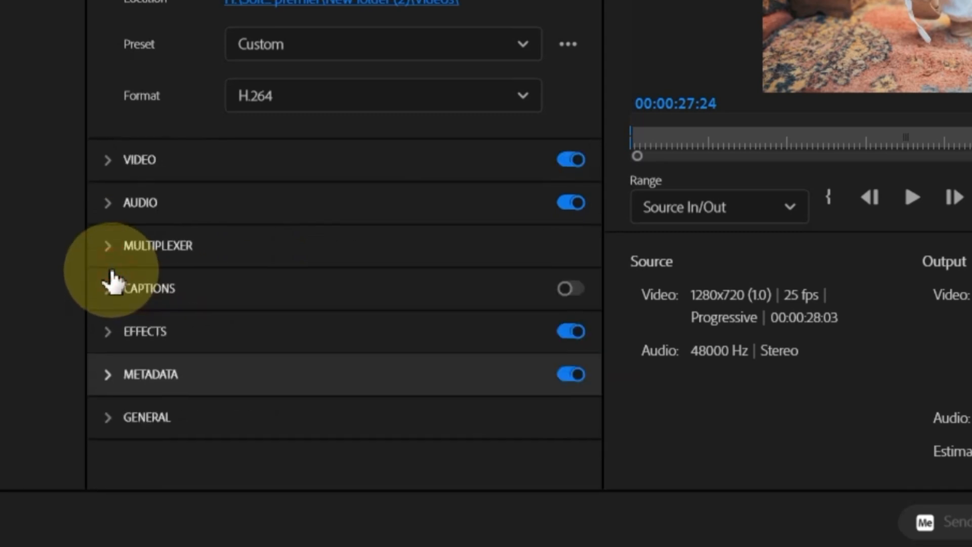
left_click(101, 423)
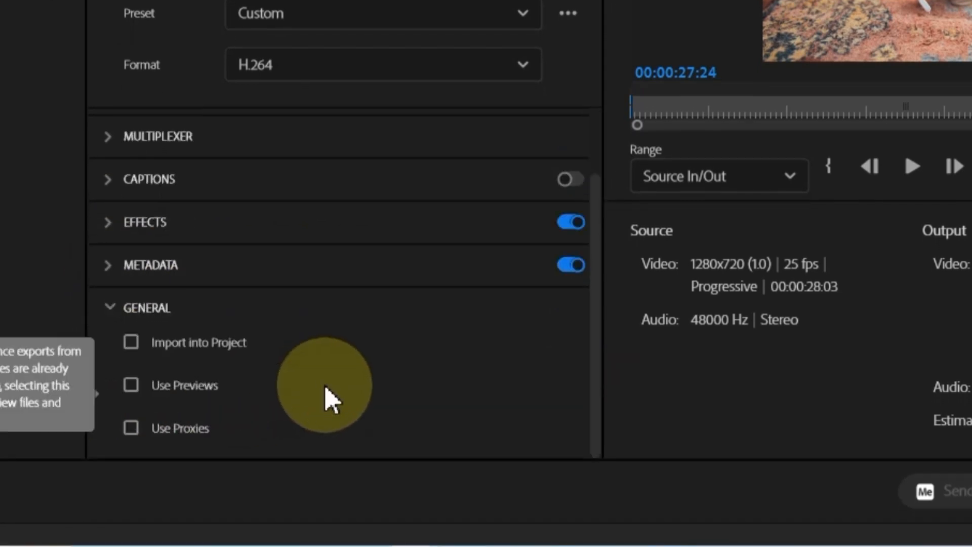
left_click(119, 310)
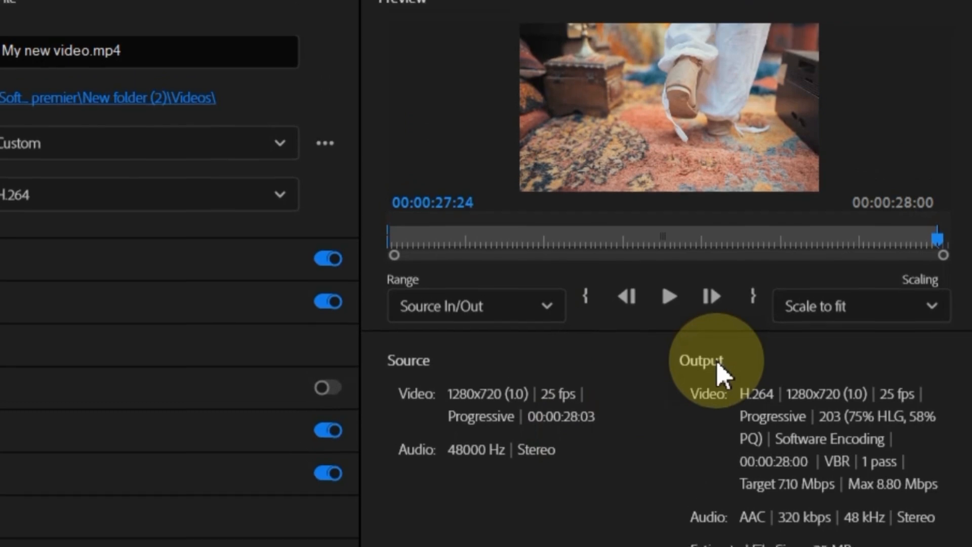
- Stretch the export range to the full 28:03, export, and open My new video.mp4 from Videos
left_click(936, 240)
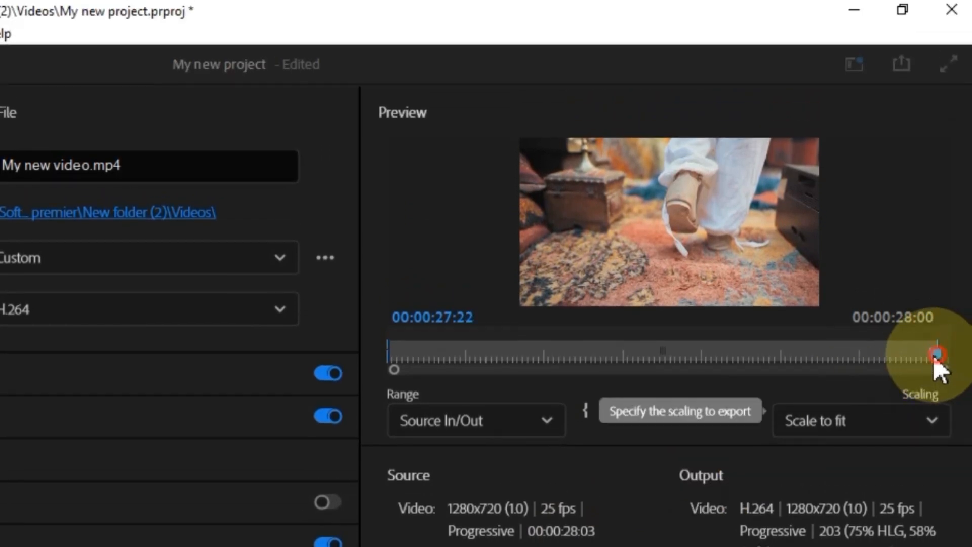
left_click_drag(936, 356, 906, 354)
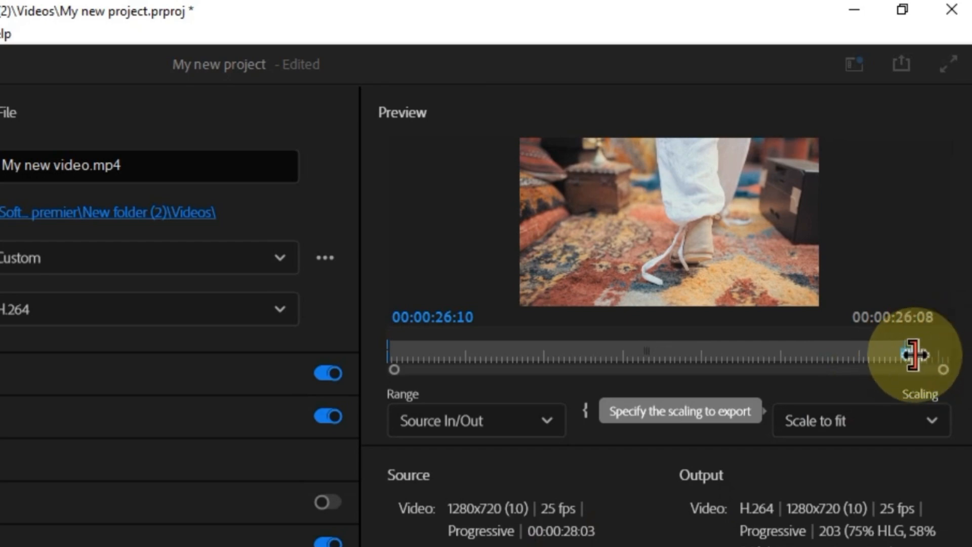
left_click(958, 350)
left_click_drag(924, 356, 485, 361)
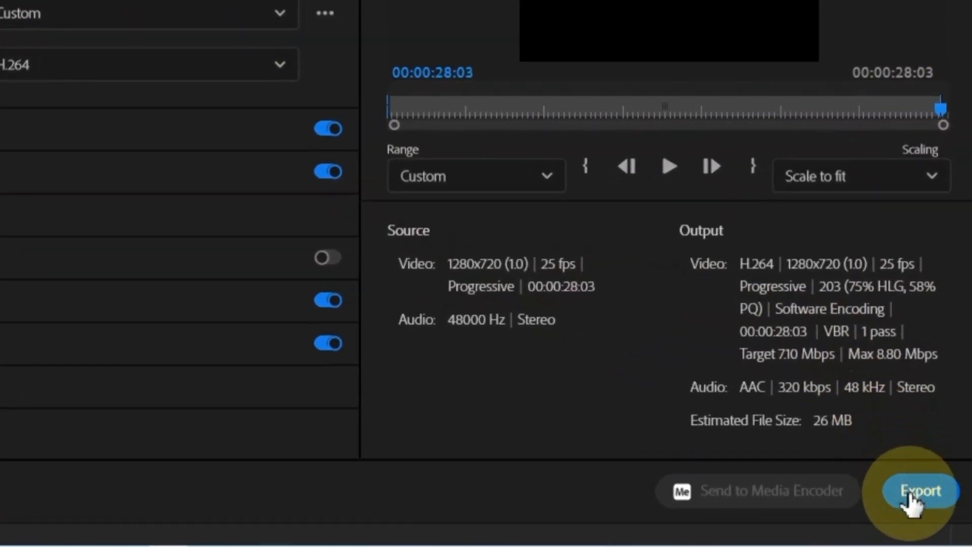
left_click(911, 499)
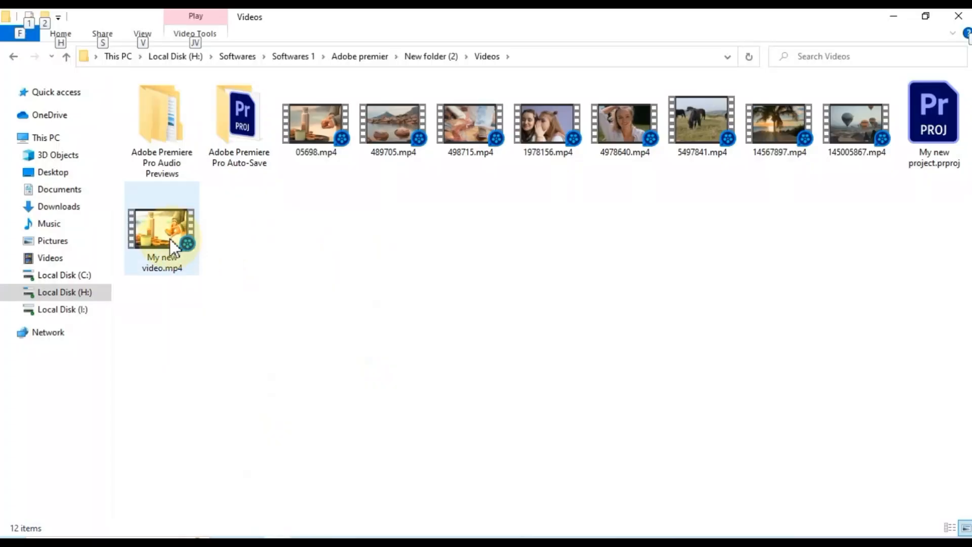
double_click(169, 238)
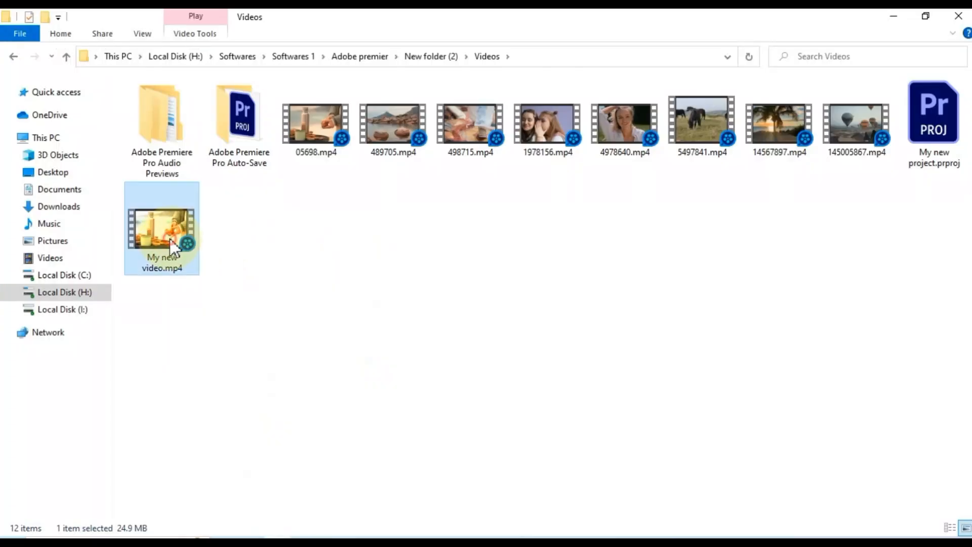